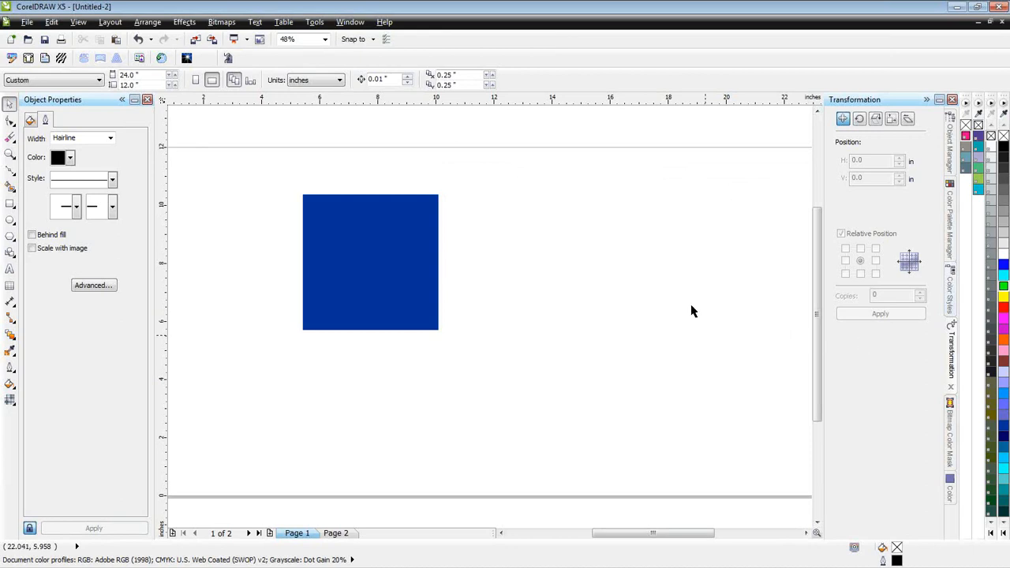
- Close the Object Properties docker and reopen it
{"action": "left_click", "coordinate": [149, 100]}
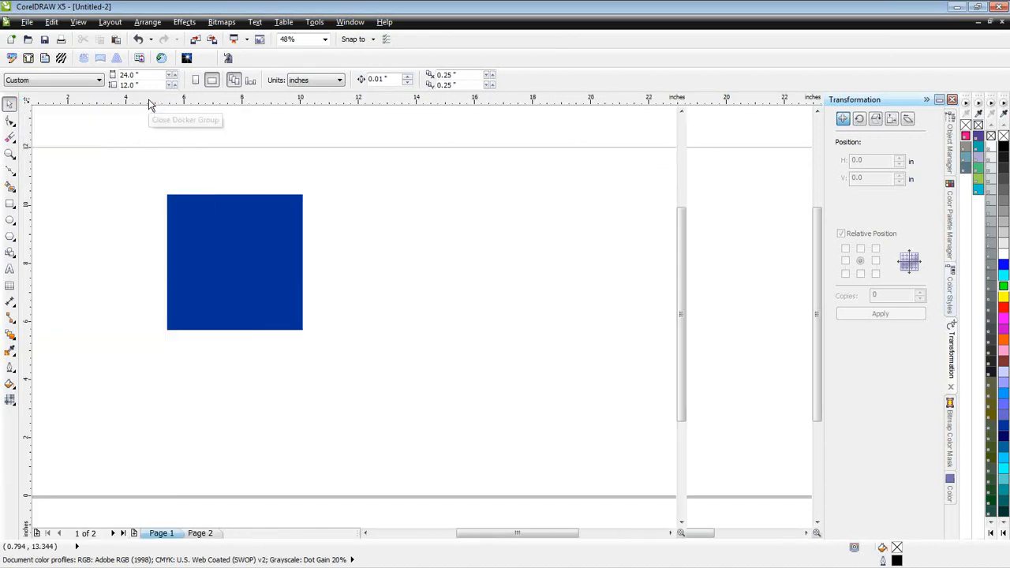
{"action": "left_click", "coordinate": [341, 25]}
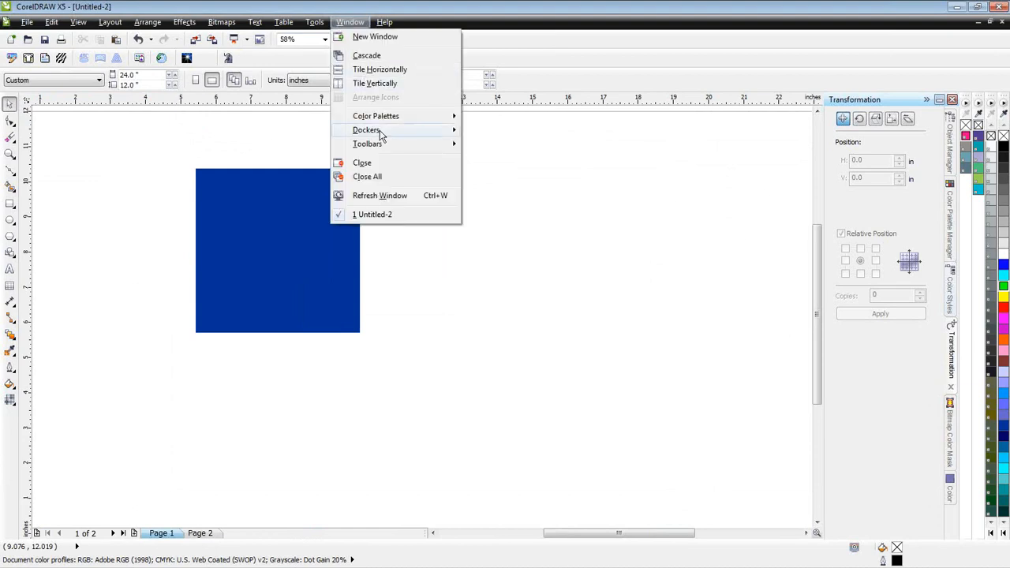
{"action": "mouse_move", "coordinate": [451, 132]}
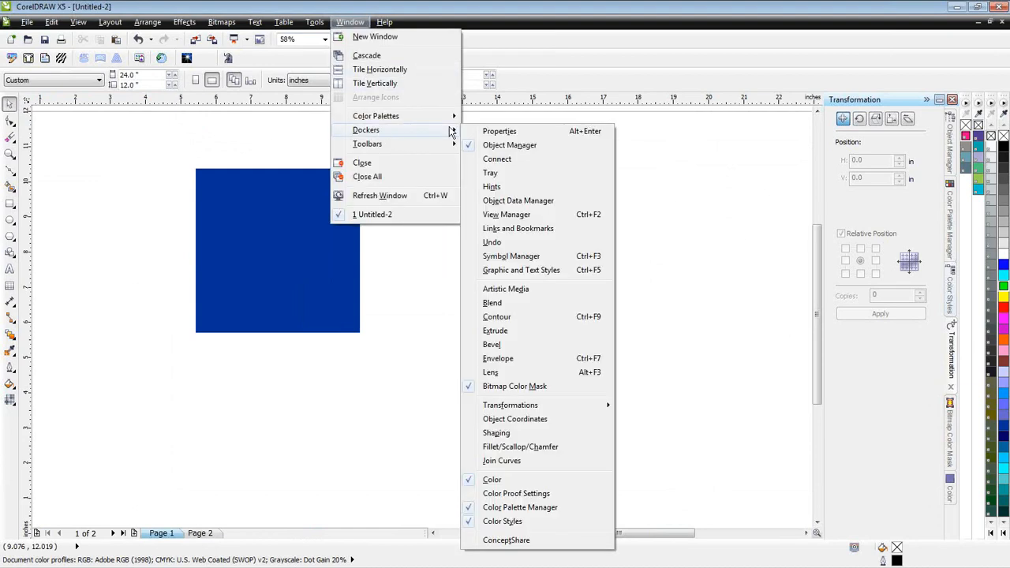
{"action": "left_click", "coordinate": [501, 132]}
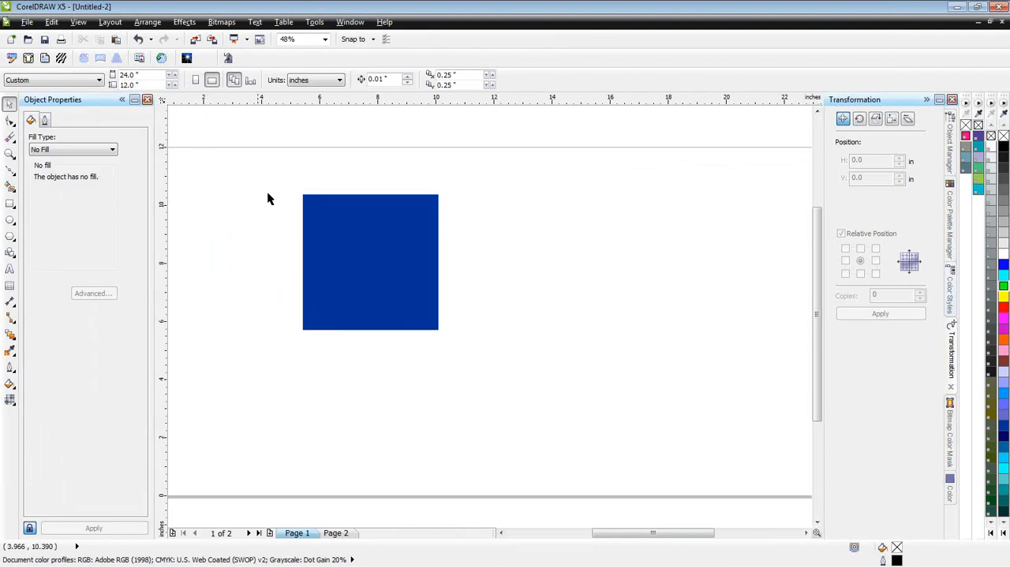
- Dock Object Properties into the group that holds the Transformation docker and list all dockers in that group
{"action": "left_click_drag", "start_coordinate": [101, 103], "coordinate": [858, 108]}
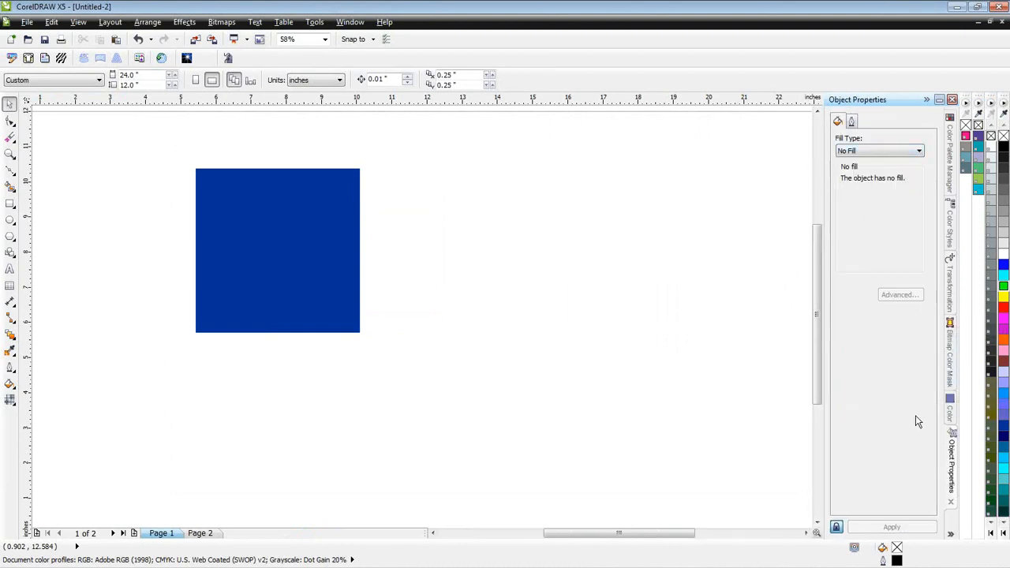
{"action": "left_click", "coordinate": [952, 536]}
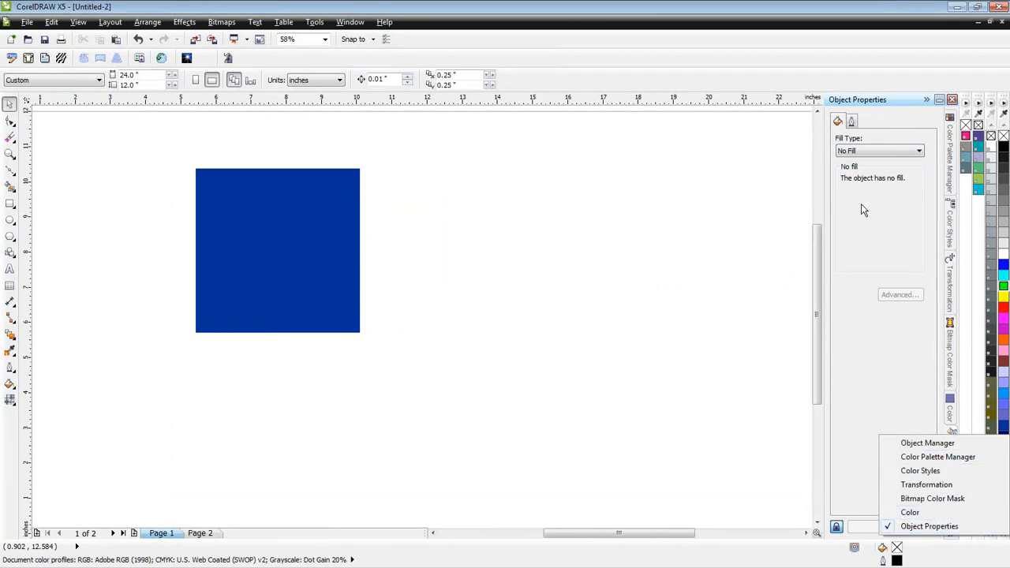
{"action": "left_click", "coordinate": [876, 105]}
- Move the whole docker group to the opposite side of the workspace and back, and redock Object Properties separately beside the toolbox
{"action": "left_click_drag", "start_coordinate": [876, 105], "coordinate": [30, 118]}
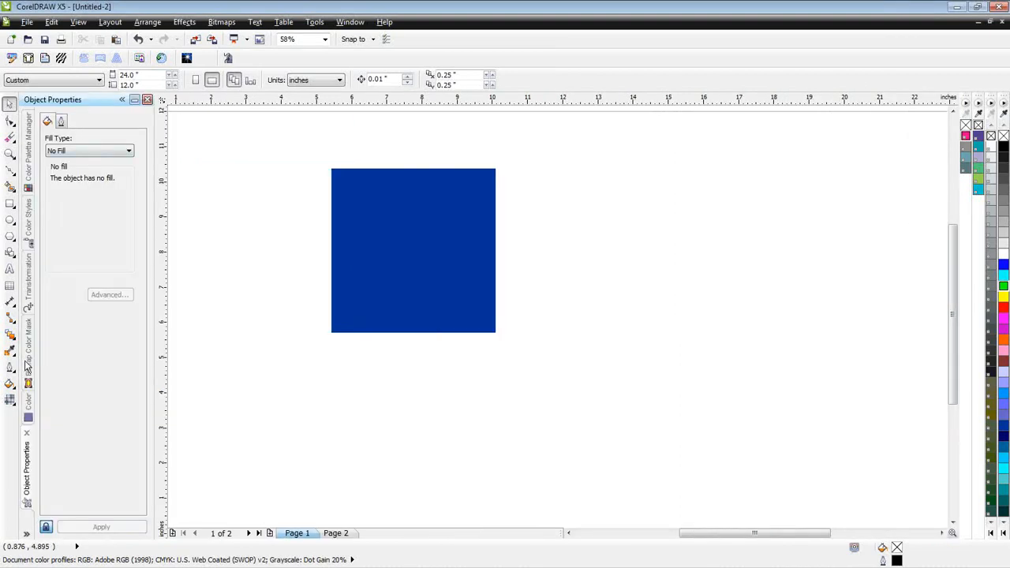
{"action": "left_click_drag", "start_coordinate": [92, 100], "coordinate": [972, 113]}
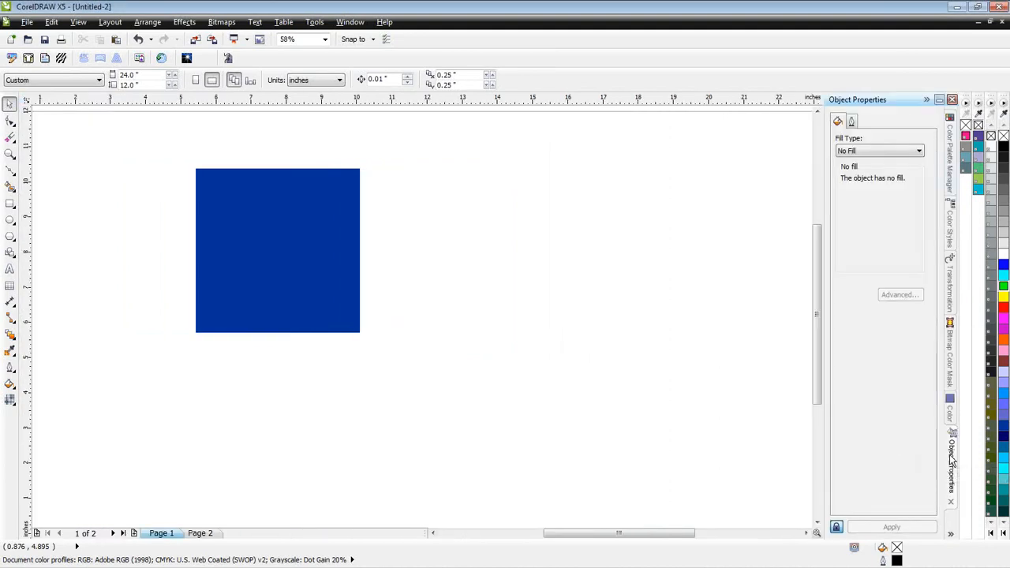
{"action": "left_click_drag", "start_coordinate": [897, 448], "coordinate": [28, 114]}
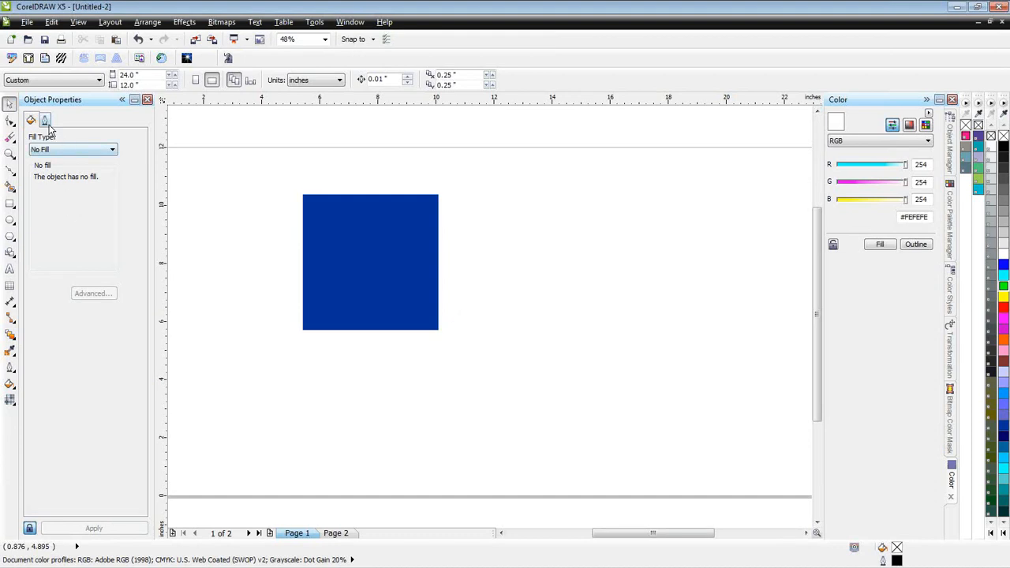
- Review the available fill types and the outline settings in Object Properties
{"action": "left_click", "coordinate": [112, 151]}
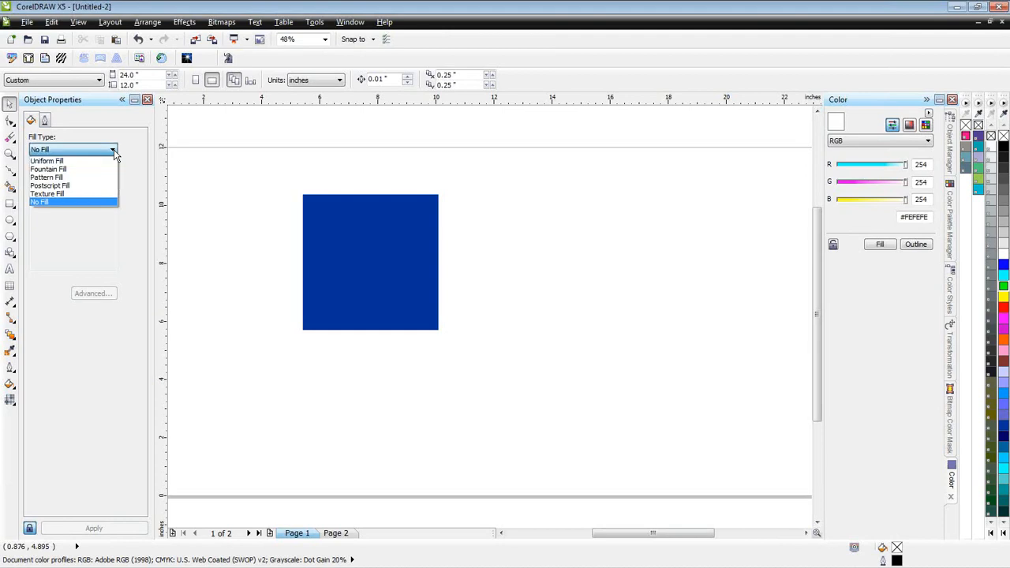
{"action": "left_click", "coordinate": [46, 125]}
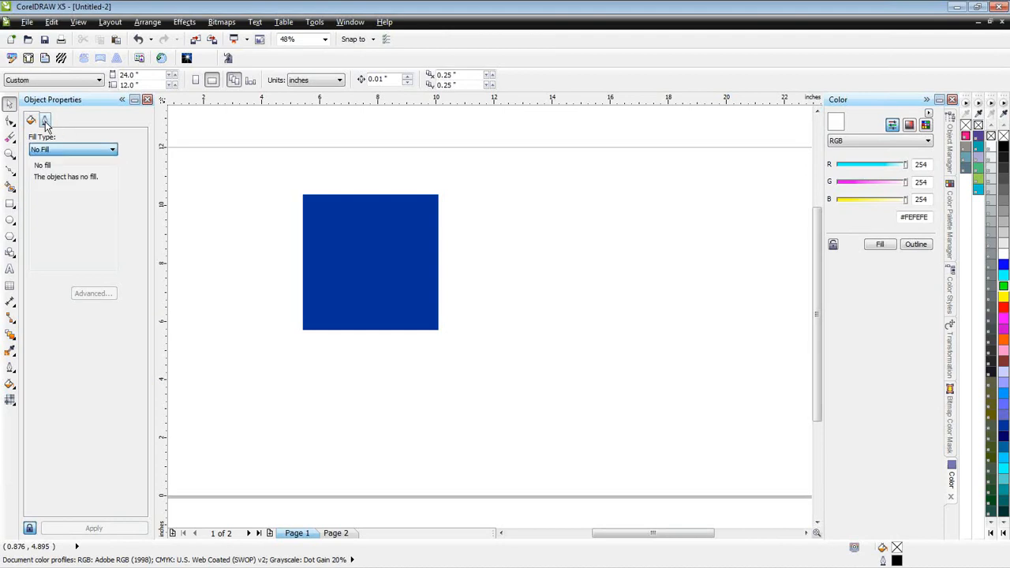
{"action": "left_click", "coordinate": [45, 121]}
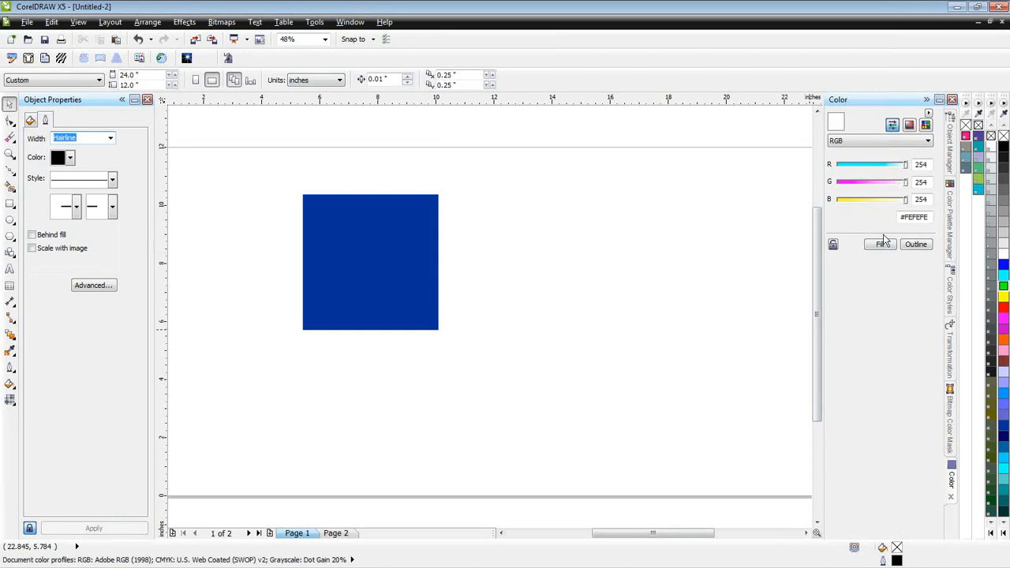
- Recolour the dark blue square with orange (#FF6600) and finally with pure blue (#0000FF)
{"action": "left_click", "coordinate": [416, 253]}
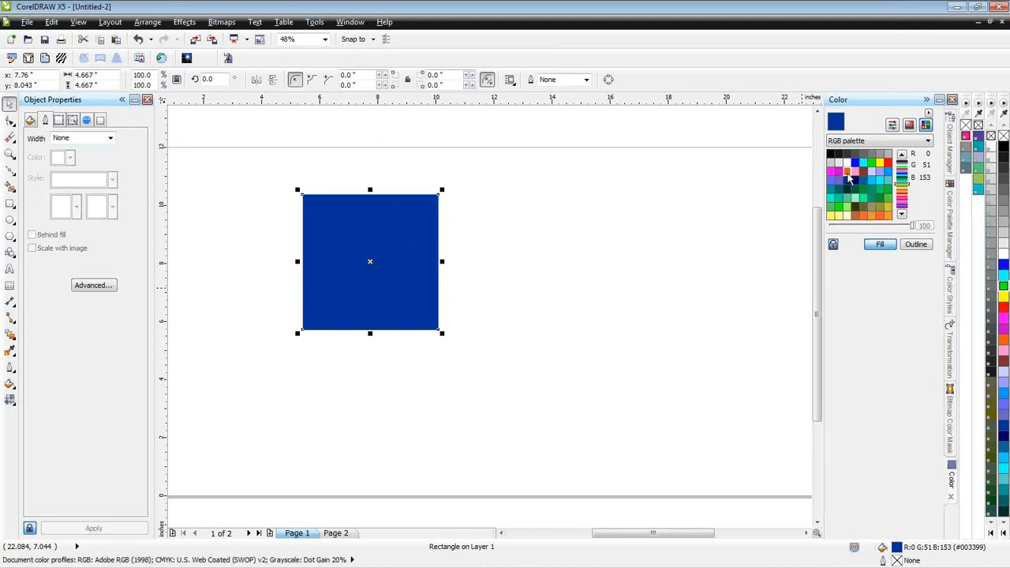
{"action": "left_click", "coordinate": [848, 173]}
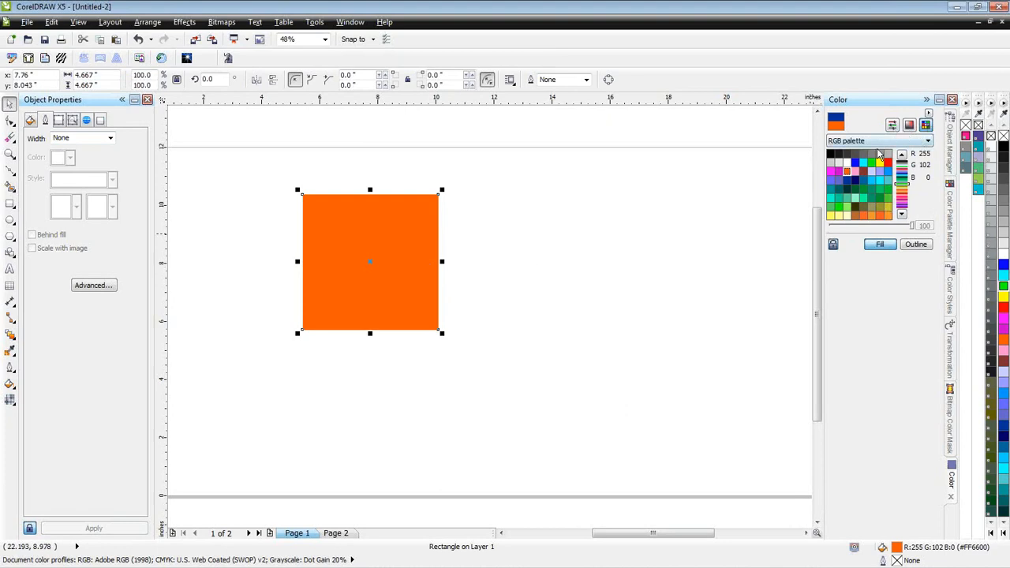
{"action": "left_click", "coordinate": [1003, 268]}
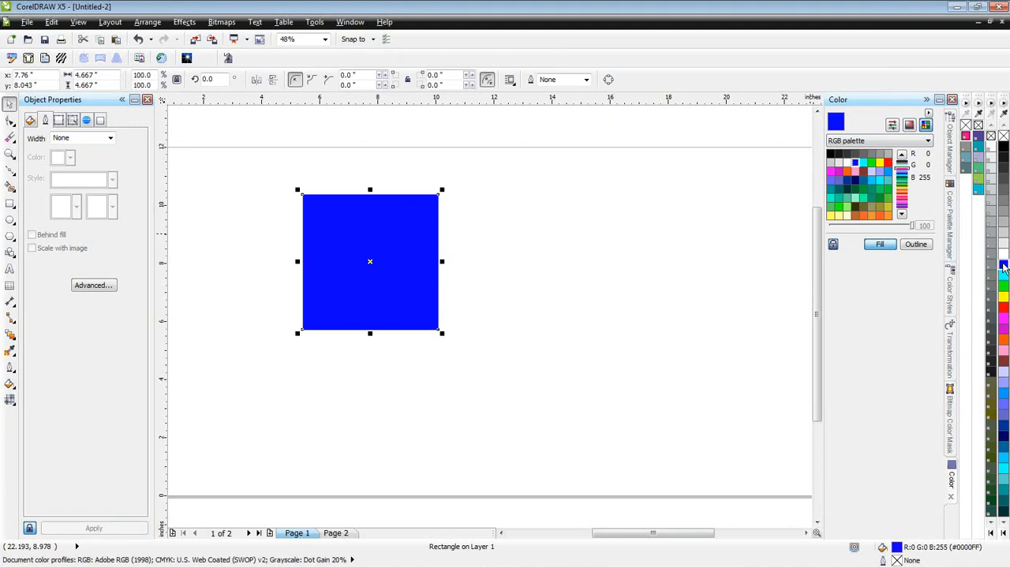
- Hide the VDP.xml and Roland Color System Library palettes with the Color Palette Manager
{"action": "left_click", "coordinate": [952, 224]}
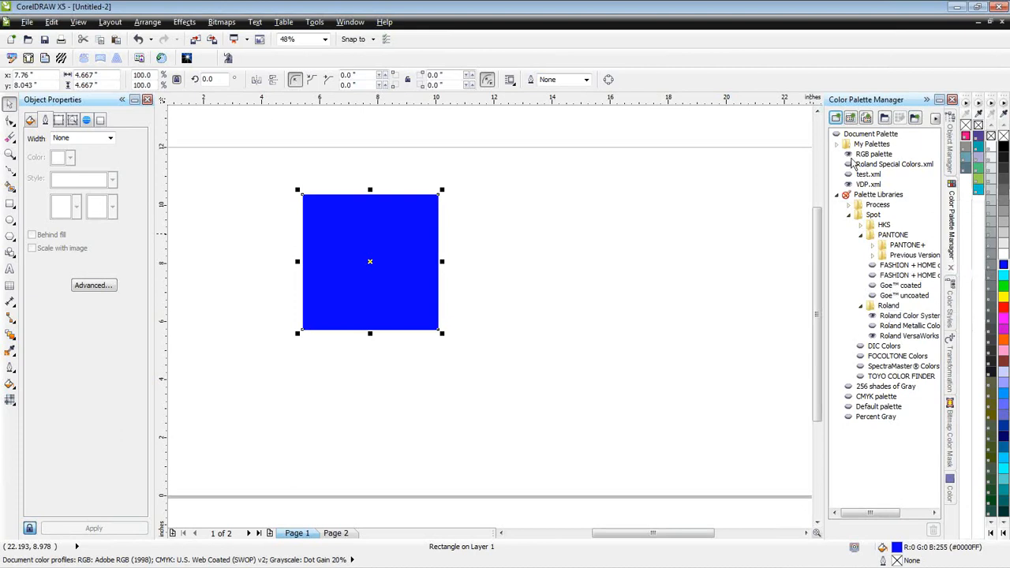
{"action": "left_click", "coordinate": [849, 185]}
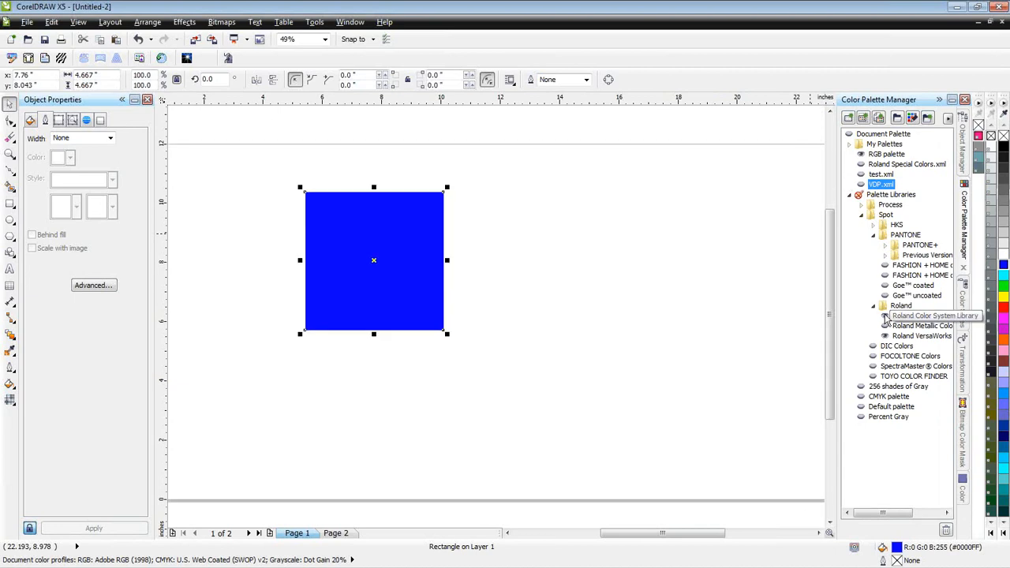
{"action": "left_click", "coordinate": [885, 318]}
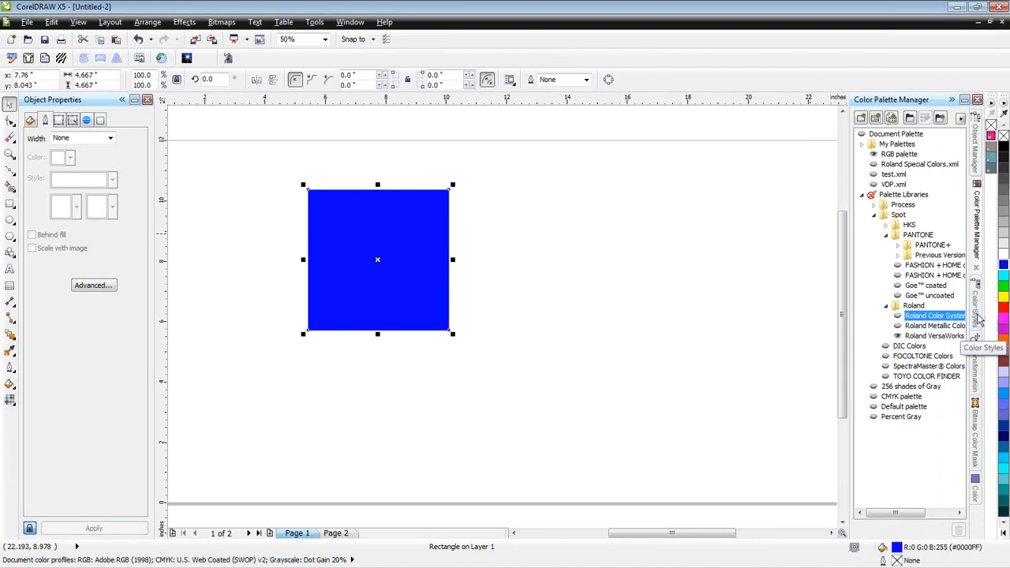
- Show the Color Styles docker and place a red (#FF0000) copy of the blue square centred at about X 10.8, Y 7.2 in
{"action": "left_click", "coordinate": [979, 315]}
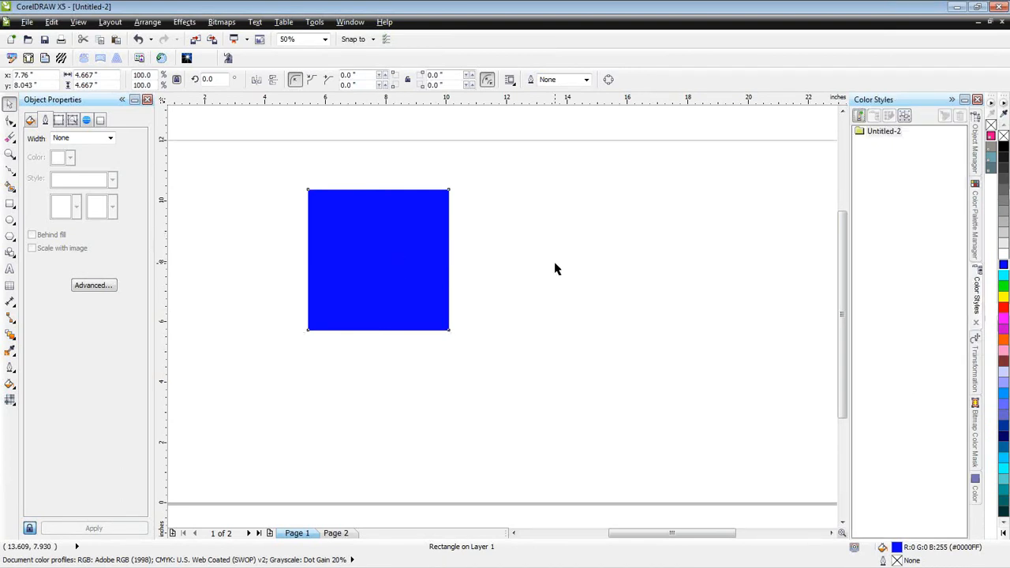
{"action": "left_click_drag", "start_coordinate": [381, 252], "coordinate": [472, 279]}
{"action": "right_click", "coordinate": [472, 278]}
{"action": "left_click", "coordinate": [1004, 308]}
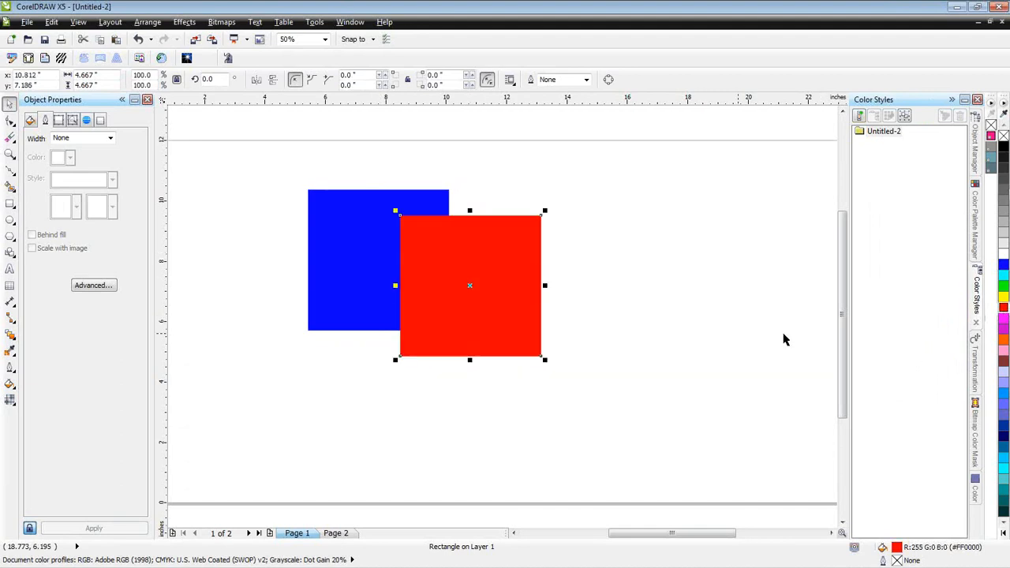
- Duplicate the red square to about X 13.2, Y 5.7 in and fill the copy with light blue (#6699FF)
{"action": "left_click_drag", "start_coordinate": [491, 283], "coordinate": [578, 331]}
{"action": "right_click", "coordinate": [578, 331]}
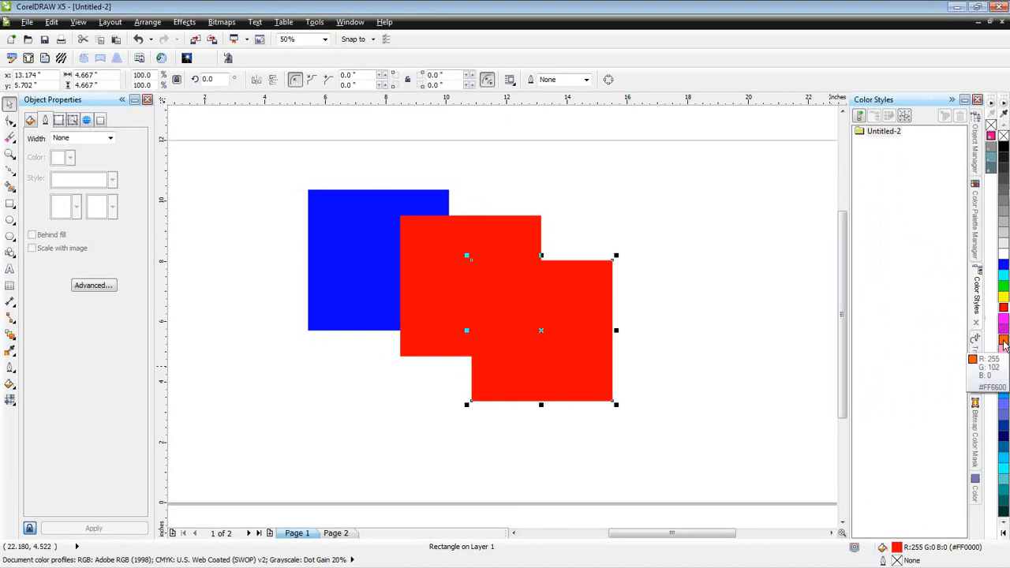
{"action": "left_click", "coordinate": [1004, 394]}
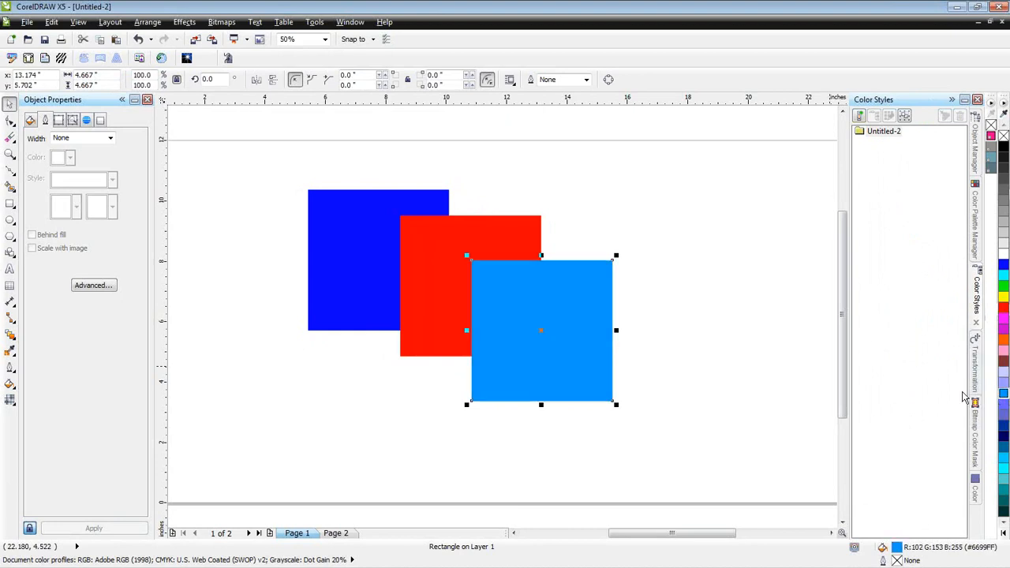
- Select all three squares and create colour styles from their fills in the Untitled-2 folder
{"action": "left_click", "coordinate": [723, 334]}
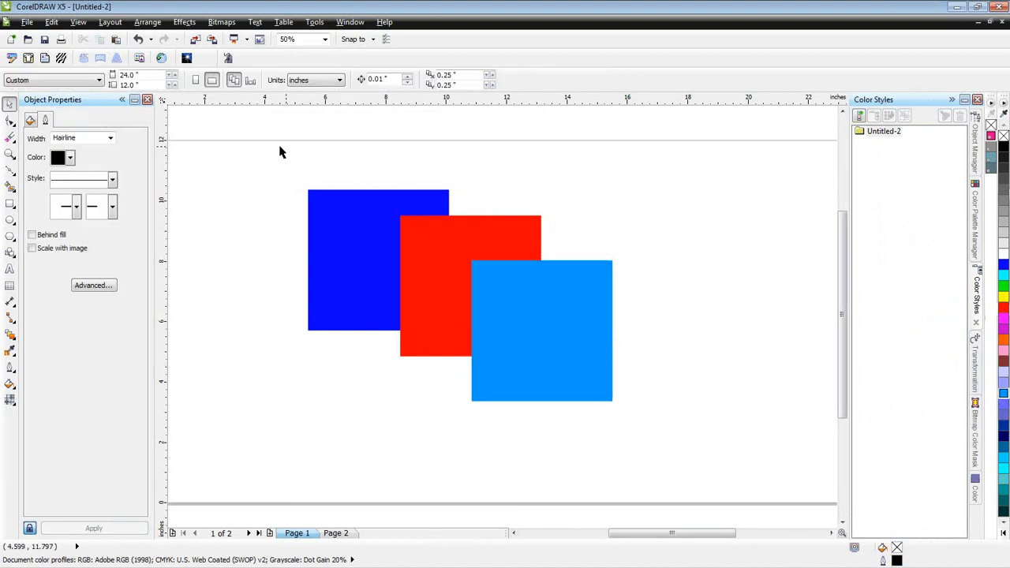
{"action": "left_click_drag", "start_coordinate": [279, 147], "coordinate": [699, 458]}
{"action": "left_click_drag", "start_coordinate": [566, 334], "coordinate": [913, 332]}
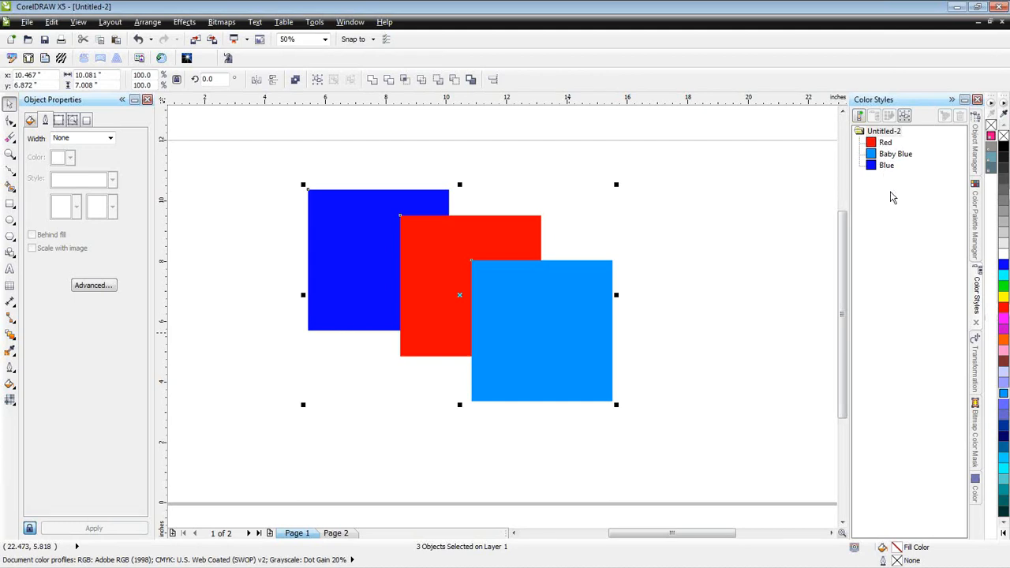
- Edit the Red colour style to orange (#FE5400) and deselect the squares
{"action": "left_click", "coordinate": [884, 144]}
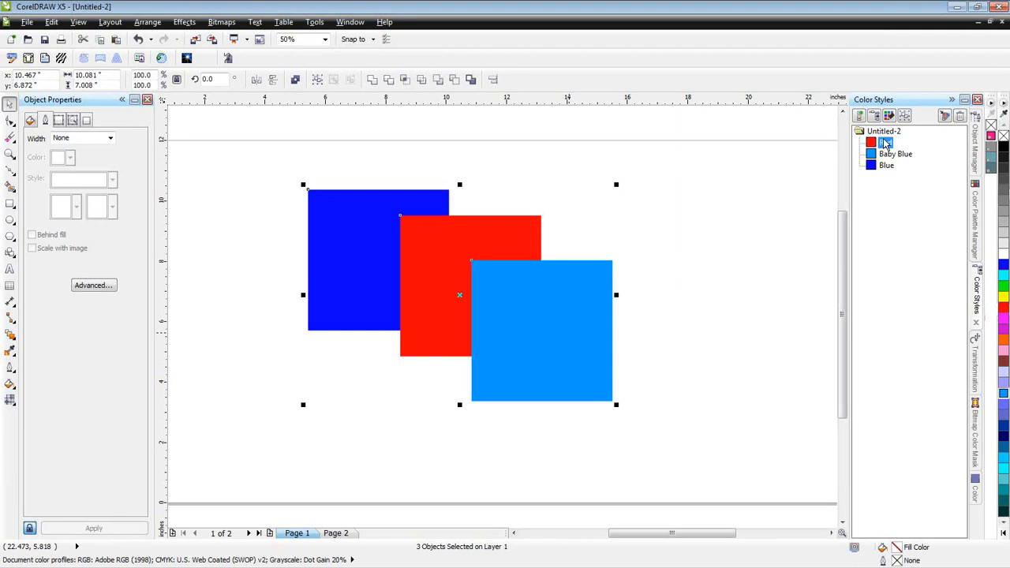
{"action": "right_click", "coordinate": [885, 145]}
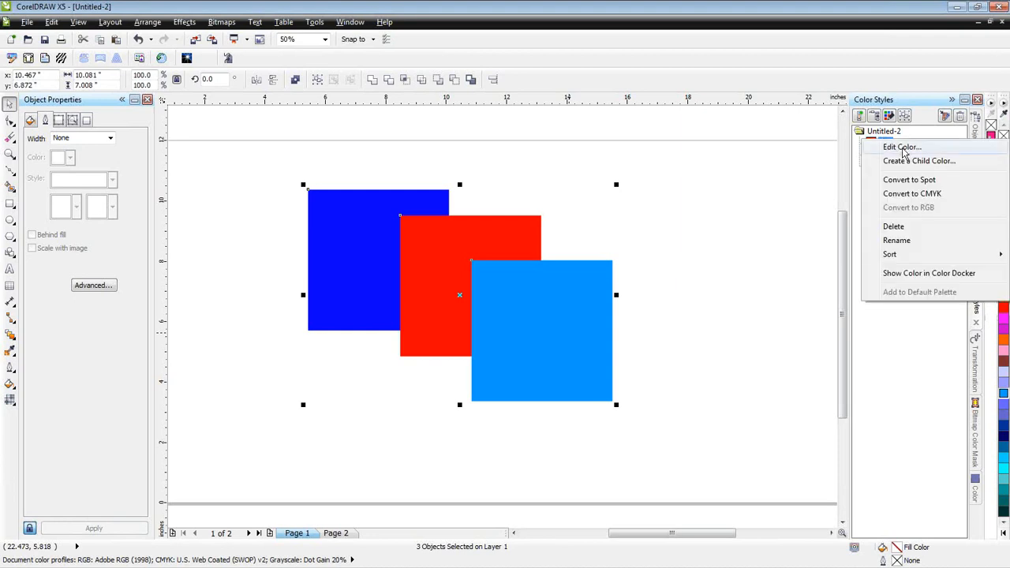
{"action": "left_click", "coordinate": [901, 148]}
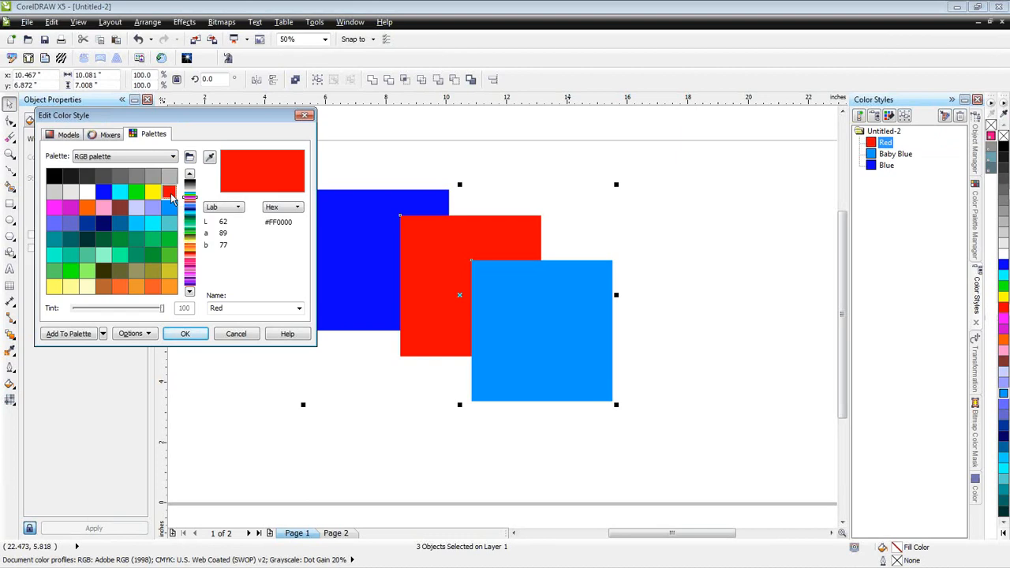
{"action": "left_click_drag", "start_coordinate": [171, 194], "coordinate": [129, 202]}
{"action": "left_click", "coordinate": [184, 333]}
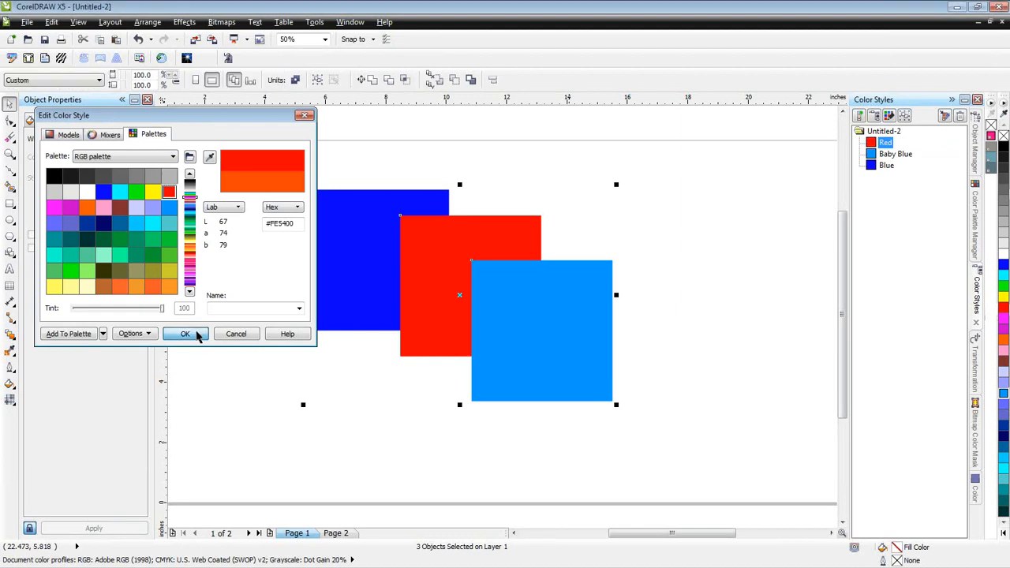
{"action": "left_click", "coordinate": [685, 239]}
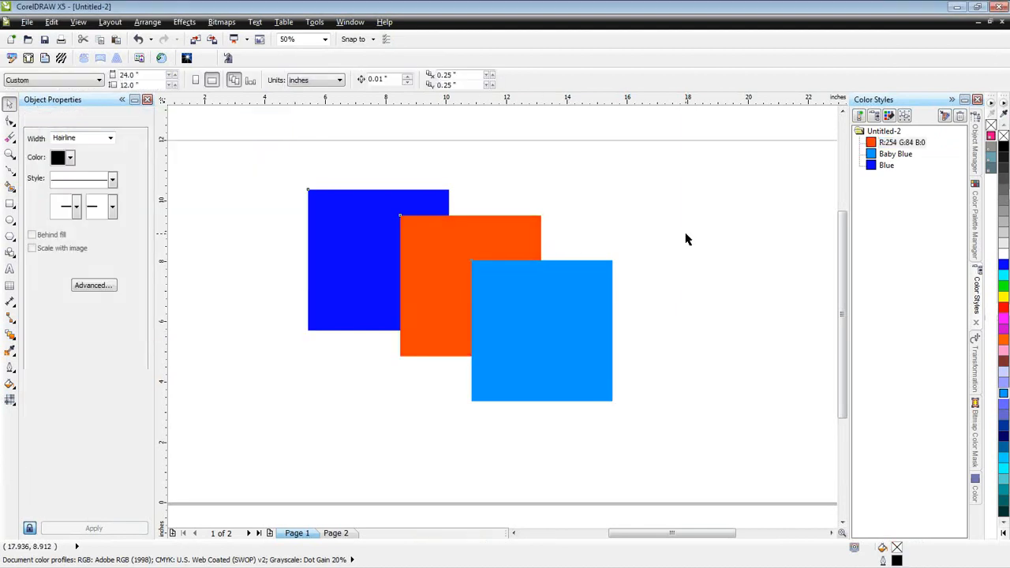
- Place two more copies of the light blue square on the page and change the Baby Blue colour style to Grass Green (#009933)
{"action": "left_click_drag", "start_coordinate": [550, 338], "coordinate": [701, 261]}
{"action": "left_click", "coordinate": [890, 155]}
{"action": "right_click", "coordinate": [890, 155]}
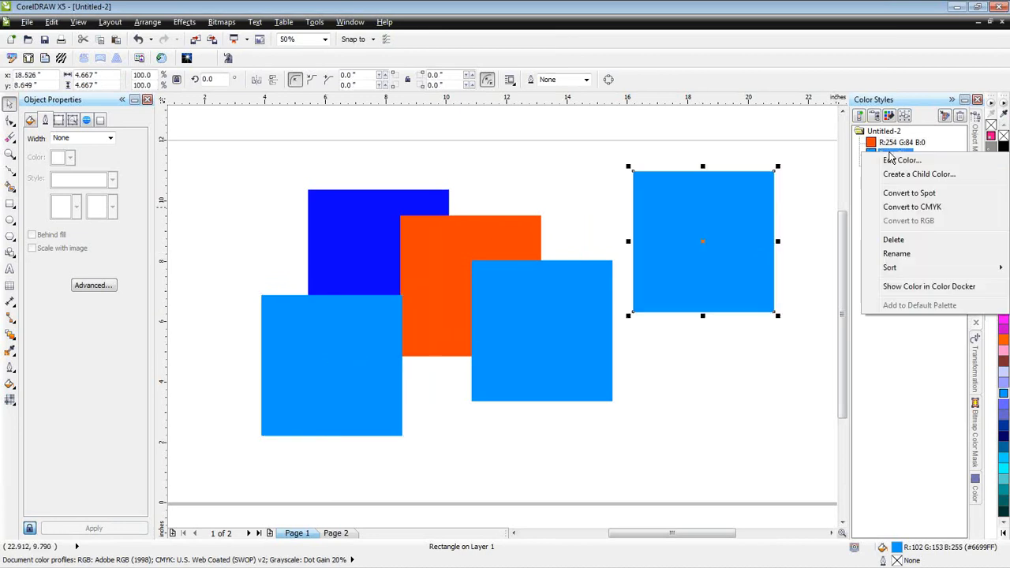
{"action": "left_click", "coordinate": [898, 161]}
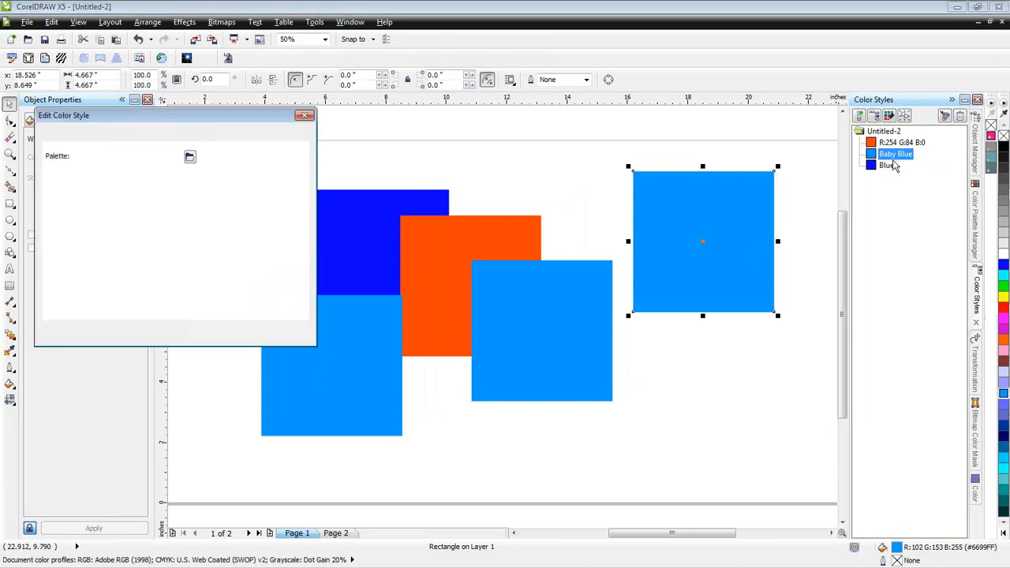
{"action": "left_click", "coordinate": [119, 244]}
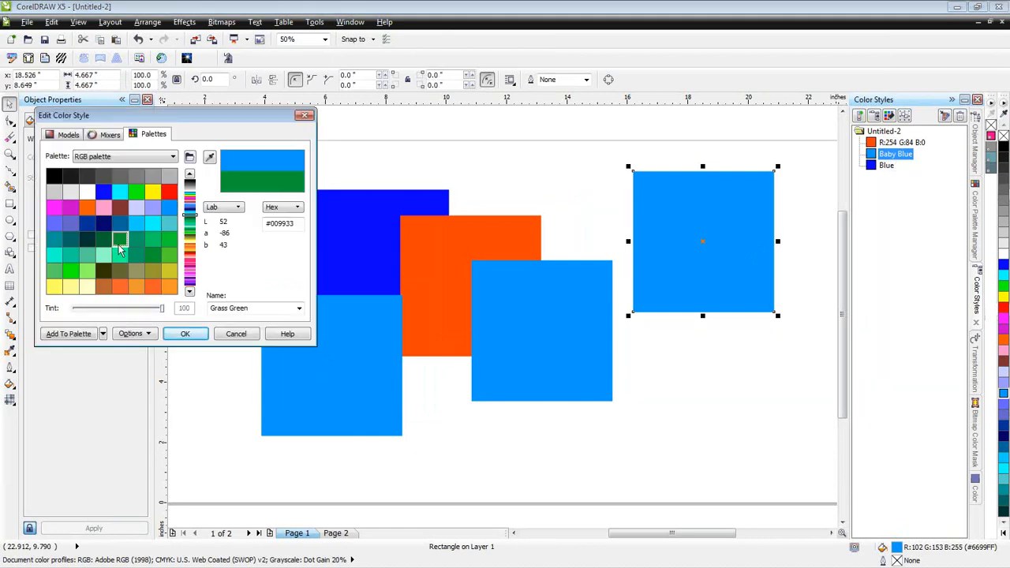
{"action": "left_click", "coordinate": [198, 335]}
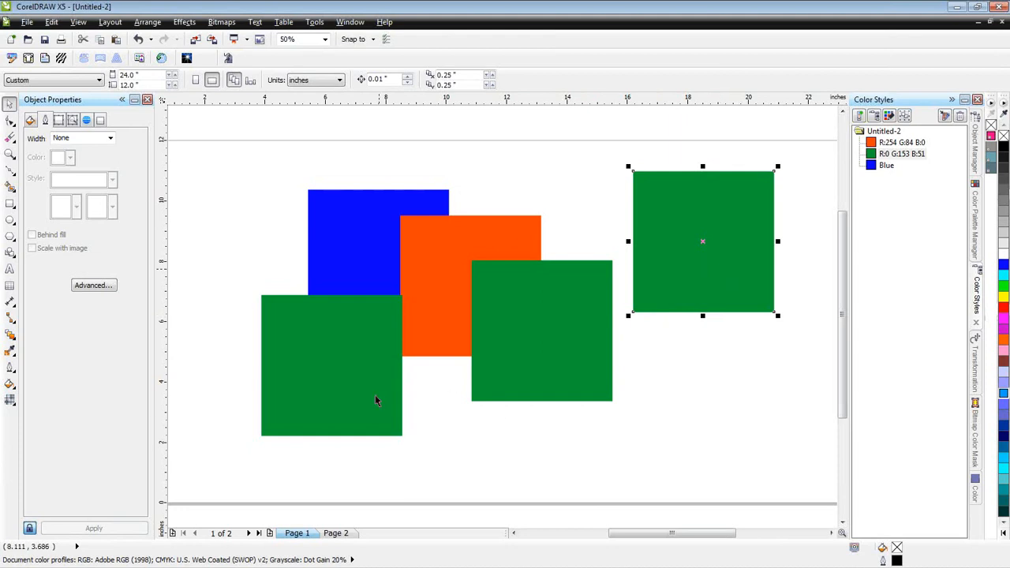
{"action": "left_click", "coordinate": [661, 406]}
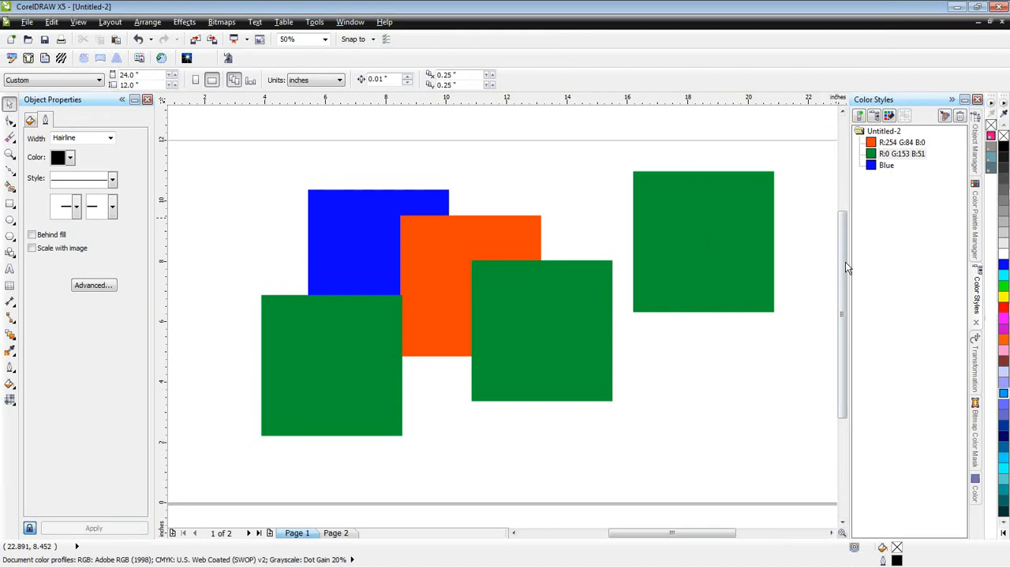
- Resize the far-right green square to 5 by 5 inches proportionally about its centre with the Transformation docker
{"action": "left_click", "coordinate": [977, 375]}
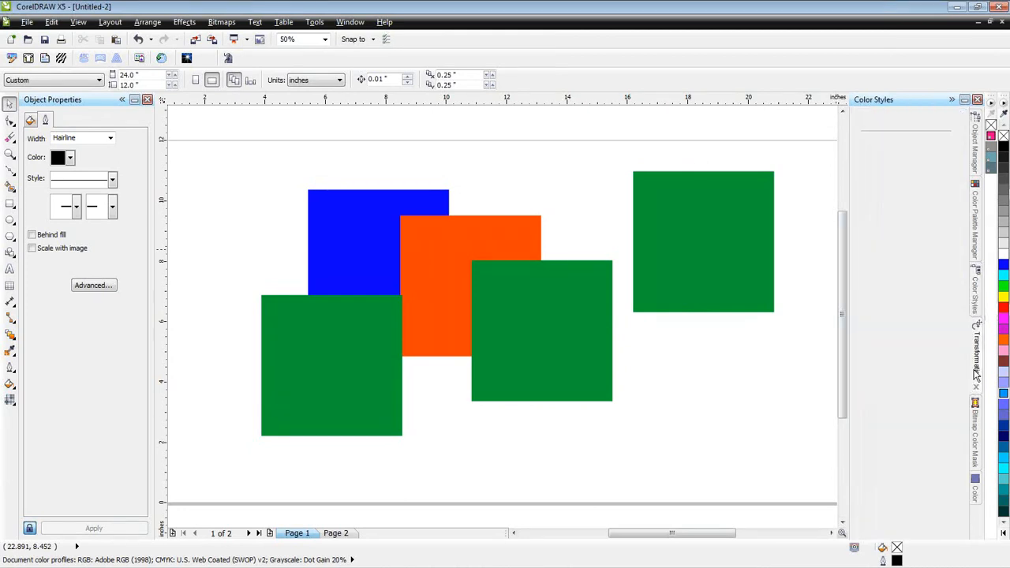
{"action": "left_click", "coordinate": [689, 242]}
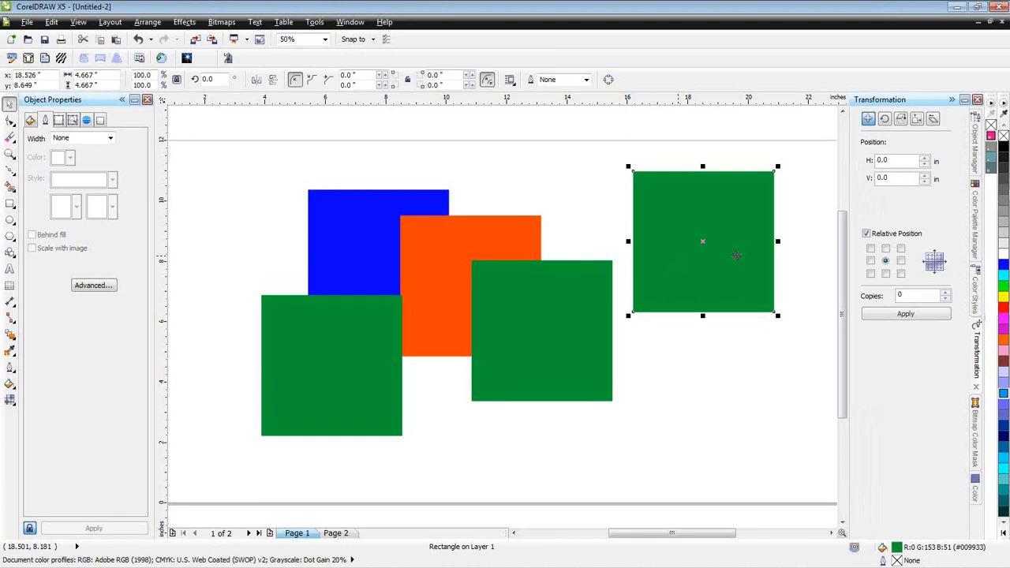
{"action": "left_click", "coordinate": [918, 120]}
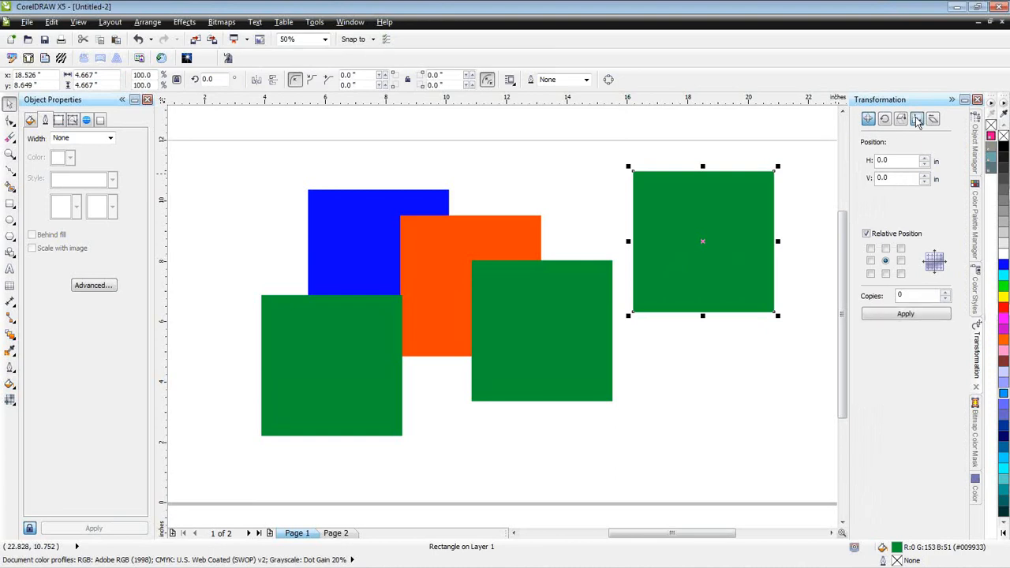
{"action": "left_click_drag", "start_coordinate": [904, 159], "coordinate": [866, 159]}
{"action": "type", "text": "5"}
{"action": "left_click", "coordinate": [904, 178]}
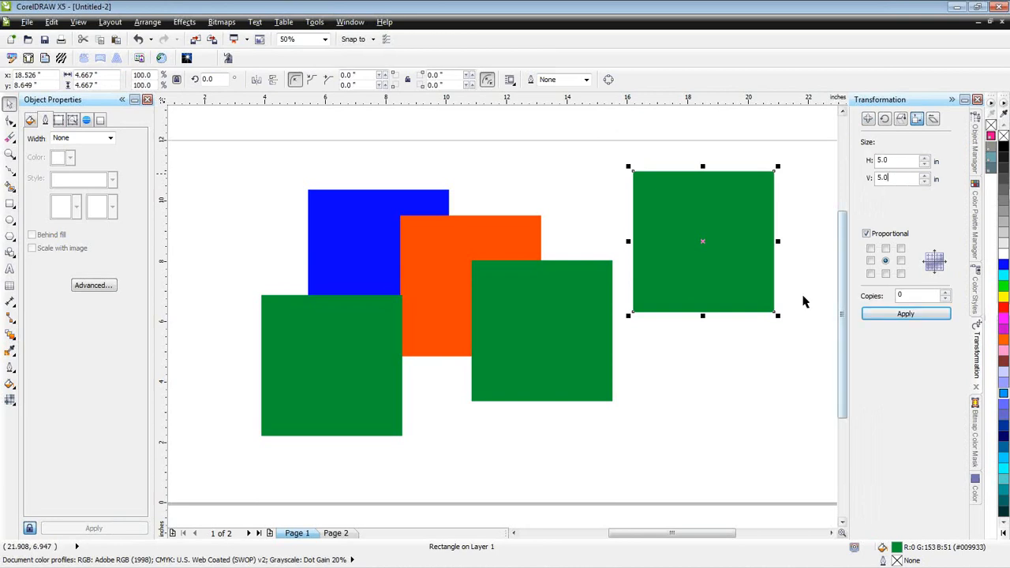
{"action": "left_click", "coordinate": [891, 317]}
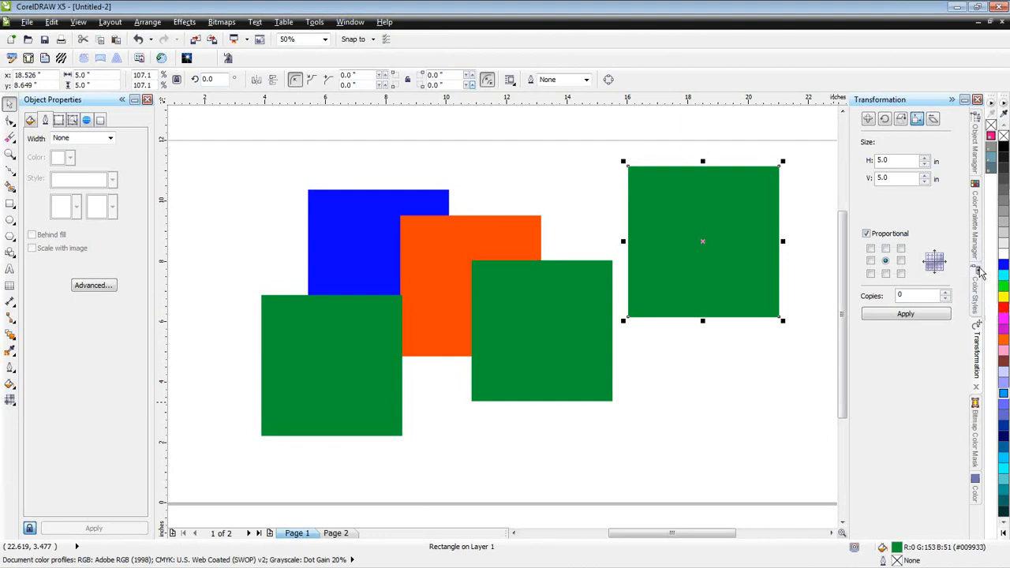
- Look through the Bitmap Color Mask and Color dockers, then bring the Object Manager docker forward
{"action": "left_click", "coordinate": [977, 433]}
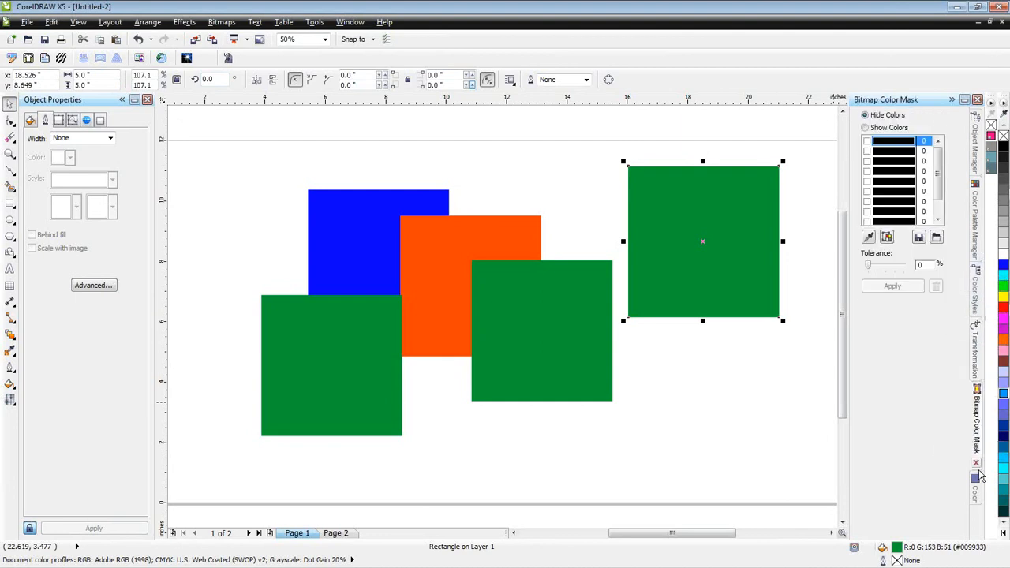
{"action": "left_click", "coordinate": [976, 496]}
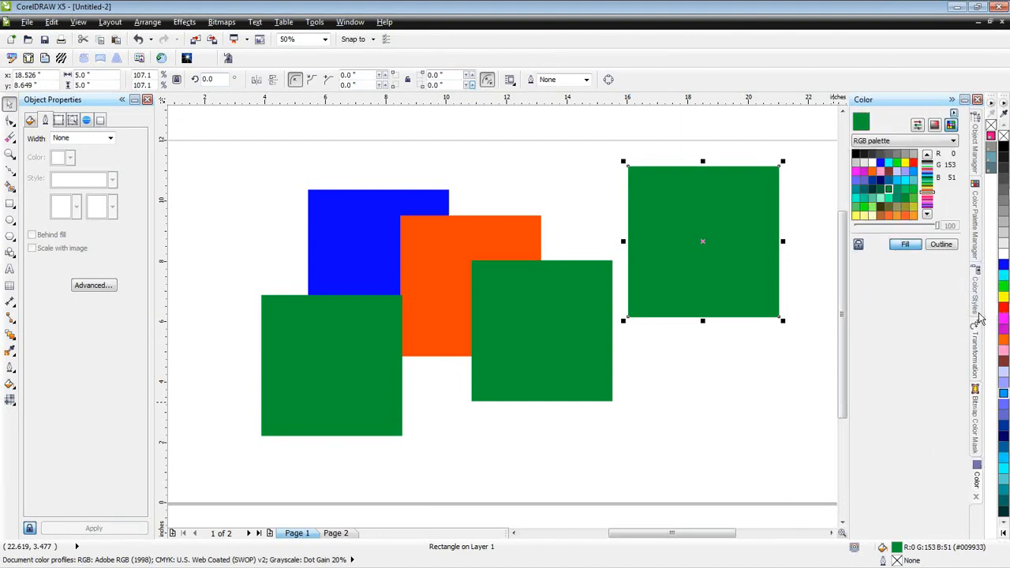
{"action": "left_click", "coordinate": [978, 155]}
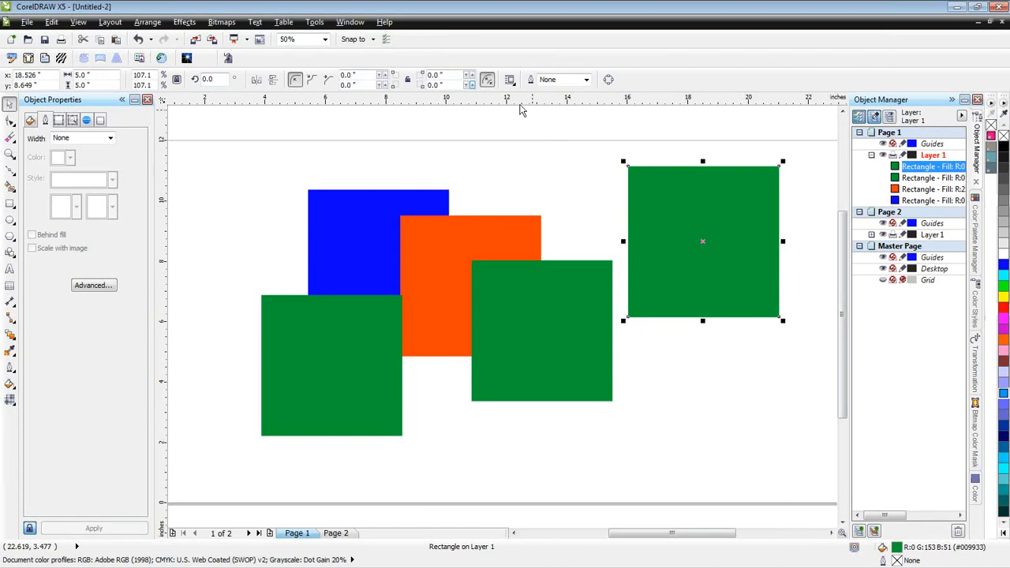
- Create a new workspace based on Apparel Designer, named with the owner's first name, and make it the current workspace
{"action": "left_click", "coordinate": [318, 23]}
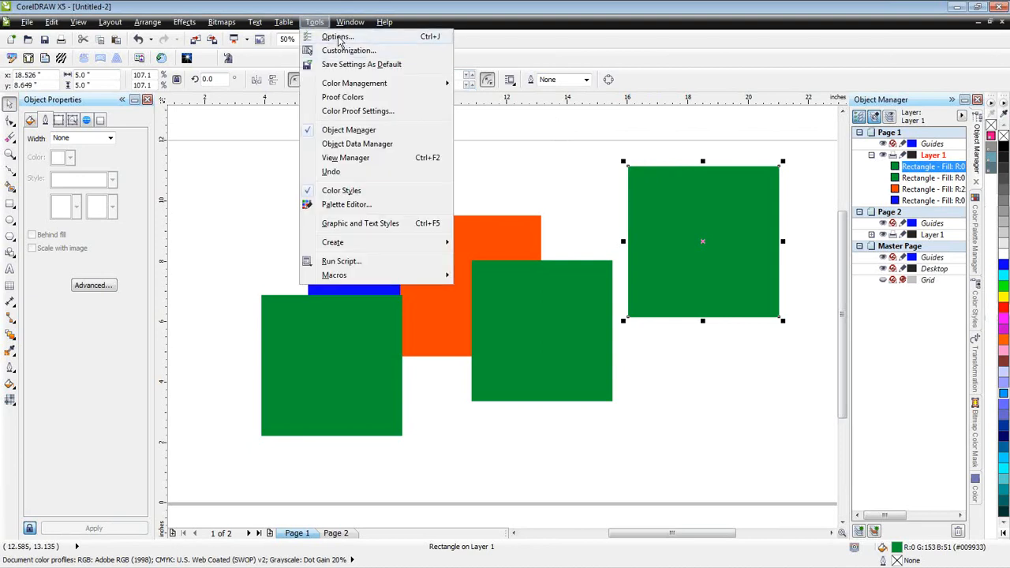
{"action": "left_click", "coordinate": [354, 42]}
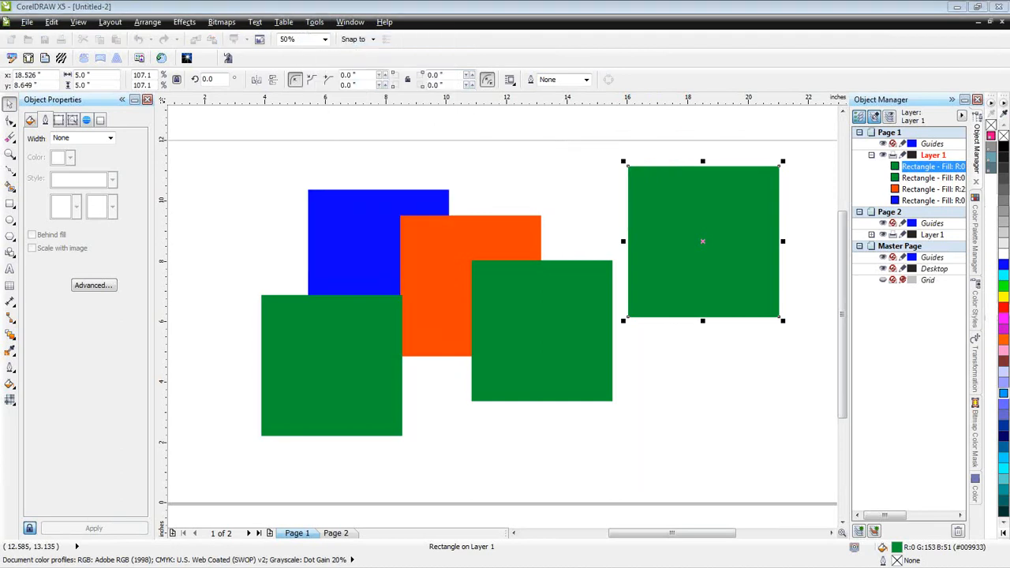
{"action": "left_click", "coordinate": [315, 24]}
{"action": "left_click", "coordinate": [335, 49]}
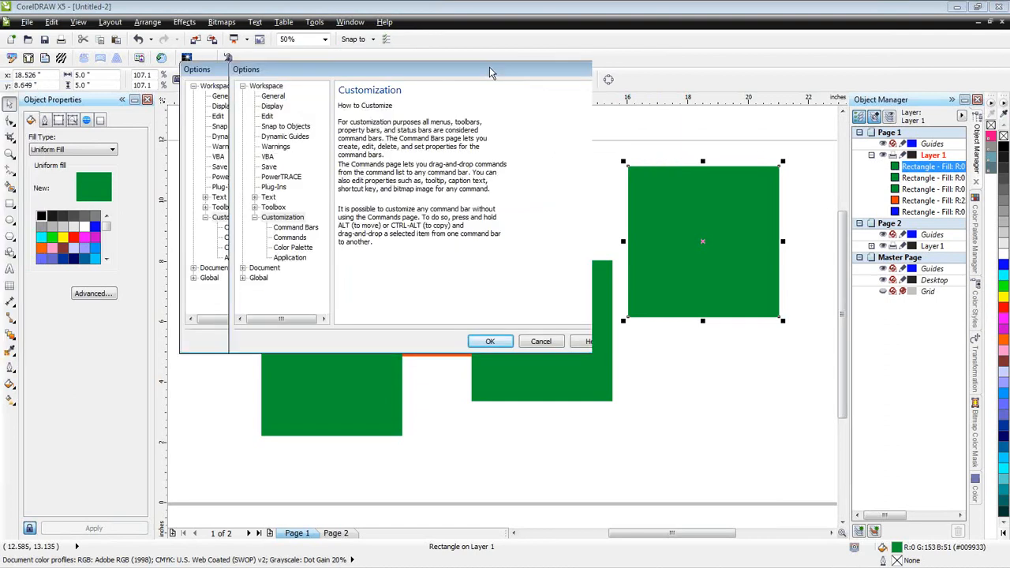
{"action": "left_click", "coordinate": [354, 84]}
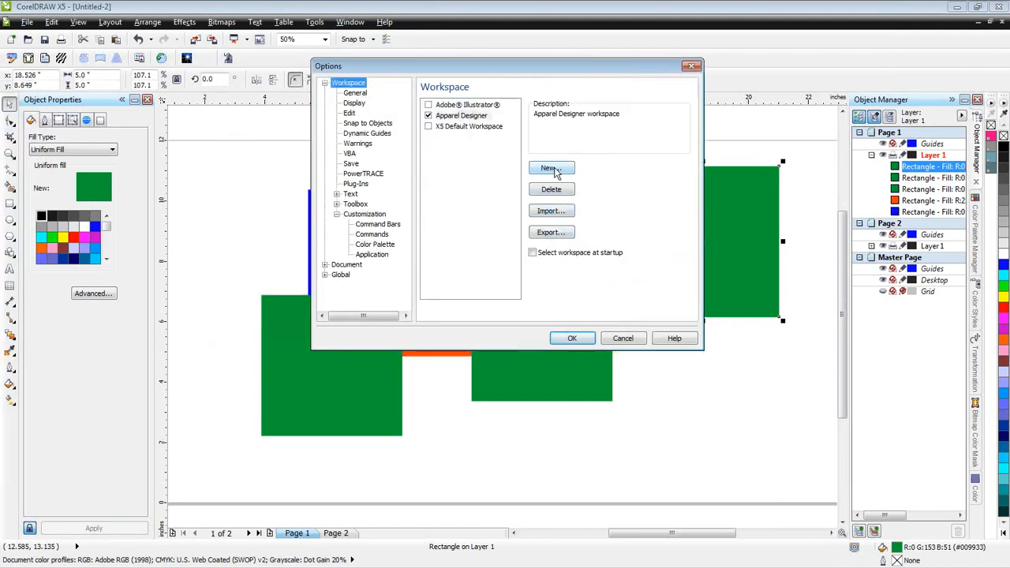
{"action": "left_click", "coordinate": [554, 171]}
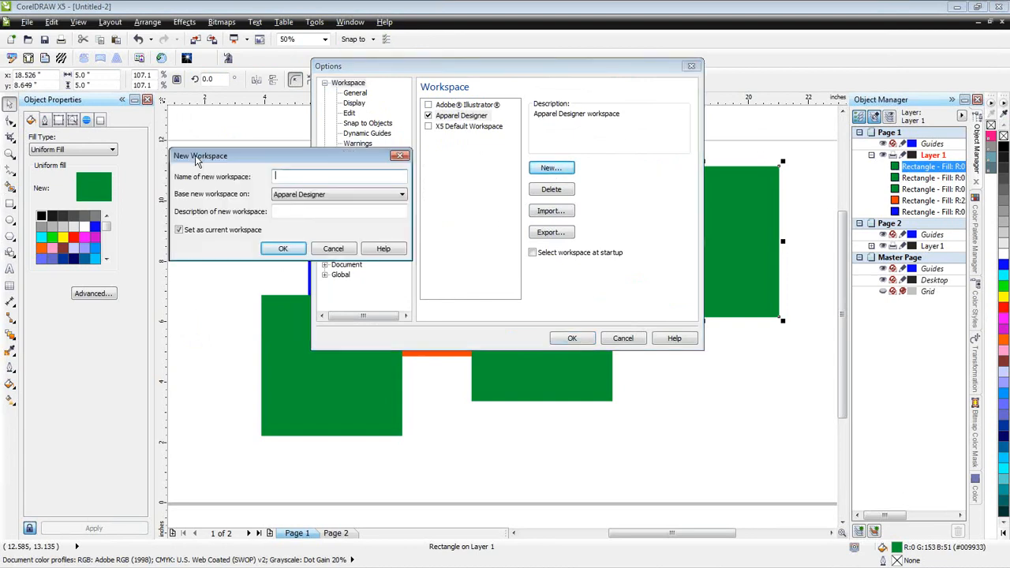
{"action": "type", "text": "Steven"}
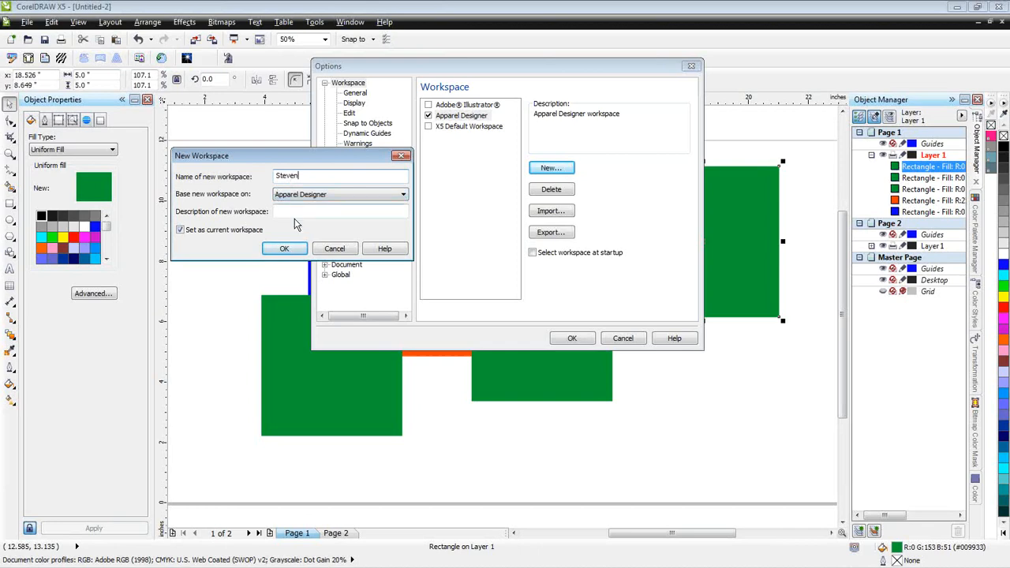
{"action": "left_click", "coordinate": [285, 248]}
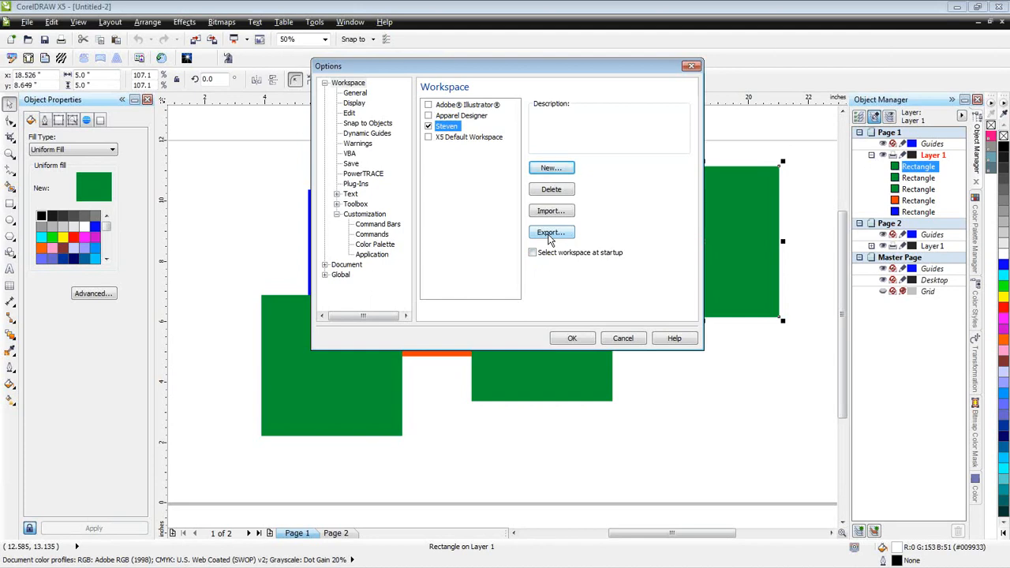
{"action": "left_click", "coordinate": [579, 338]}
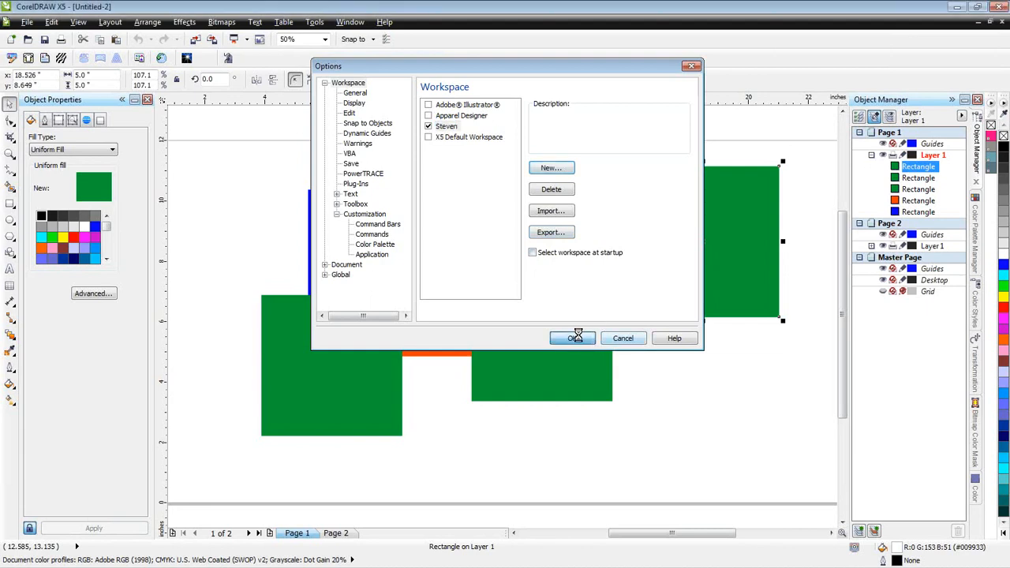
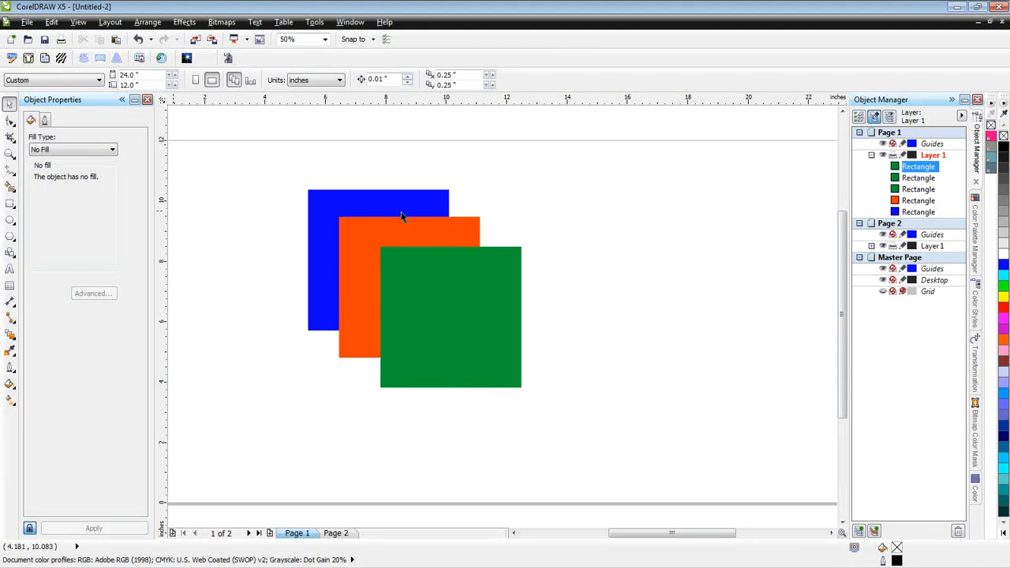
- Weld the overlapping blue, orange and green squares into one shape and check its outline in wireframe view
{"action": "left_click_drag", "start_coordinate": [265, 149], "coordinate": [568, 416]}
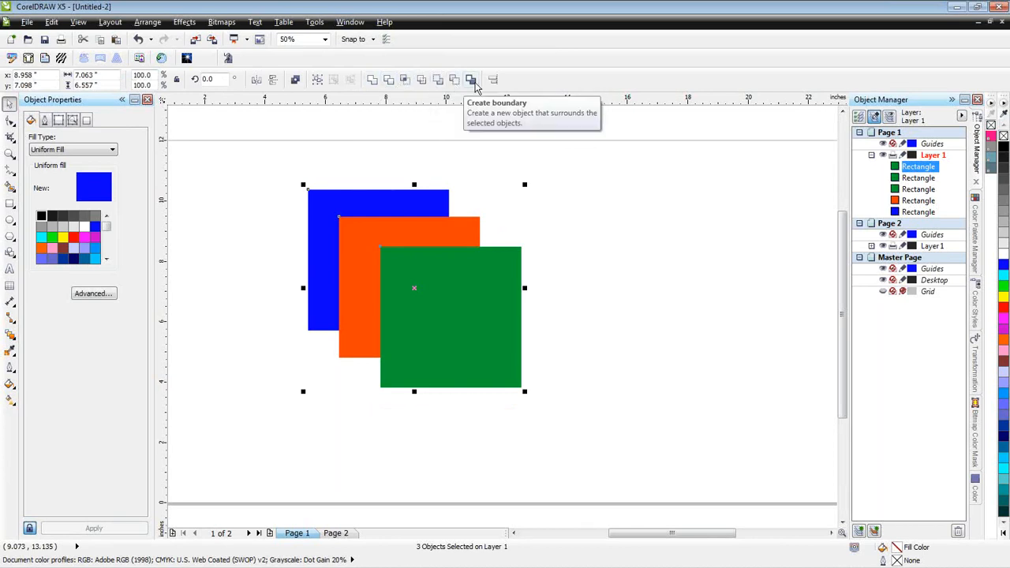
{"action": "left_click", "coordinate": [372, 82]}
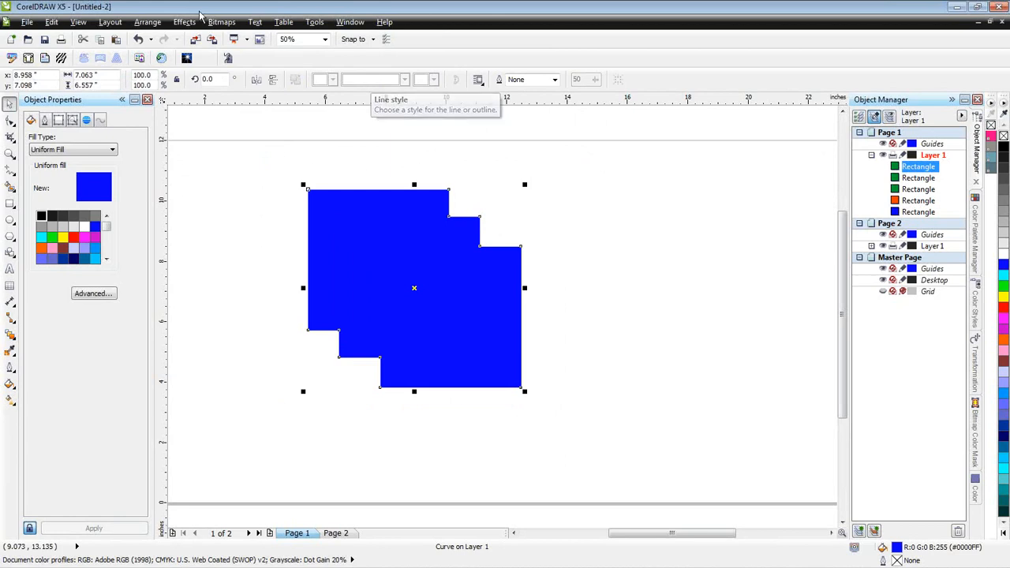
{"action": "left_click", "coordinate": [78, 21]}
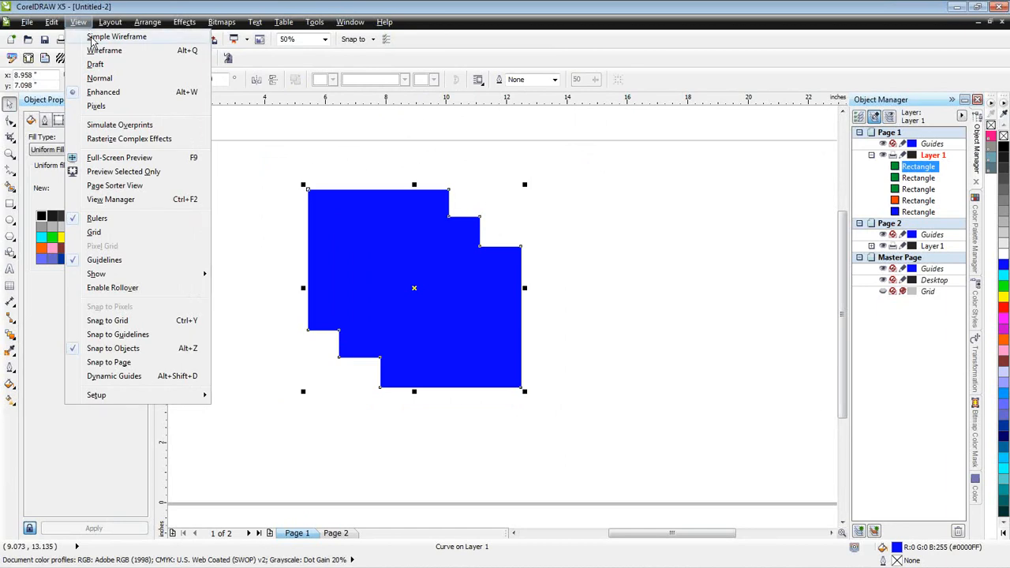
{"action": "left_click", "coordinate": [95, 49]}
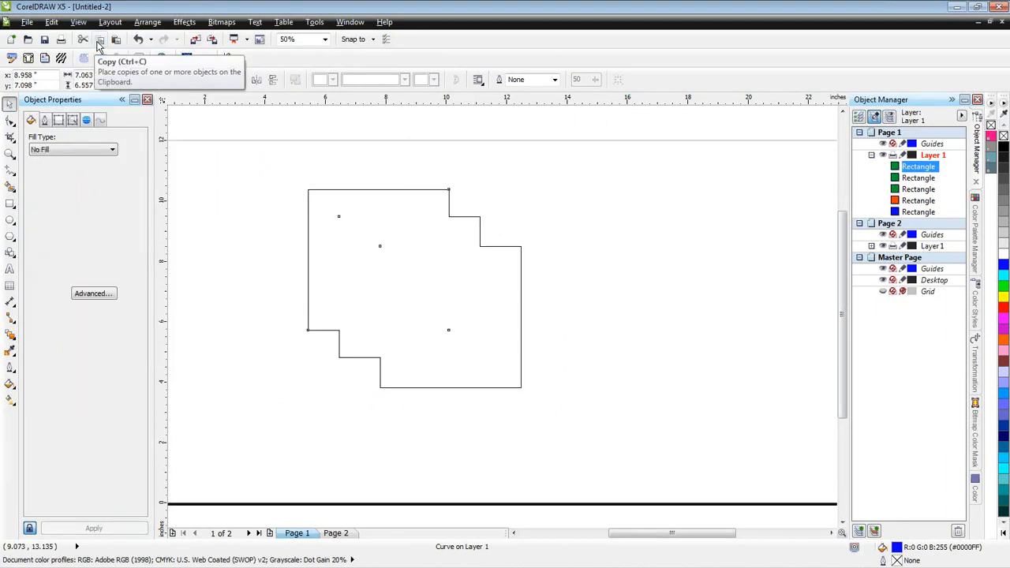
- Undo the weld of the three squares, deselect them and return to Enhanced view
{"action": "key", "text": "ctrl+z"}
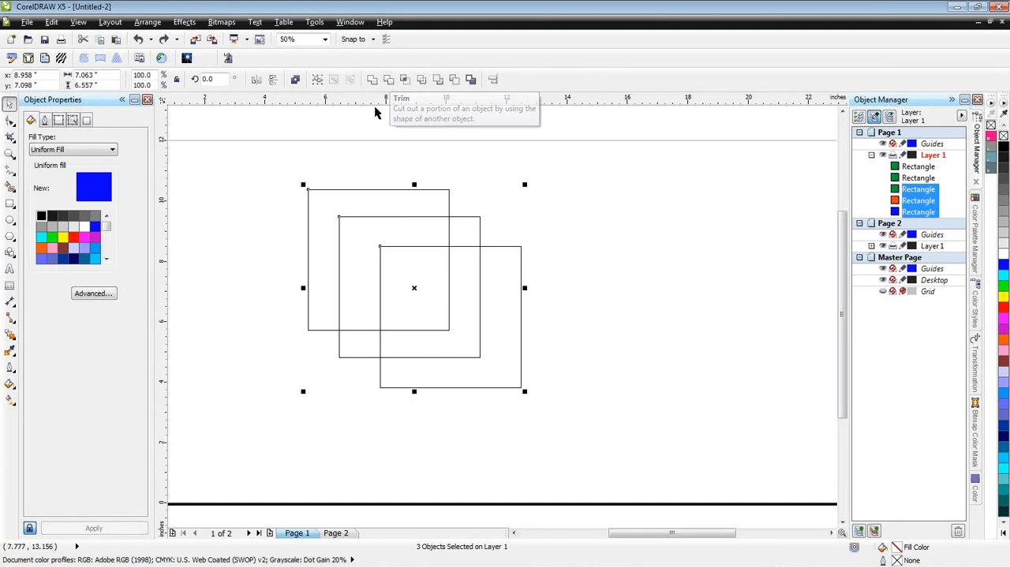
{"action": "left_click", "coordinate": [365, 131]}
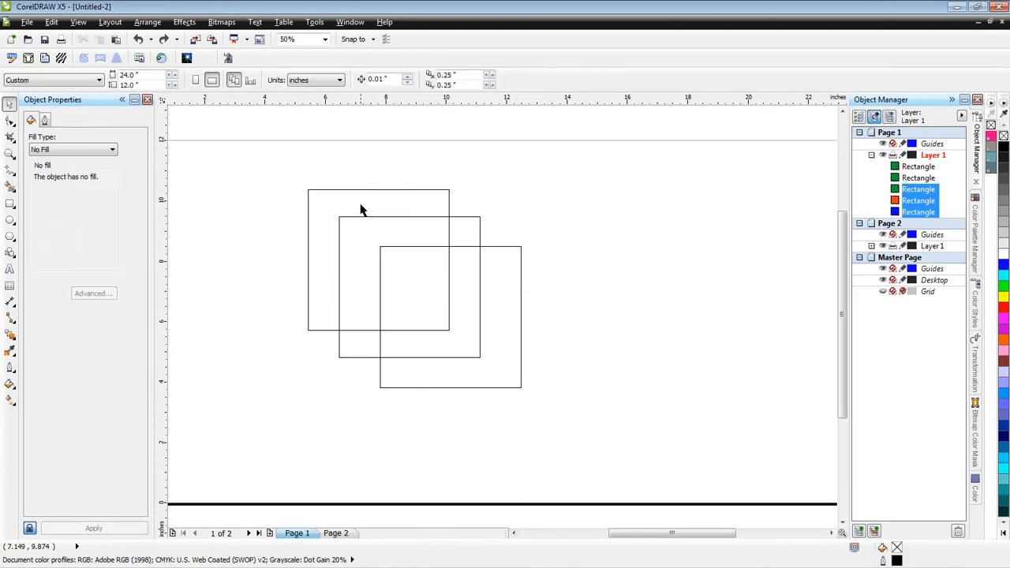
{"action": "left_click", "coordinate": [79, 23]}
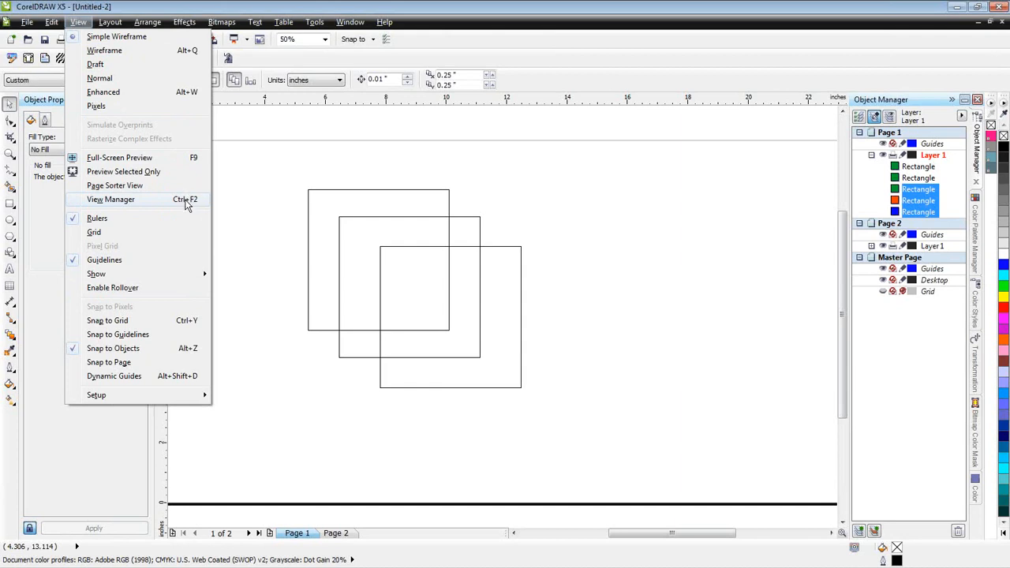
{"action": "left_click", "coordinate": [131, 97]}
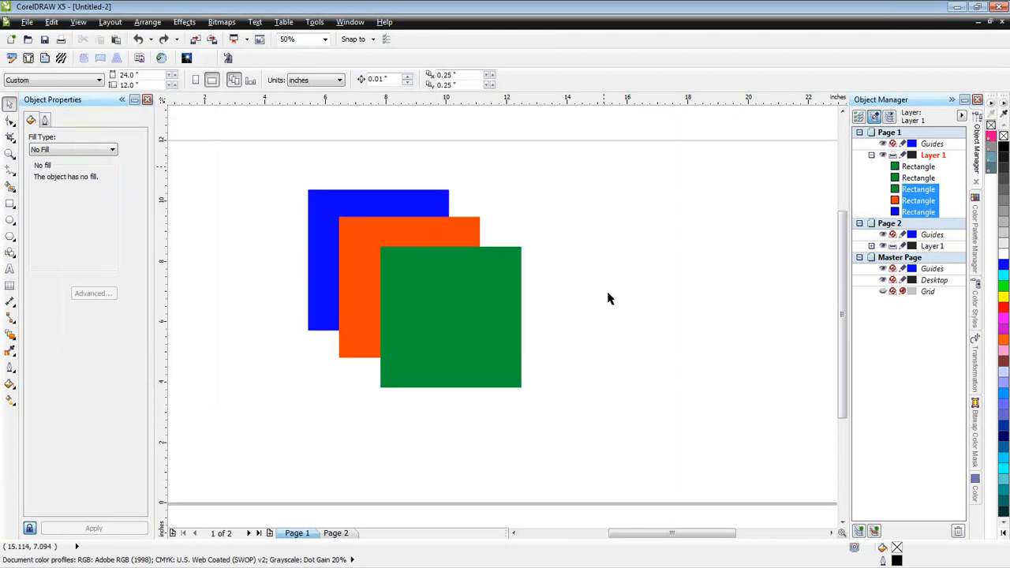
- Set the green square apart, trim the blue square with the orange one and move the orange square off the cut
{"action": "left_click_drag", "start_coordinate": [486, 340], "coordinate": [725, 255]}
{"action": "left_click_drag", "start_coordinate": [281, 162], "coordinate": [505, 398]}
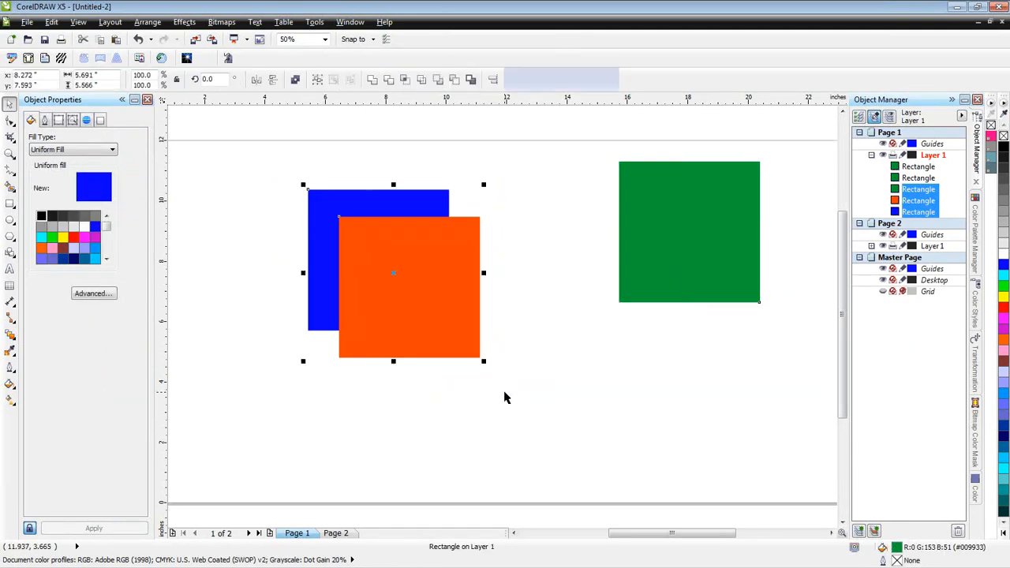
{"action": "left_click", "coordinate": [387, 80]}
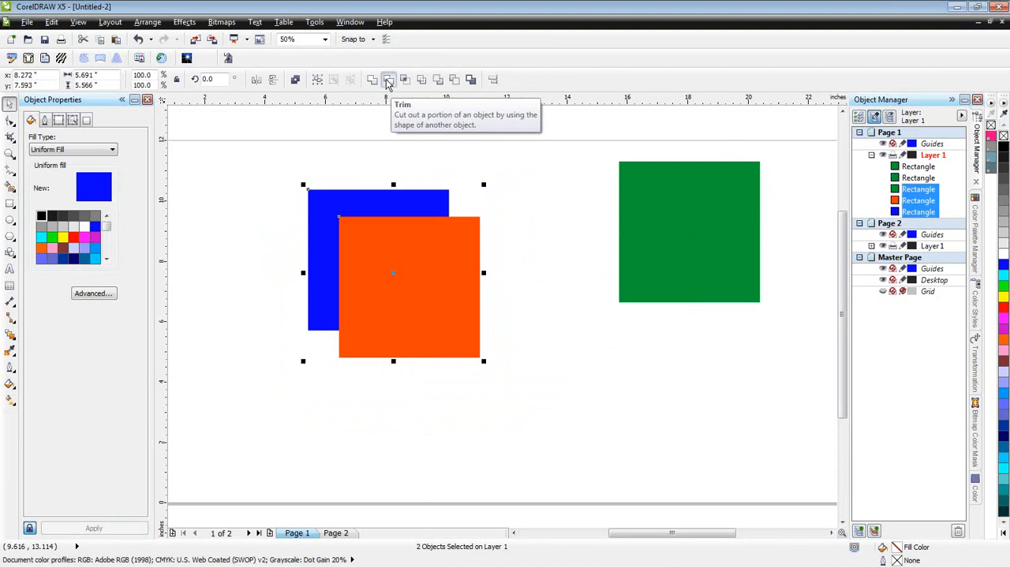
{"action": "left_click", "coordinate": [388, 82]}
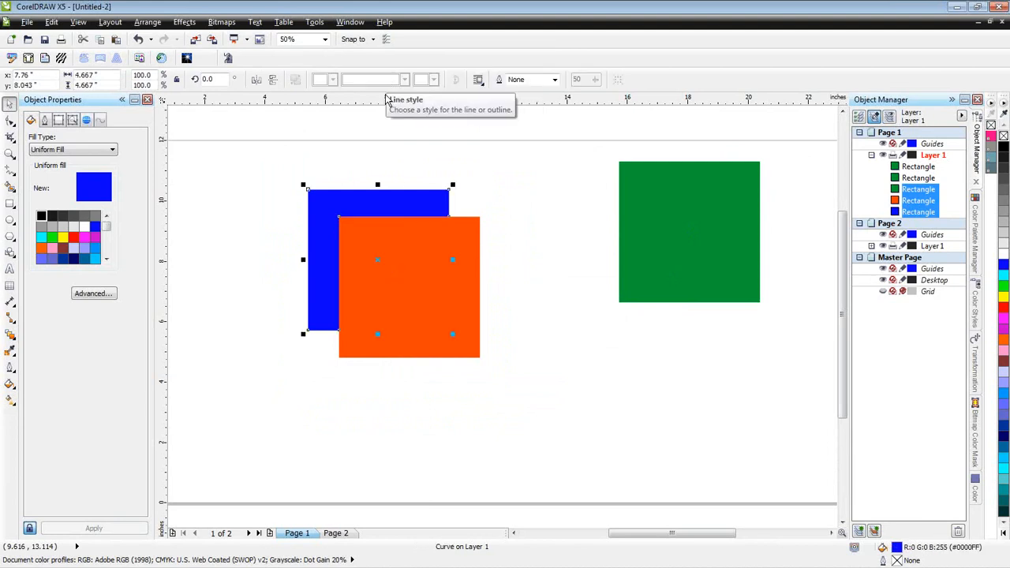
{"action": "left_click_drag", "start_coordinate": [473, 280], "coordinate": [573, 329]}
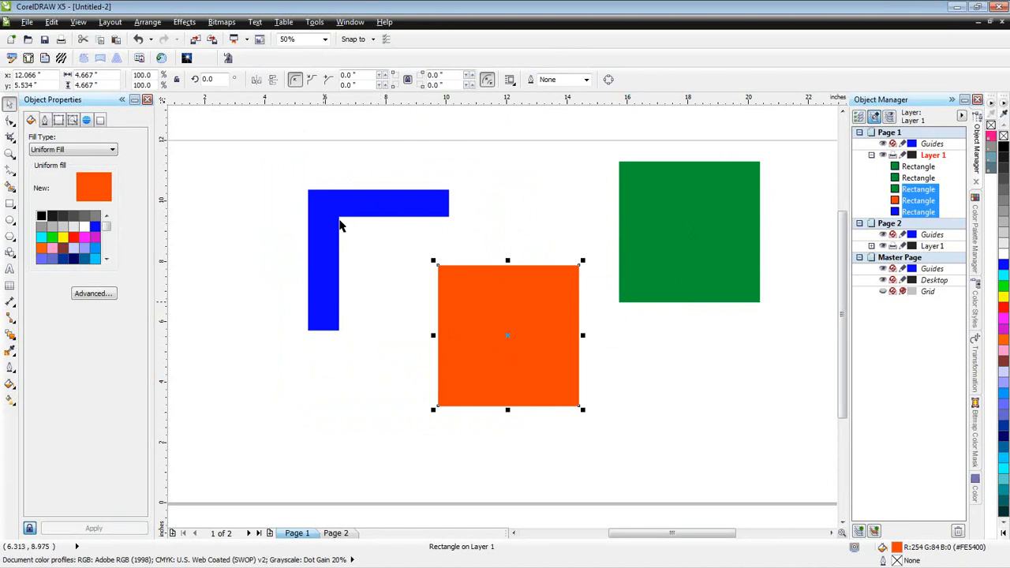
- Undo the orange square's move and the trim, and repeat the trim on the two squares in wireframe view
{"action": "key", "text": "ctrl+z"}
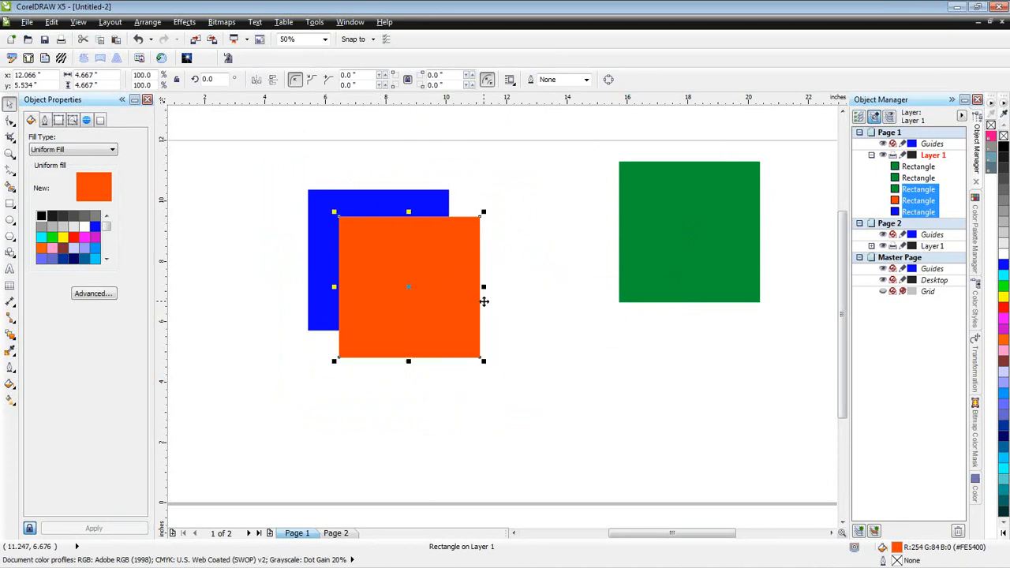
{"action": "key", "text": "ctrl+z"}
{"action": "key", "text": "shift+F9"}
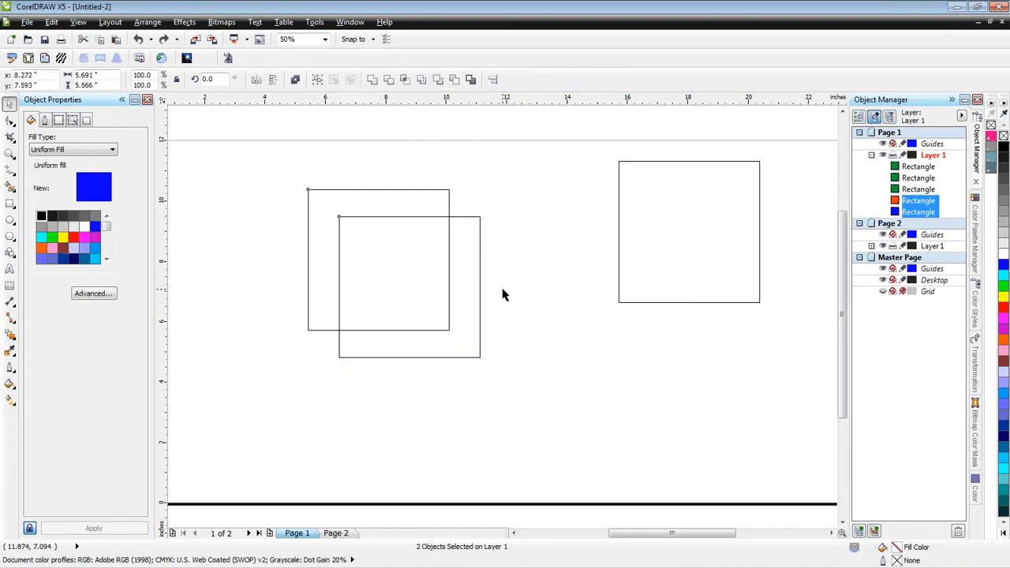
{"action": "left_click", "coordinate": [388, 79]}
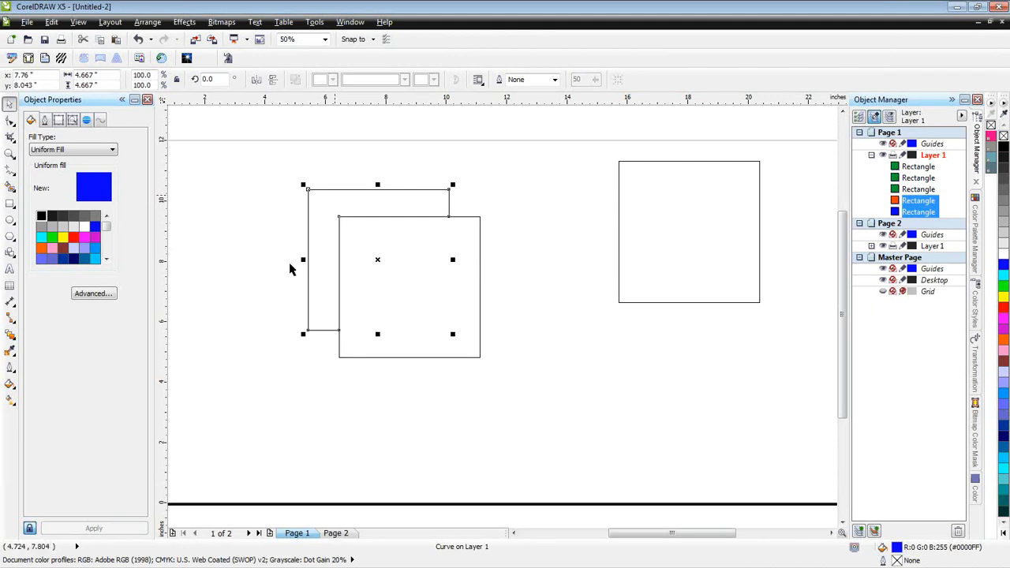
- Undo the wireframe trim and shift the orange square very slightly over the blue one in Enhanced view
{"action": "key", "text": "ctrl+z"}
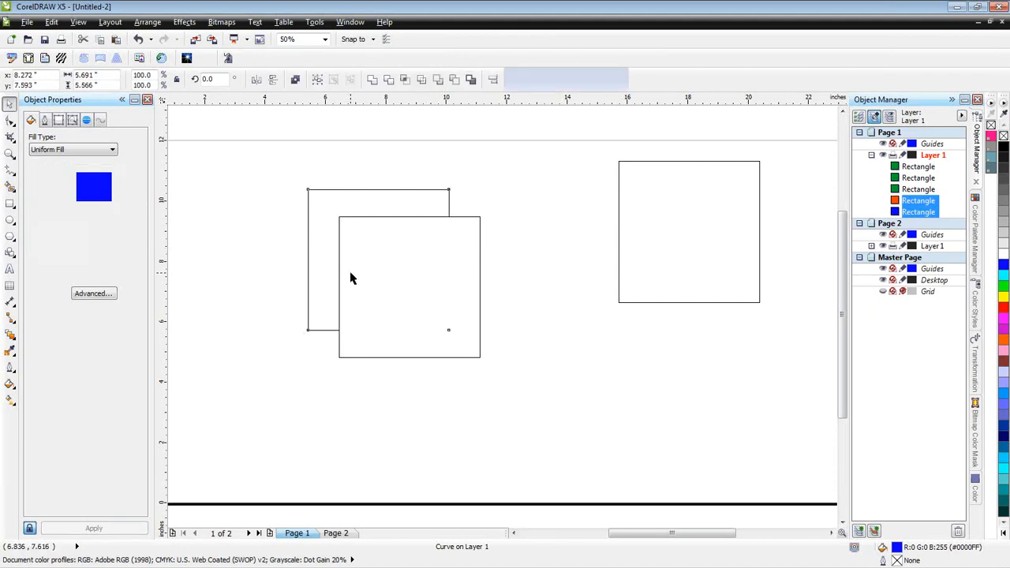
{"action": "left_click", "coordinate": [521, 323]}
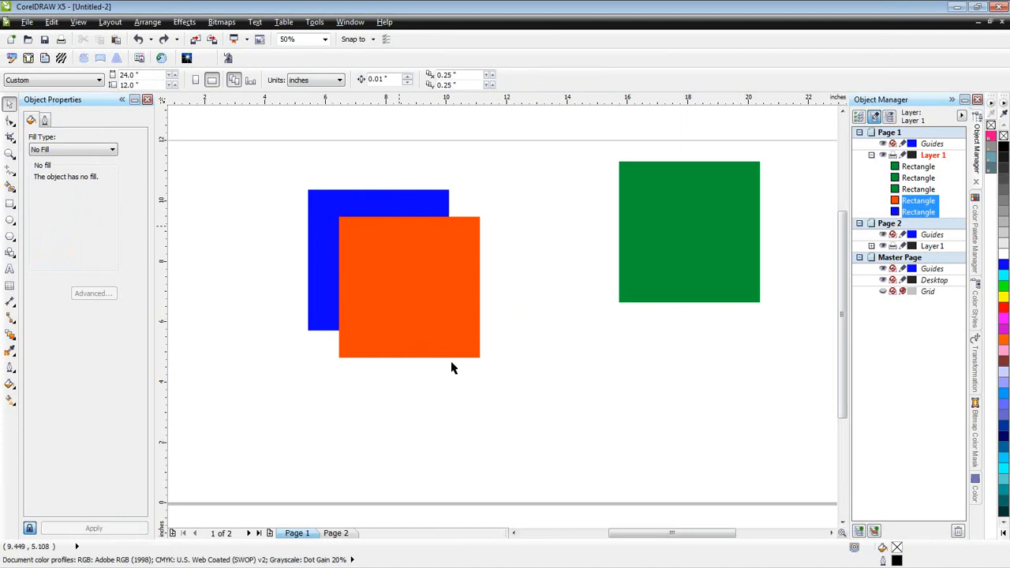
{"action": "left_click", "coordinate": [443, 324]}
{"action": "mouse_move", "coordinate": [442, 322]}
{"action": "left_mouse_down"}
{"action": "mouse_move", "coordinate": [596, 419]}
{"action": "mouse_move", "coordinate": [439, 330]}
{"action": "left_mouse_up"}
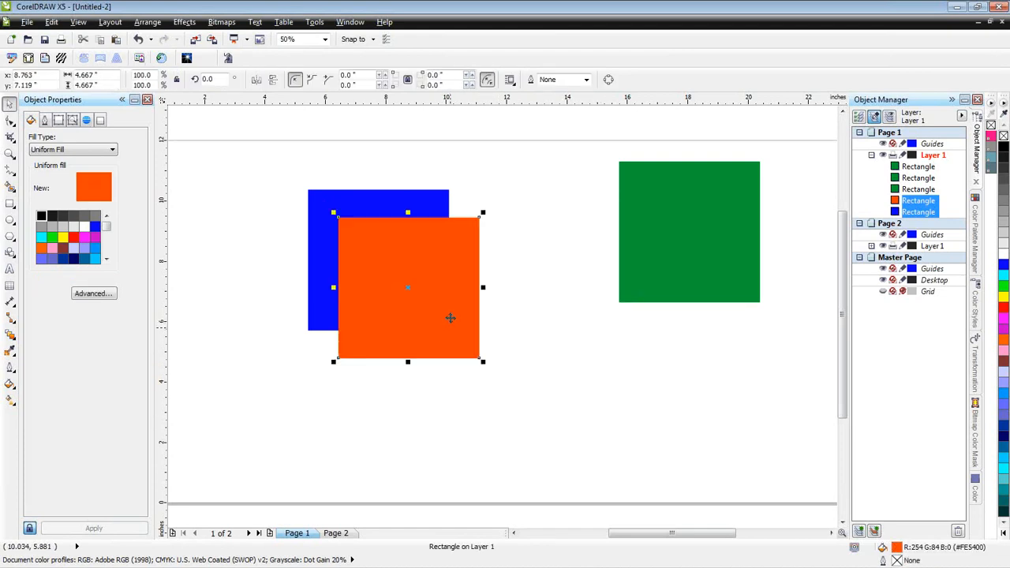
- Trim the blue square again with the orange one and pull the orange square away down to the right
{"action": "left_click_drag", "start_coordinate": [284, 154], "coordinate": [519, 406]}
{"action": "left_click", "coordinate": [442, 228]}
{"action": "left_click_drag", "start_coordinate": [449, 288], "coordinate": [544, 338]}
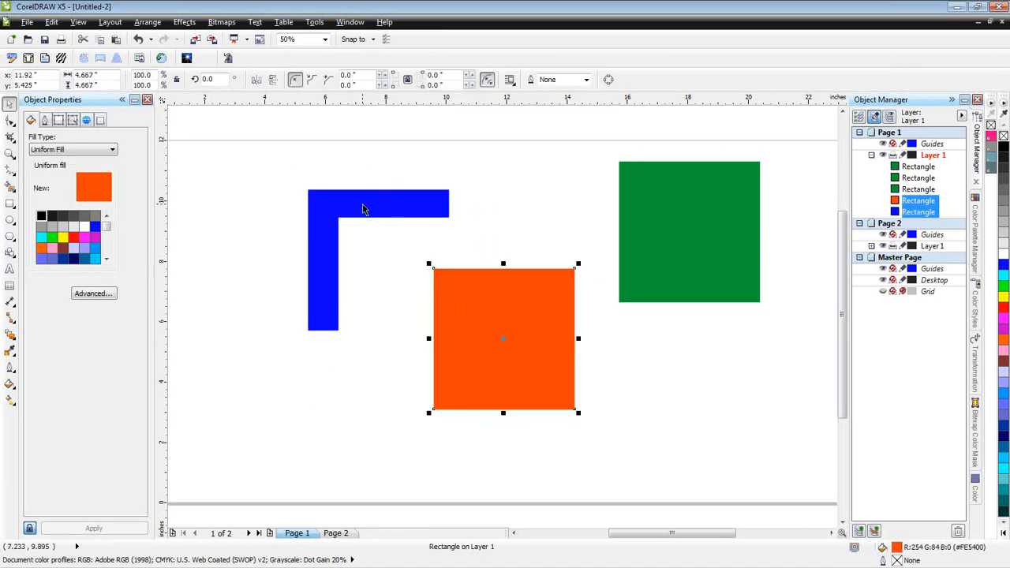
- Undo the orange square's move and the trim, and undo one more trial move of the orange square
{"action": "key", "text": "ctrl+z"}
{"action": "left_click", "coordinate": [363, 209], "text": "shift"}
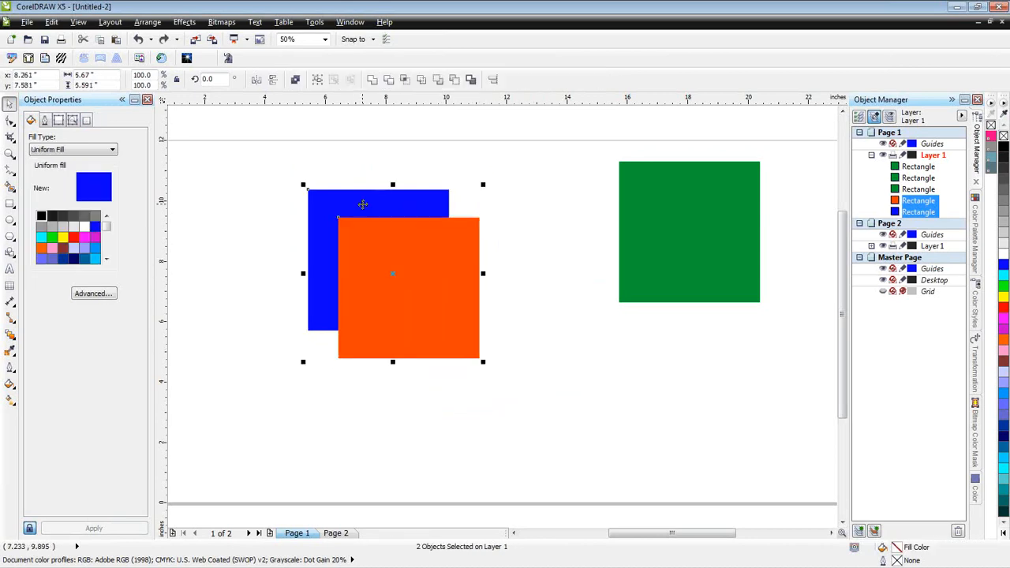
{"action": "left_click", "coordinate": [539, 293]}
{"action": "left_click_drag", "start_coordinate": [482, 290], "coordinate": [509, 313]}
{"action": "key", "text": "ctrl+z"}
- Intersect the blue and orange squares in wireframe view and move the overlap piece out to their upper right, returning to Enhanced view
{"action": "left_click", "coordinate": [289, 153]}
{"action": "left_click_drag", "start_coordinate": [280, 154], "coordinate": [515, 389]}
{"action": "key", "text": "shift+F9"}
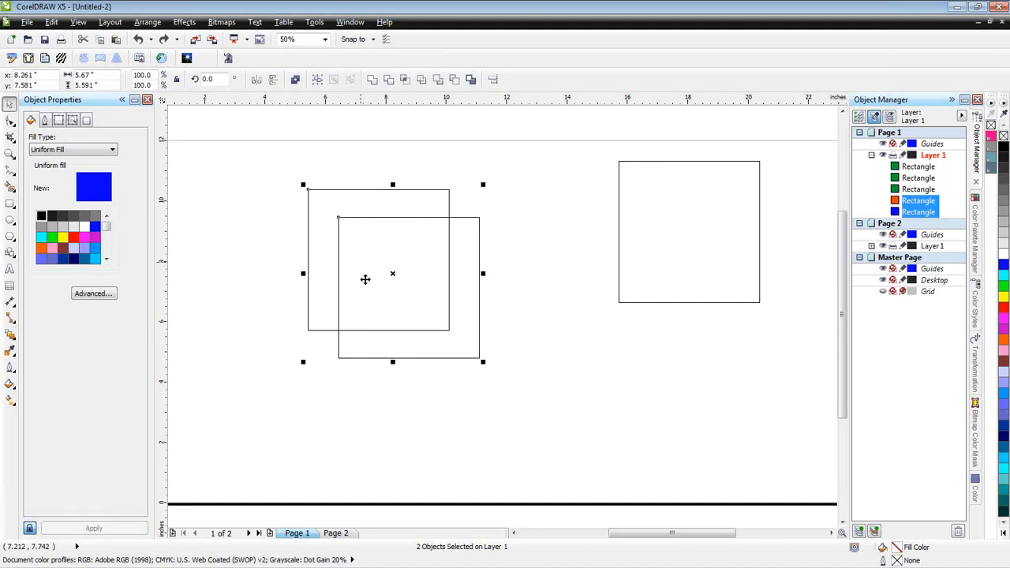
{"action": "left_click", "coordinate": [405, 79]}
{"action": "left_click_drag", "start_coordinate": [393, 273], "coordinate": [538, 206]}
{"action": "key", "text": "shift+F9"}
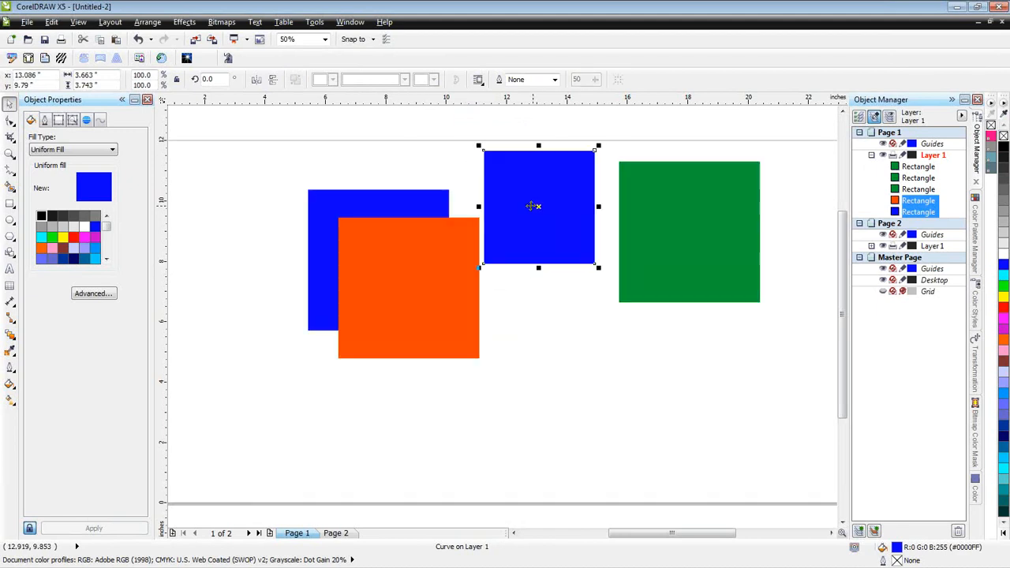
- Place the green square over the blue and orange ones, intersect all three and move the small overlap piece out above them
{"action": "left_click_drag", "start_coordinate": [709, 257], "coordinate": [472, 361]}
{"action": "left_click_drag", "start_coordinate": [590, 257], "coordinate": [711, 251]}
{"action": "left_click_drag", "start_coordinate": [282, 160], "coordinate": [557, 447]}
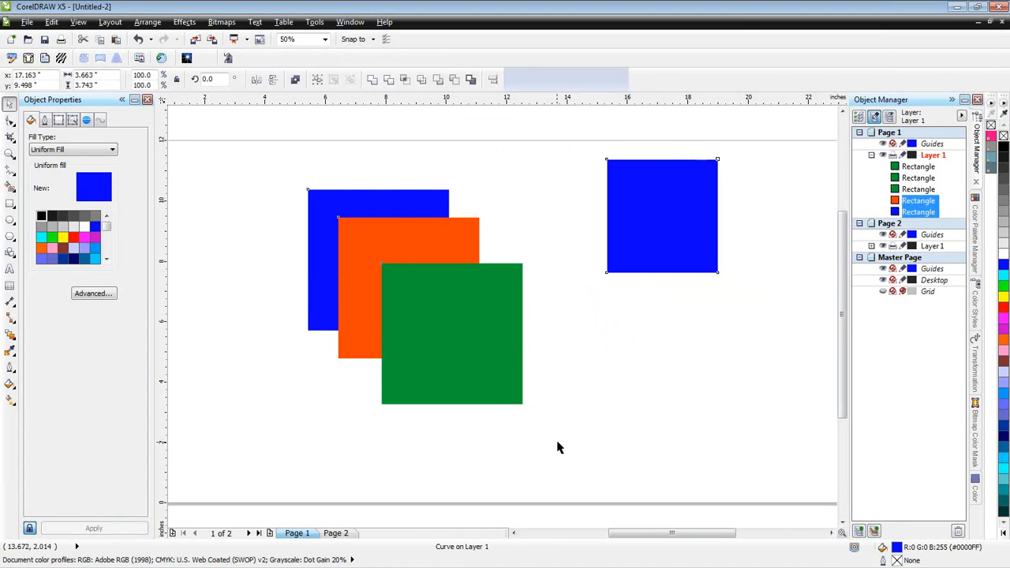
{"action": "left_click", "coordinate": [407, 82]}
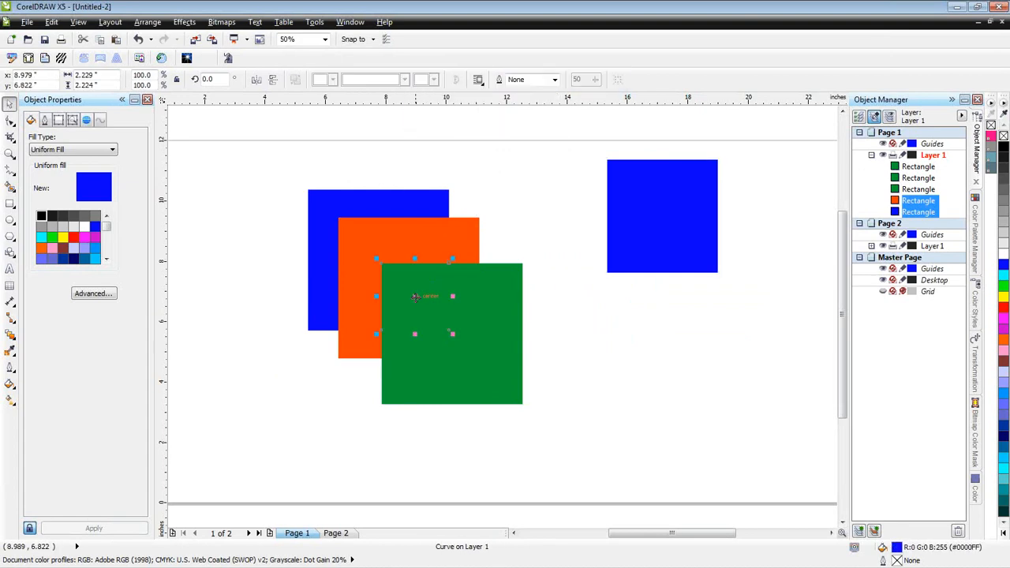
{"action": "left_click_drag", "start_coordinate": [414, 296], "coordinate": [527, 198]}
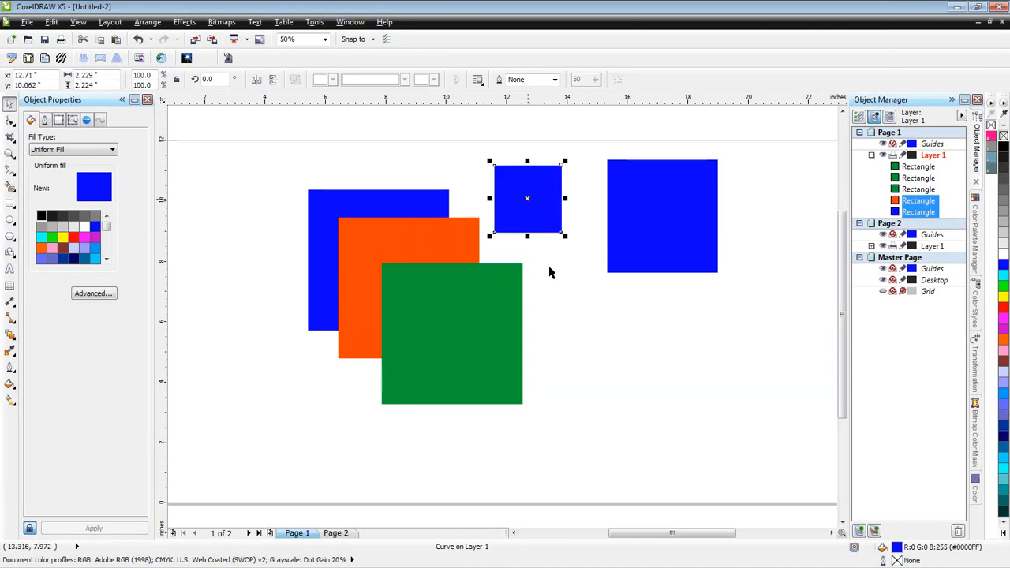
- Undo the three-square intersection and repeat it in wireframe view, moving the small overlap piece out above the squares
{"action": "key", "text": "ctrl+z"}
{"action": "key", "text": "ctrl+z"}
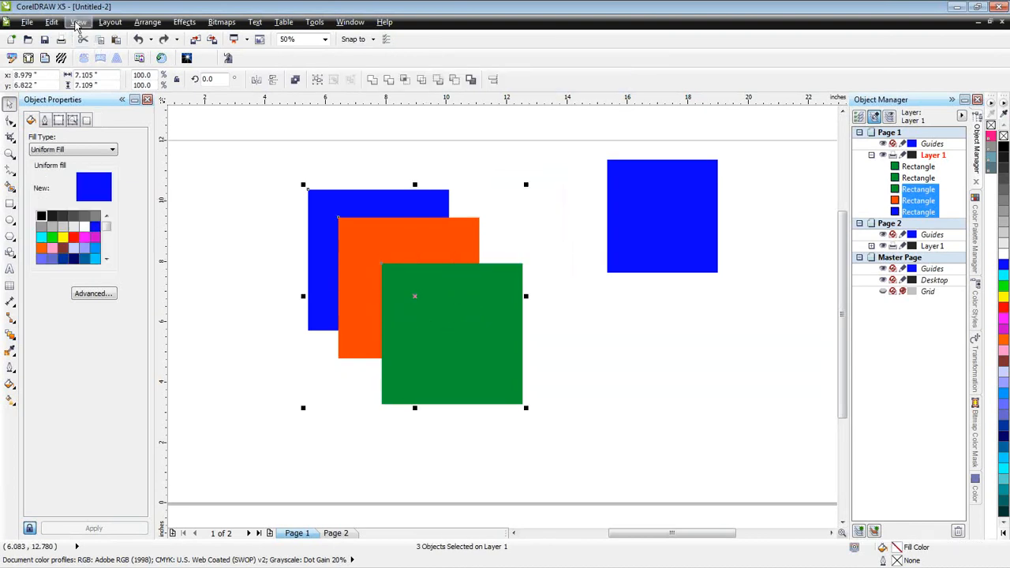
{"action": "left_click", "coordinate": [79, 23]}
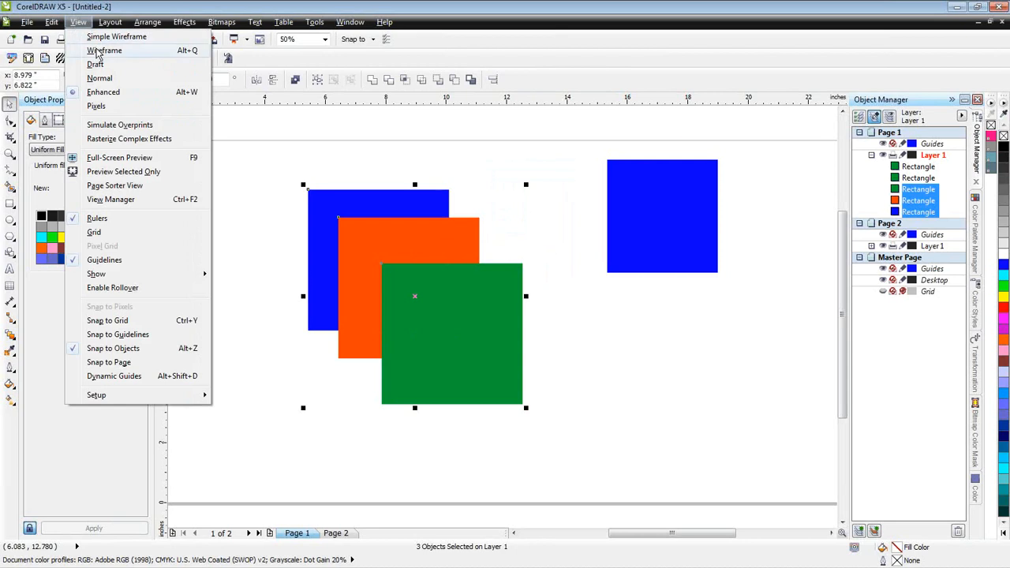
{"action": "left_click", "coordinate": [102, 51]}
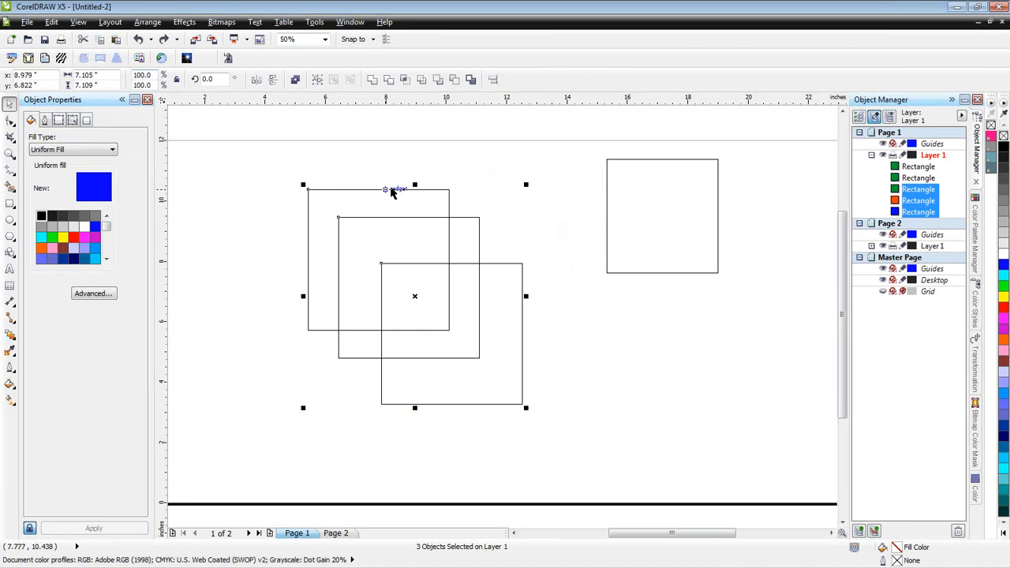
{"action": "left_click", "coordinate": [404, 79]}
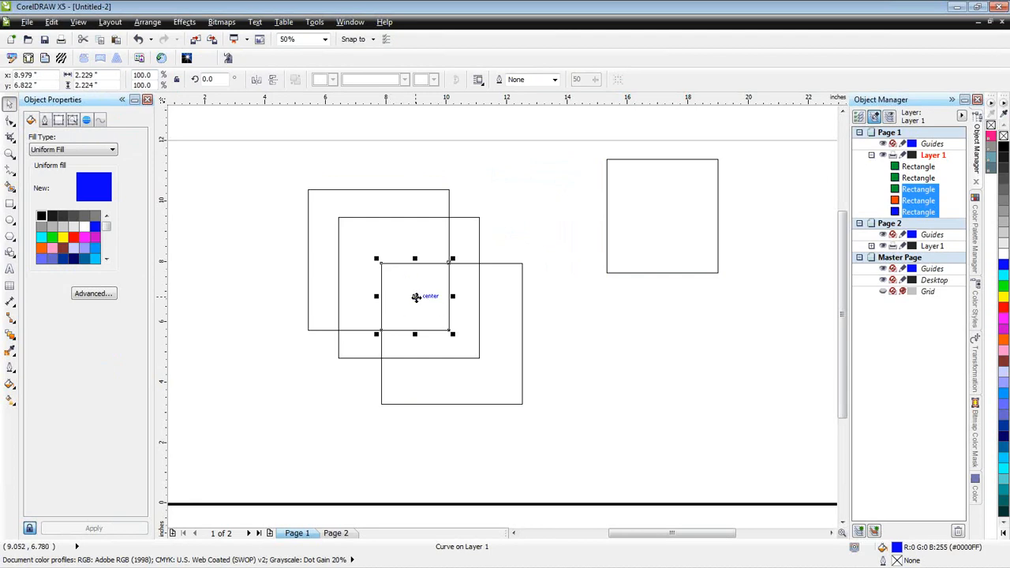
{"action": "left_click_drag", "start_coordinate": [415, 295], "coordinate": [535, 184]}
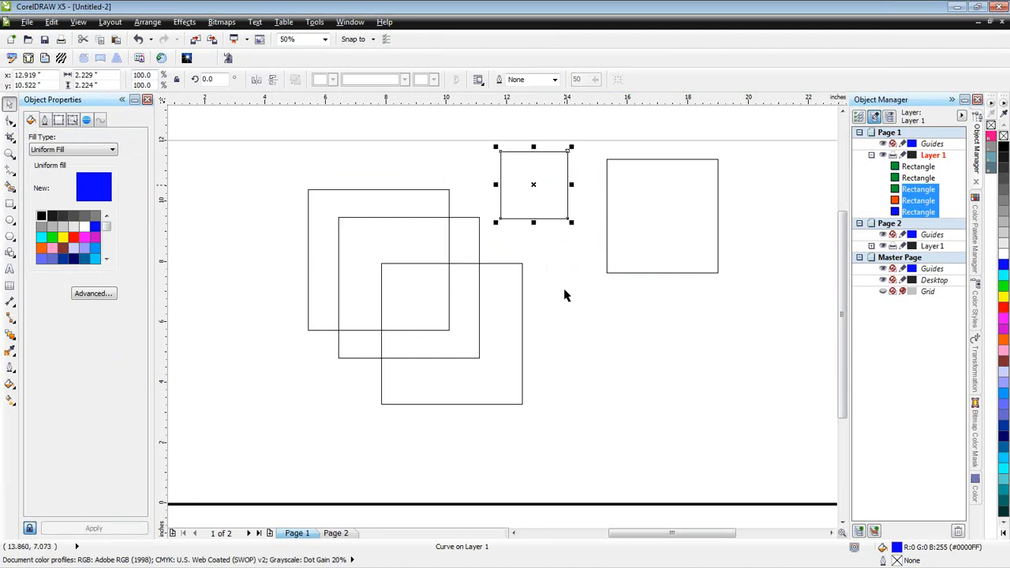
{"action": "left_click", "coordinate": [300, 167]}
{"action": "left_click_drag", "start_coordinate": [276, 166], "coordinate": [570, 429]}
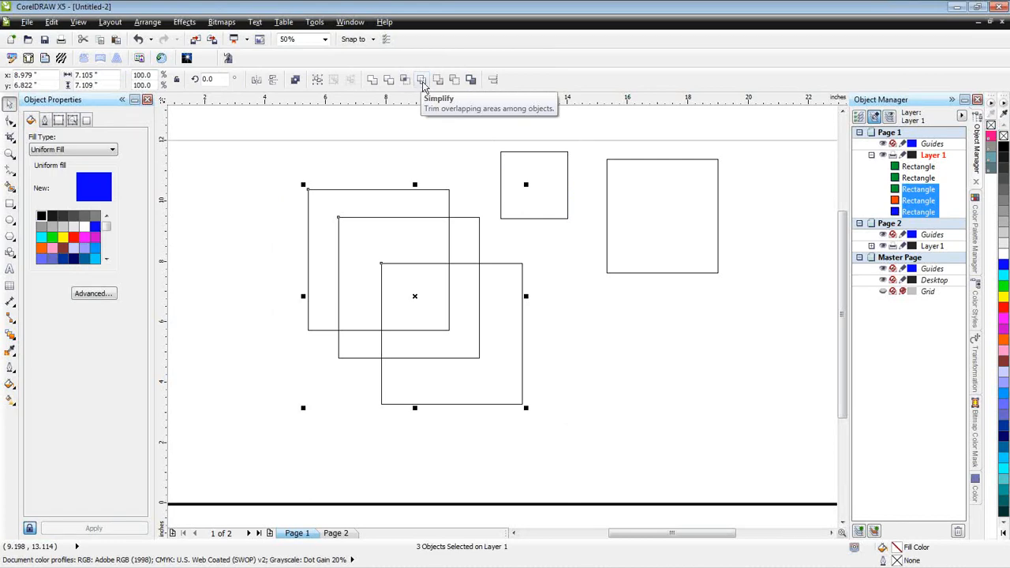
{"action": "left_click", "coordinate": [404, 158]}
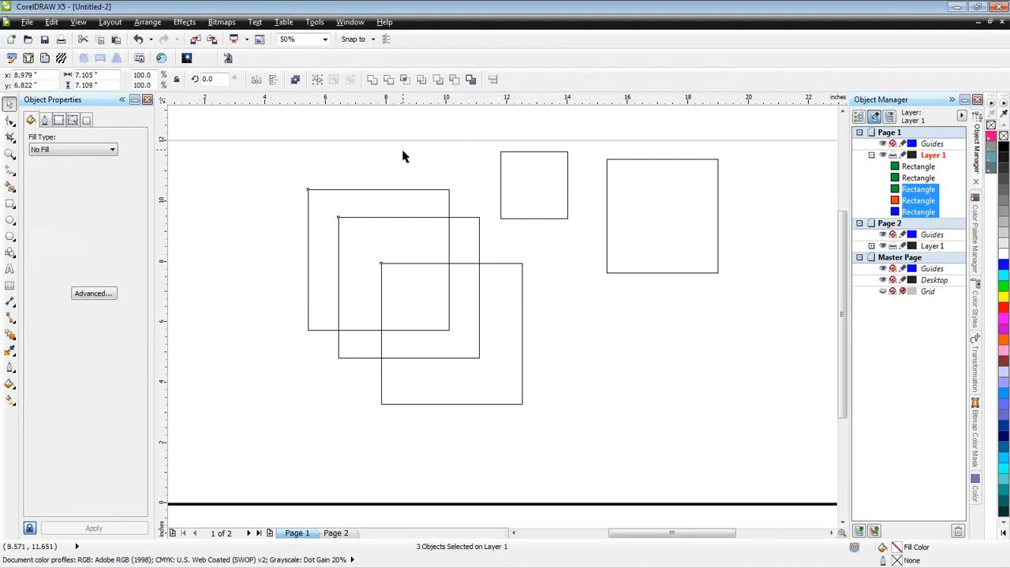
- Move the green square to the page's lower right, clear of the others, and delete the two blue intersection pieces
{"action": "left_click_drag", "start_coordinate": [480, 337], "coordinate": [711, 349]}
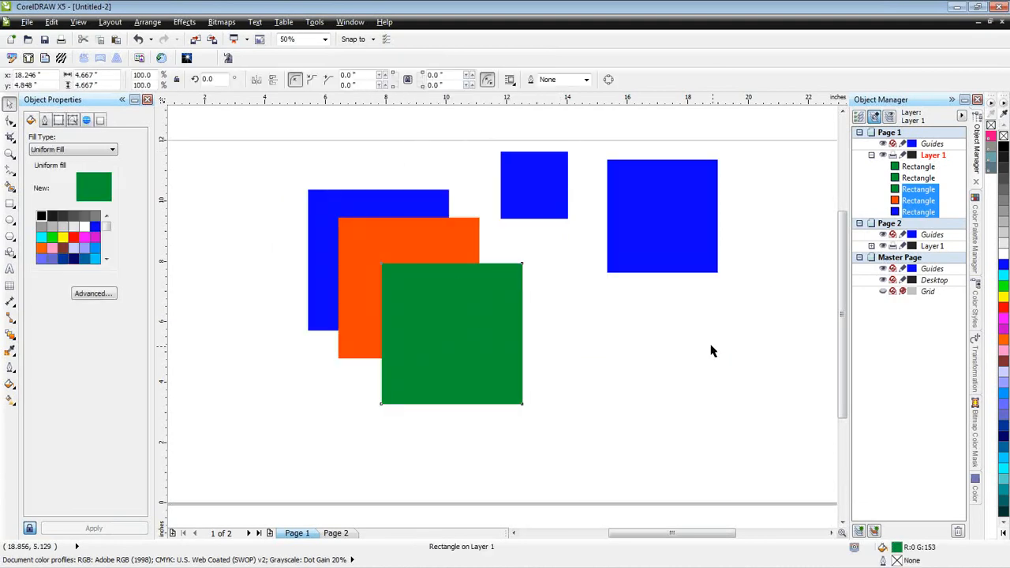
{"action": "left_click", "coordinate": [544, 202]}
{"action": "key", "text": "Delete"}
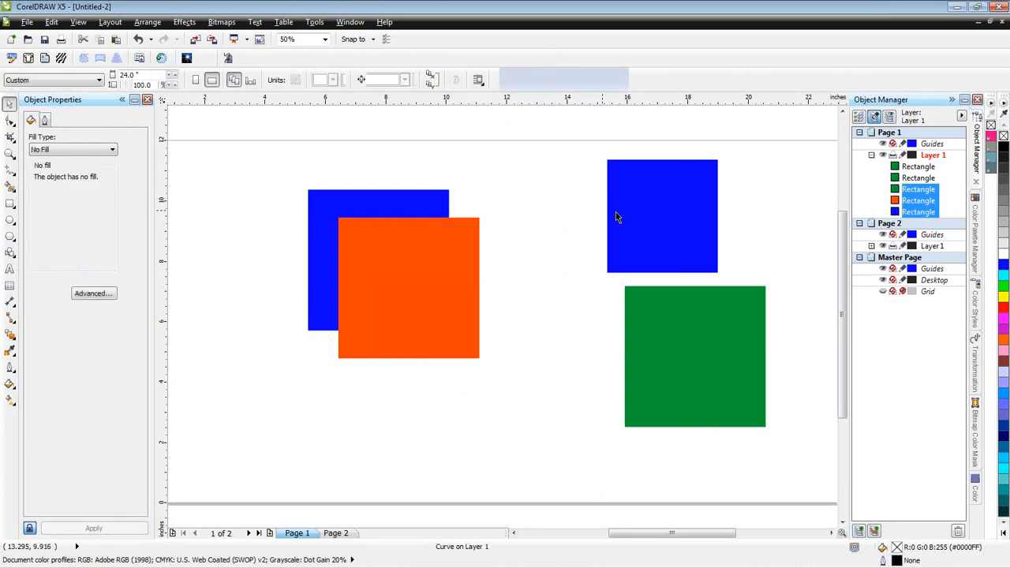
{"action": "left_click", "coordinate": [615, 213]}
{"action": "key", "text": "Delete"}
- Try Front minus back and Back minus front on the overlapping blue and orange squares, undoing each result
{"action": "left_click_drag", "start_coordinate": [278, 149], "coordinate": [508, 389]}
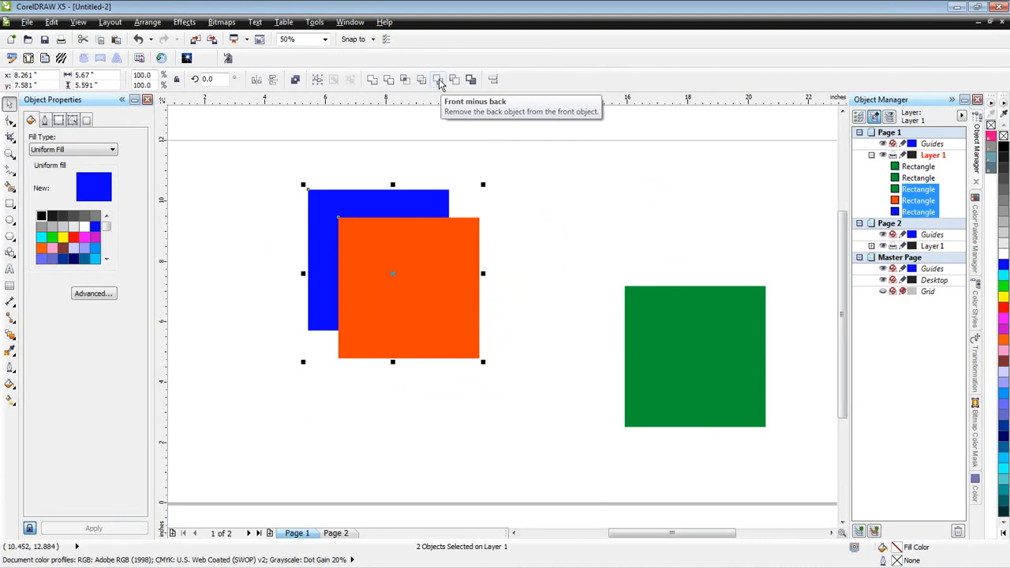
{"action": "left_click", "coordinate": [438, 81]}
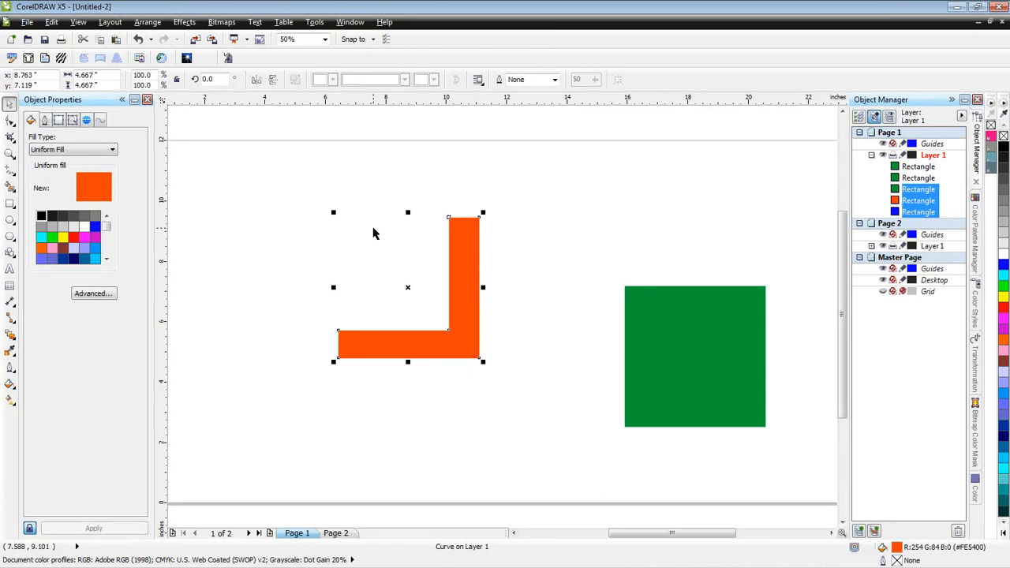
{"action": "key", "text": "ctrl+z"}
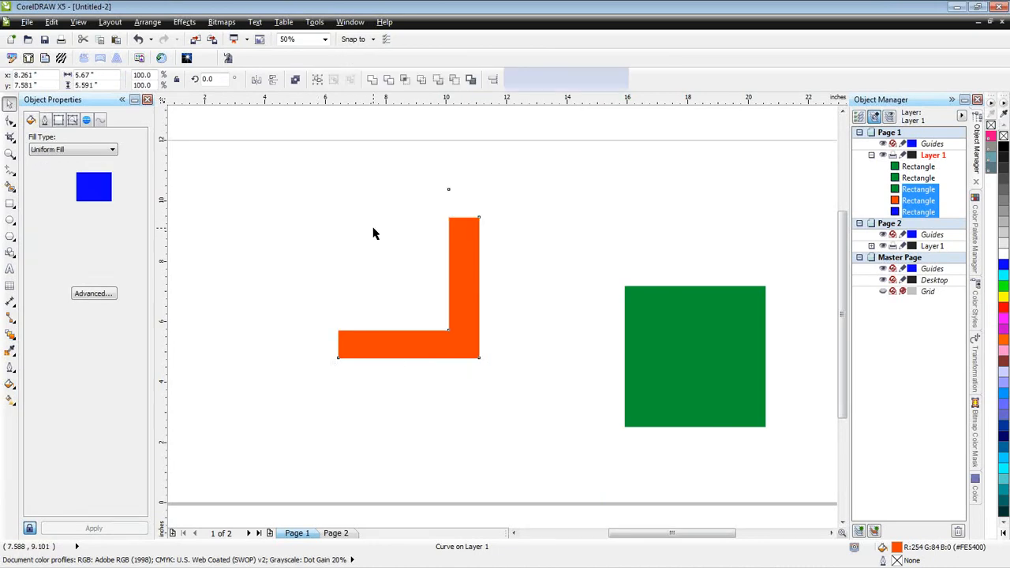
{"action": "left_click", "coordinate": [455, 82]}
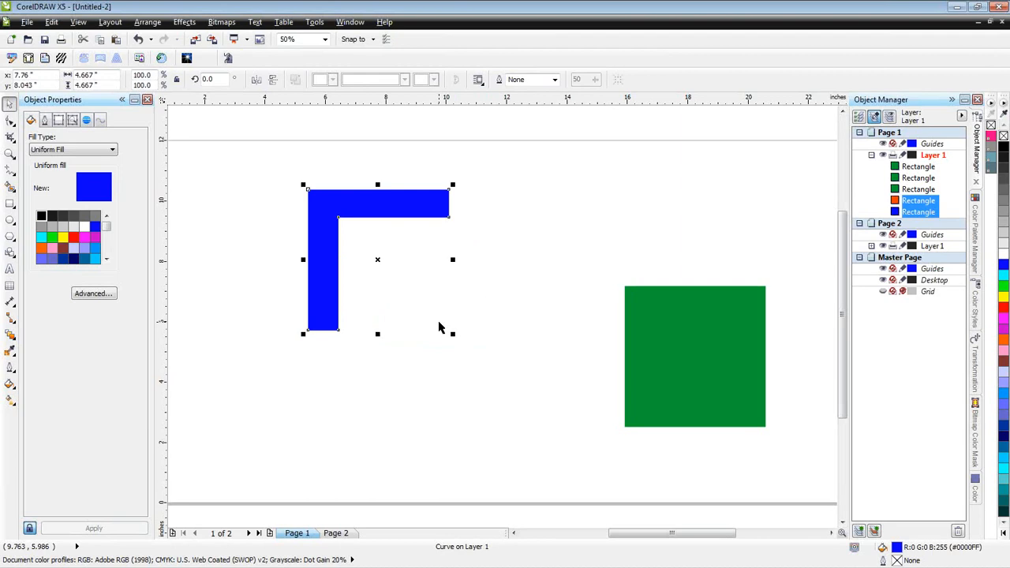
{"action": "key", "text": "ctrl+z"}
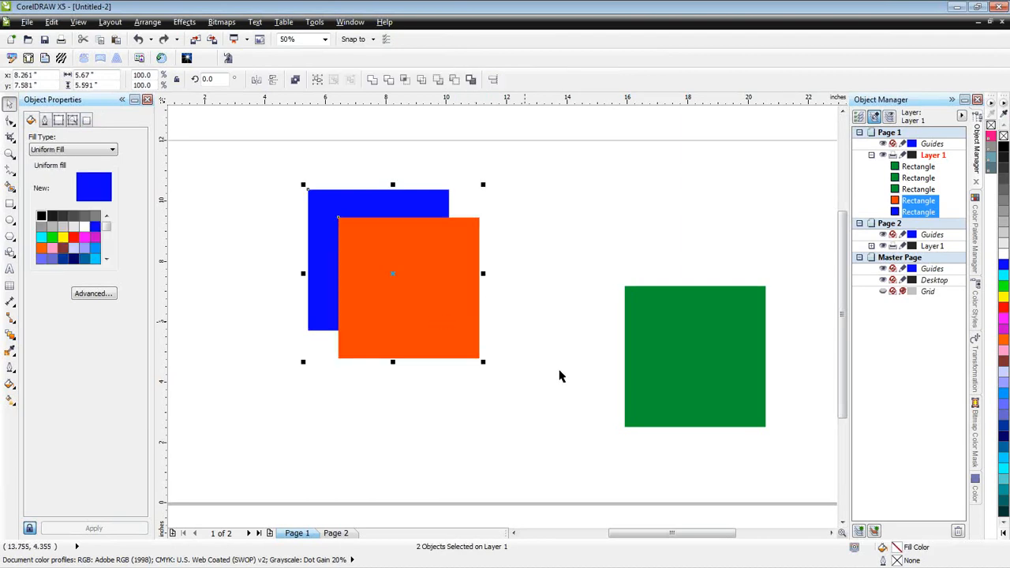
- Place the green square over the orange and blue ones, create a boundary around all three and move the outline clear to their right
{"action": "left_click", "coordinate": [694, 377]}
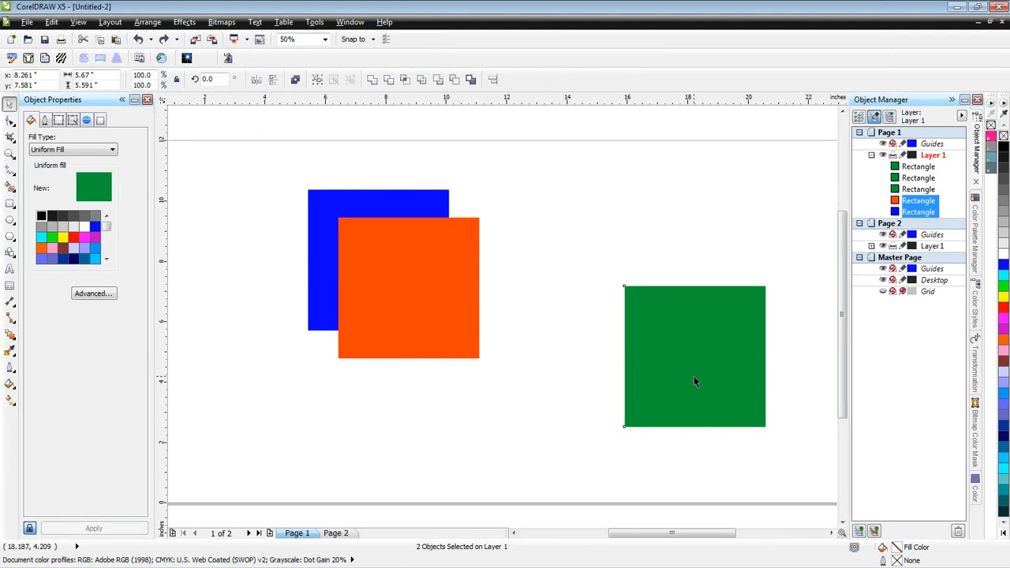
{"action": "left_click_drag", "start_coordinate": [676, 350], "coordinate": [434, 316]}
{"action": "left_click_drag", "start_coordinate": [275, 159], "coordinate": [560, 442]}
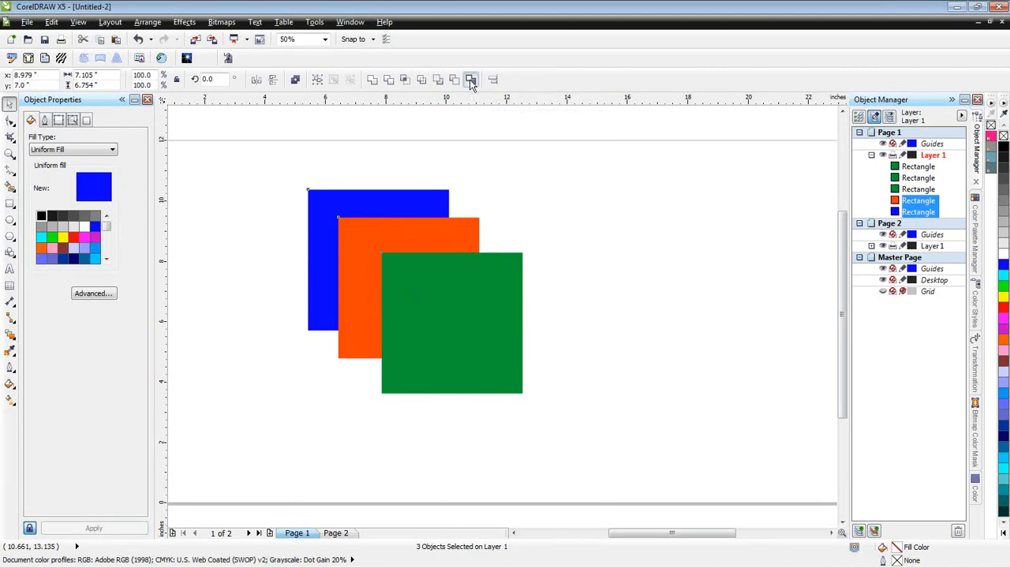
{"action": "left_click", "coordinate": [472, 81]}
{"action": "left_click_drag", "start_coordinate": [418, 291], "coordinate": [682, 272]}
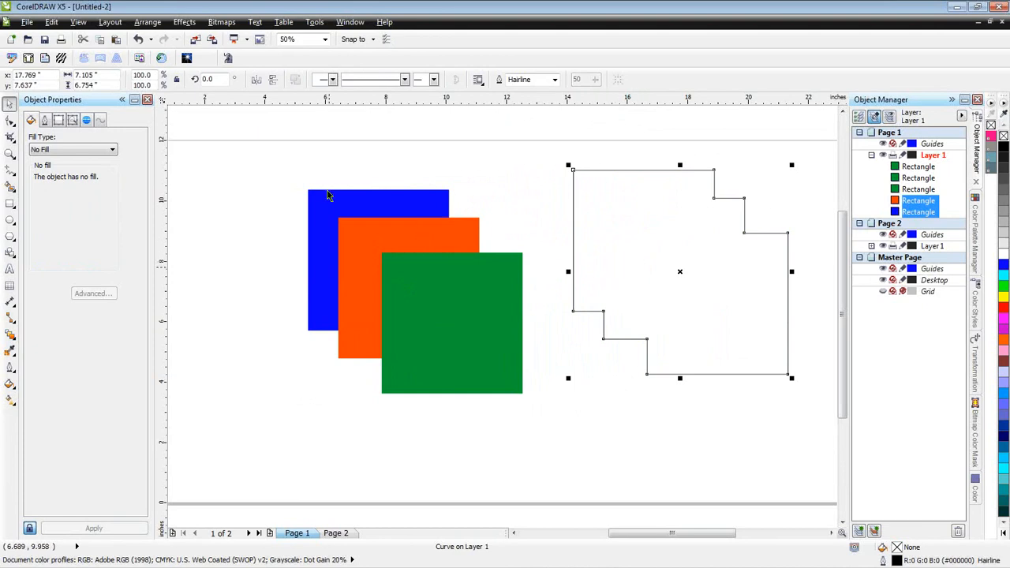
- Weld the blue, orange and green squares to compare them with the boundary outline, and undo the weld
{"action": "left_click_drag", "start_coordinate": [280, 162], "coordinate": [545, 428]}
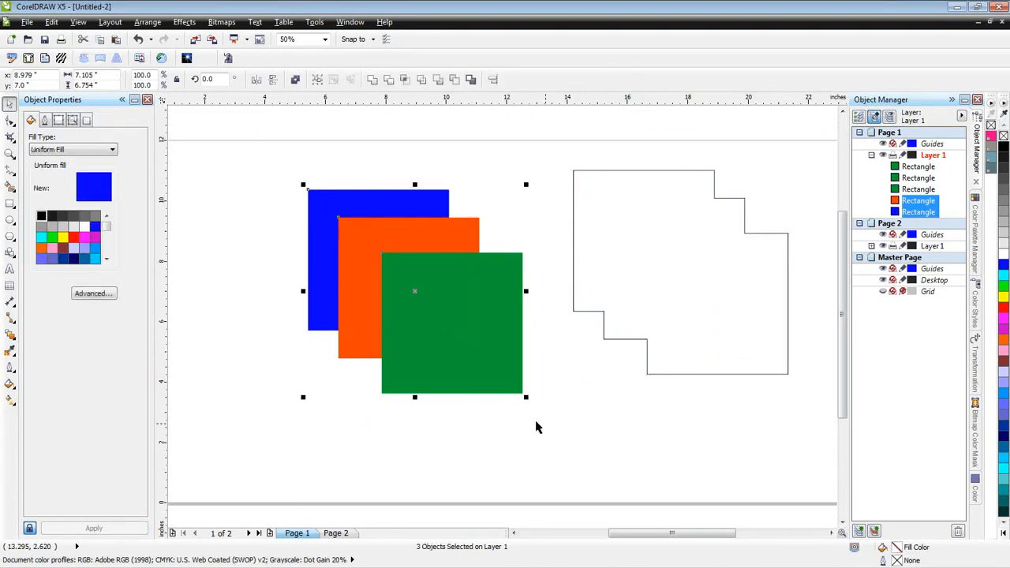
{"action": "left_click", "coordinate": [372, 81]}
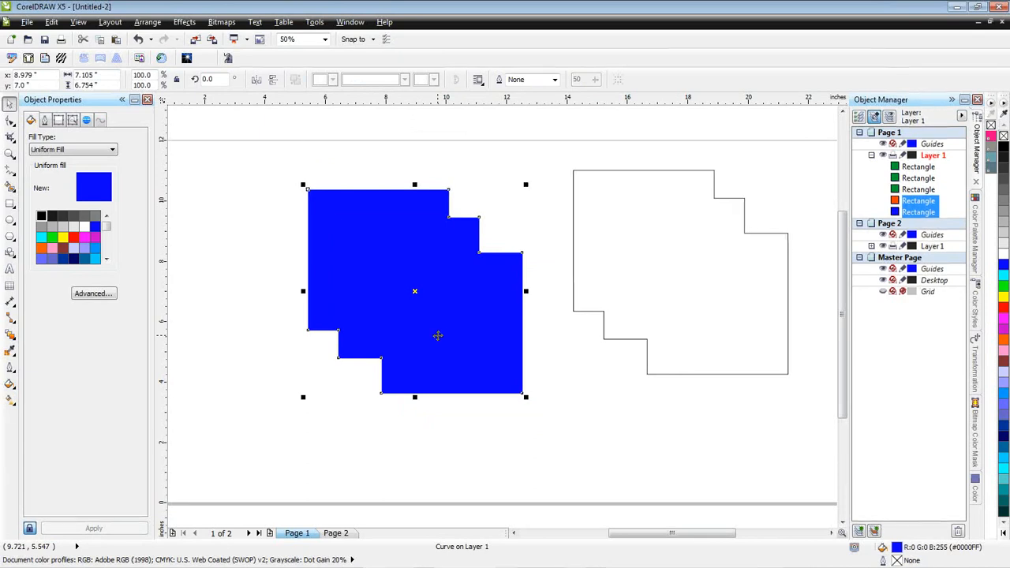
{"action": "key", "text": "ctrl+z"}
- Deselect the squares and delete the boundary outline beside them
{"action": "left_click", "coordinate": [595, 375]}
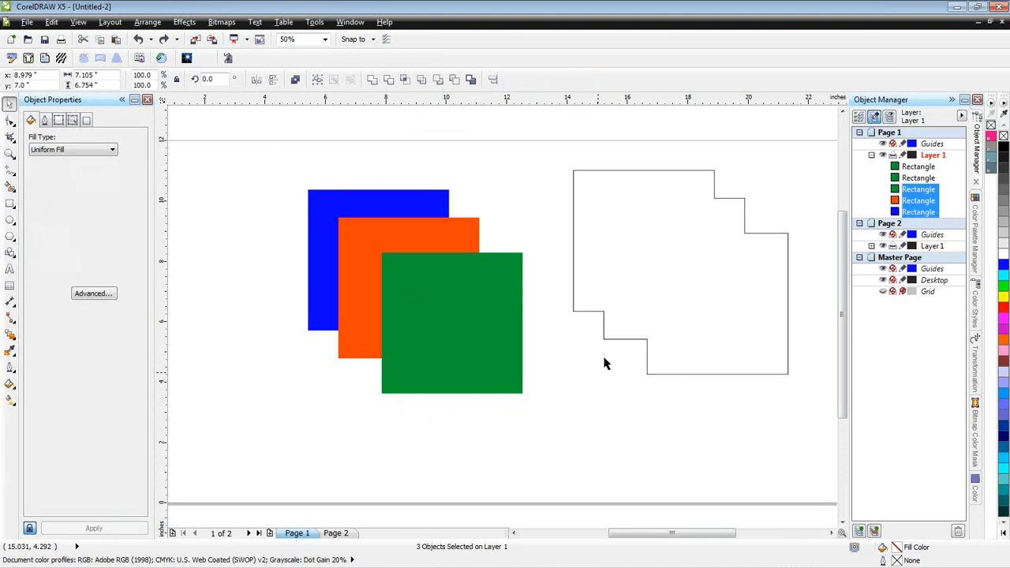
{"action": "left_click", "coordinate": [637, 300]}
{"action": "key", "text": "Delete"}
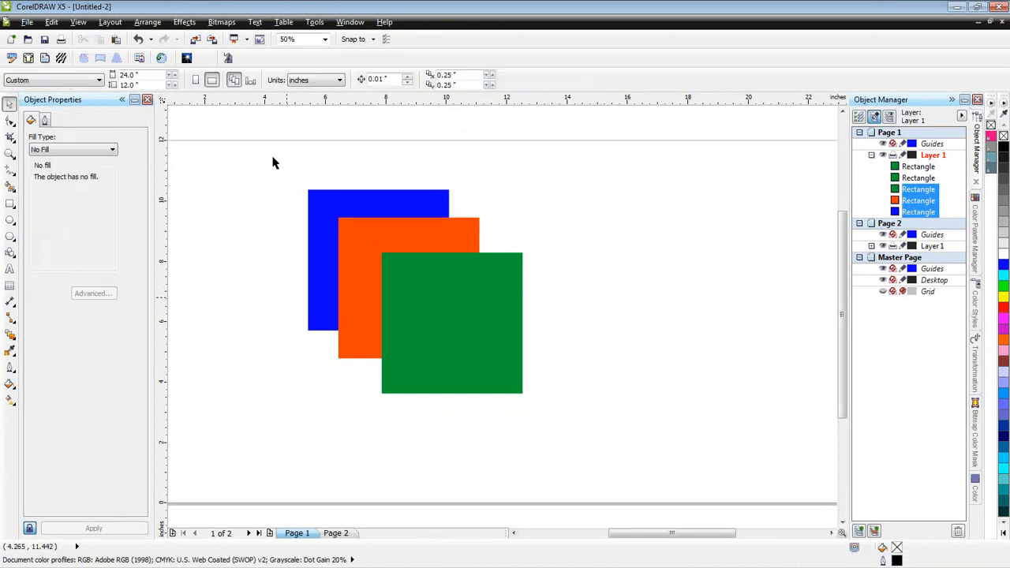
- Simplify the three overlapping squares and pull the green, orange and blue pieces apart to expose the trimmed shapes
{"action": "left_click_drag", "start_coordinate": [273, 158], "coordinate": [568, 423]}
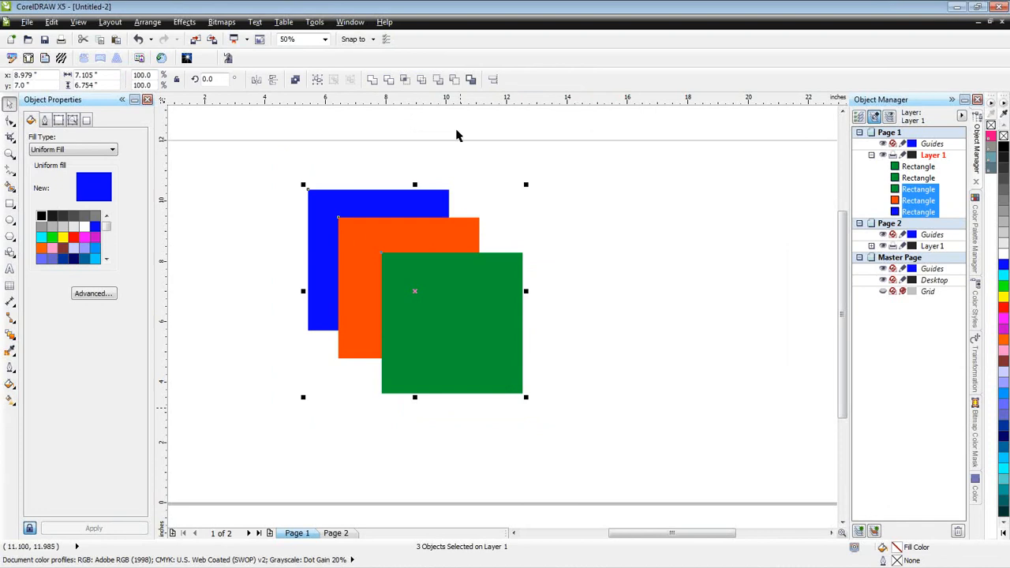
{"action": "left_click", "coordinate": [422, 80]}
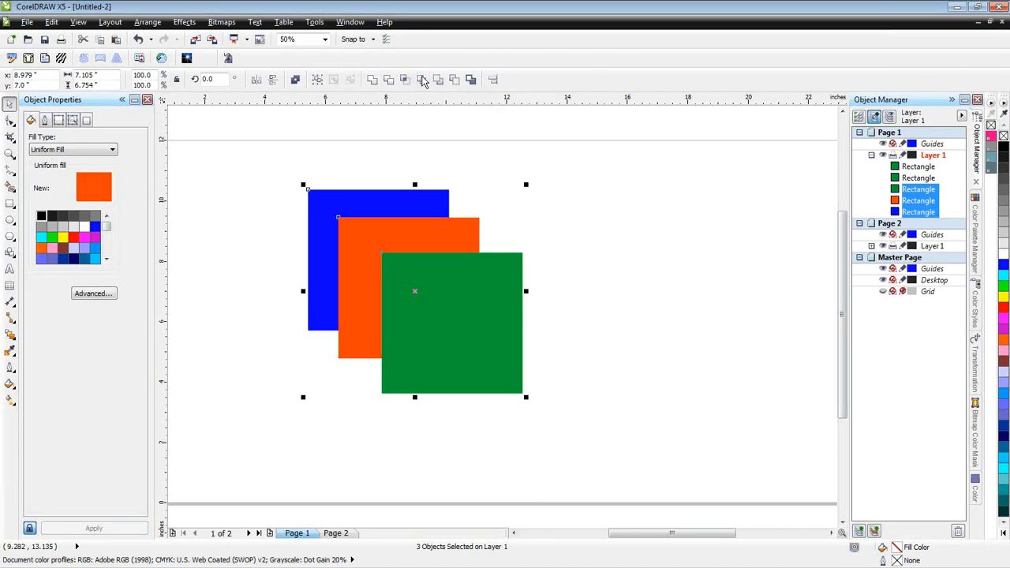
{"action": "left_click", "coordinate": [579, 232]}
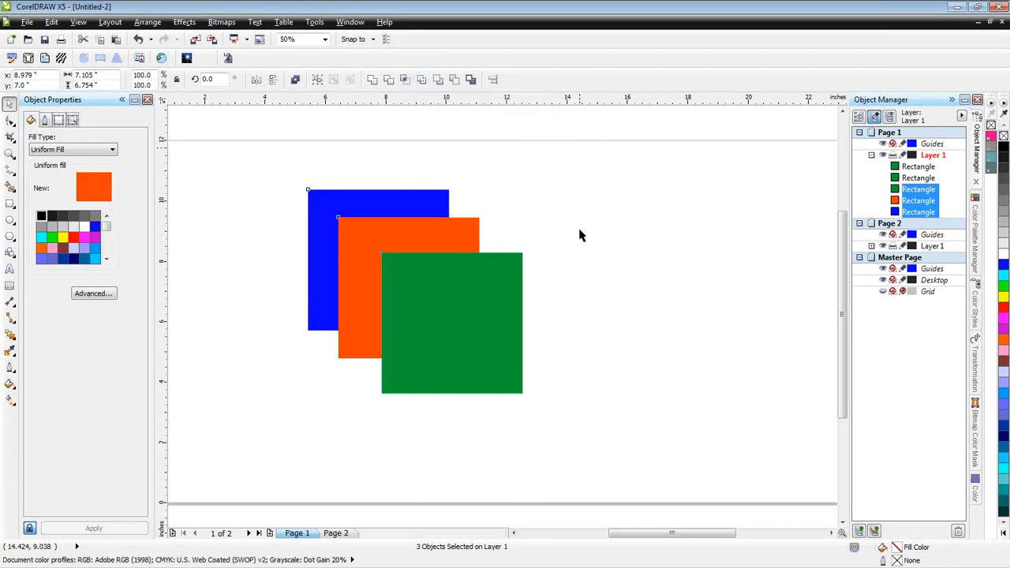
{"action": "left_click_drag", "start_coordinate": [478, 305], "coordinate": [699, 287]}
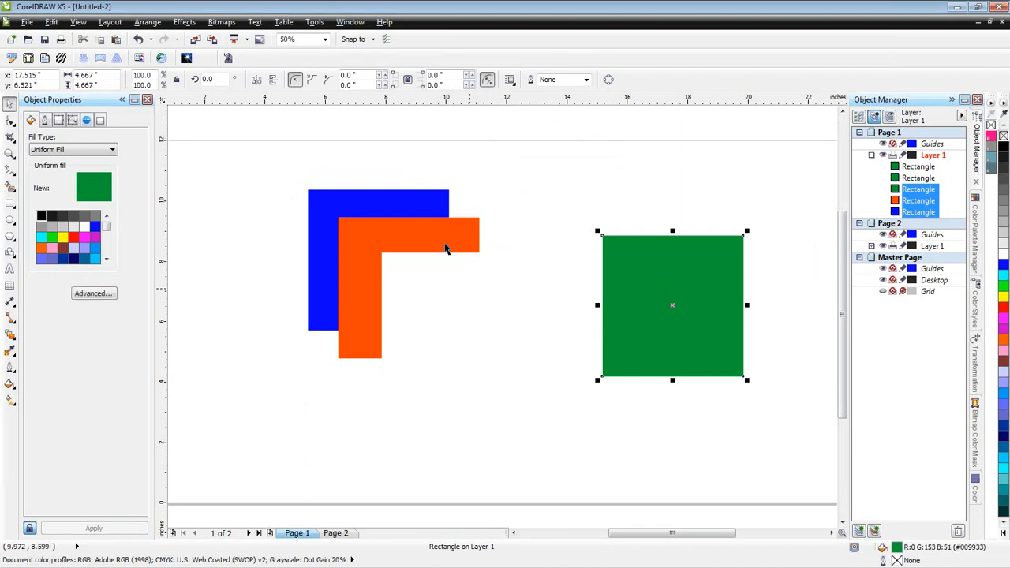
{"action": "left_click_drag", "start_coordinate": [446, 246], "coordinate": [510, 317]}
{"action": "left_click", "coordinate": [411, 210]}
{"action": "left_click_drag", "start_coordinate": [411, 210], "coordinate": [383, 176]}
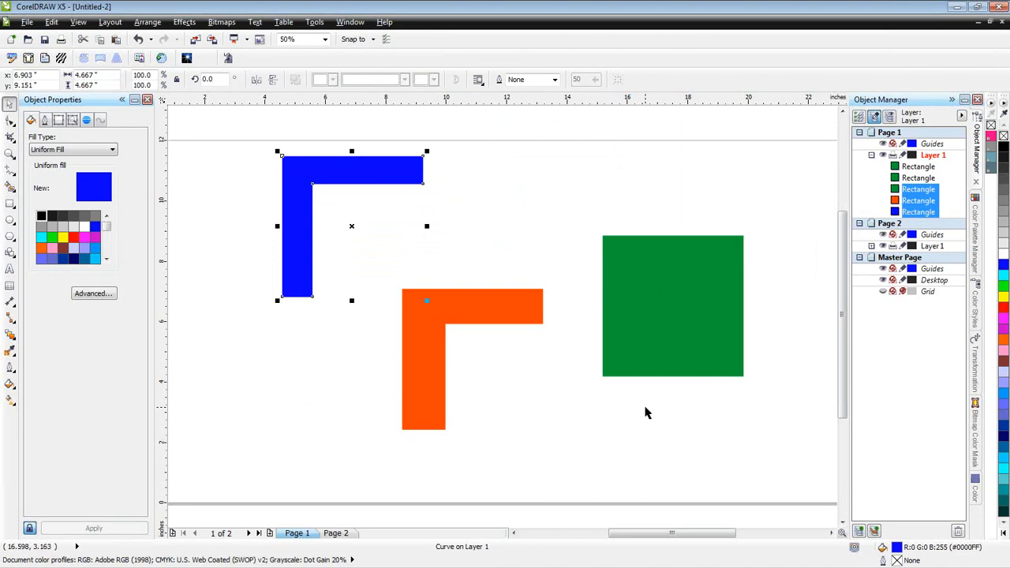
- Undo the piece moves and the Simplify operation, and deselect everything
{"action": "key", "text": "ctrl+z"}
{"action": "key", "text": "ctrl+z"}
{"action": "key", "text": "ctrl+z"}
{"action": "key", "text": "ctrl+z"}
{"action": "key", "text": "ctrl+z"}
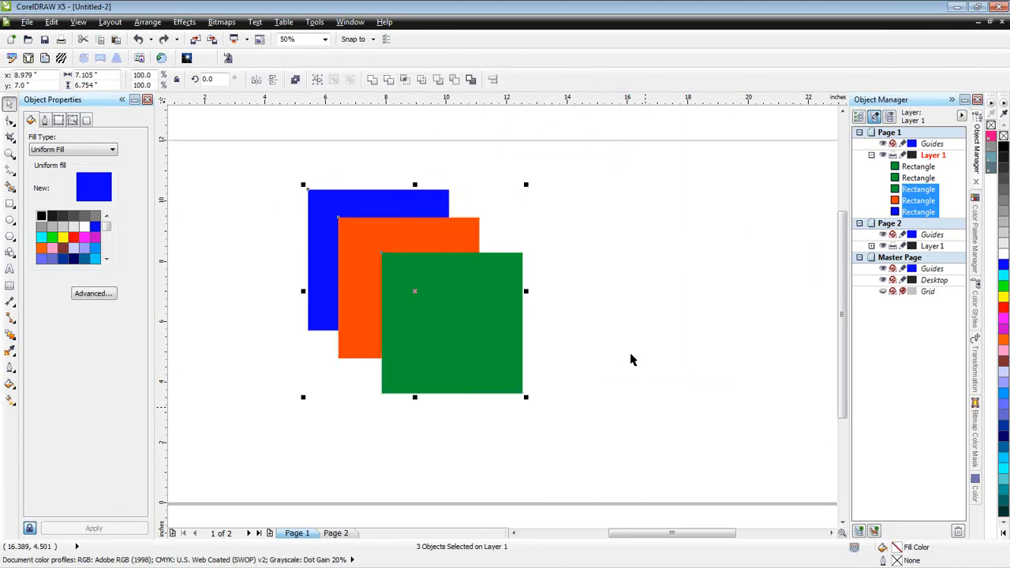
{"action": "left_click", "coordinate": [619, 345]}
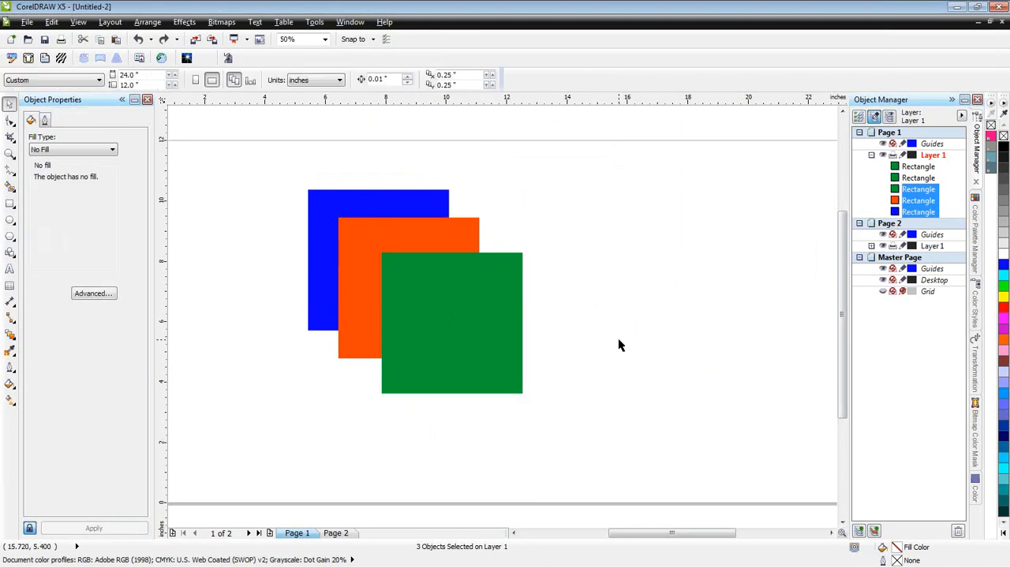
- Select all three squares in Wireframe view and compare their overlapping outlines with the Enhanced view
{"action": "left_click", "coordinate": [77, 24]}
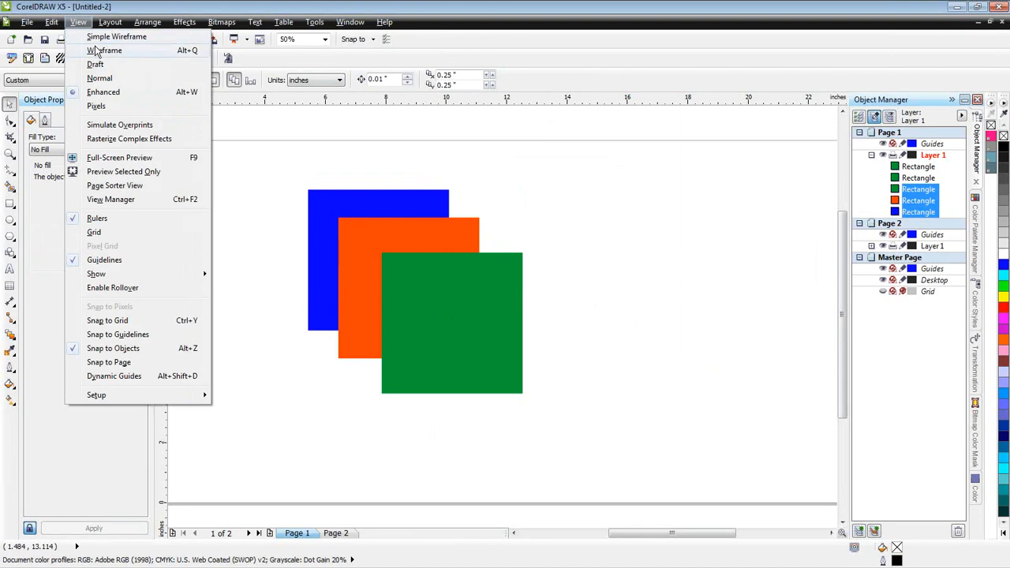
{"action": "left_click", "coordinate": [101, 49]}
{"action": "left_click_drag", "start_coordinate": [281, 162], "coordinate": [586, 414]}
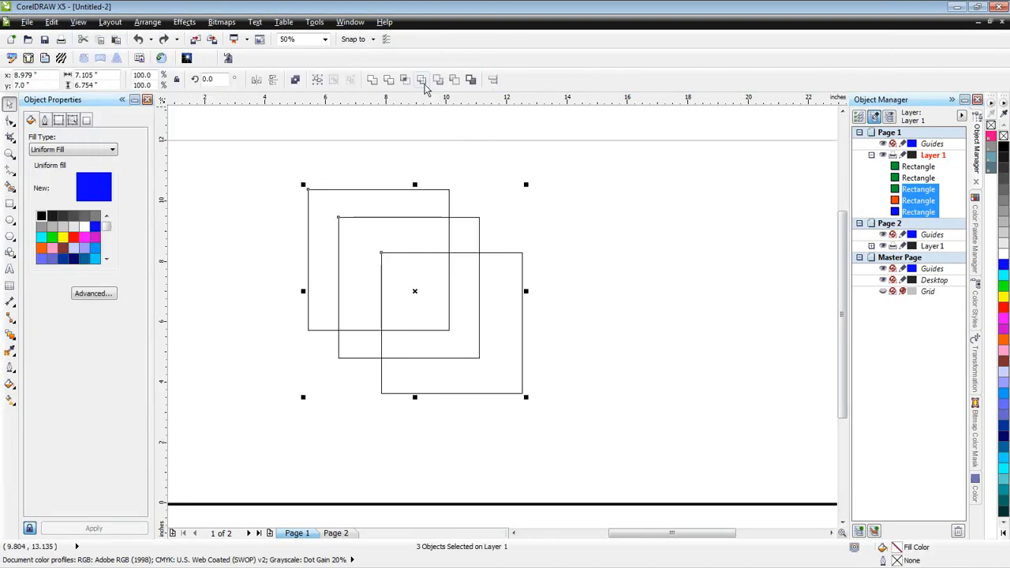
{"action": "left_click", "coordinate": [422, 81]}
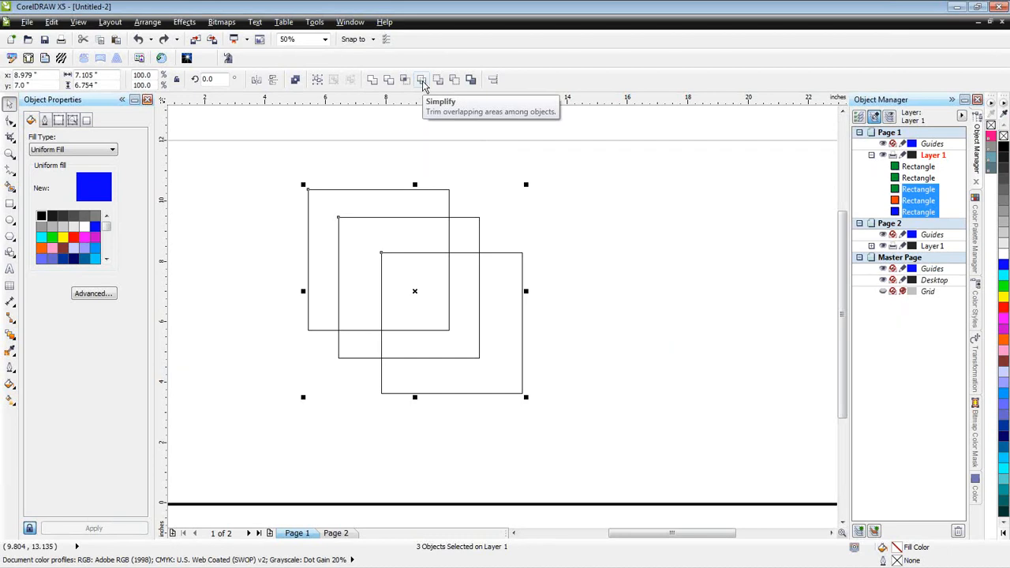
{"action": "key", "text": "shift+F9"}
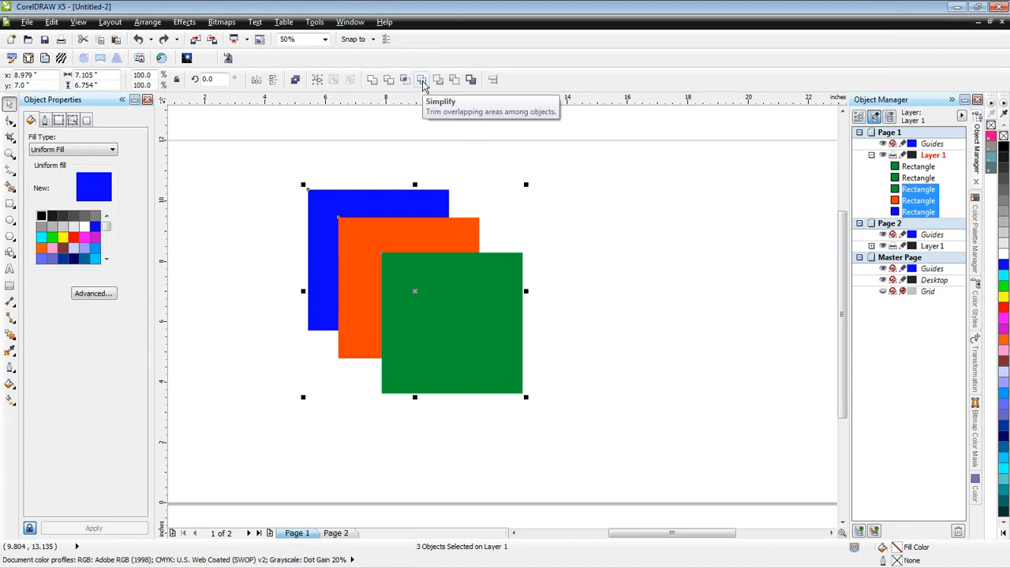
{"action": "key", "text": "shift+F9"}
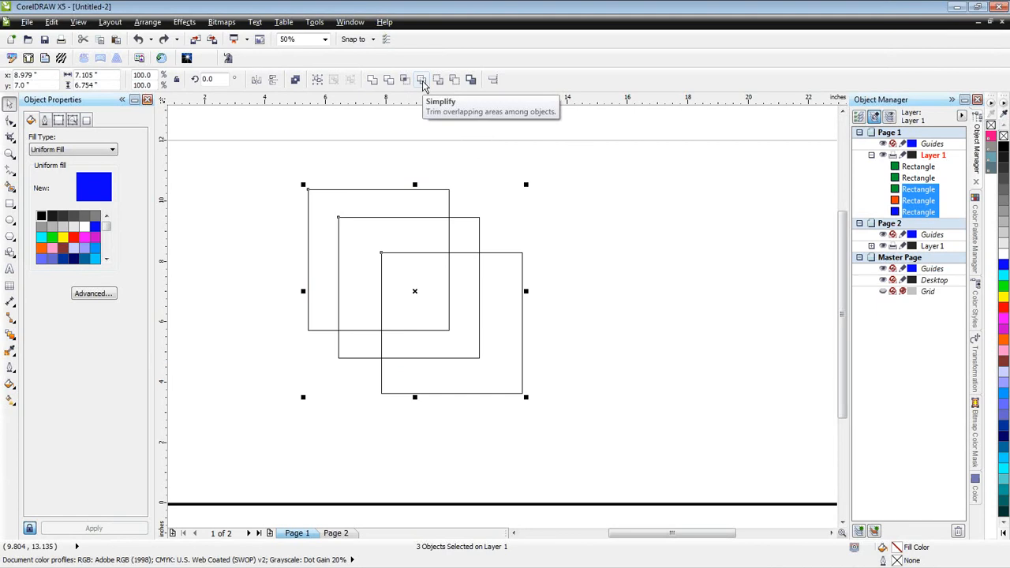
- Simplify the squares in Wireframe view, move the green and orange pieces away from the blue one, and return to Enhanced view
{"action": "left_click", "coordinate": [422, 80]}
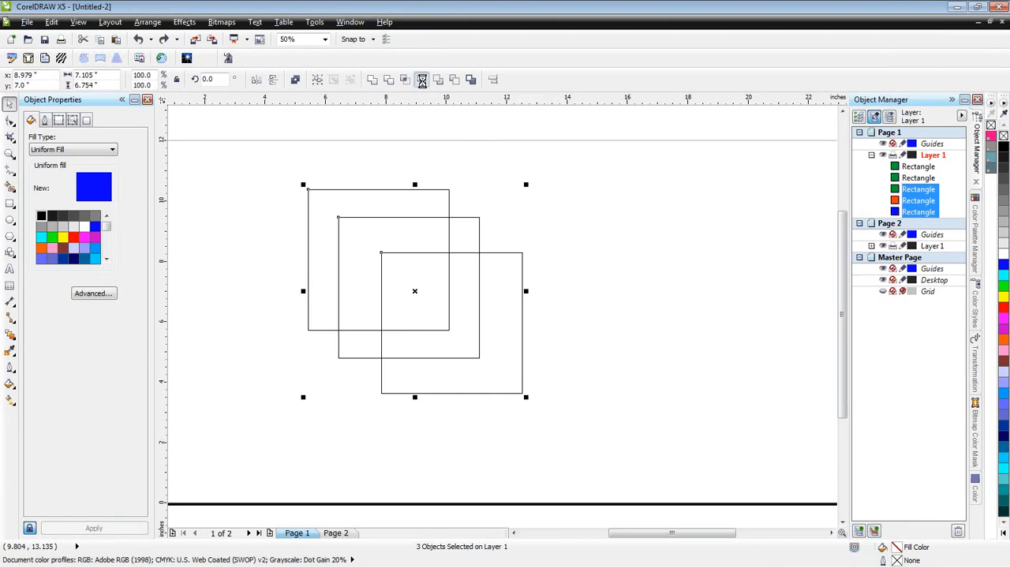
{"action": "left_click", "coordinate": [561, 260]}
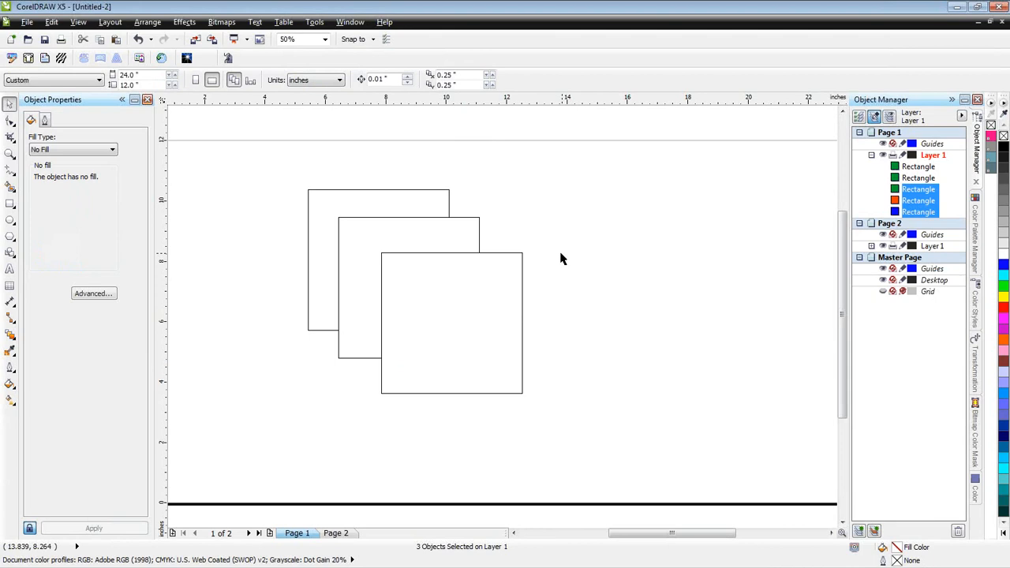
{"action": "left_click_drag", "start_coordinate": [403, 302], "coordinate": [612, 312]}
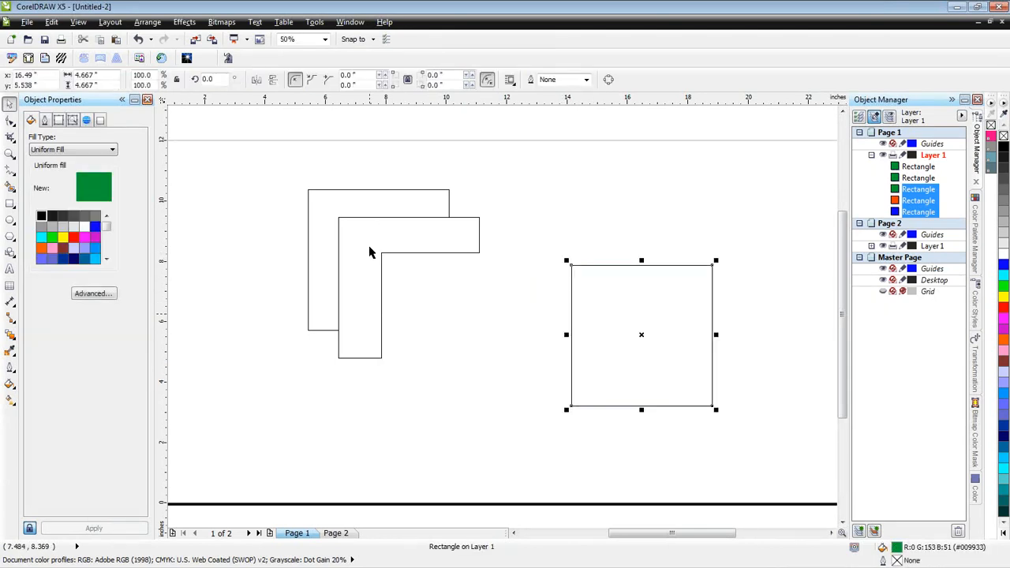
{"action": "left_click_drag", "start_coordinate": [369, 252], "coordinate": [408, 298]}
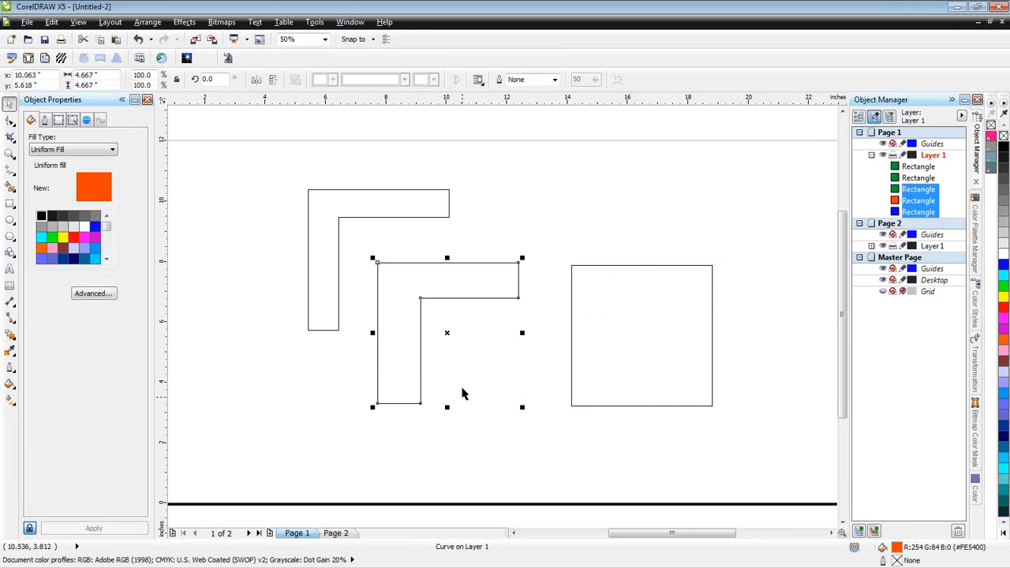
{"action": "key", "text": "shift+F9"}
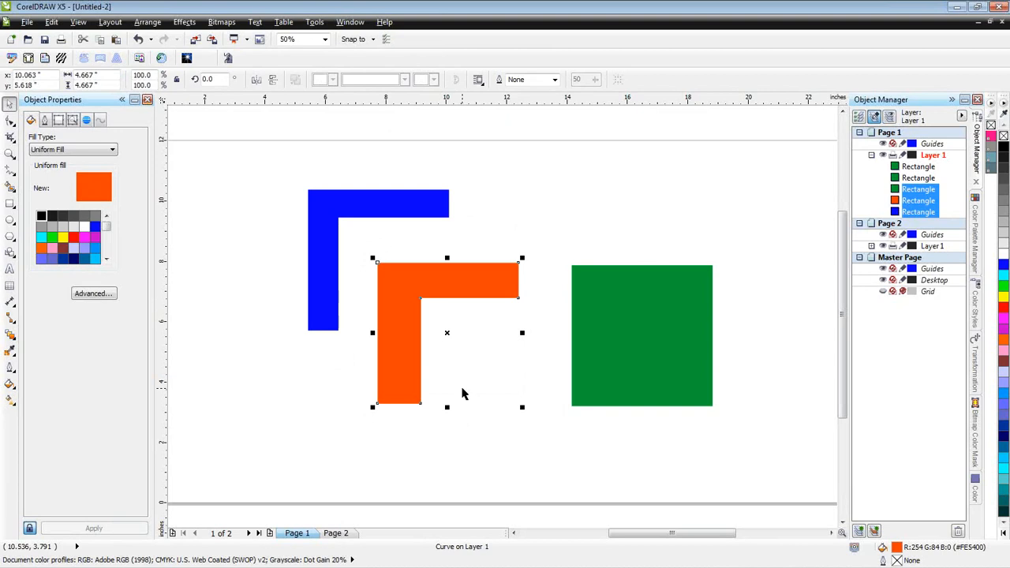
- Undo the Simplify operation and its piece moves, and move the green square clear to the right of the other two
{"action": "key", "text": "ctrl+z"}
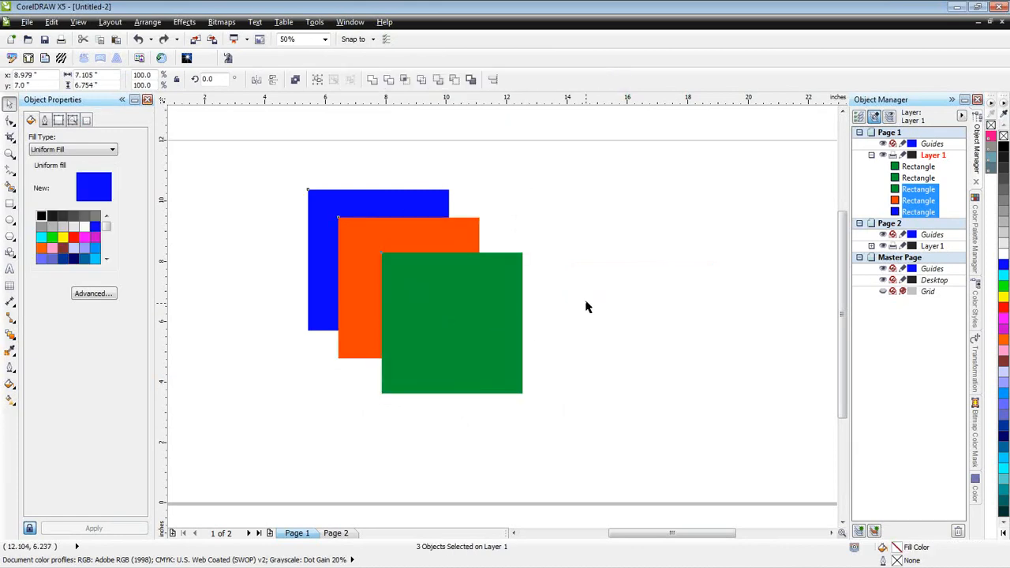
{"action": "left_click", "coordinate": [584, 303]}
{"action": "left_click_drag", "start_coordinate": [480, 318], "coordinate": [608, 303]}
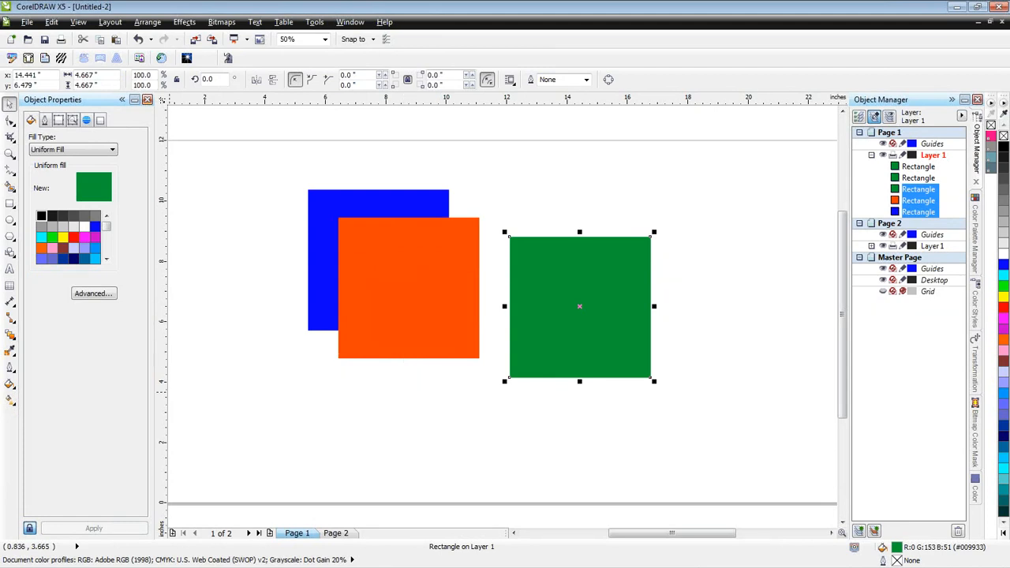
- Leave the presentation slide and move the green square back over the lower right of the orange and blue squares
{"action": "key", "text": "Escape"}
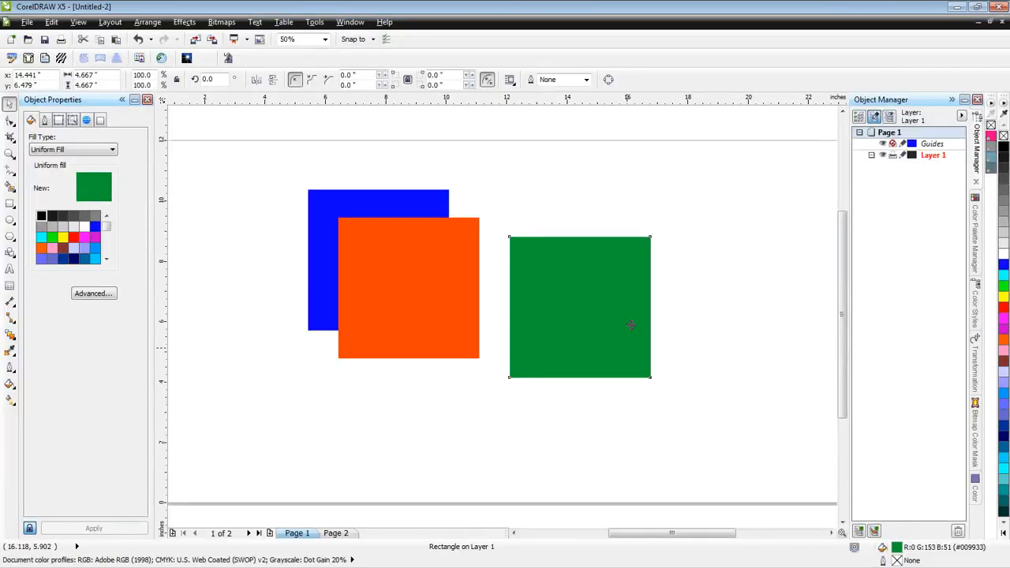
{"action": "left_click", "coordinate": [629, 323]}
{"action": "left_click_drag", "start_coordinate": [629, 324], "coordinate": [468, 335]}
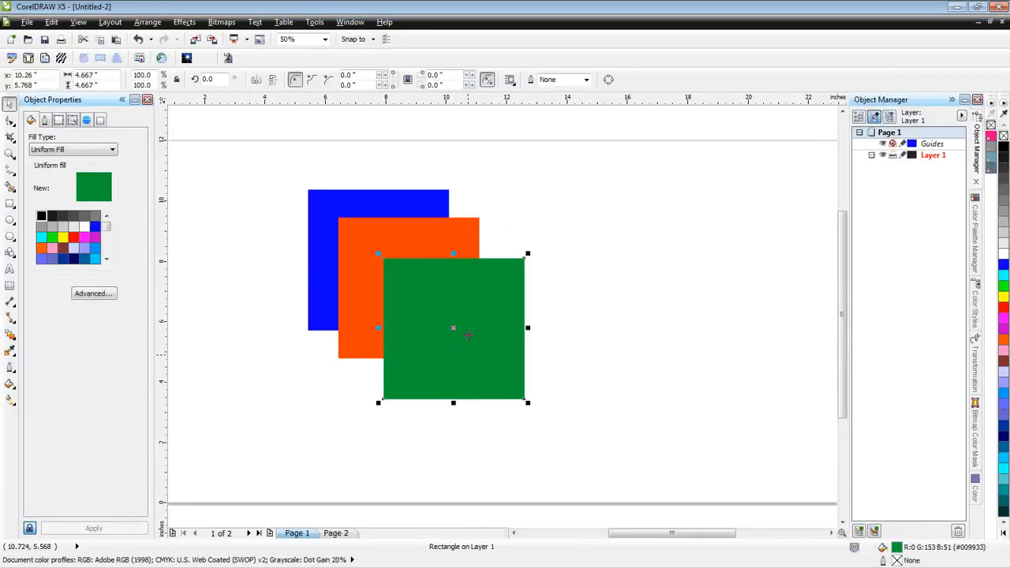
- Set up Smart Fill with nothing selected, keeping the fill option at Specify and setting the outline option to No Outline
{"action": "left_click", "coordinate": [597, 306]}
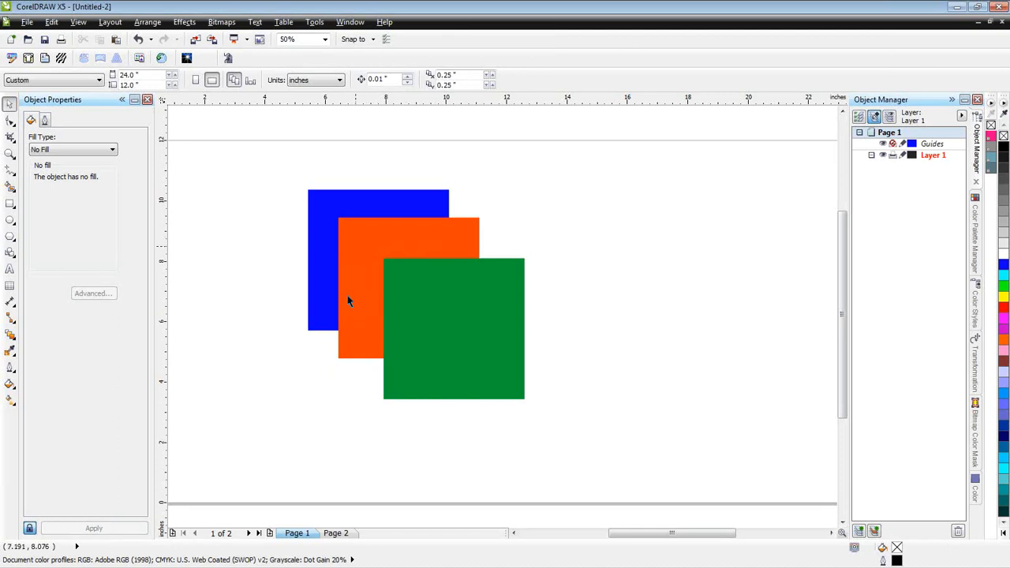
{"action": "left_click", "coordinate": [11, 187]}
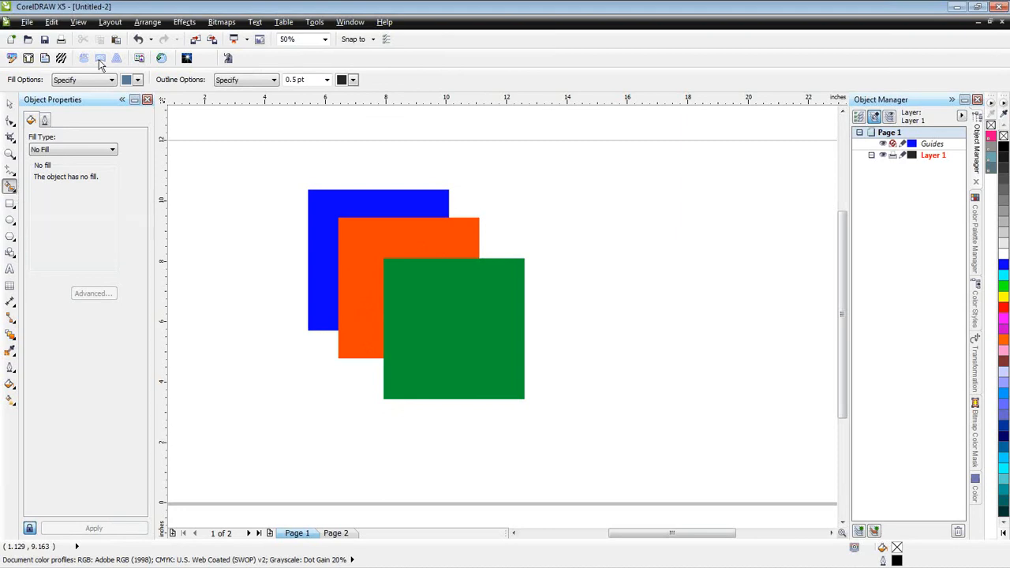
{"action": "left_click", "coordinate": [55, 79]}
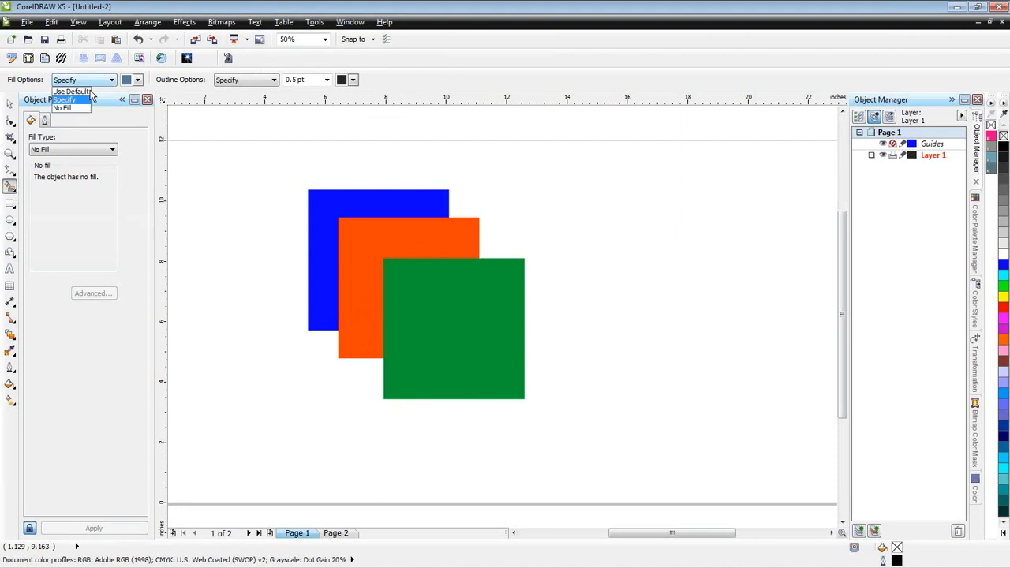
{"action": "left_click", "coordinate": [80, 98]}
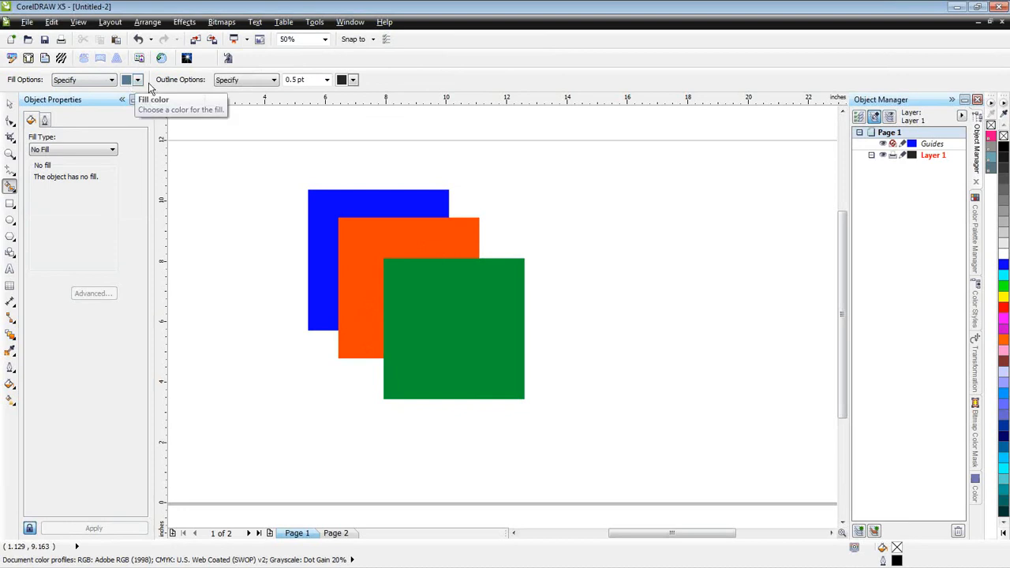
{"action": "left_click", "coordinate": [274, 79]}
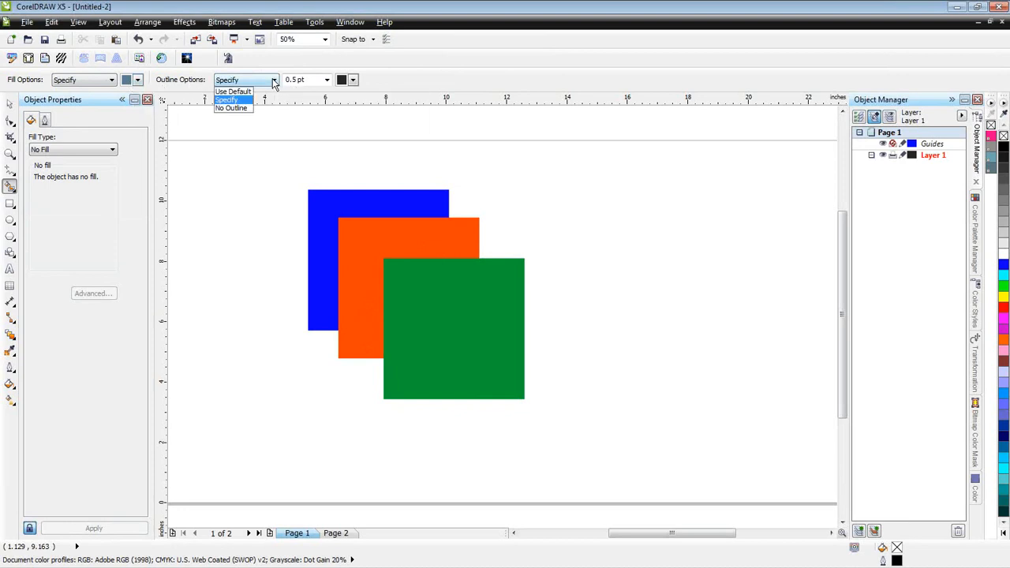
{"action": "left_click", "coordinate": [242, 106]}
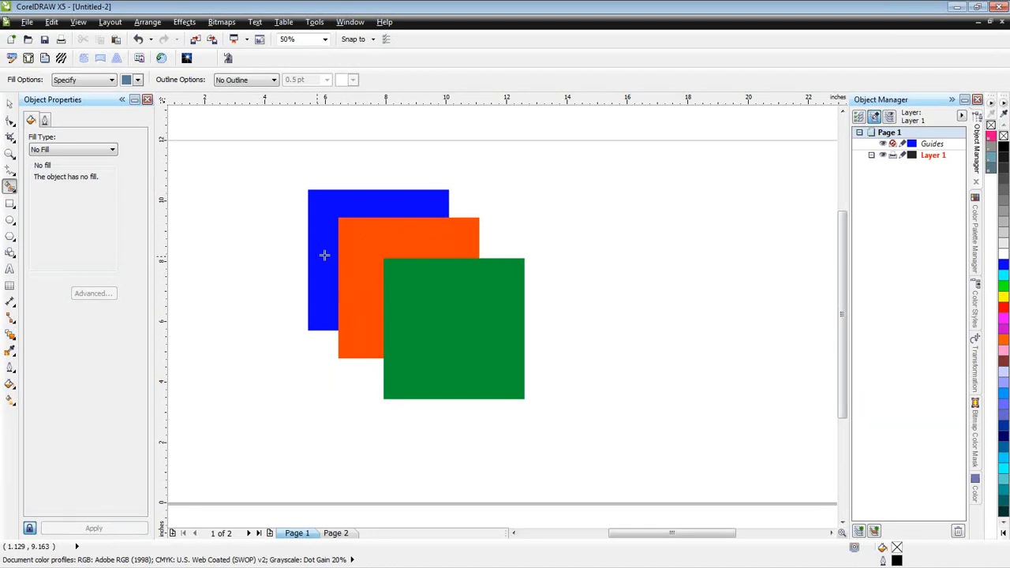
- Smart-fill the visible L-shaped area of the orange square in blue-grey and move the new shape clear to the right of the squares
{"action": "left_click", "coordinate": [377, 237]}
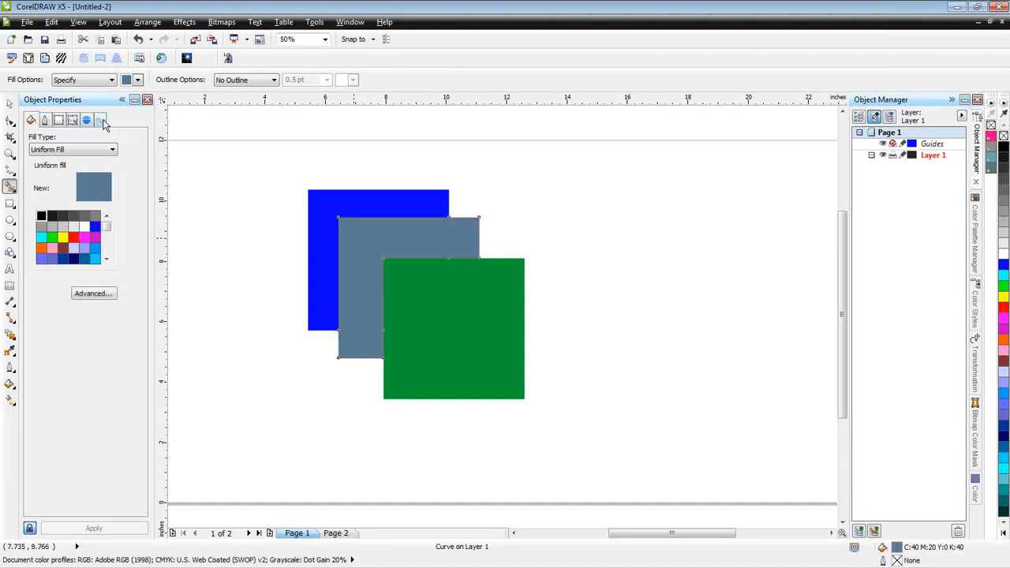
{"action": "left_click", "coordinate": [11, 108]}
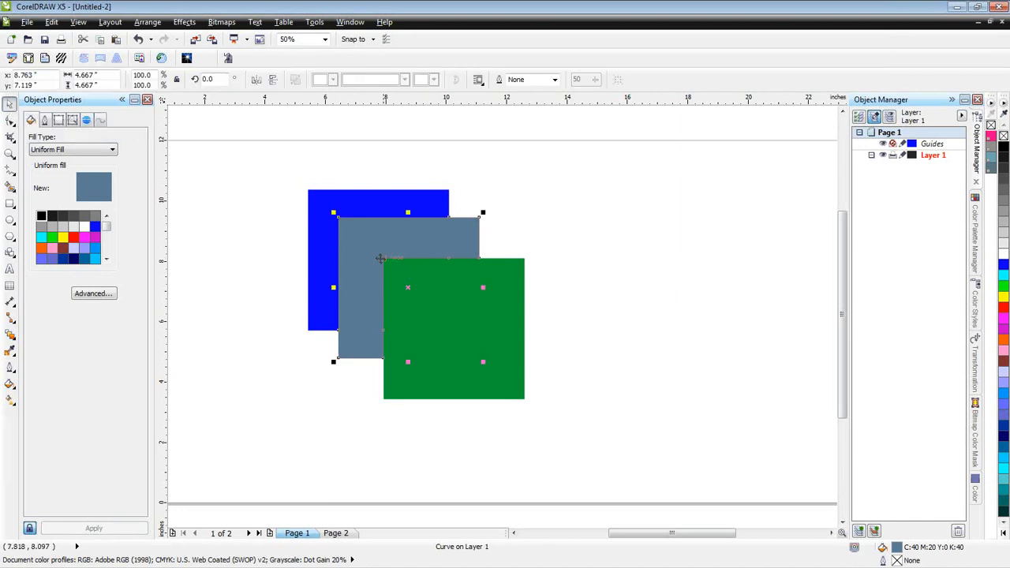
{"action": "left_click_drag", "start_coordinate": [408, 288], "coordinate": [657, 270]}
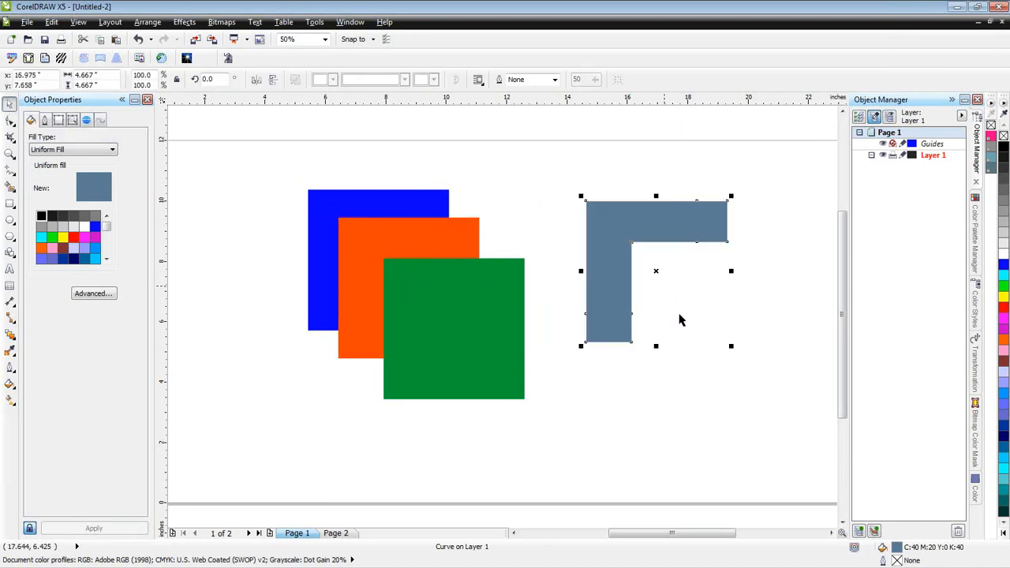
- Draw three overlapping ellipses across the coloured squares, the last one about 6.3 by 4.1 inches over the blue square
{"action": "left_click", "coordinate": [10, 221]}
{"action": "left_click_drag", "start_coordinate": [265, 219], "coordinate": [435, 390]}
{"action": "left_click_drag", "start_coordinate": [360, 166], "coordinate": [537, 335]}
{"action": "left_click_drag", "start_coordinate": [272, 168], "coordinate": [466, 295]}
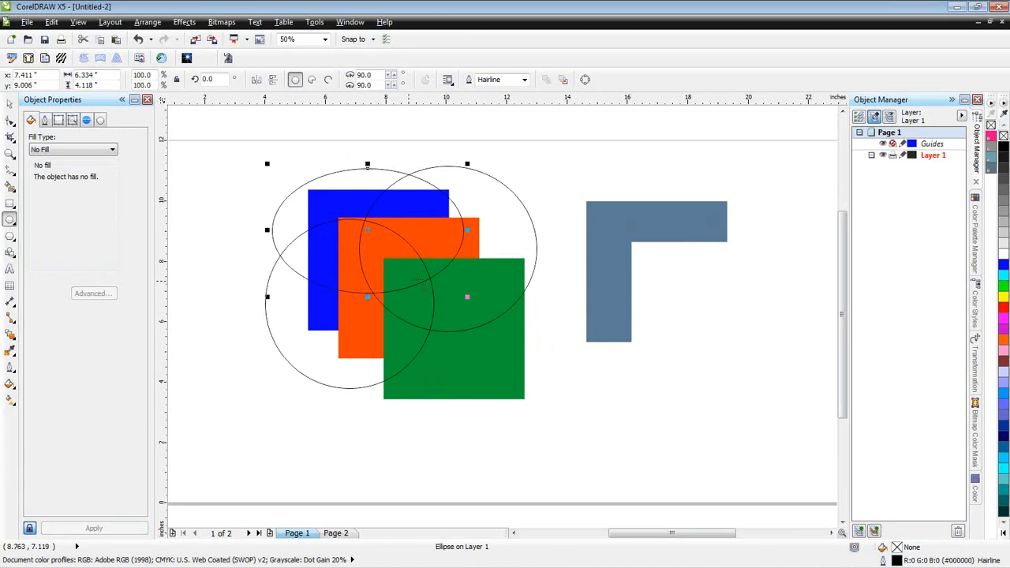
- Smart-fill the green square's upper-left corner area bounded by the ellipses and move that piece above the L-shape
{"action": "left_click", "coordinate": [10, 188]}
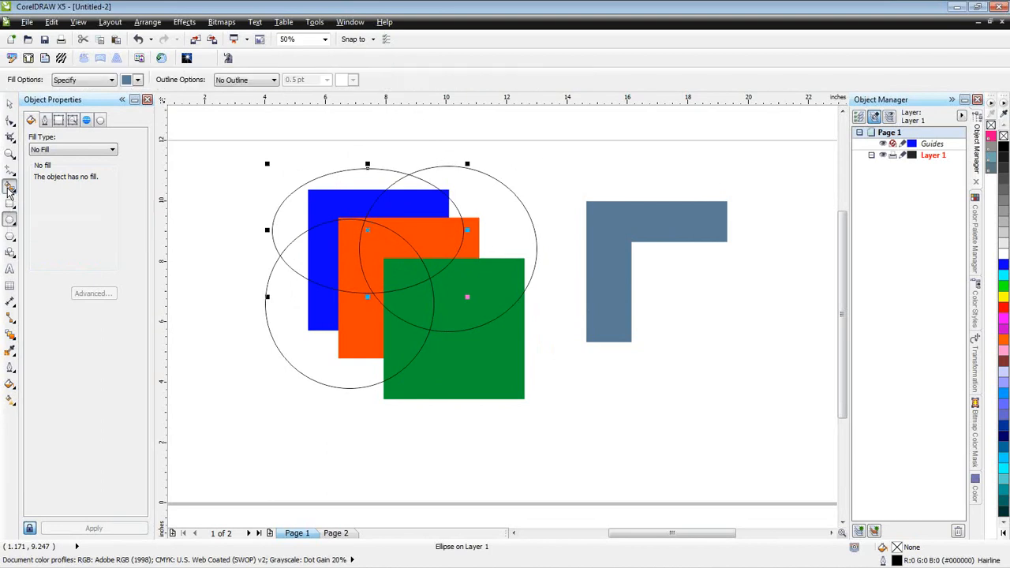
{"action": "left_click", "coordinate": [400, 272]}
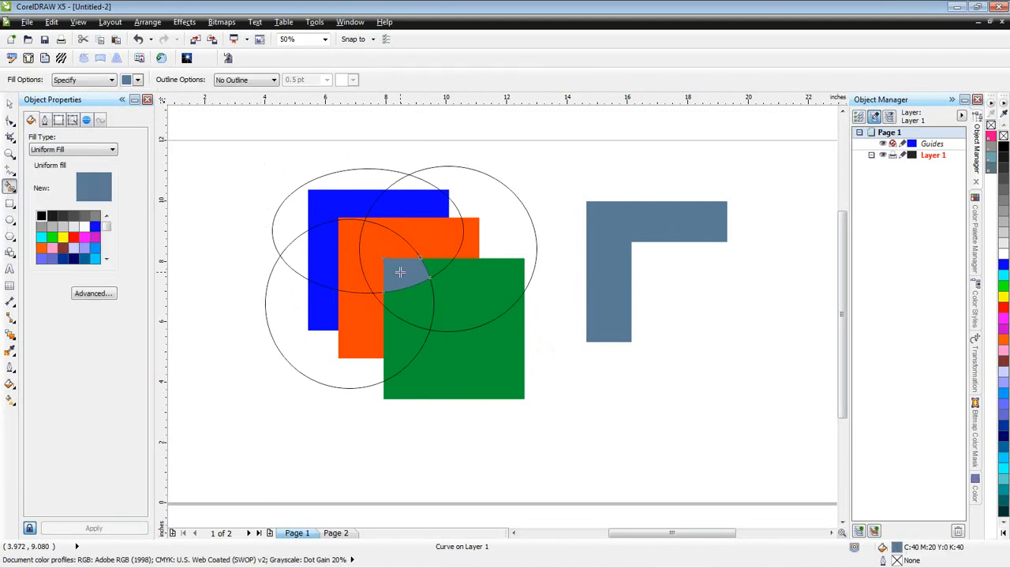
{"action": "left_click", "coordinate": [9, 104]}
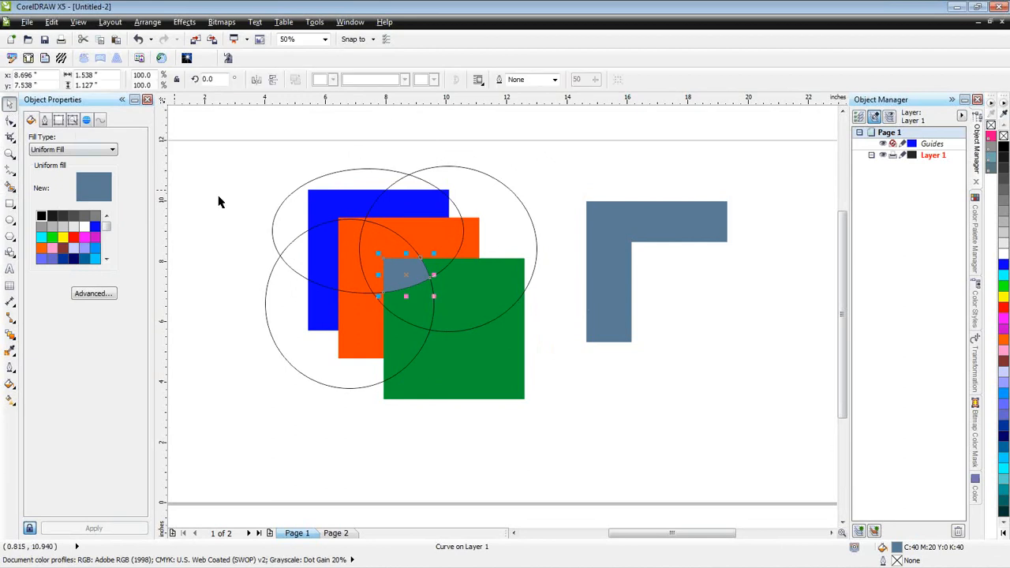
{"action": "left_click_drag", "start_coordinate": [407, 278], "coordinate": [597, 179]}
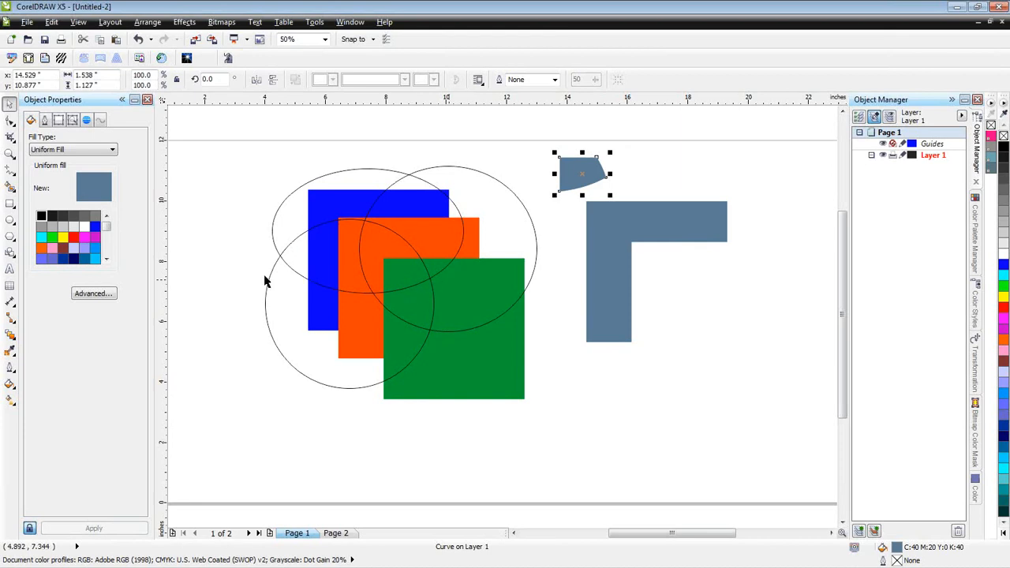
- Draw a Freehand line about 2.3 by 1.3 inches running diagonally through the green square's upper-left corner
{"action": "left_click", "coordinate": [11, 175]}
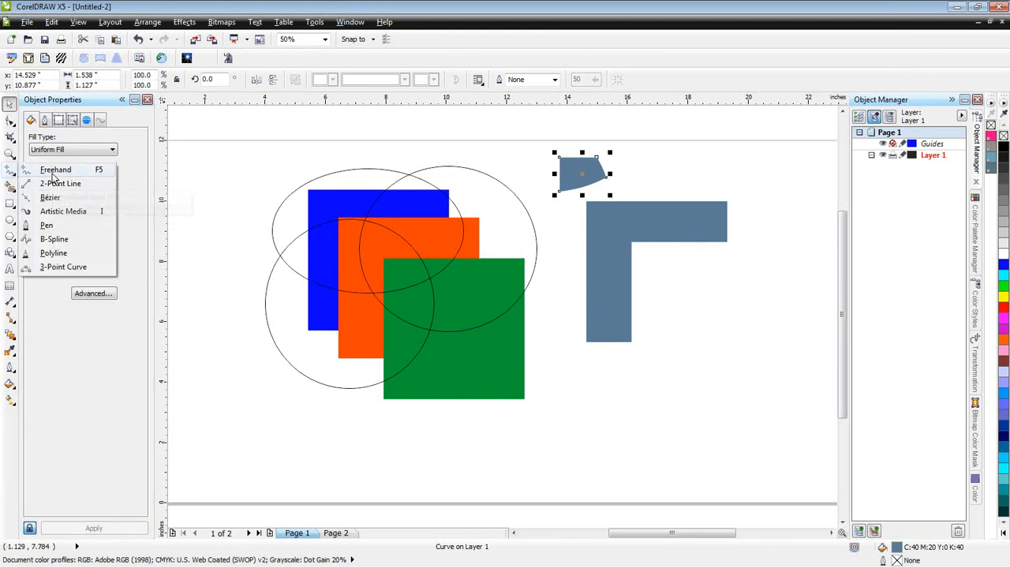
{"action": "left_click", "coordinate": [54, 171]}
{"action": "left_click", "coordinate": [379, 256]}
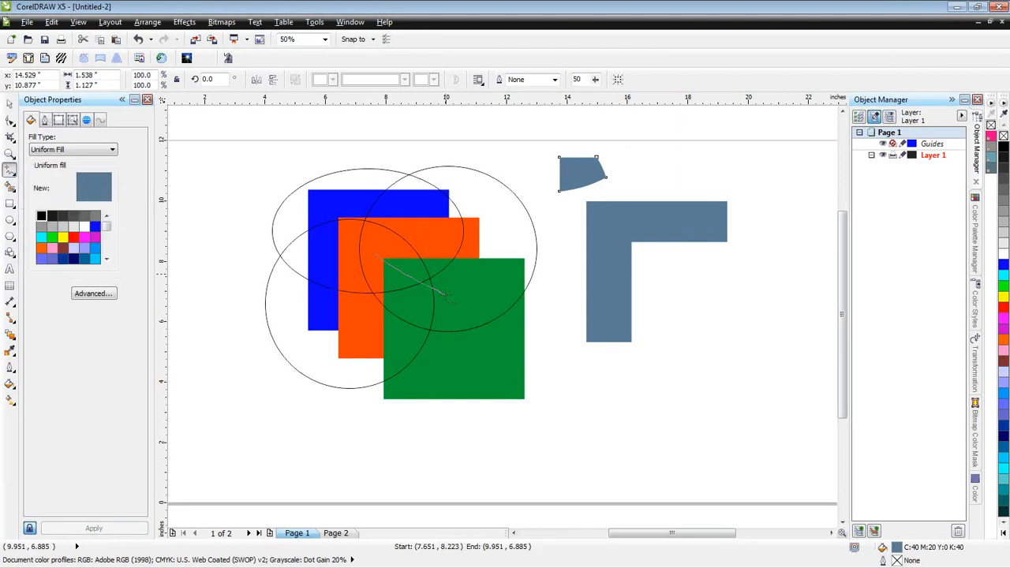
{"action": "left_click", "coordinate": [448, 297]}
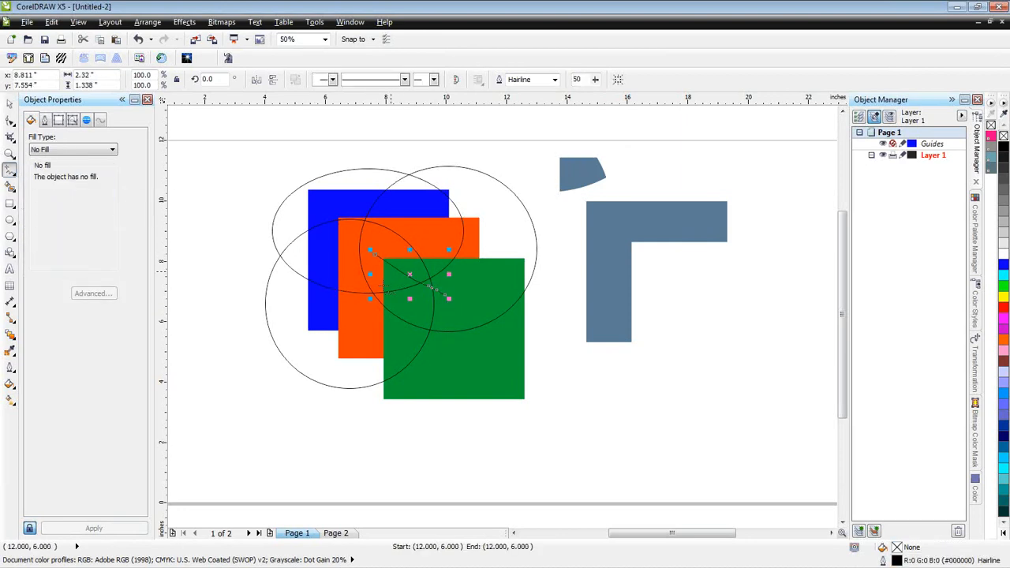
- Smart-fill the area below the freehand line in the green corner, then undo that fill
{"action": "left_click", "coordinate": [10, 186]}
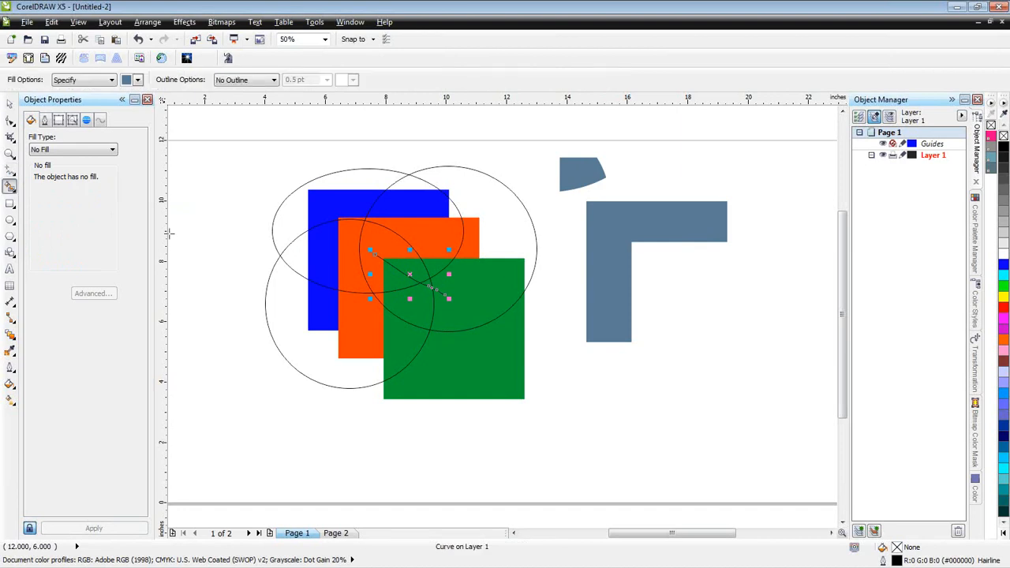
{"action": "left_click", "coordinate": [397, 281]}
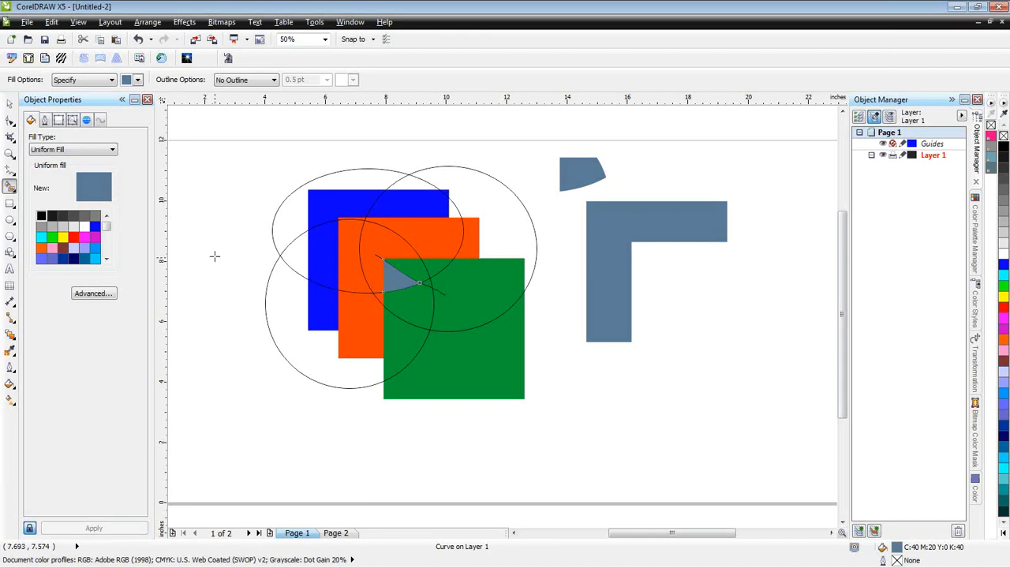
{"action": "key", "text": "ctrl+z"}
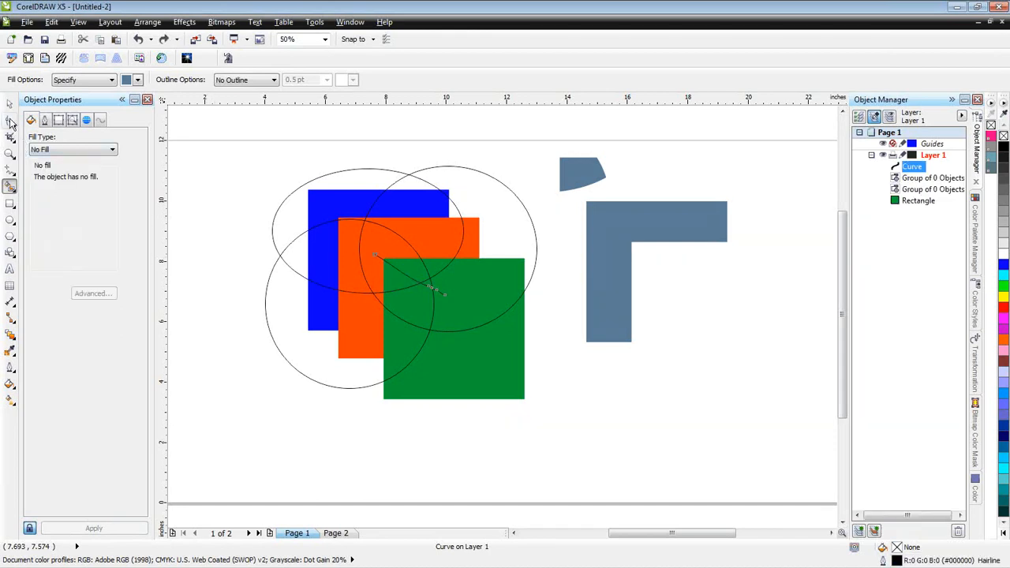
- Move the freehand line's upper-left end node inside the green square so it no longer crosses the square's edge
{"action": "left_click", "coordinate": [10, 120]}
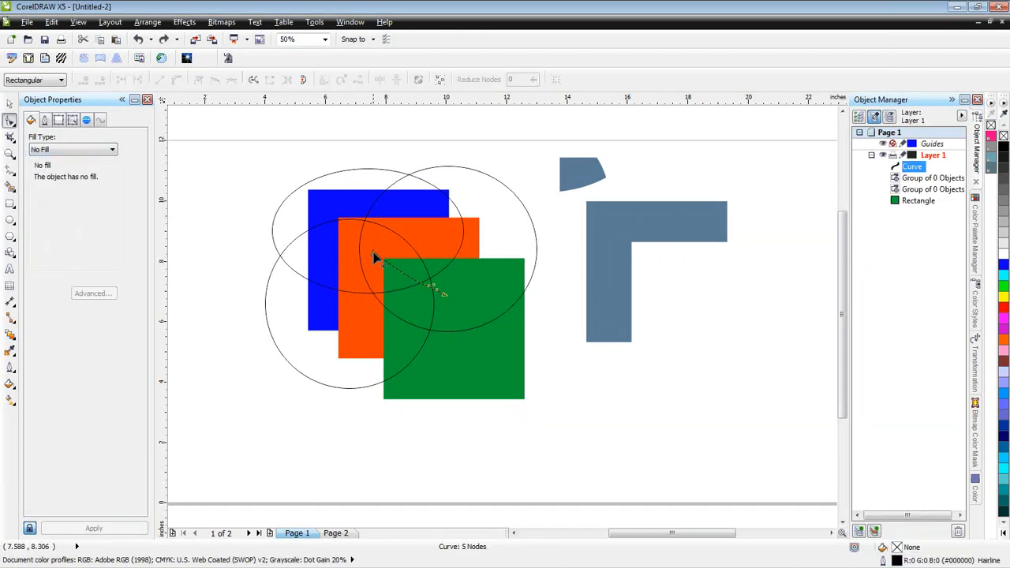
{"action": "left_click_drag", "start_coordinate": [376, 255], "coordinate": [396, 268]}
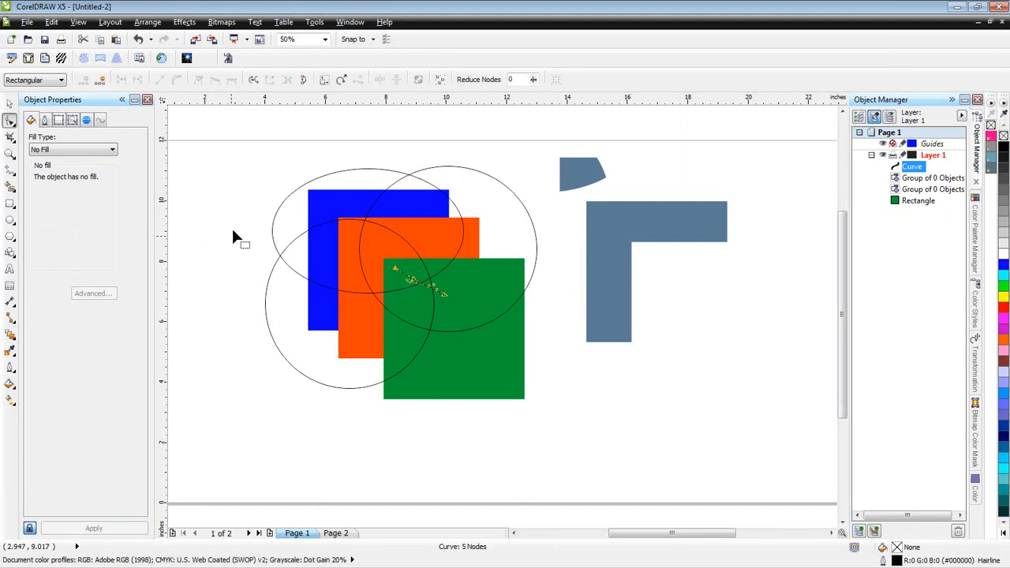
{"action": "left_click", "coordinate": [9, 103]}
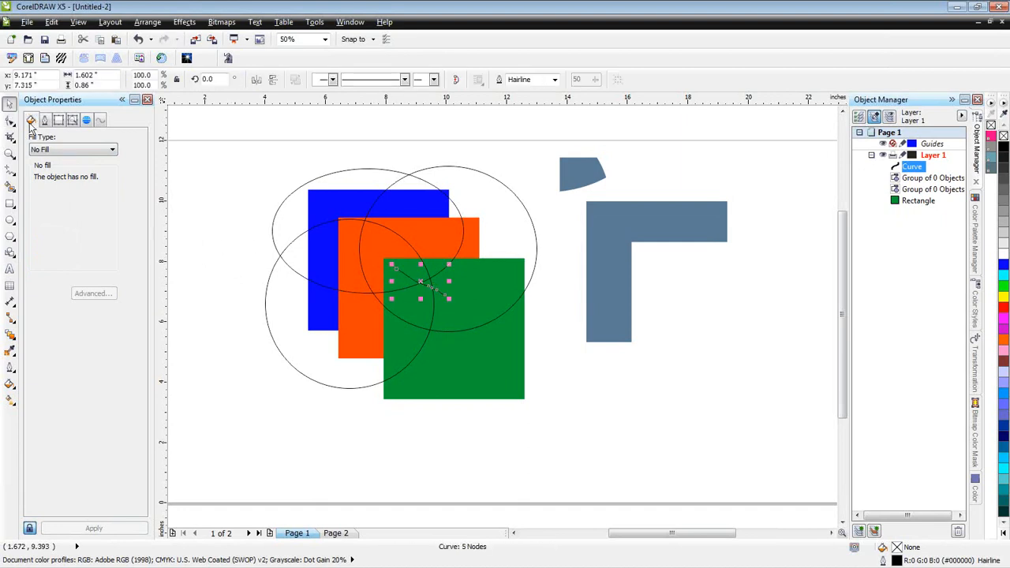
- Smart-fill the green corner area around the shortened line and place the piece beside the earlier one above the L-shape
{"action": "left_click", "coordinate": [10, 186]}
{"action": "left_click", "coordinate": [409, 267]}
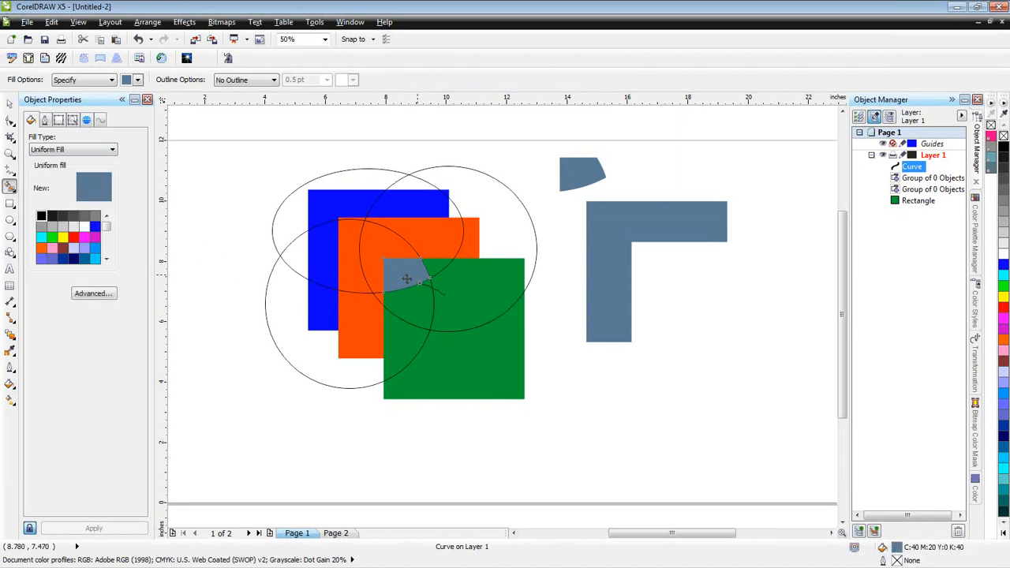
{"action": "left_click", "coordinate": [9, 103]}
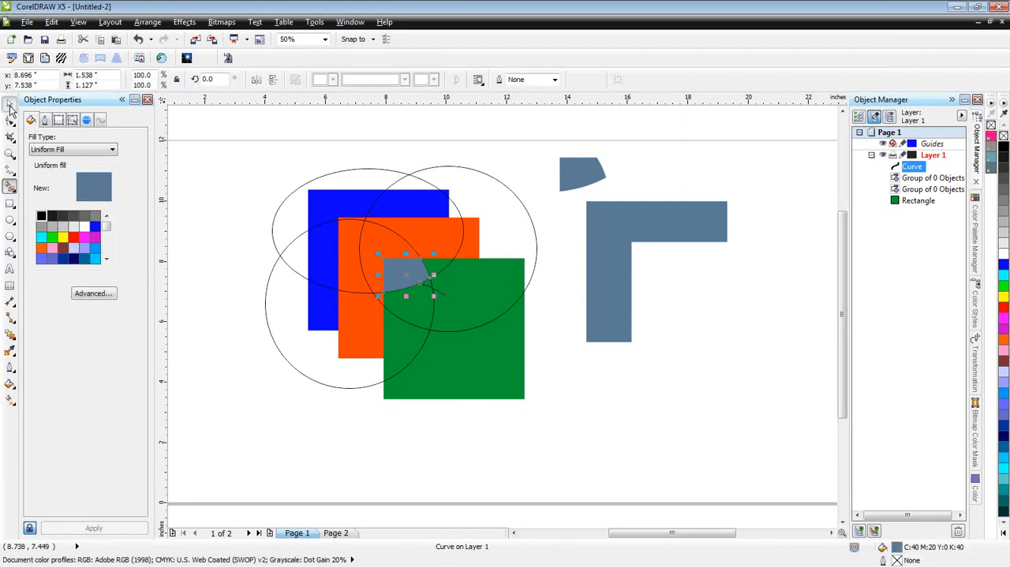
{"action": "left_click_drag", "start_coordinate": [406, 277], "coordinate": [652, 172]}
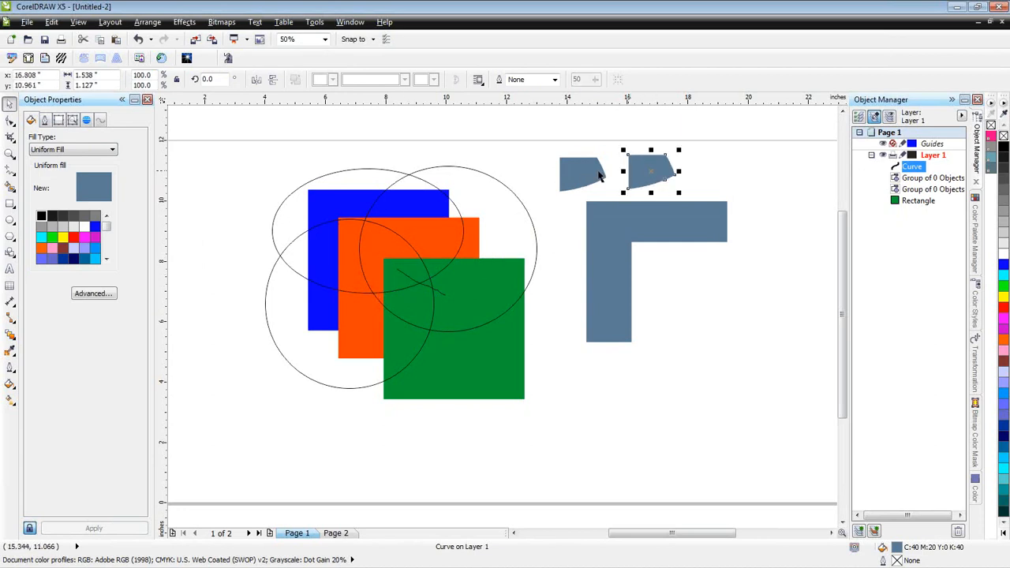
{"action": "left_click", "coordinate": [564, 227]}
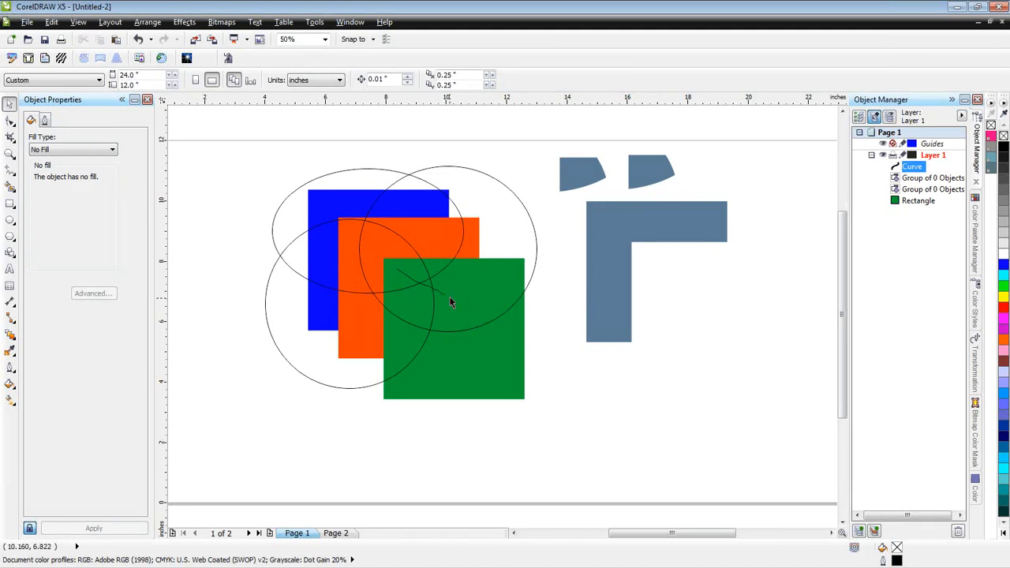
- Move the freehand line up and left past the green square's corner and enlarge it to about 2.2 by 1.2 inches
{"action": "scroll", "coordinate": [395, 271], "scroll_direction": "up", "scroll_amount": 1}
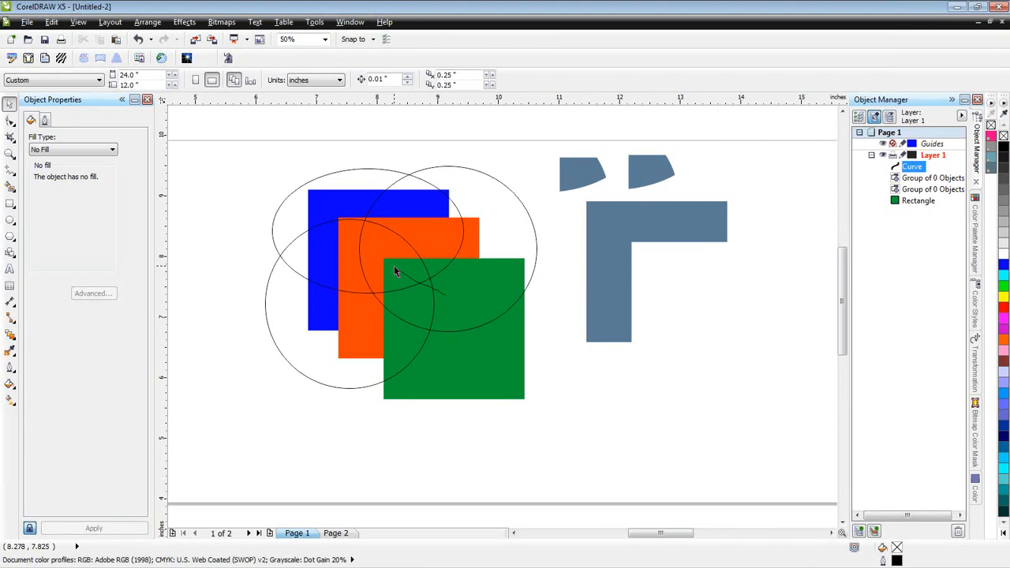
{"action": "scroll", "coordinate": [393, 270], "scroll_direction": "up", "scroll_amount": 1}
{"action": "left_click", "coordinate": [411, 276]}
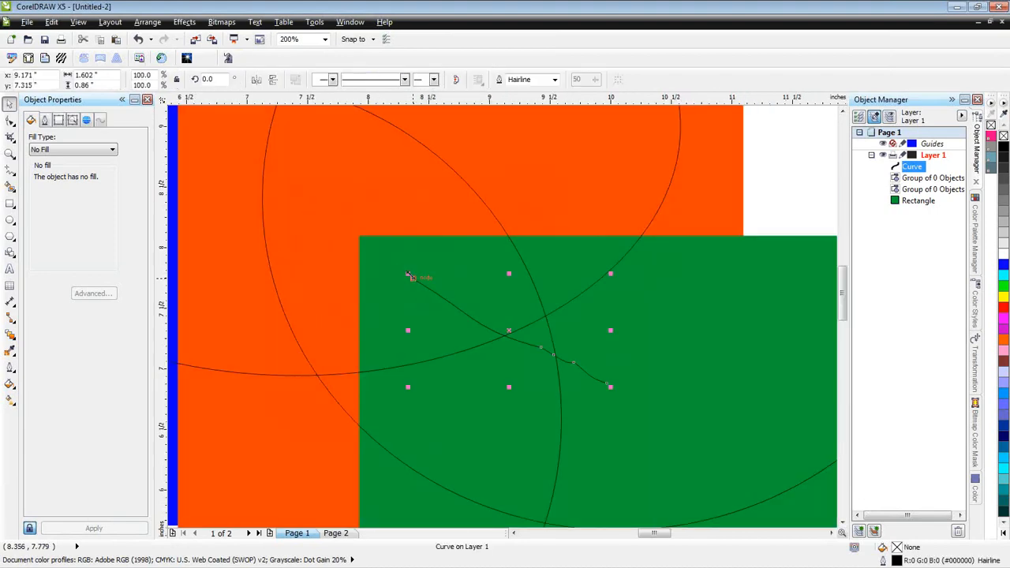
{"action": "left_click_drag", "start_coordinate": [412, 277], "coordinate": [336, 219]}
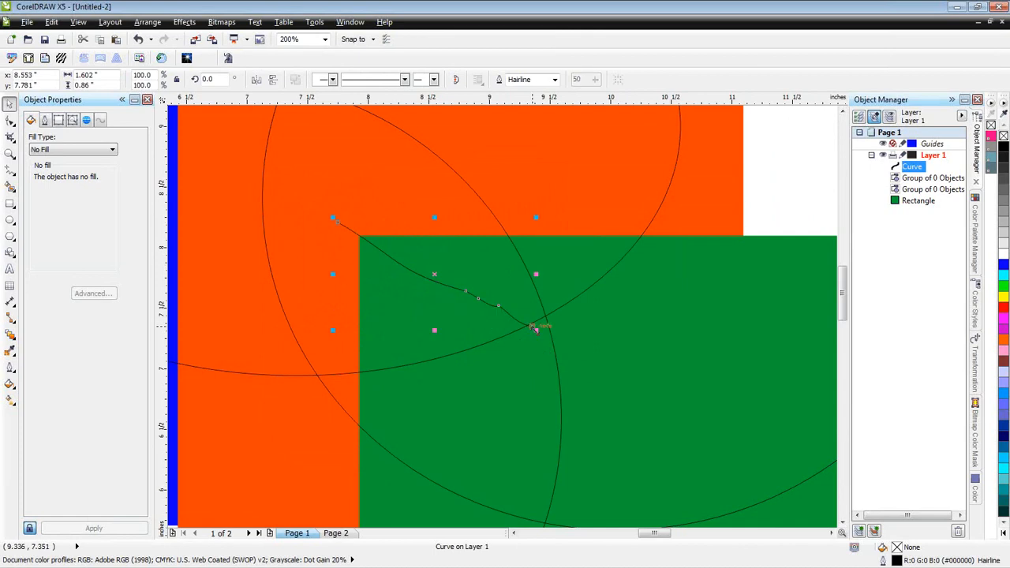
{"action": "left_click_drag", "start_coordinate": [535, 330], "coordinate": [604, 370]}
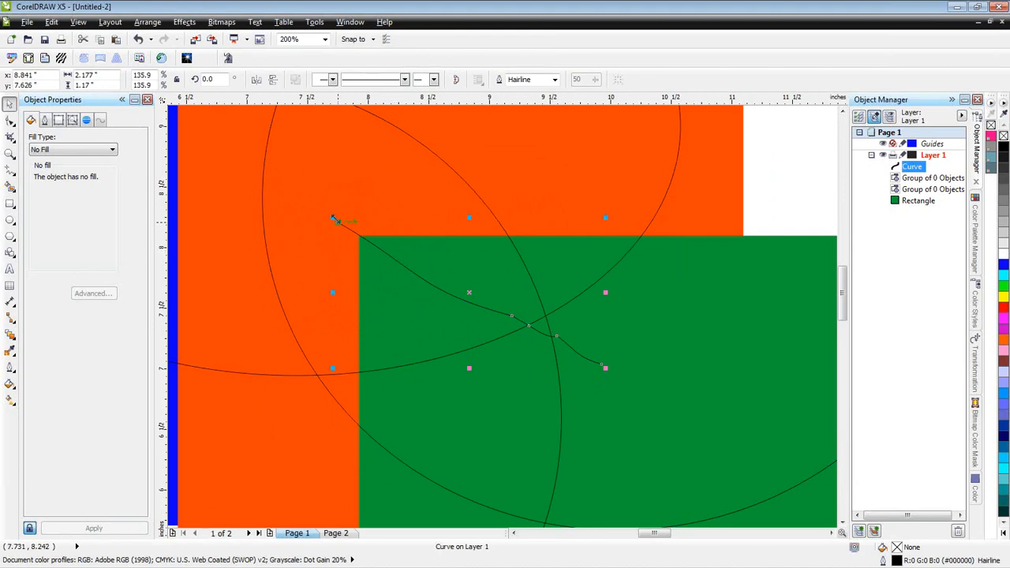
{"action": "mouse_move", "coordinate": [336, 221]}
{"action": "left_mouse_down"}
{"action": "mouse_move", "coordinate": [404, 270]}
{"action": "mouse_move", "coordinate": [438, 274]}
{"action": "mouse_move", "coordinate": [330, 216]}
{"action": "left_mouse_up"}
- Smart-fill the two areas above and below the freehand line in the green square's upper-left corner
{"action": "left_click", "coordinate": [10, 186]}
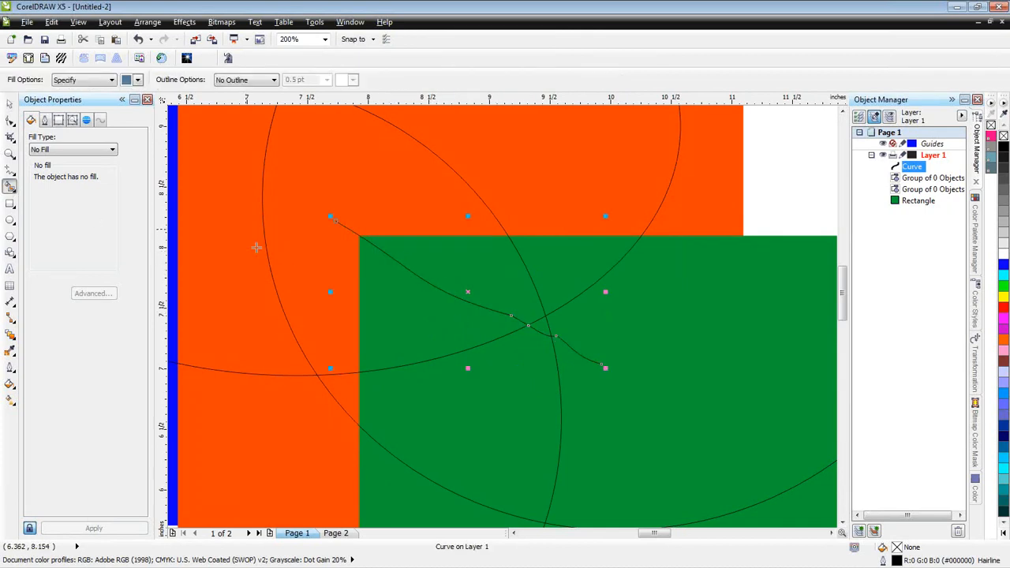
{"action": "left_click", "coordinate": [432, 252]}
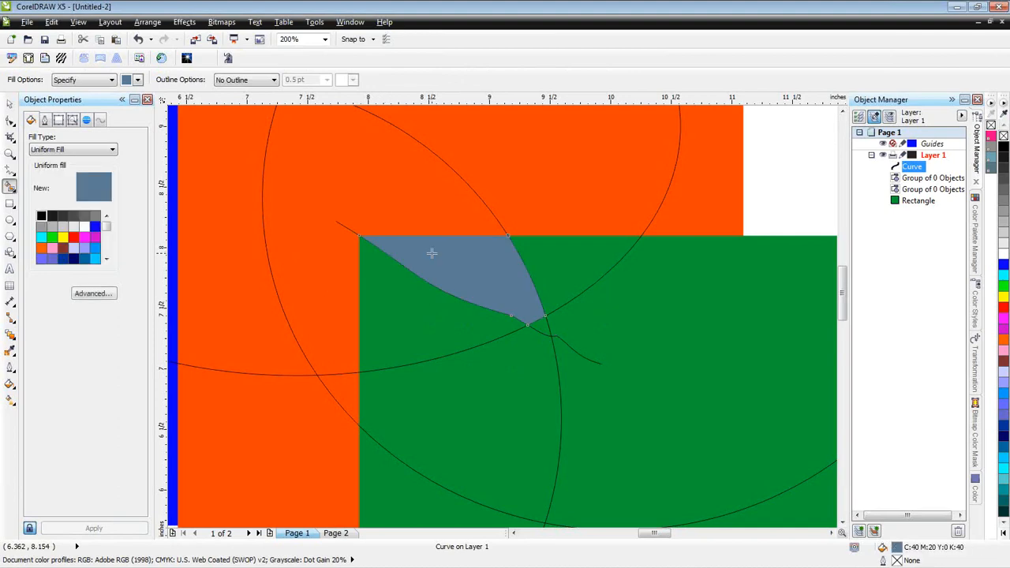
{"action": "left_click", "coordinate": [411, 317]}
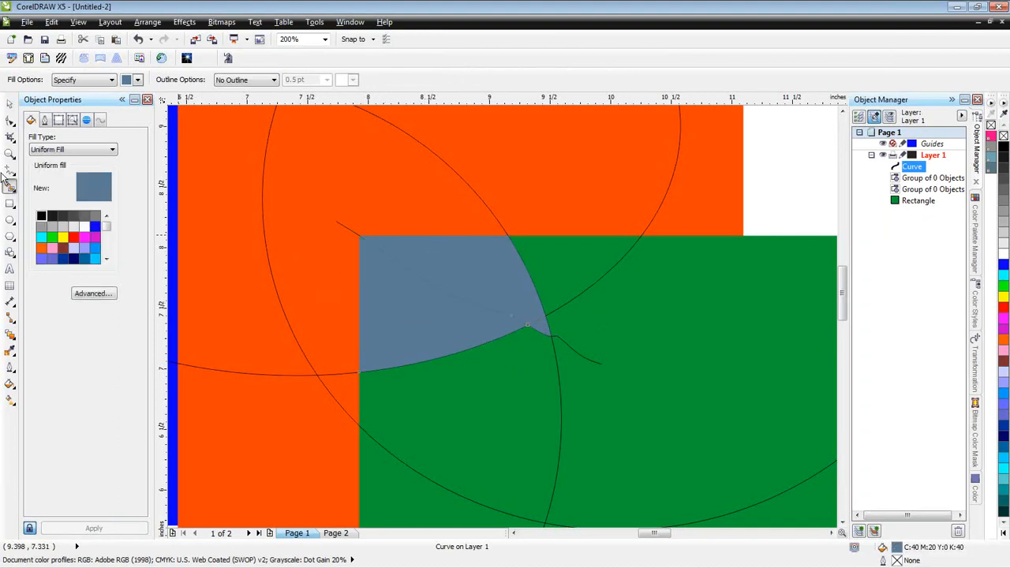
- Move the new Smart Fill pieces apart, away from the green square's corner, and fit all objects in the view
{"action": "left_click", "coordinate": [10, 104]}
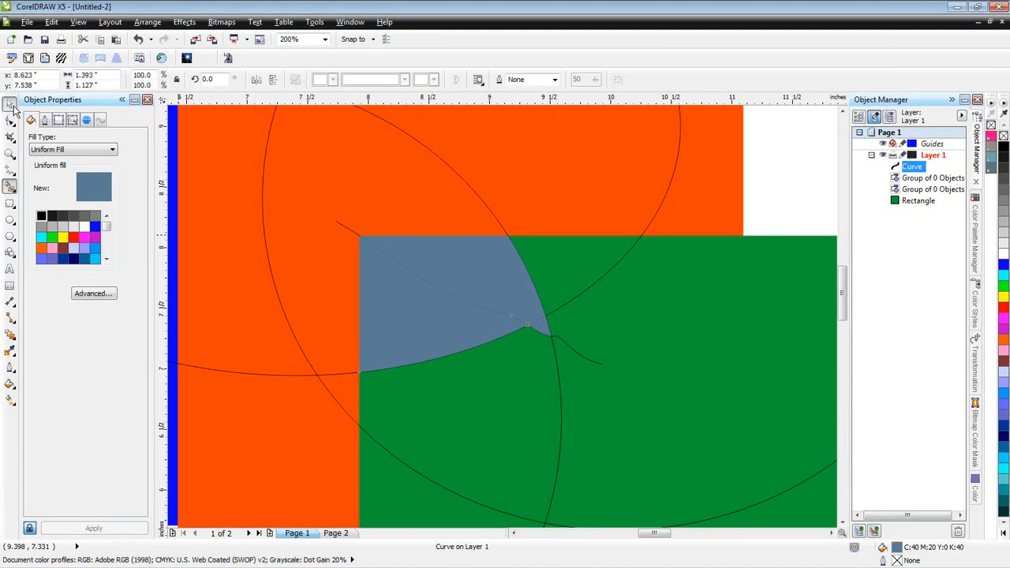
{"action": "left_click_drag", "start_coordinate": [437, 324], "coordinate": [445, 326]}
{"action": "left_click_drag", "start_coordinate": [527, 321], "coordinate": [744, 238]}
{"action": "scroll", "coordinate": [719, 243], "scroll_direction": "down", "scroll_amount": 1}
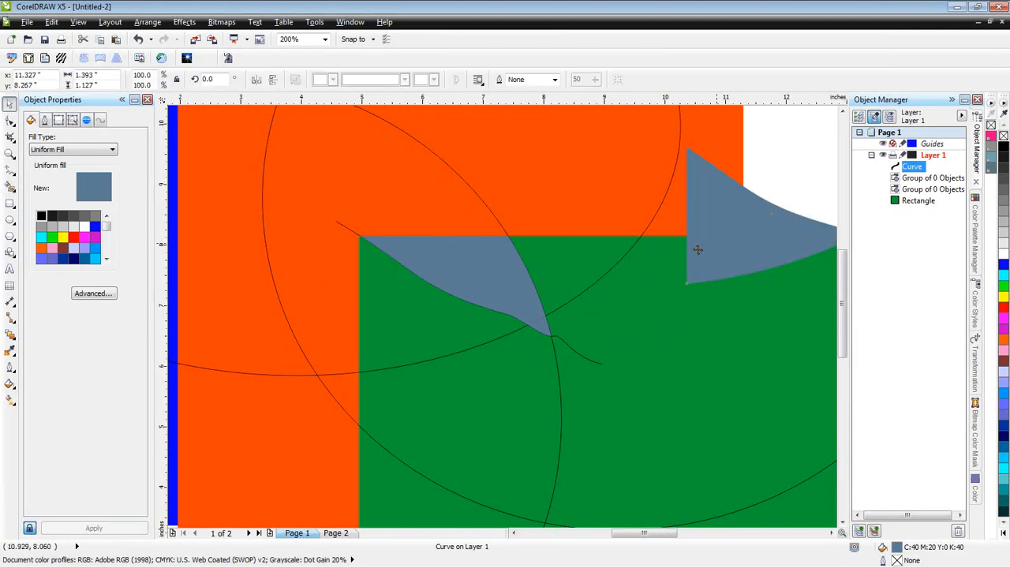
{"action": "scroll", "coordinate": [666, 258], "scroll_direction": "down", "scroll_amount": 1}
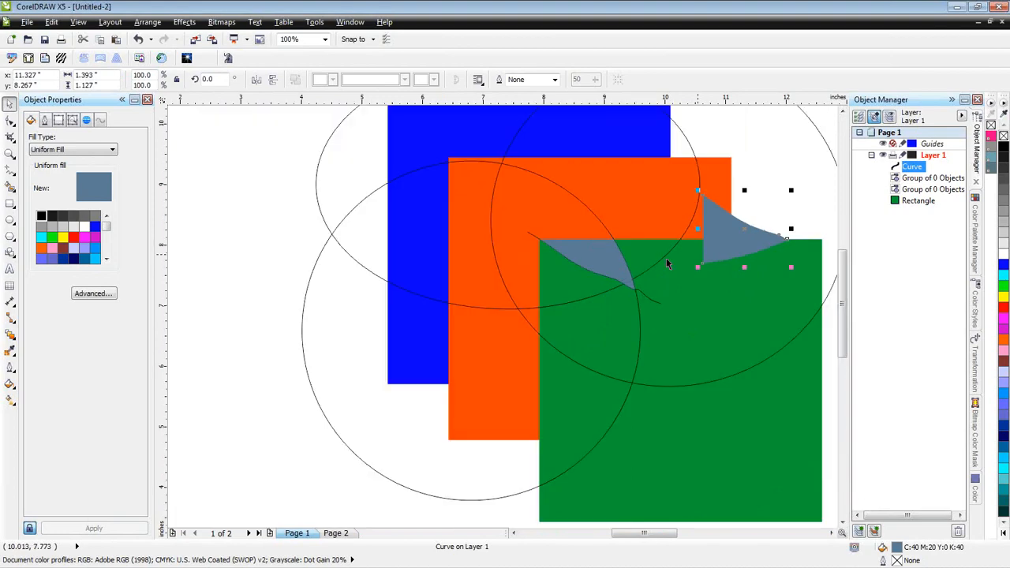
{"action": "scroll", "coordinate": [666, 258], "scroll_direction": "down", "scroll_amount": 1}
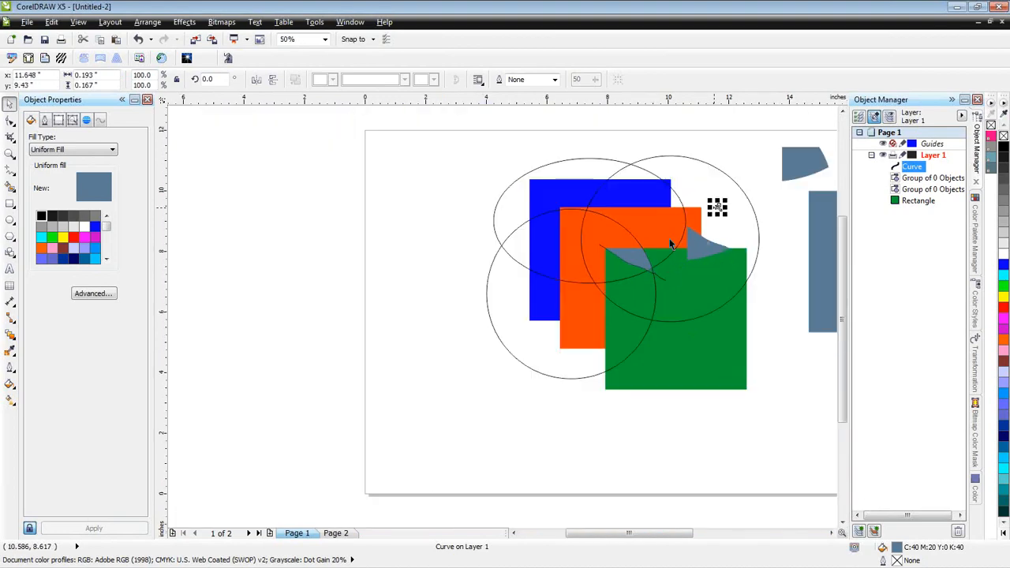
{"action": "left_click", "coordinate": [663, 451]}
{"action": "left_click", "coordinate": [663, 455]}
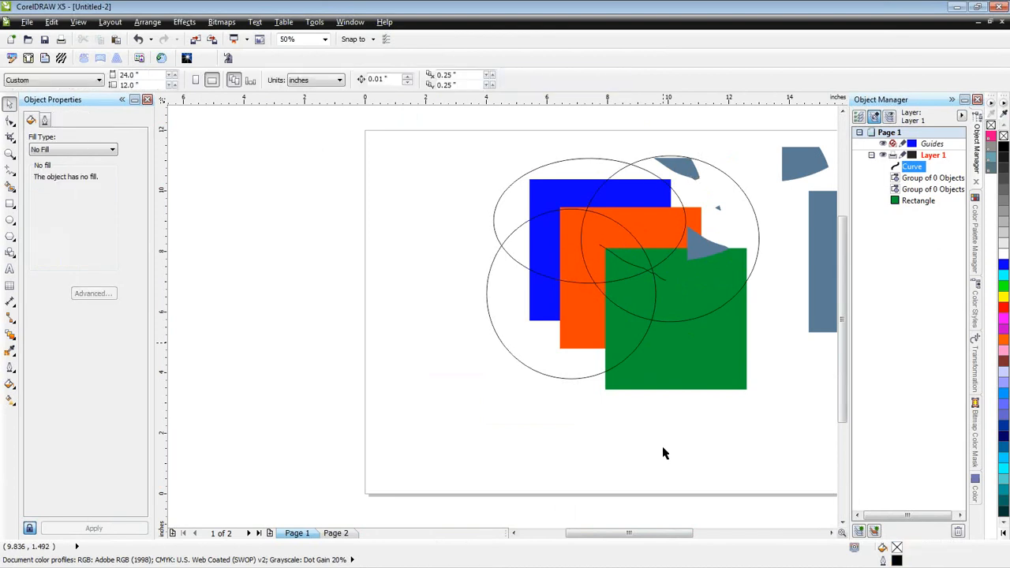
{"action": "key", "text": "F4"}
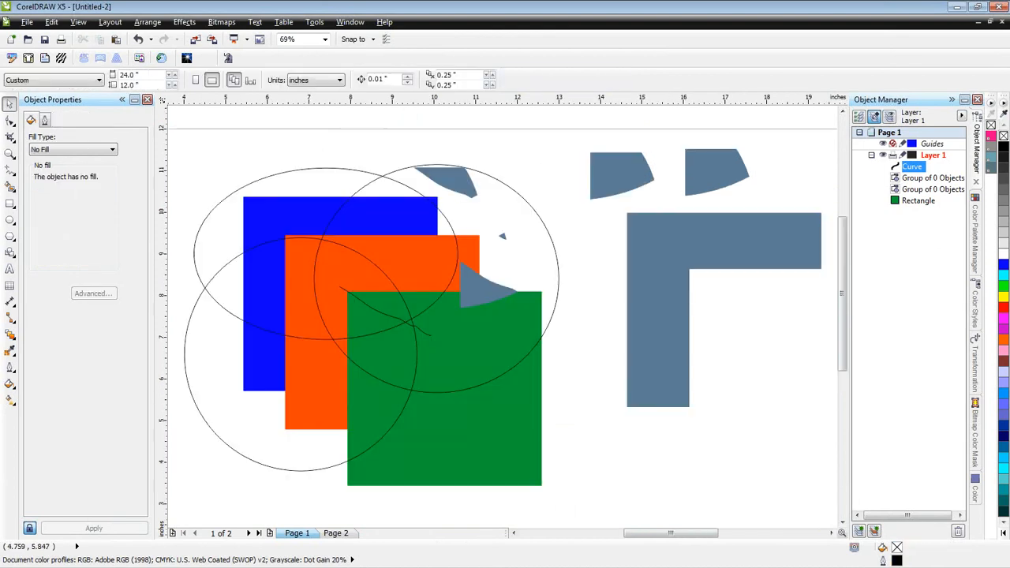
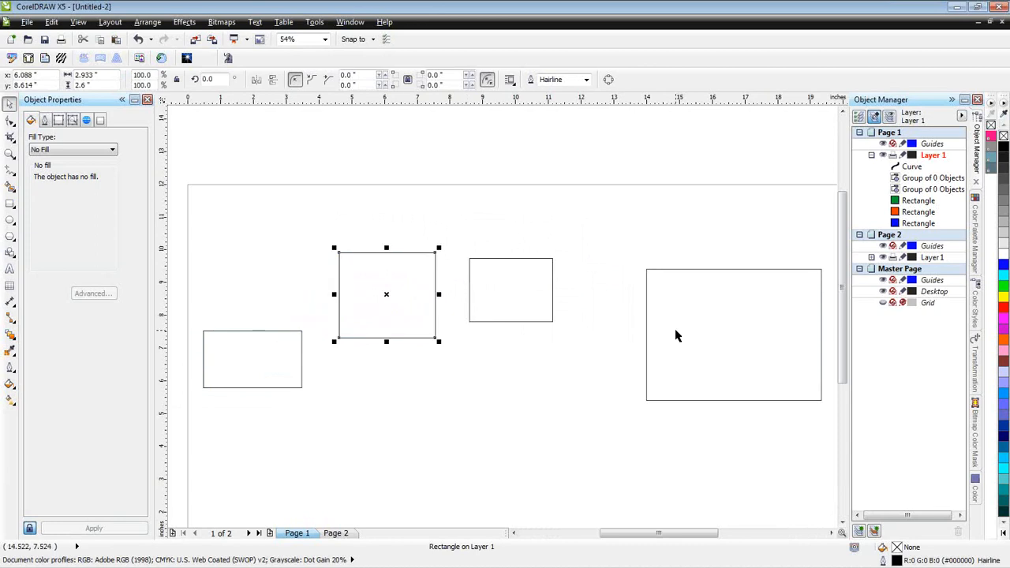
- Move the largest rectangle left to the page's middle and fill the four rectangles, from right to left, blue, red, orange and cyan
{"action": "left_click_drag", "start_coordinate": [676, 336], "coordinate": [603, 337]}
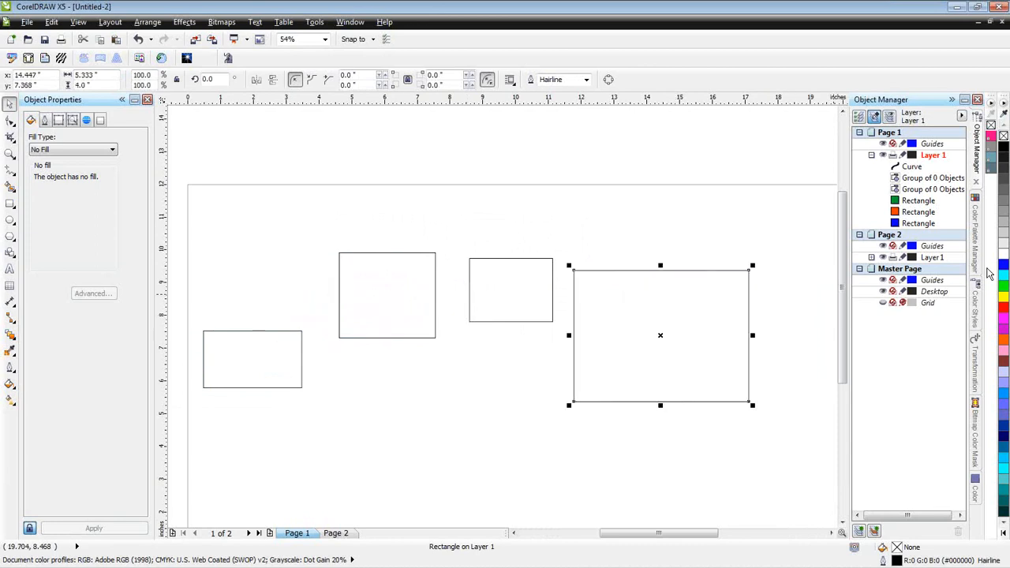
{"action": "left_click", "coordinate": [1003, 268]}
{"action": "left_click", "coordinate": [479, 286]}
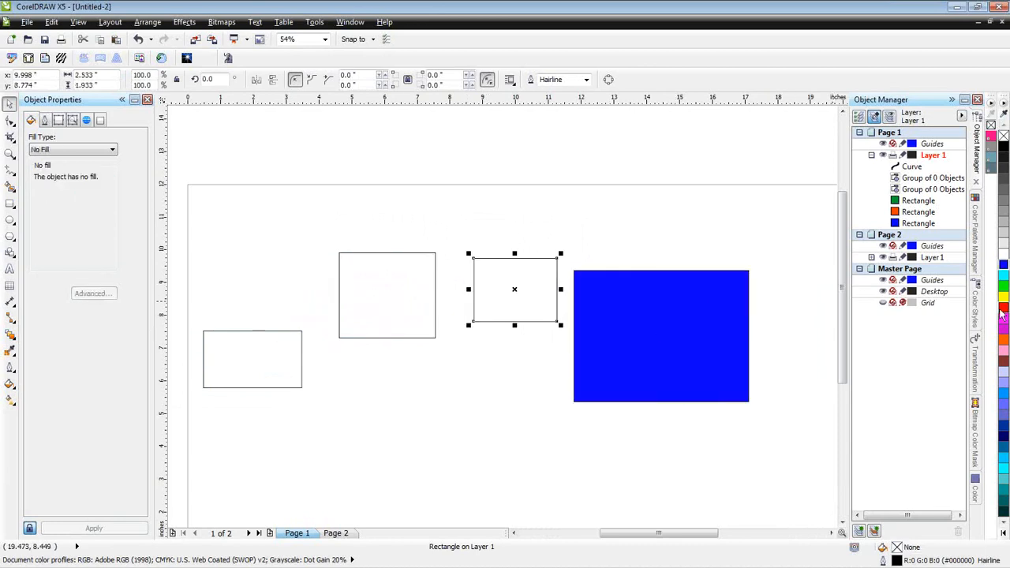
{"action": "left_click", "coordinate": [1003, 308]}
{"action": "left_click", "coordinate": [422, 338]}
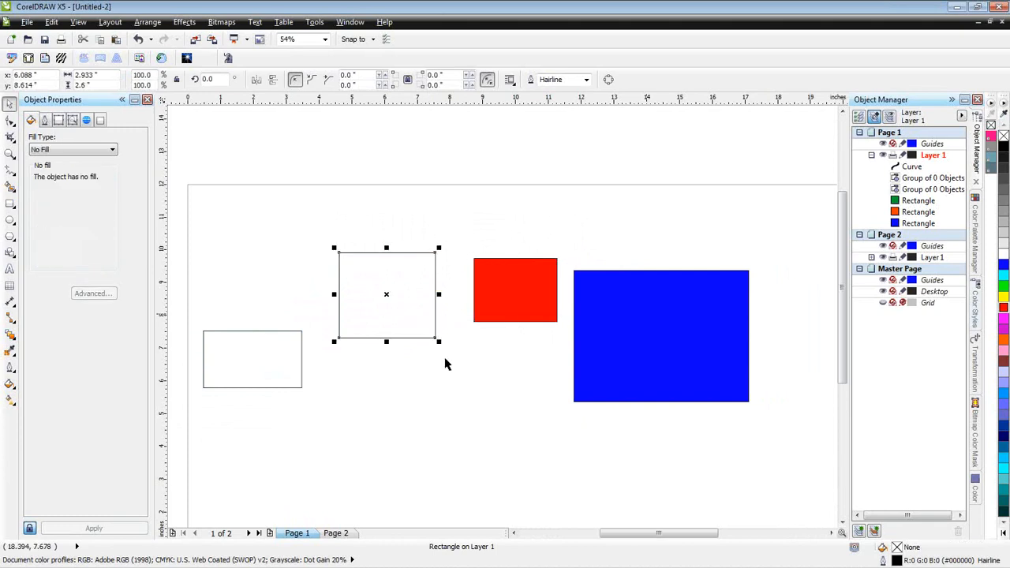
{"action": "left_click", "coordinate": [1004, 341]}
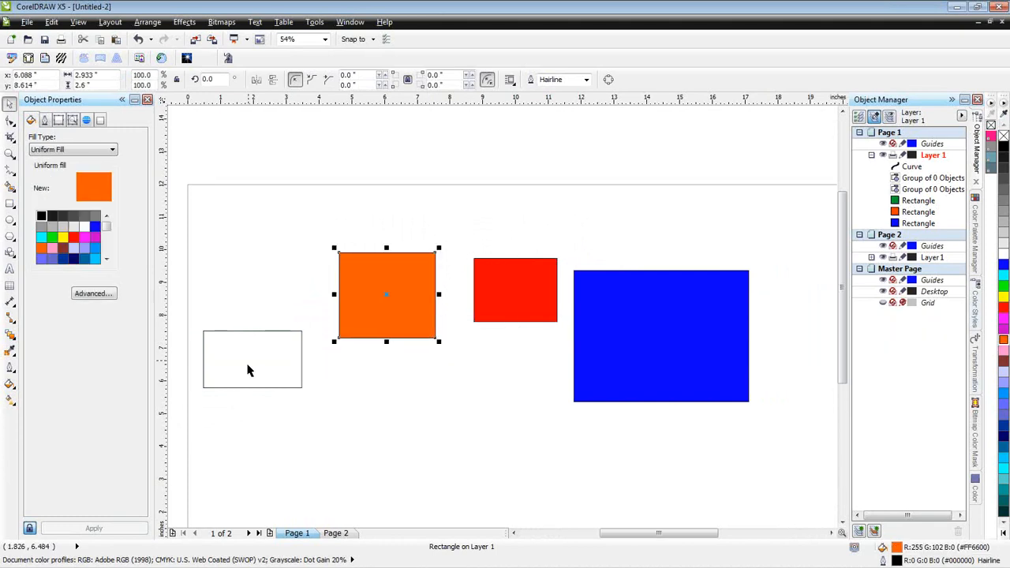
{"action": "left_click", "coordinate": [246, 332]}
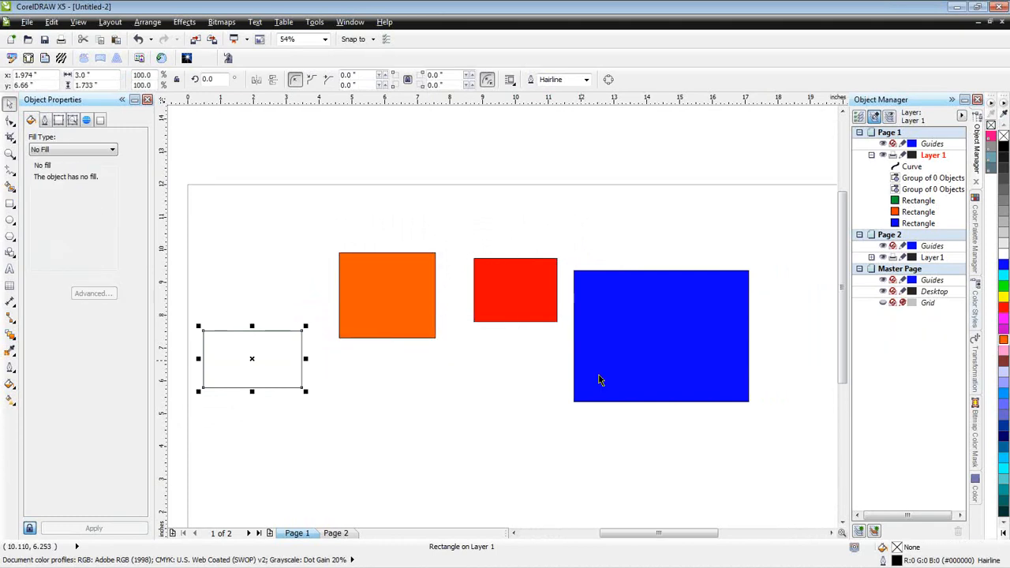
{"action": "left_click", "coordinate": [1004, 471]}
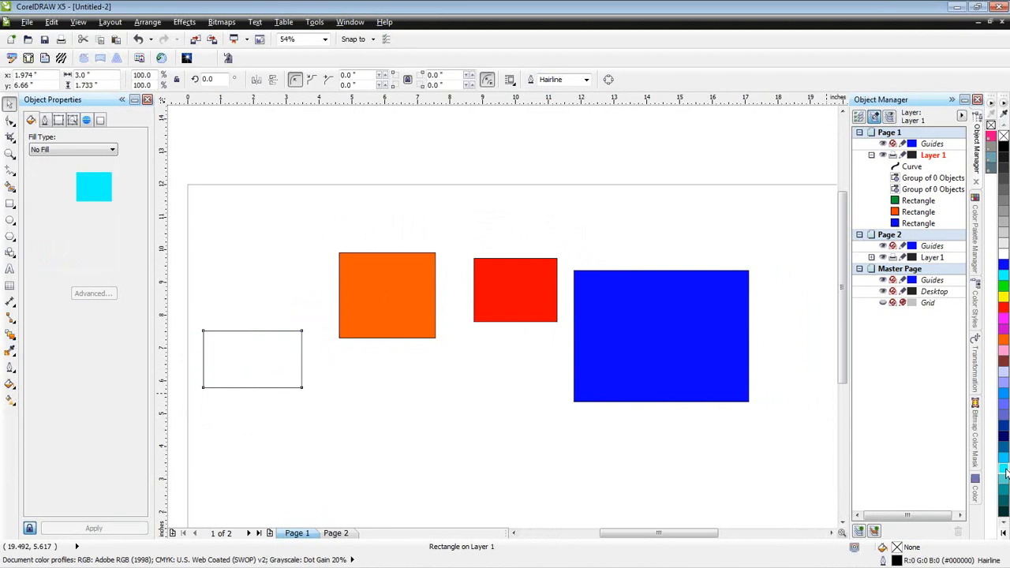
{"action": "left_click", "coordinate": [350, 395]}
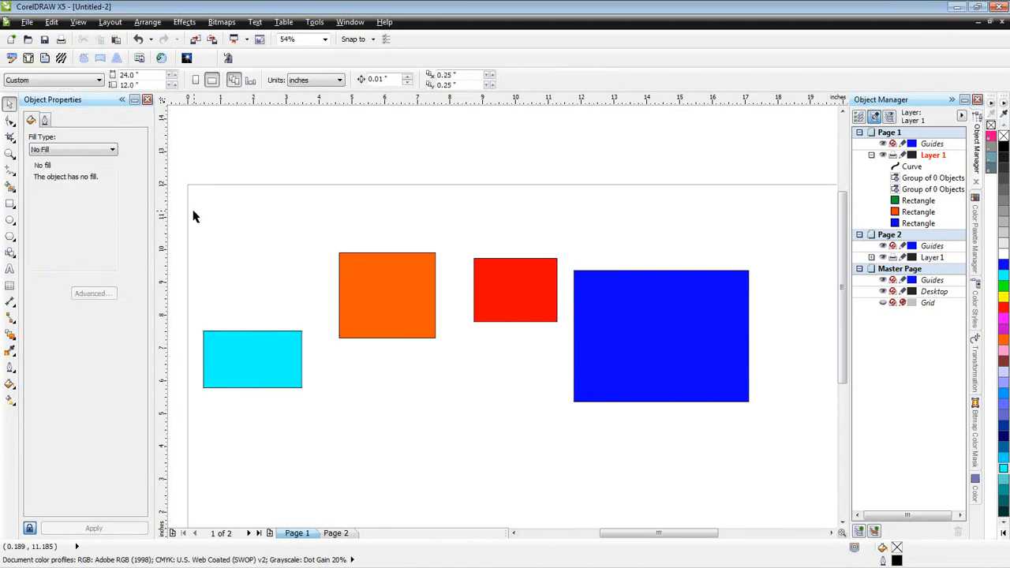
- Select all four rectangles and align them to their top edges with Align and Distribute
{"action": "left_click_drag", "start_coordinate": [181, 219], "coordinate": [777, 459]}
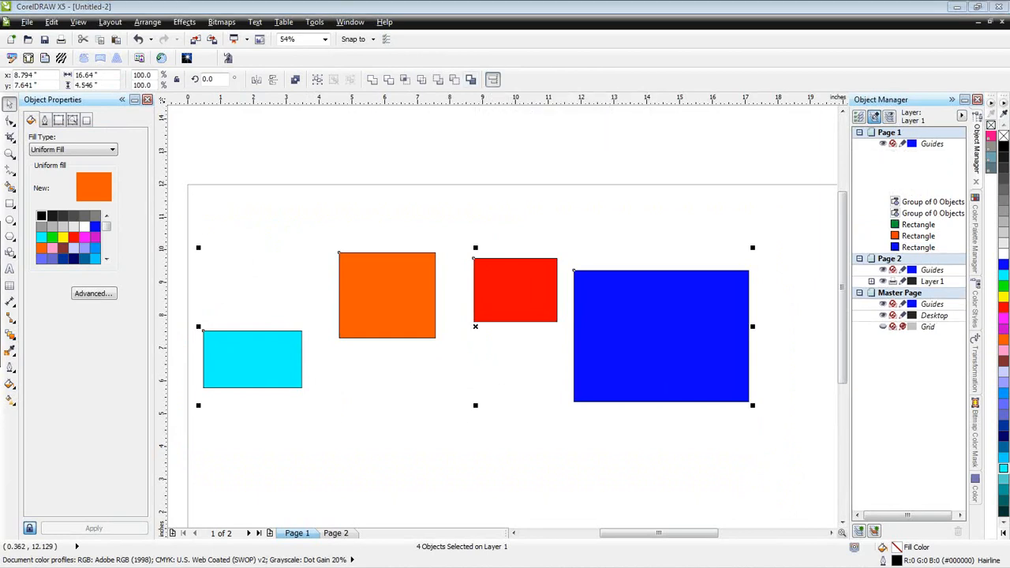
{"action": "key", "text": "ctrl+shift+a"}
{"action": "left_click_drag", "start_coordinate": [231, 174], "coordinate": [631, 105]}
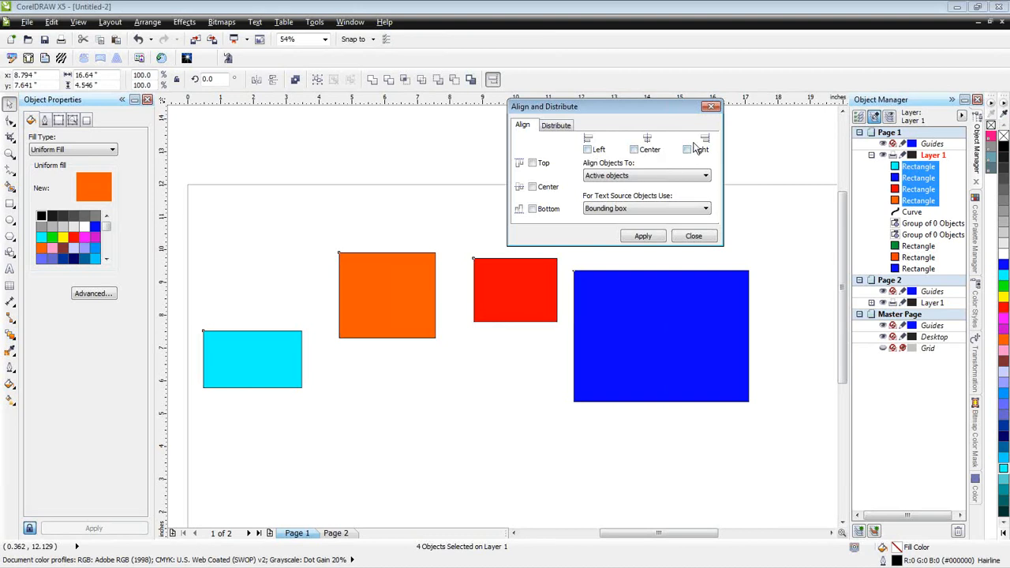
{"action": "left_click", "coordinate": [532, 164]}
{"action": "left_click", "coordinate": [643, 238]}
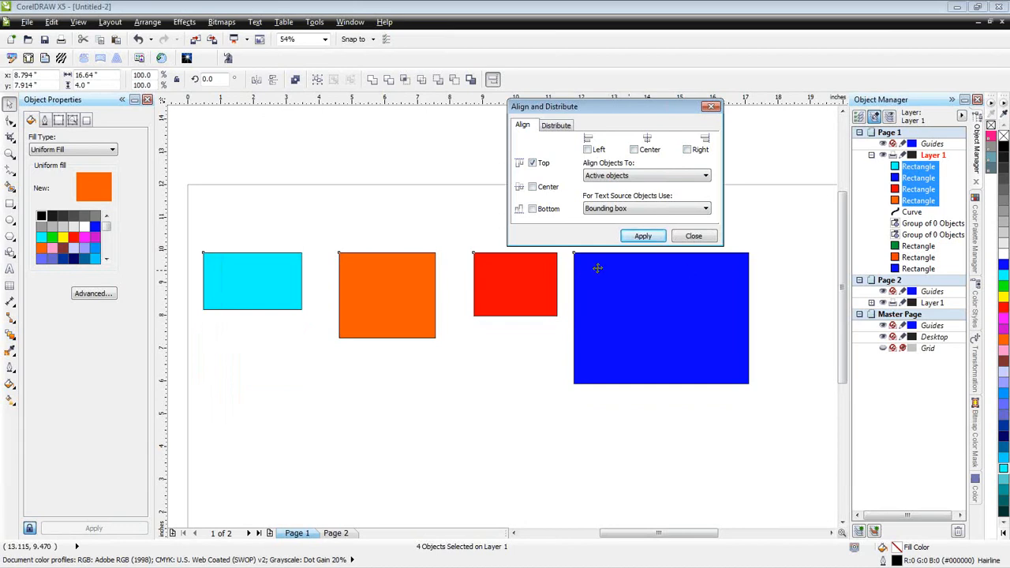
- Align the four rectangles by their vertical centres in a row and distribute them with equal horizontal spacing over the extent of selection
{"action": "left_click", "coordinate": [531, 187]}
{"action": "left_click", "coordinate": [642, 237]}
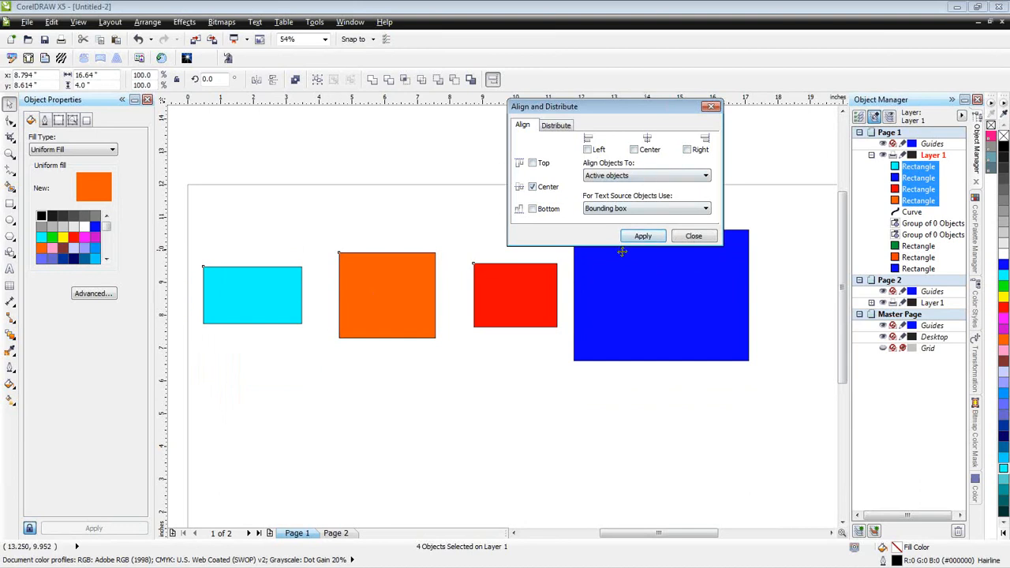
{"action": "left_click", "coordinate": [557, 125]}
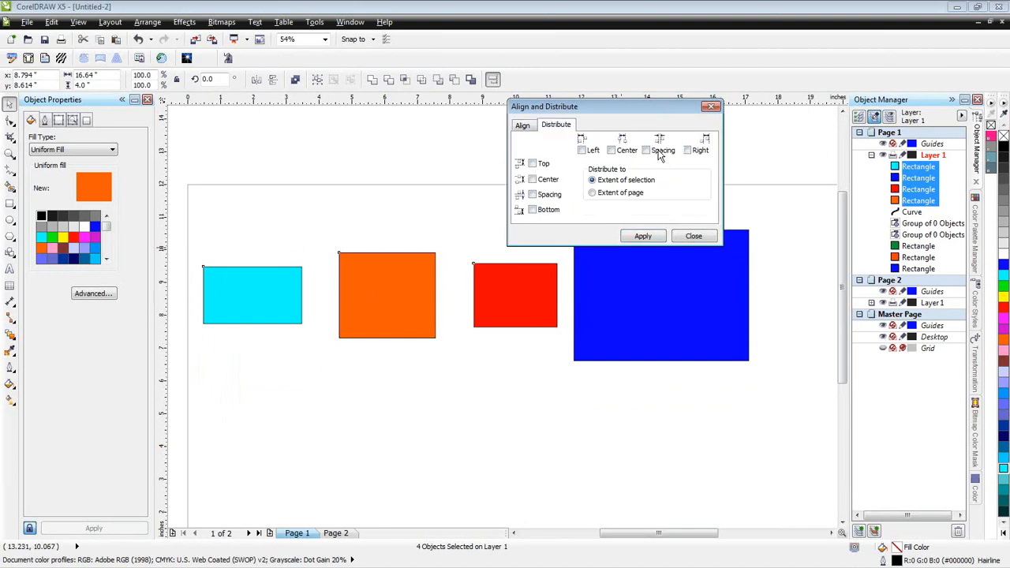
{"action": "left_click", "coordinate": [646, 151]}
{"action": "left_click", "coordinate": [644, 236]}
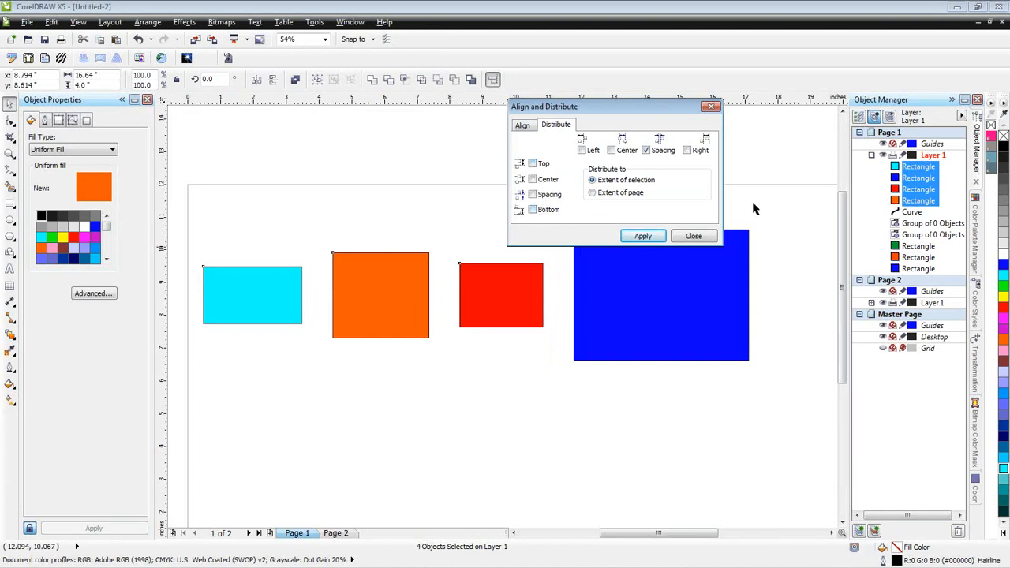
{"action": "left_click", "coordinate": [697, 238]}
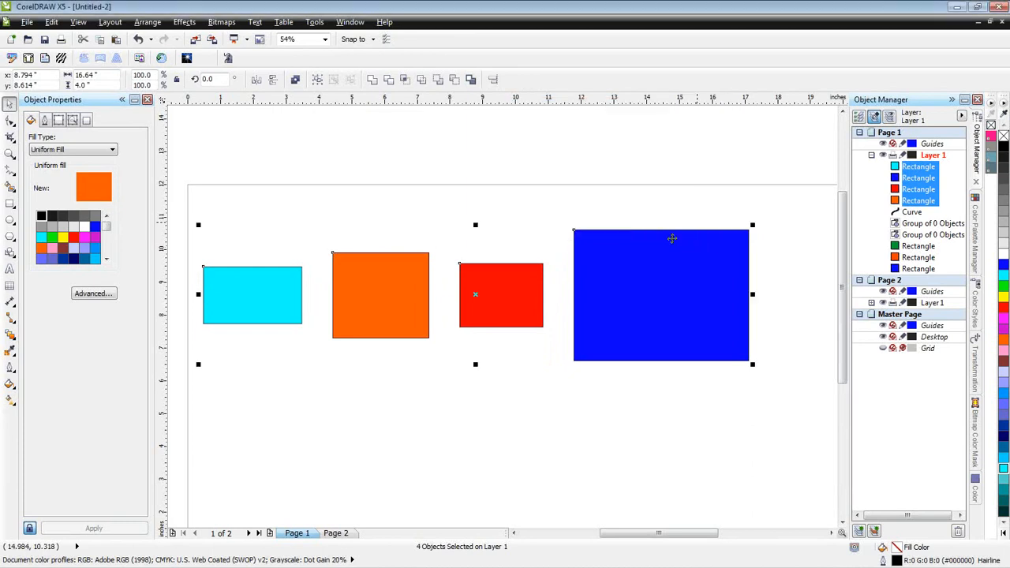
- Switch the four rectangles' alignment through top edges, centres and top edges again, ending with their bottom edges aligned
{"action": "left_click", "coordinate": [148, 22]}
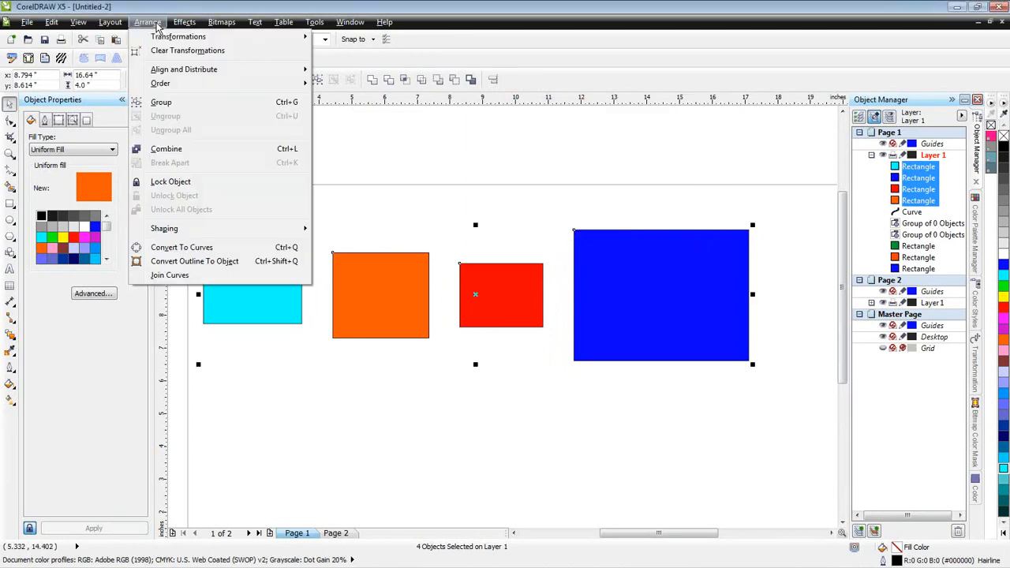
{"action": "mouse_move", "coordinate": [189, 74]}
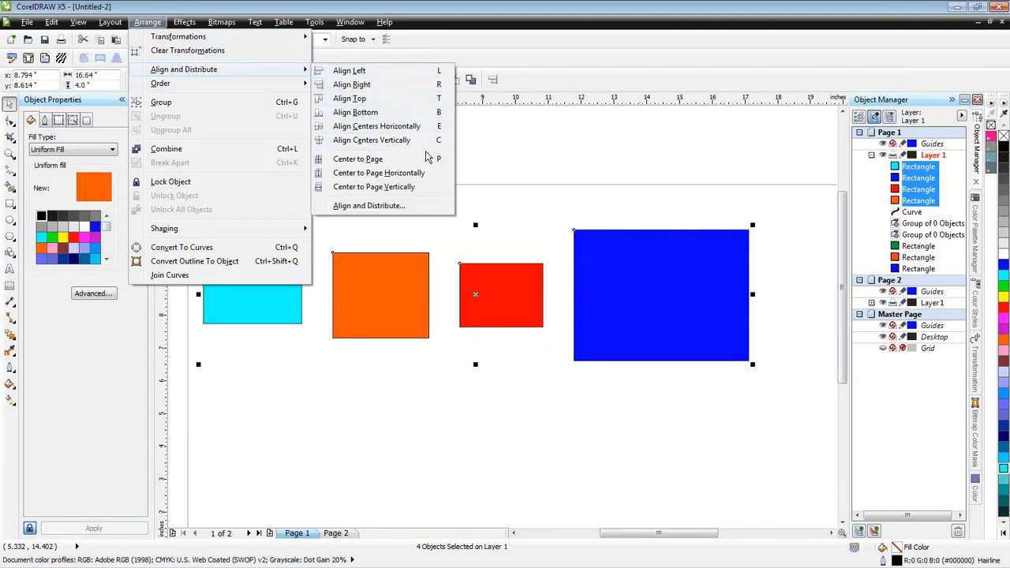
{"action": "left_click", "coordinate": [405, 98]}
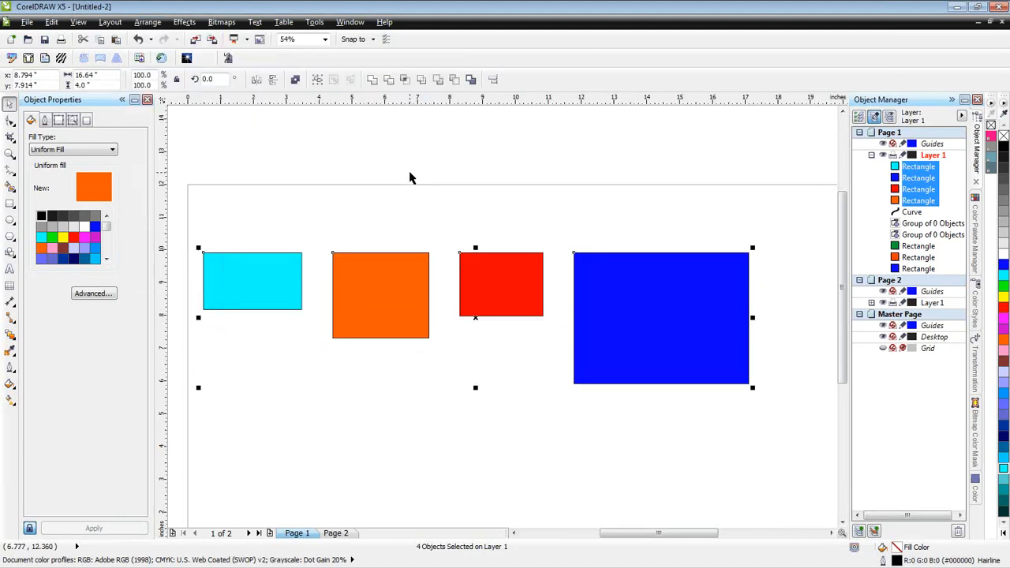
{"action": "key", "text": "e"}
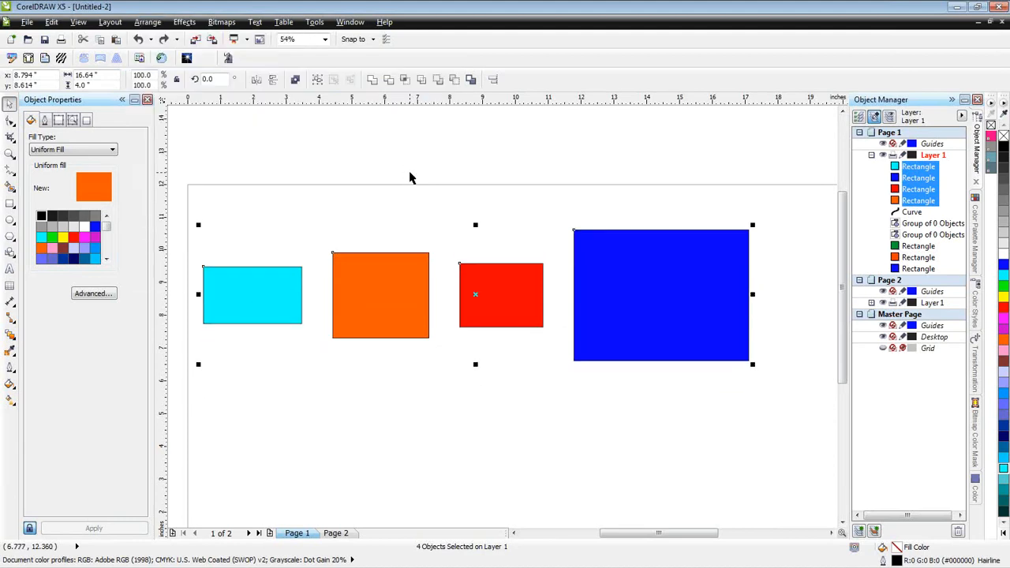
{"action": "key", "text": "t"}
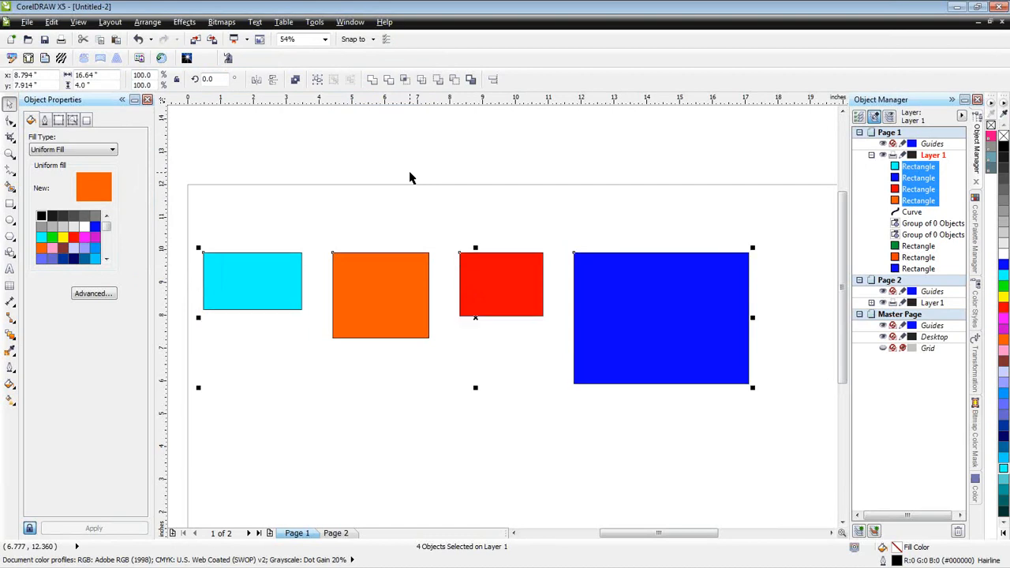
{"action": "key", "text": "b"}
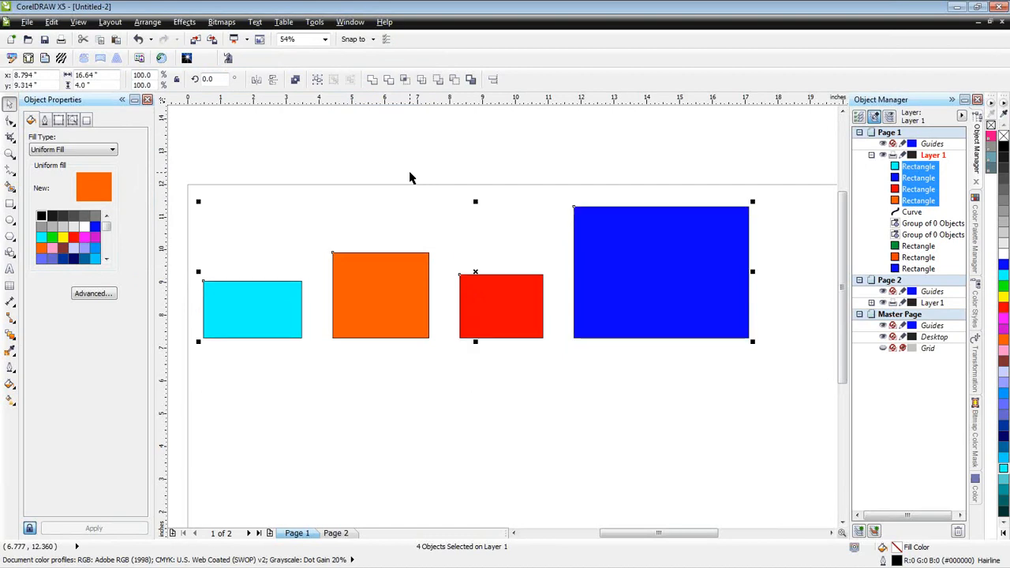
- Try aligning the four rectangles to their right edges, undo that alignment and clear the selection
{"action": "key", "text": "r"}
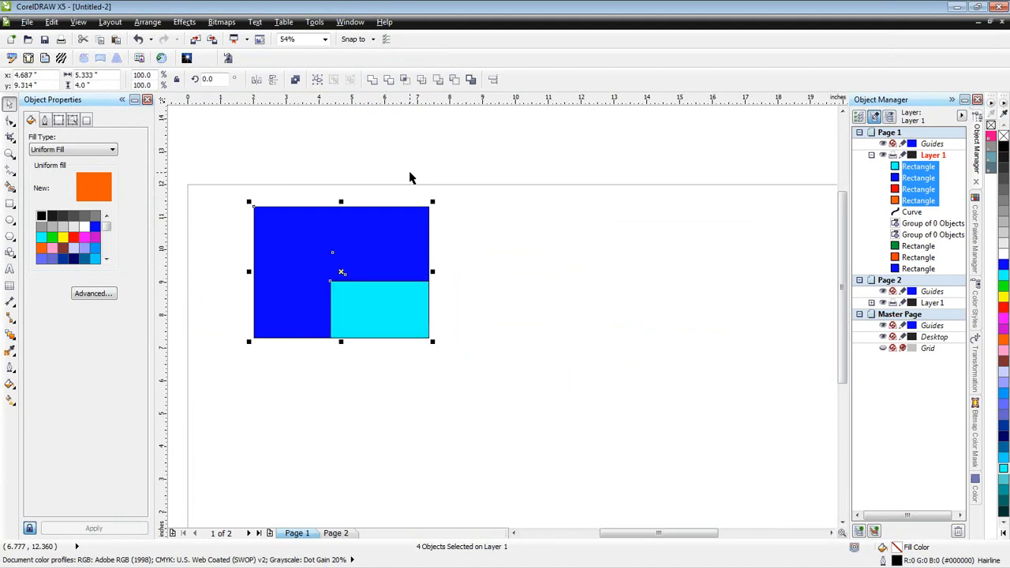
{"action": "key", "text": "ctrl+z"}
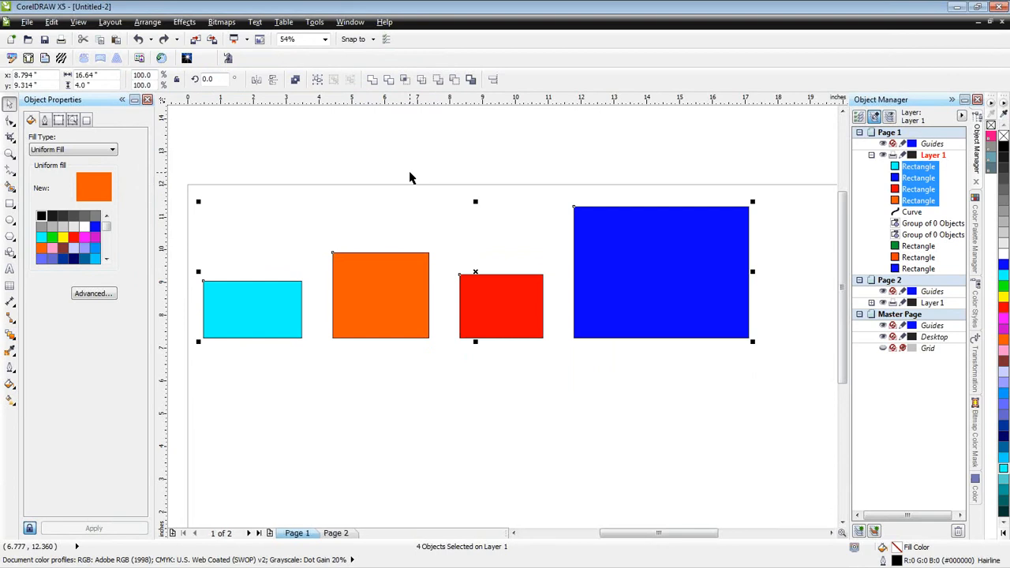
{"action": "left_click", "coordinate": [505, 150]}
- Marquee-select the red and blue rectangles, align their tops and restore the bottom alignment, repeating this with a marquee from the opposite corner
{"action": "left_click_drag", "start_coordinate": [446, 176], "coordinate": [785, 382]}
{"action": "key", "text": "t"}
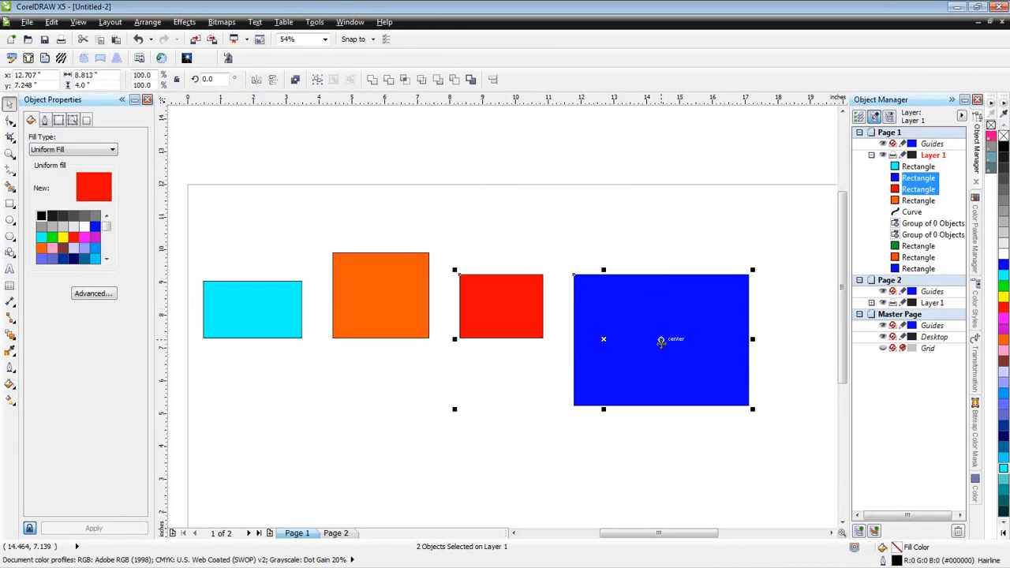
{"action": "key", "text": "b"}
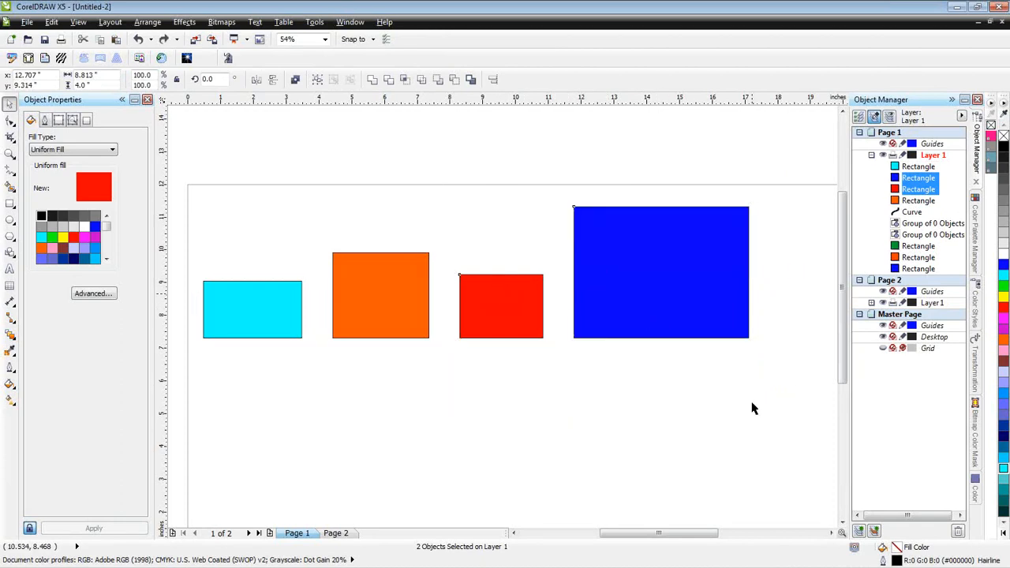
{"action": "left_click_drag", "start_coordinate": [771, 377], "coordinate": [455, 195]}
{"action": "key", "text": "t"}
{"action": "key", "text": "b"}
{"action": "left_click", "coordinate": [645, 418]}
- Select the red rectangle first and the blue one last, align their tops to the blue rectangle, and undo the alignment
{"action": "left_click", "coordinate": [638, 314]}
{"action": "left_click", "coordinate": [502, 306], "text": "shift"}
{"action": "left_click", "coordinate": [546, 356]}
{"action": "left_click", "coordinate": [503, 307]}
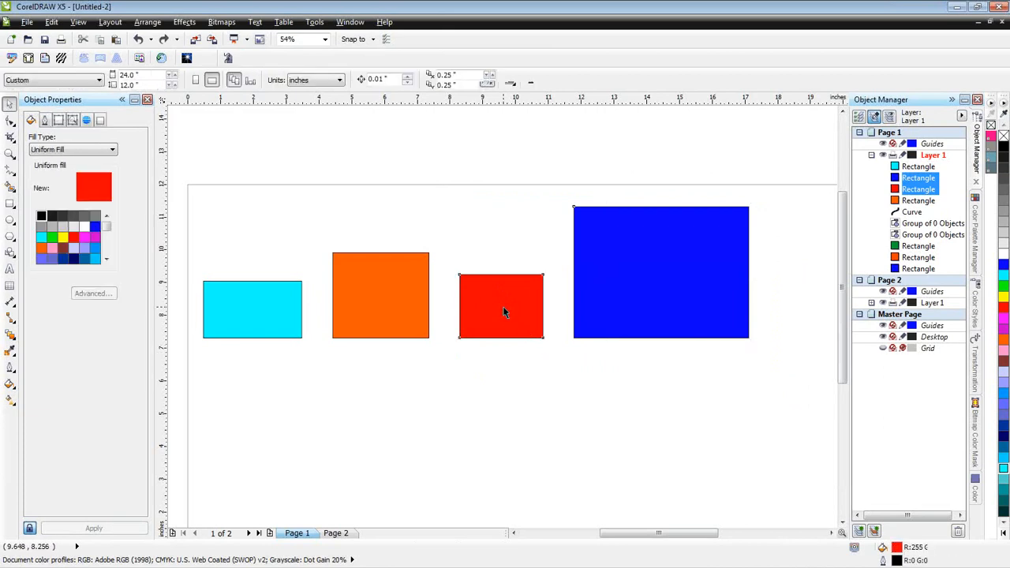
{"action": "left_click", "coordinate": [629, 286], "text": "shift"}
{"action": "key", "text": "t"}
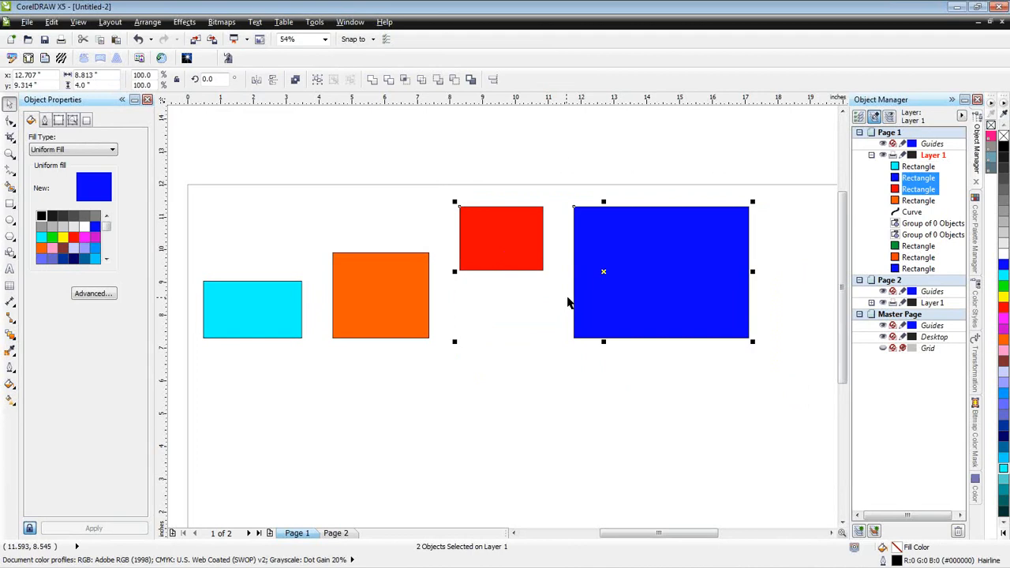
{"action": "key", "text": "ctrl+z"}
{"action": "left_click", "coordinate": [604, 421]}
- Repeat the top alignment of the red rectangle to the last-selected blue one, undo it and clear the selection
{"action": "left_click", "coordinate": [521, 312]}
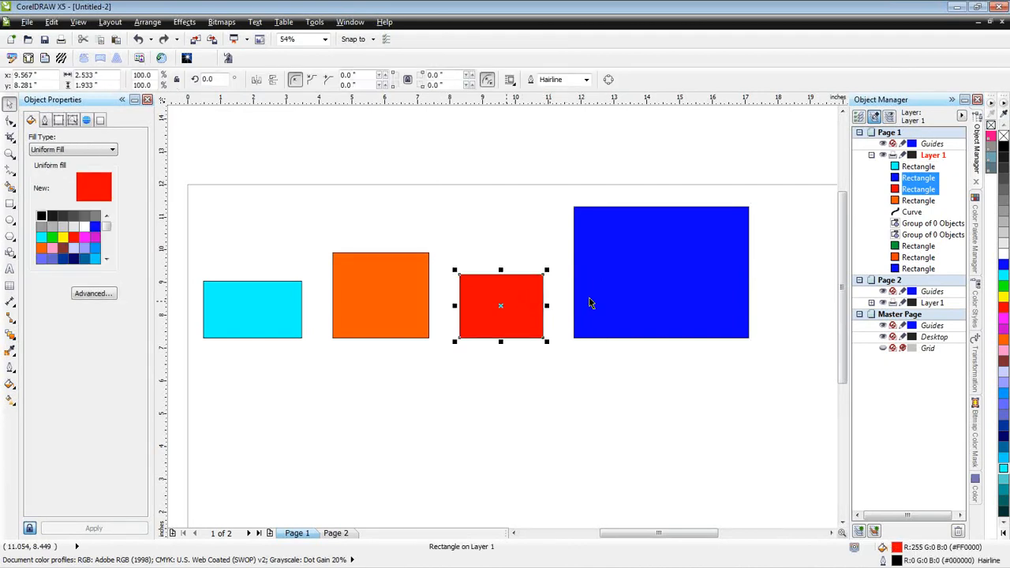
{"action": "left_click", "coordinate": [632, 270], "text": "shift"}
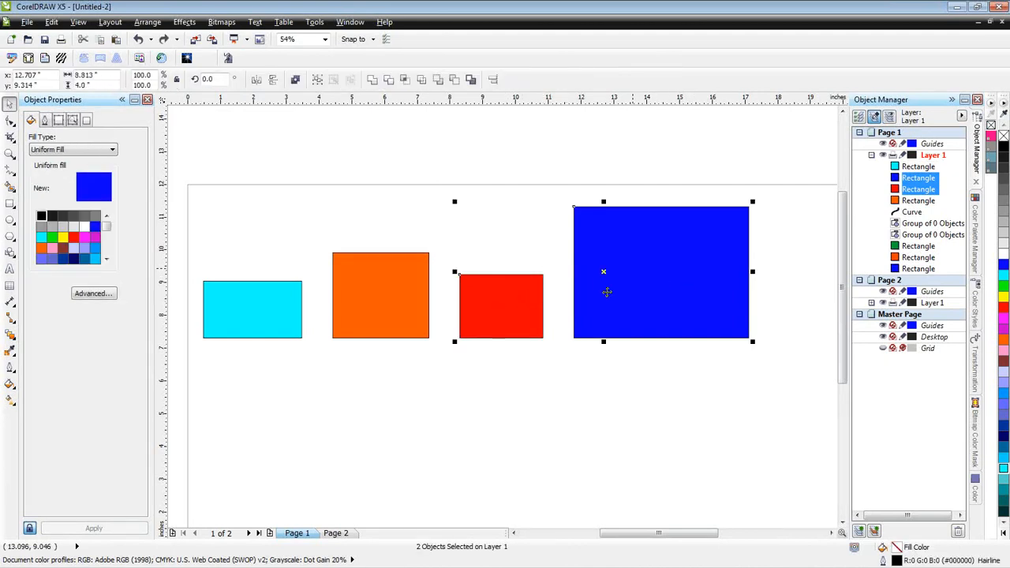
{"action": "key", "text": "t"}
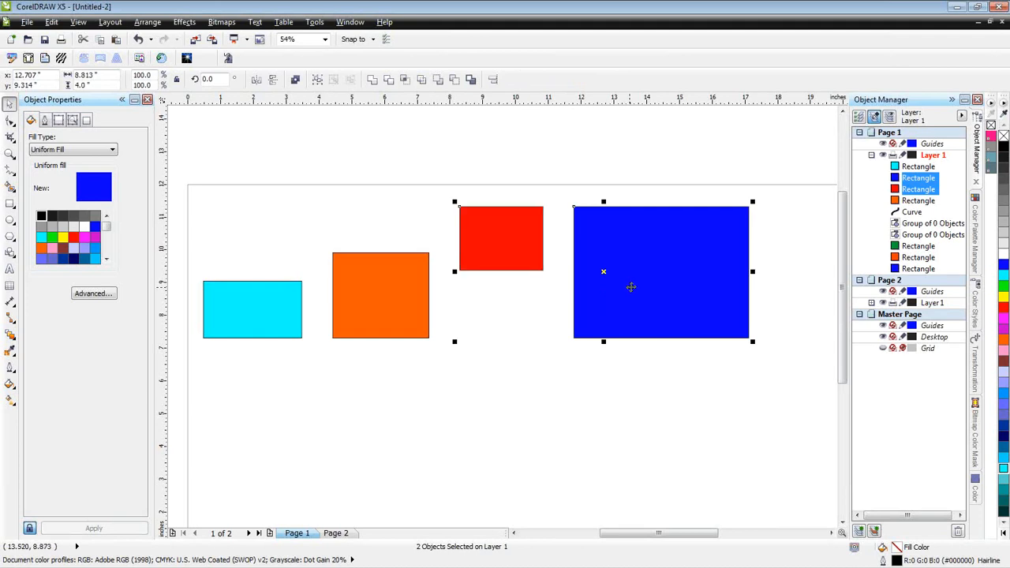
{"action": "key", "text": "ctrl+z"}
{"action": "left_click", "coordinate": [629, 399]}
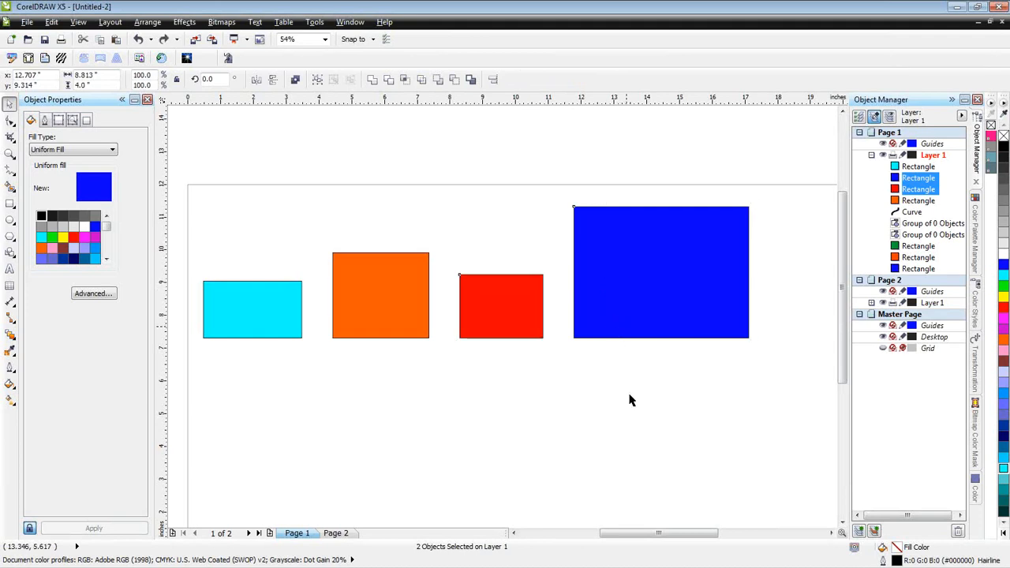
- Select the blue rectangle first and the red one last, align their tops to the red rectangle, undo it and deselect both
{"action": "left_click", "coordinate": [651, 256]}
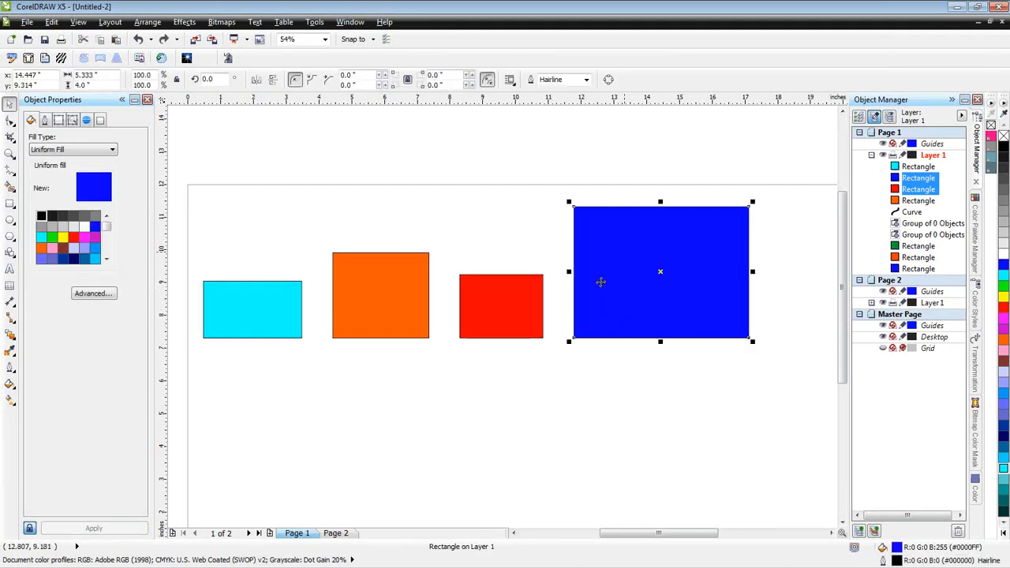
{"action": "left_click", "coordinate": [486, 296], "text": "shift"}
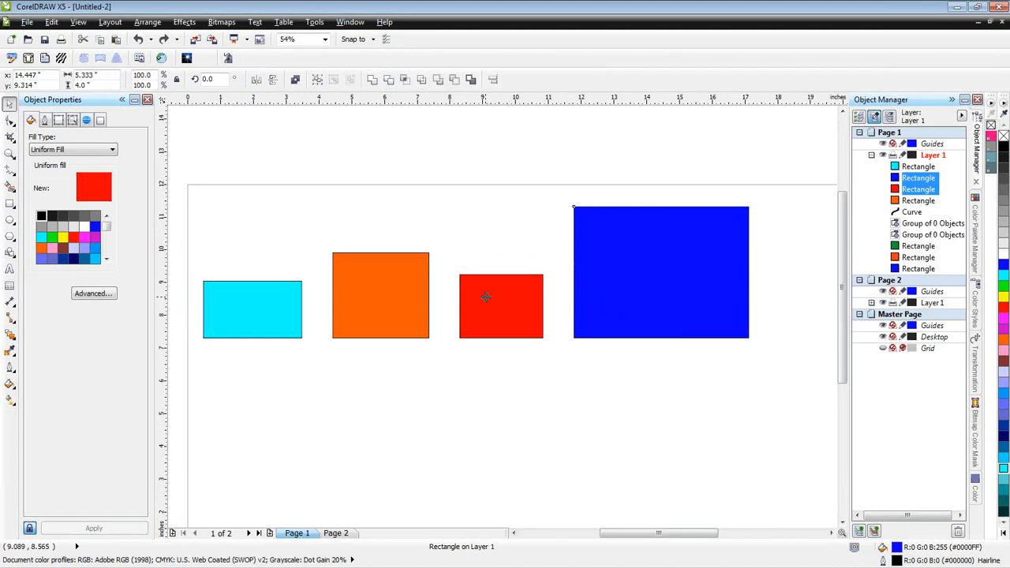
{"action": "key", "text": "t"}
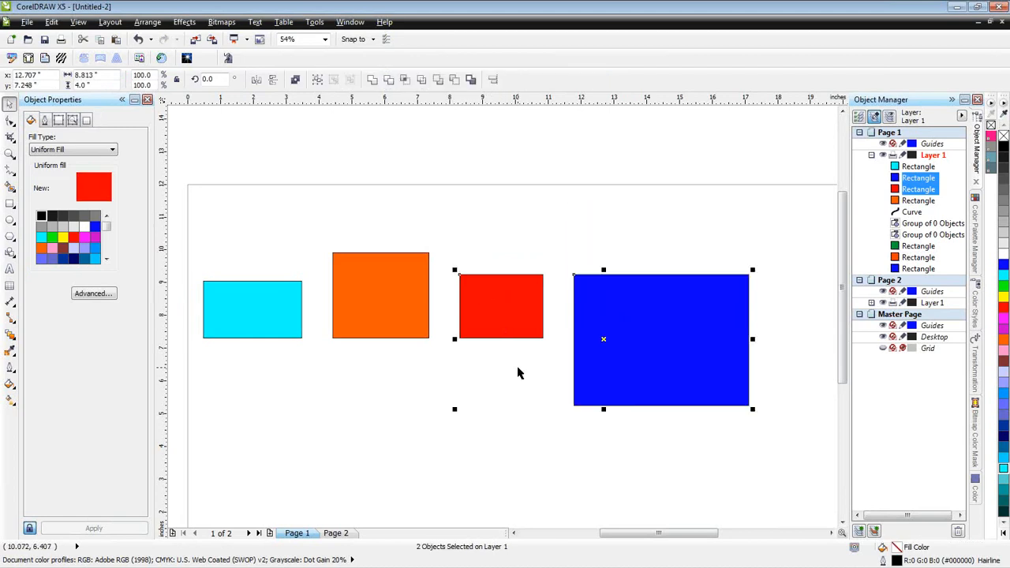
{"action": "key", "text": "ctrl+z"}
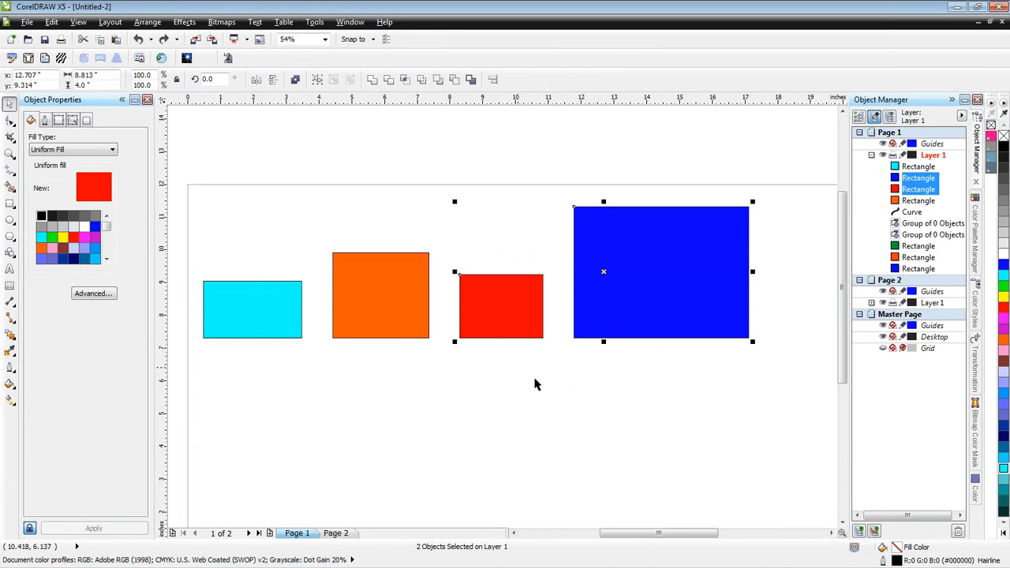
{"action": "left_click", "coordinate": [547, 387]}
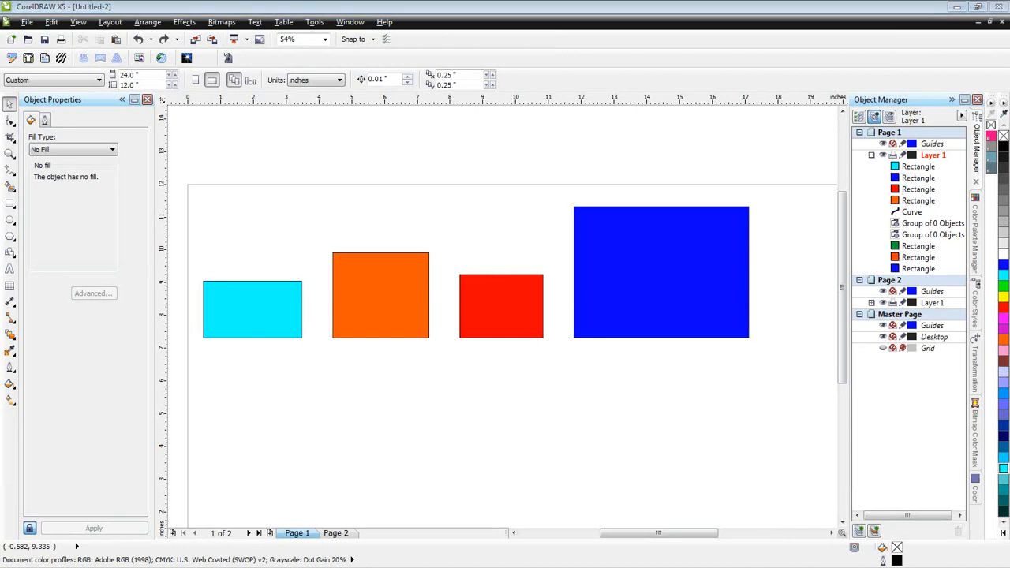
- Group the cyan, orange, red and blue rectangles and move the group about 1.4 inches right and 0.1 inch up
{"action": "left_click", "coordinate": [560, 384]}
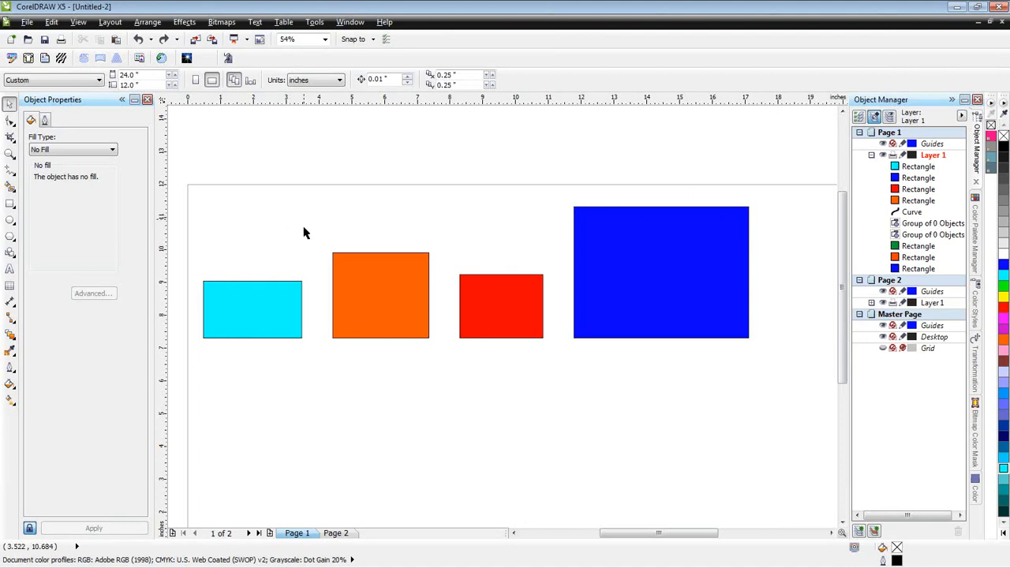
{"action": "left_click_drag", "start_coordinate": [797, 389], "coordinate": [185, 181]}
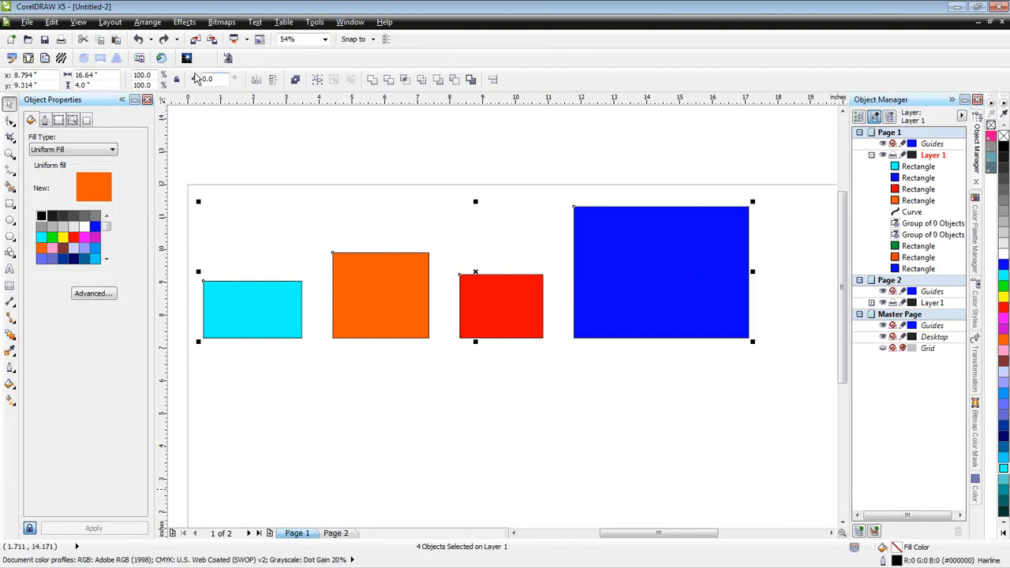
{"action": "left_click", "coordinate": [149, 22]}
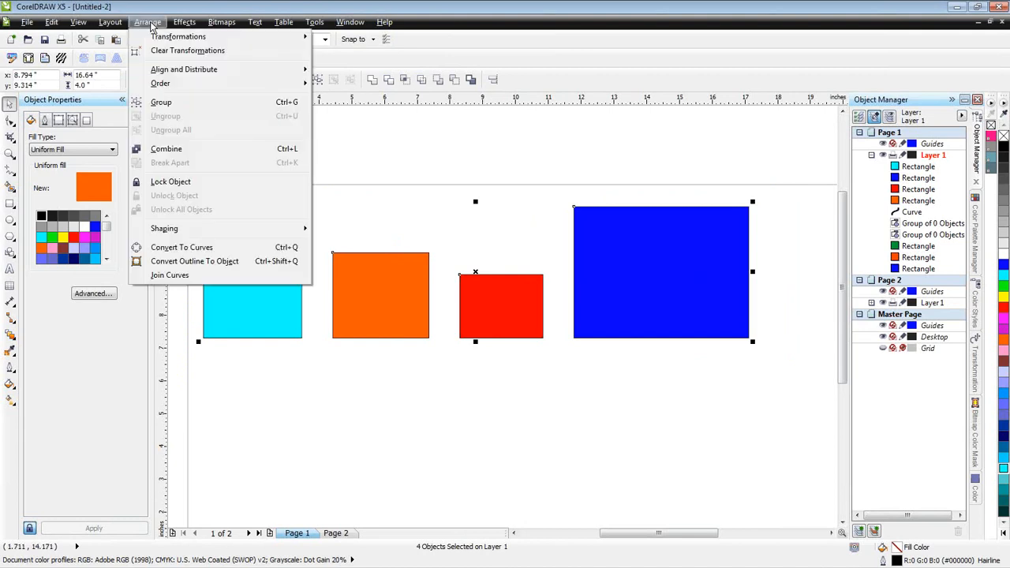
{"action": "left_click", "coordinate": [237, 102]}
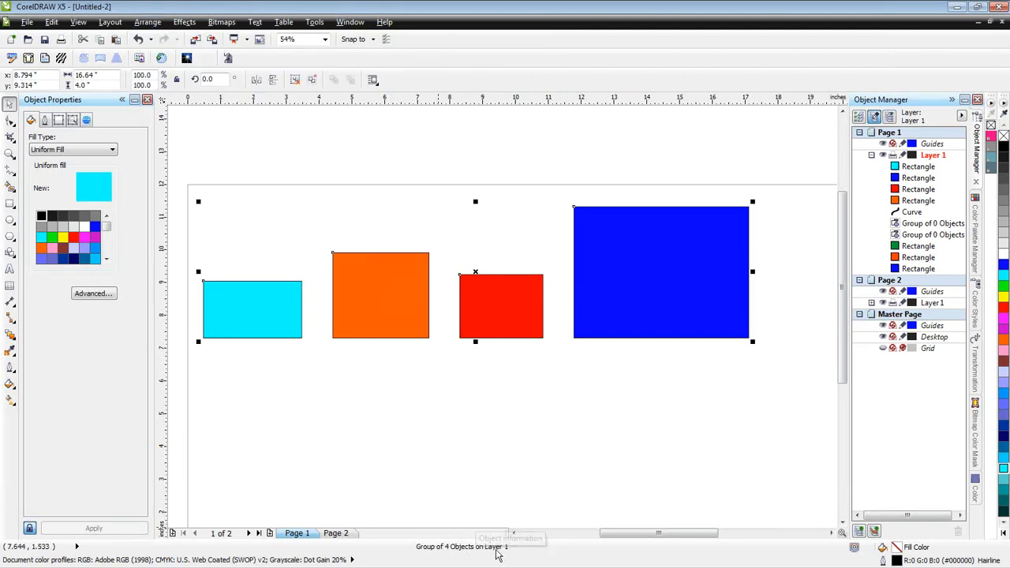
{"action": "left_click_drag", "start_coordinate": [605, 318], "coordinate": [651, 313]}
{"action": "left_click", "coordinate": [587, 404]}
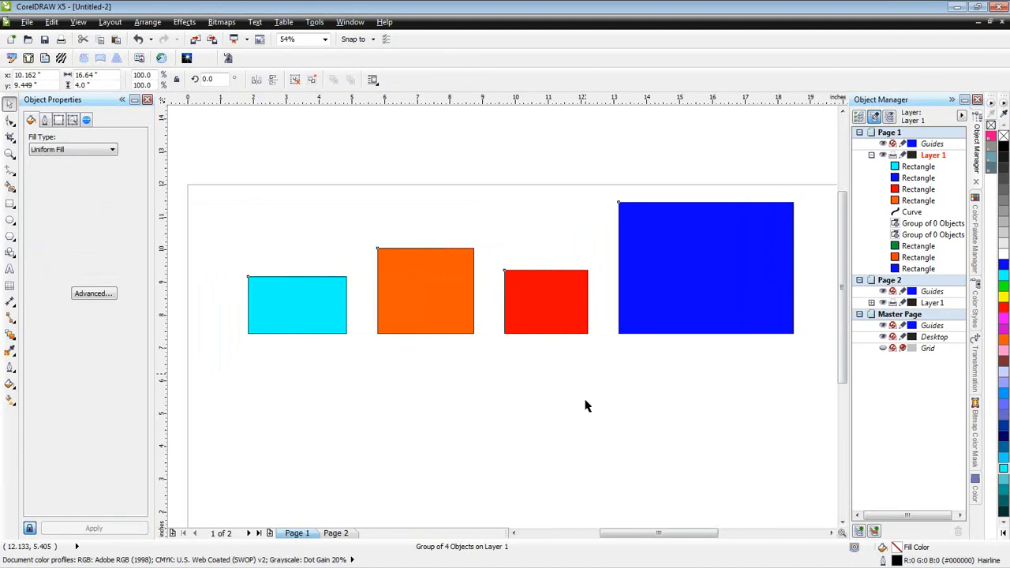
- Ungroup the four rectangles and combine them into a single curve object
{"action": "left_click", "coordinate": [649, 314]}
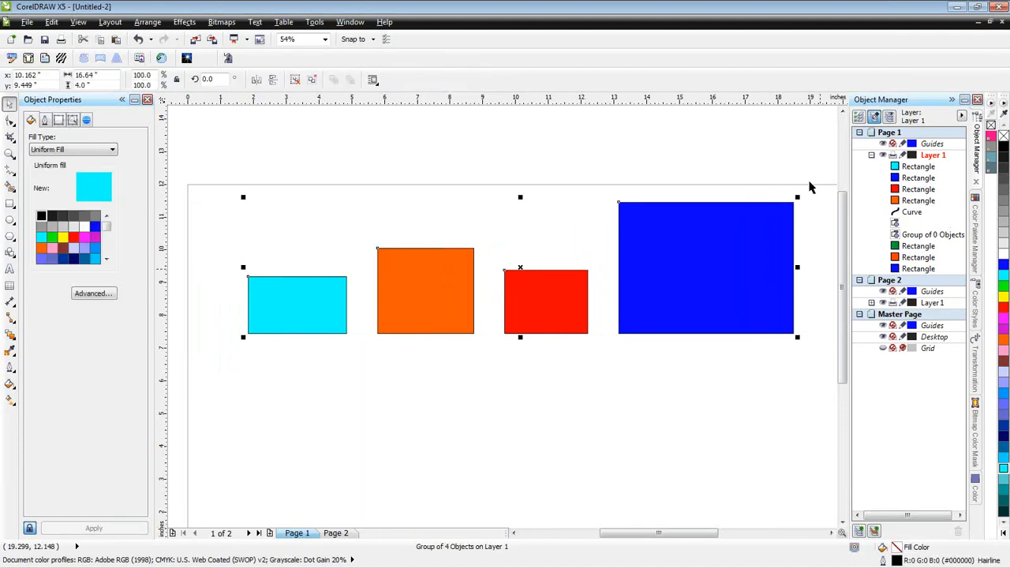
{"action": "key", "text": "ctrl+u"}
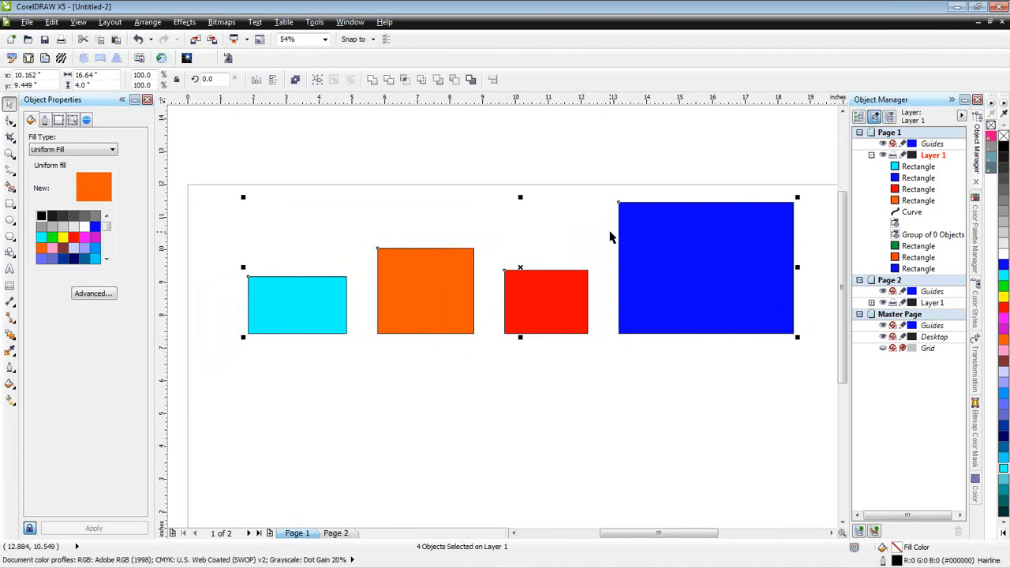
{"action": "left_click", "coordinate": [297, 85]}
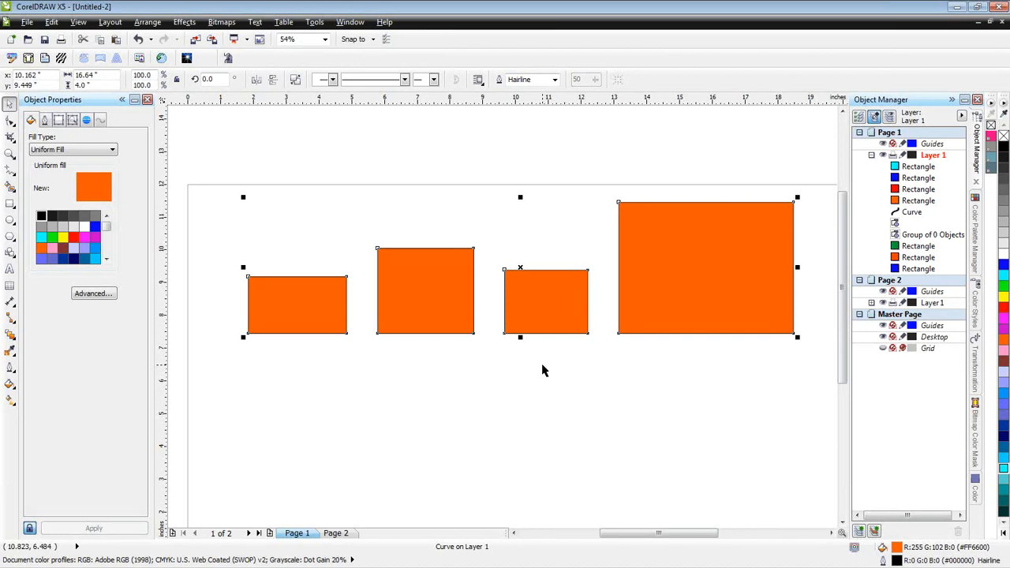
- Break the combined curve apart, select the third rectangle on its own, and undo the break apart
{"action": "right_click", "coordinate": [550, 299]}
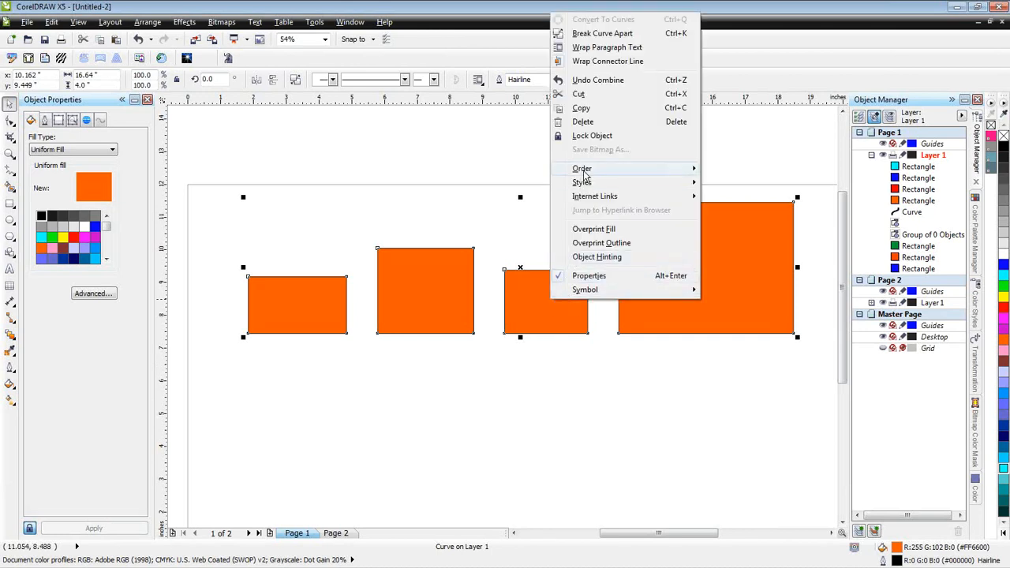
{"action": "left_click", "coordinate": [596, 81]}
{"action": "left_click", "coordinate": [676, 292]}
{"action": "left_click", "coordinate": [627, 401]}
{"action": "left_click", "coordinate": [543, 319]}
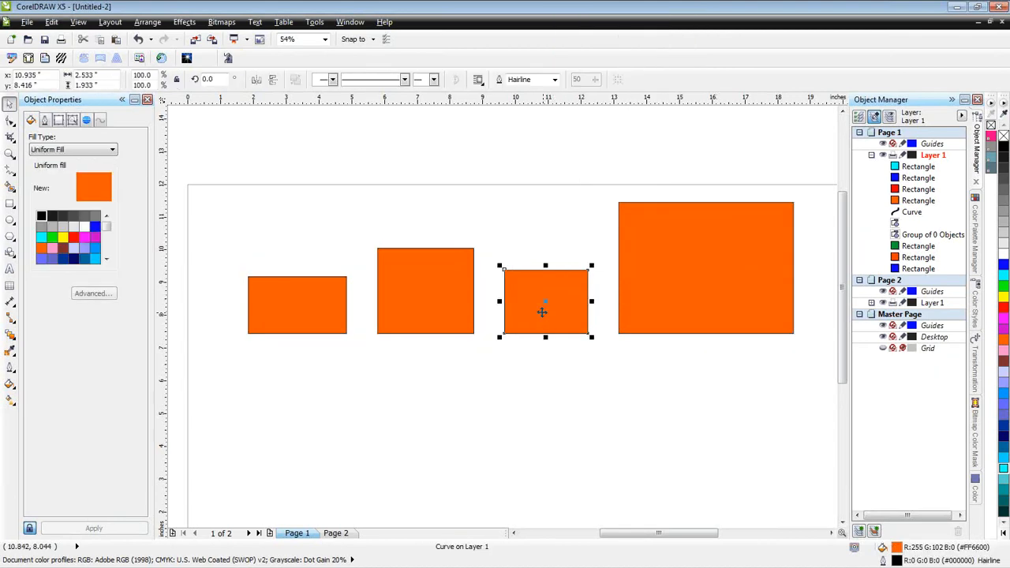
{"action": "key", "text": "ctrl+z"}
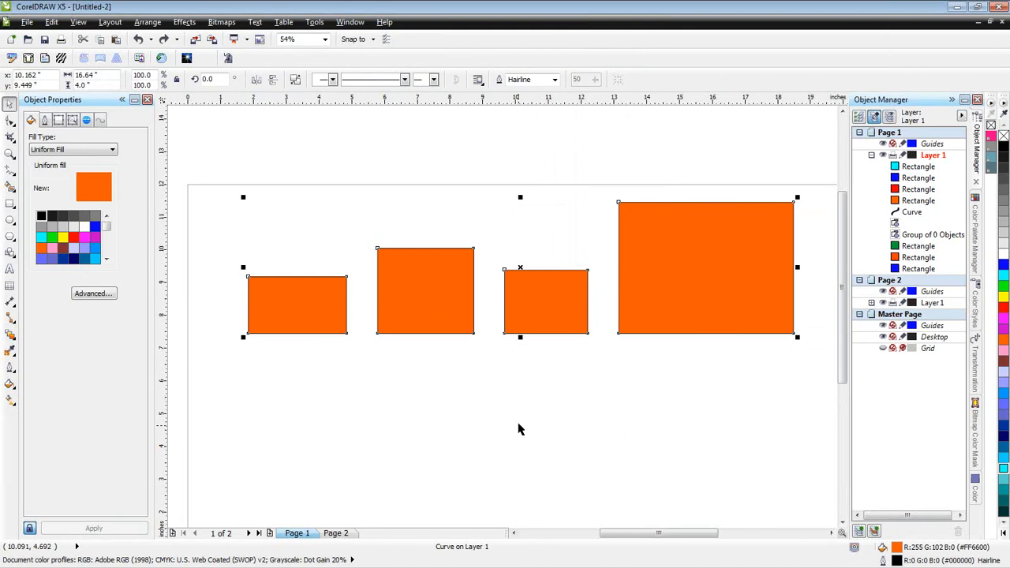
- Move the combined curve slightly down and left, fill it blue, and undo back to the four separately coloured rectangles
{"action": "left_click_drag", "start_coordinate": [647, 322], "coordinate": [635, 356]}
{"action": "left_click", "coordinate": [1002, 266]}
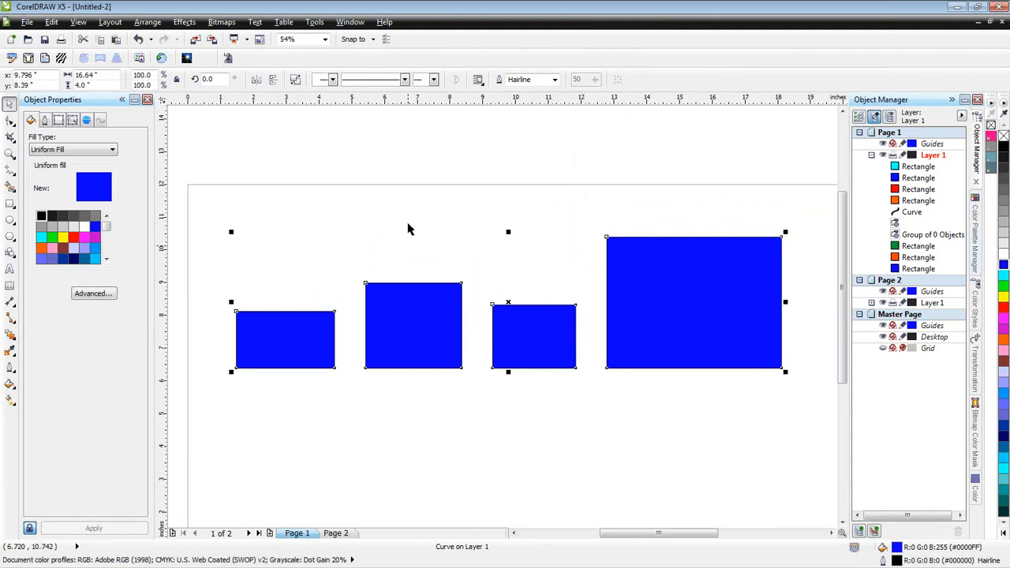
{"action": "key", "text": "ctrl+z"}
{"action": "key", "text": "ctrl+z"}
{"action": "key", "text": "ctrl+z"}
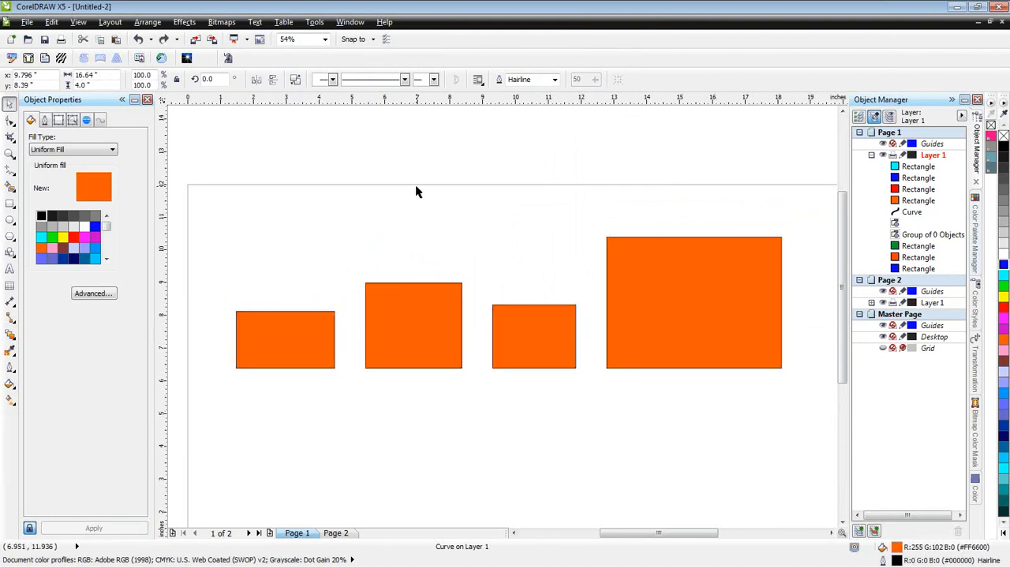
{"action": "key", "text": "Escape"}
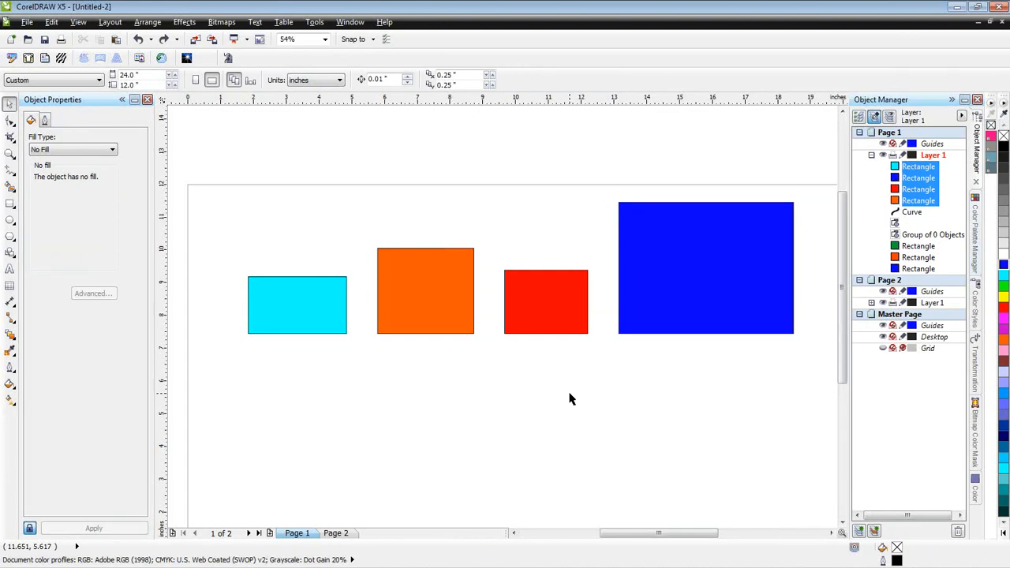
- Delete all four rectangles and add the artistic text "TEST" to the empty page
{"action": "left_click_drag", "start_coordinate": [237, 163], "coordinate": [809, 381]}
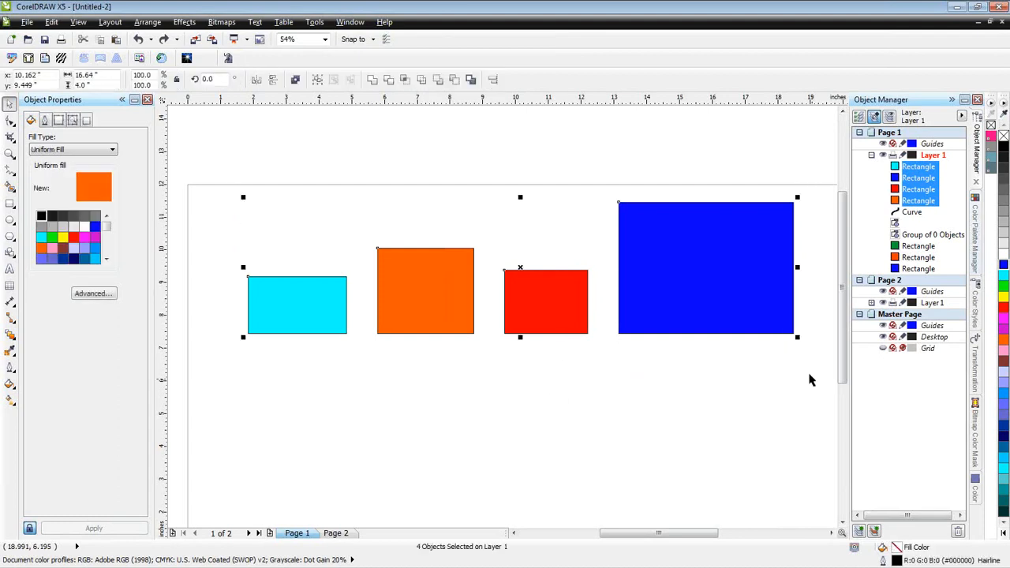
{"action": "key", "text": "Delete"}
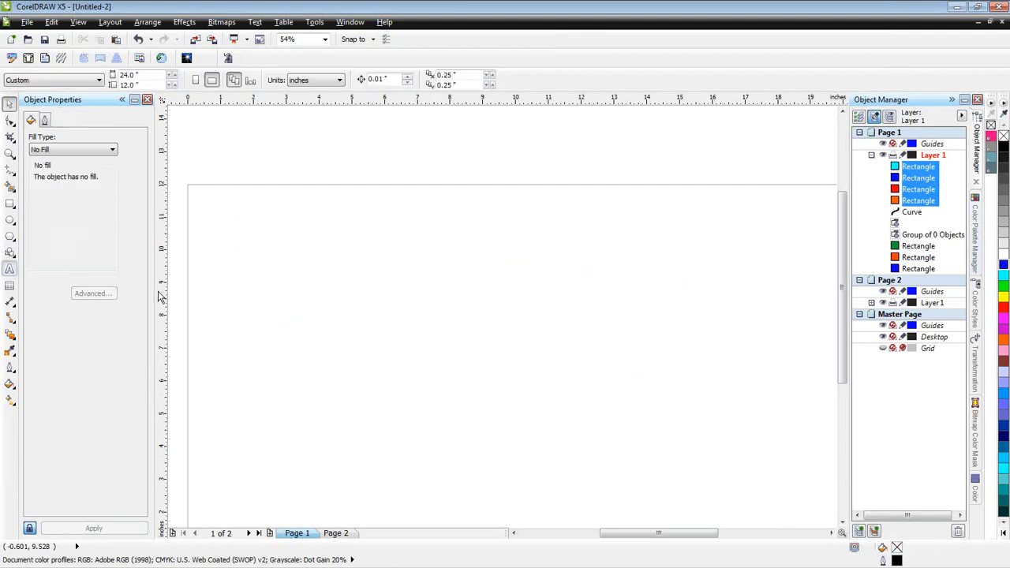
{"action": "left_click", "coordinate": [396, 326]}
{"action": "type", "text": "TEST"}
{"action": "key", "text": "ctrl+space"}
- Scale the TEST text up to about 292 pt, move it to the upper middle of the page and set its font to Arial Black
{"action": "left_click_drag", "start_coordinate": [436, 336], "coordinate": [784, 432]}
{"action": "left_click_drag", "start_coordinate": [618, 387], "coordinate": [549, 301]}
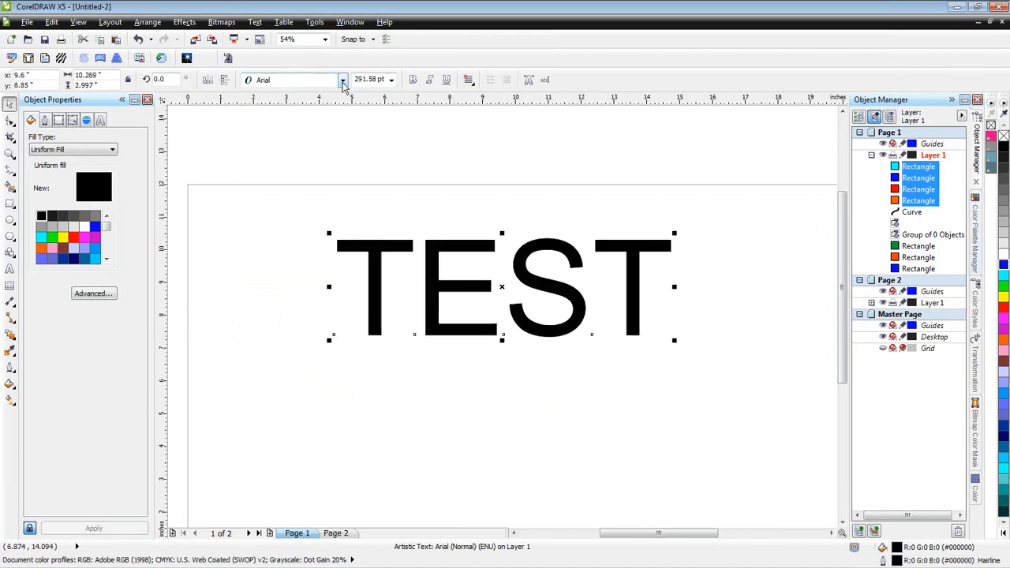
{"action": "left_click", "coordinate": [343, 81]}
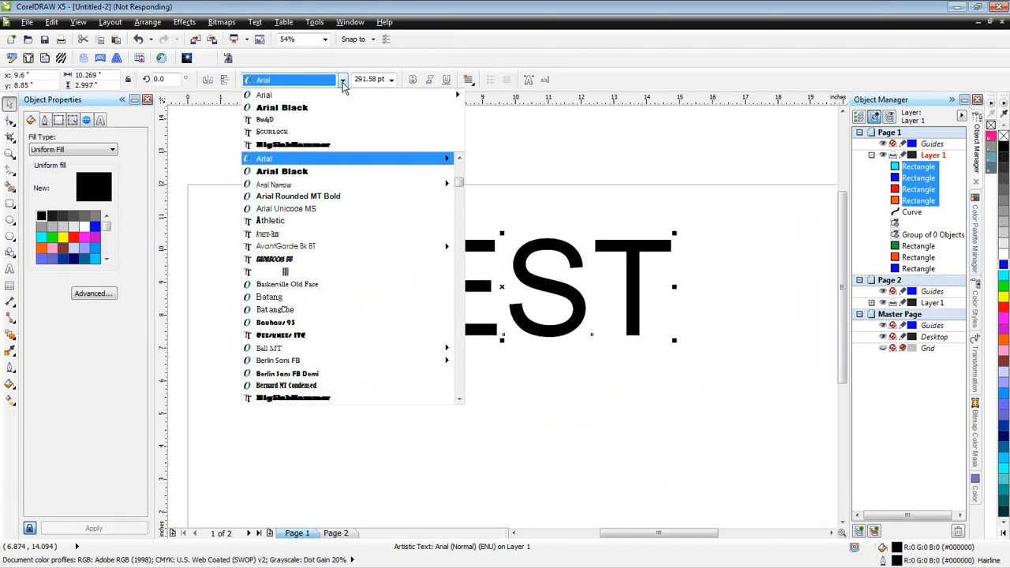
{"action": "left_click", "coordinate": [309, 108]}
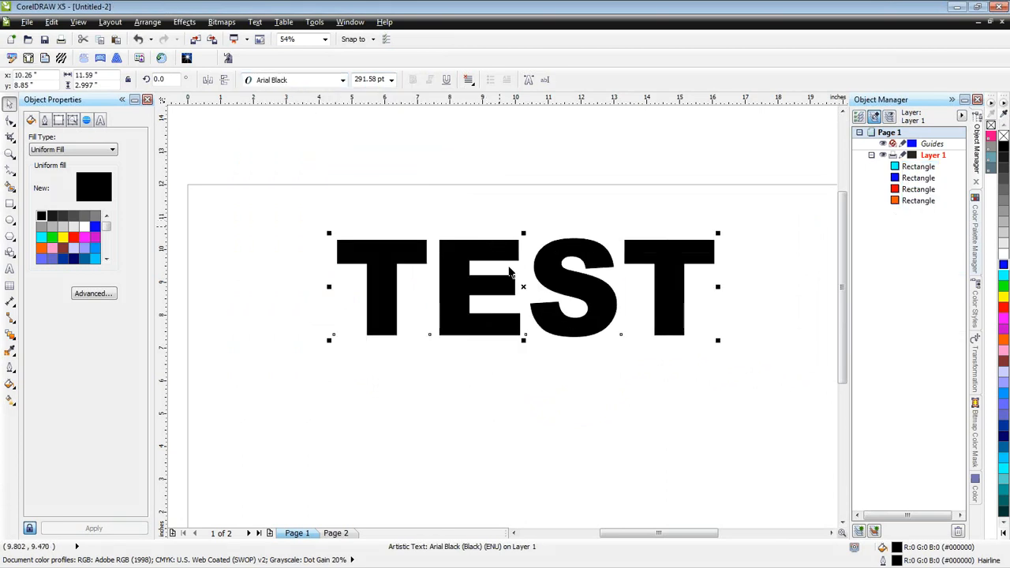
- Give the TEST text a red 16.0 pt outline and move it slightly down and left
{"action": "left_click", "coordinate": [45, 121]}
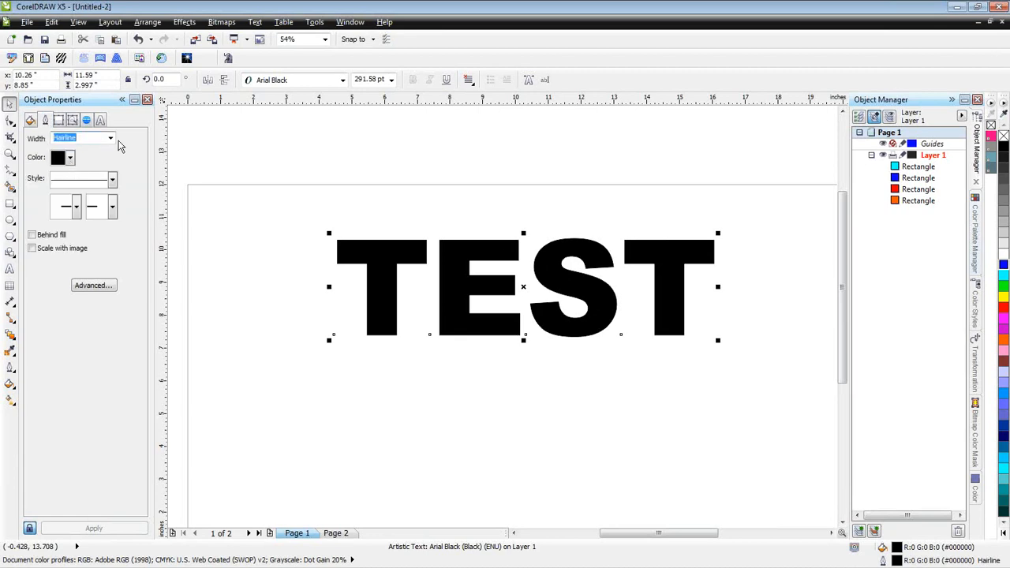
{"action": "left_click", "coordinate": [74, 158]}
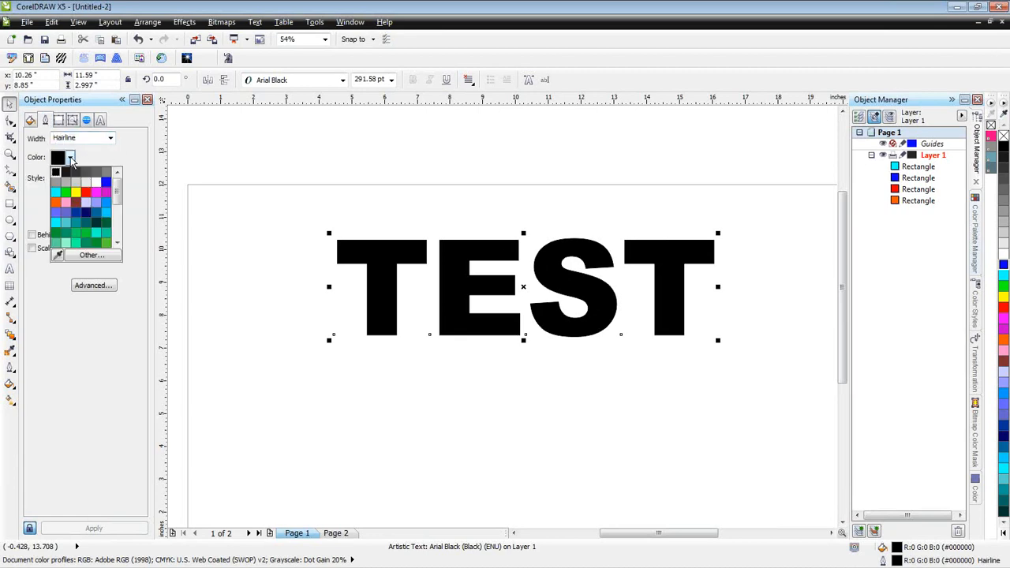
{"action": "left_click", "coordinate": [86, 198]}
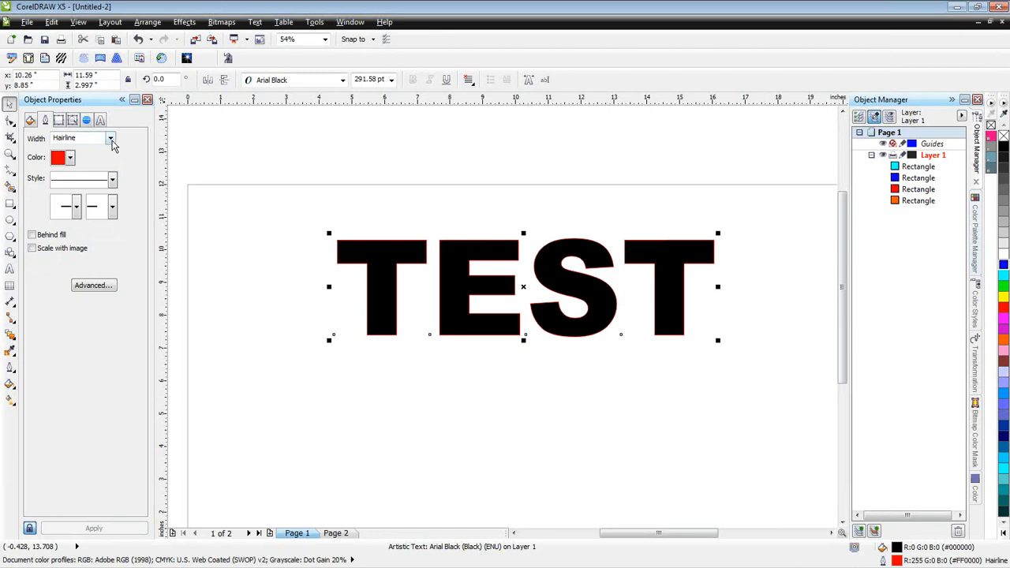
{"action": "left_click", "coordinate": [111, 139]}
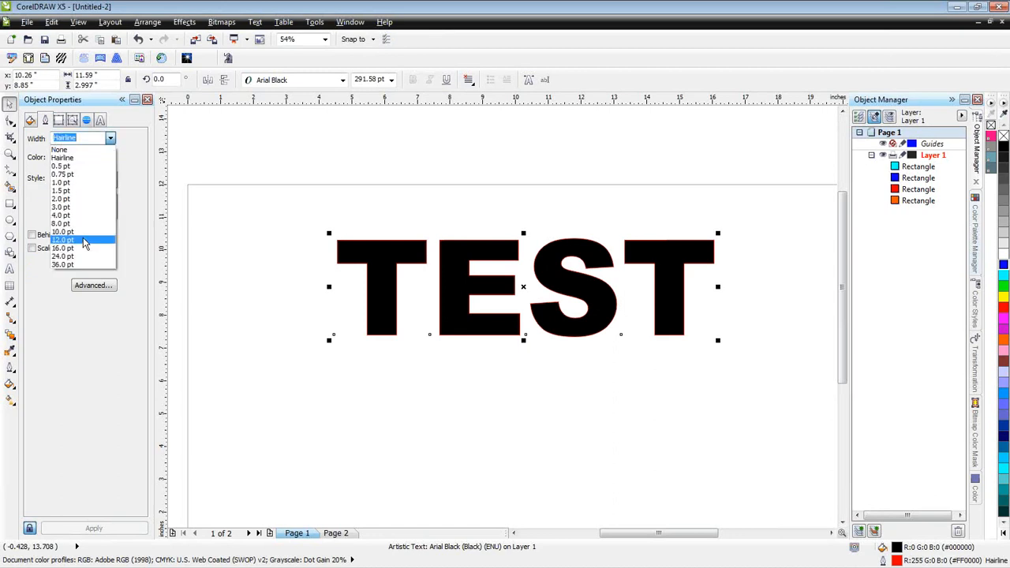
{"action": "left_click", "coordinate": [83, 248]}
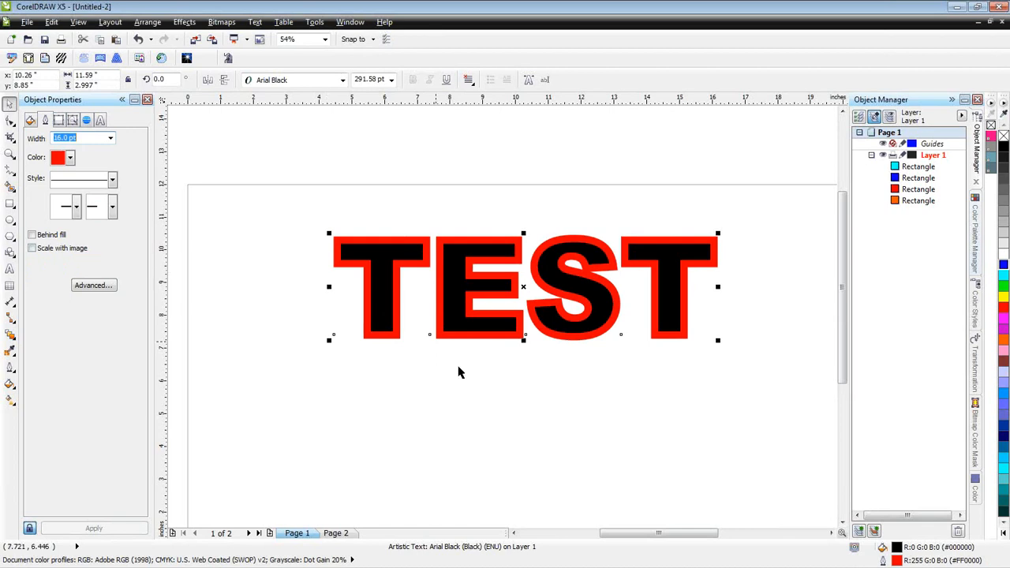
{"action": "left_click_drag", "start_coordinate": [574, 272], "coordinate": [561, 292]}
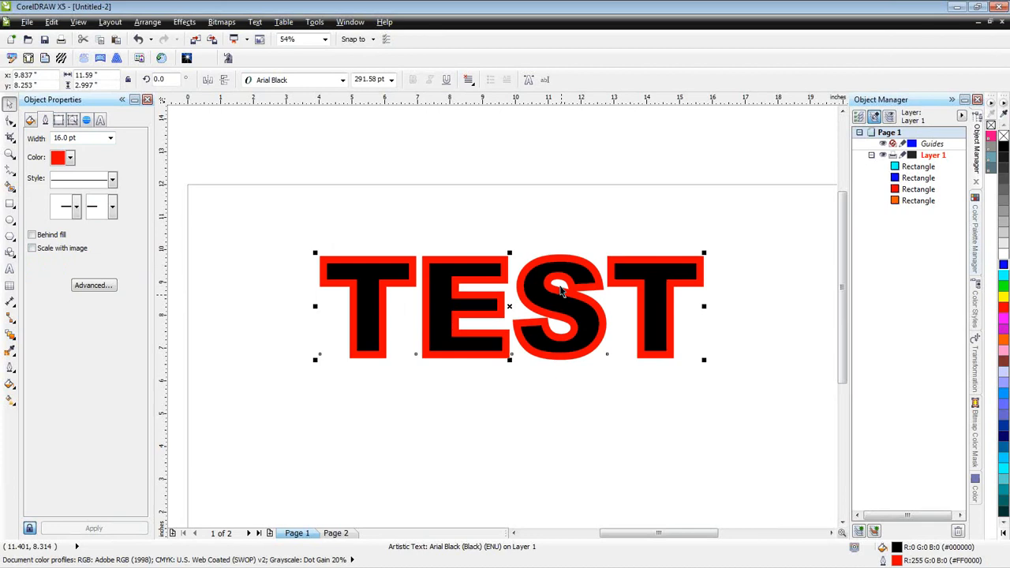
- Deselect the text and display the drawing in wireframe view
{"action": "key", "text": "Escape"}
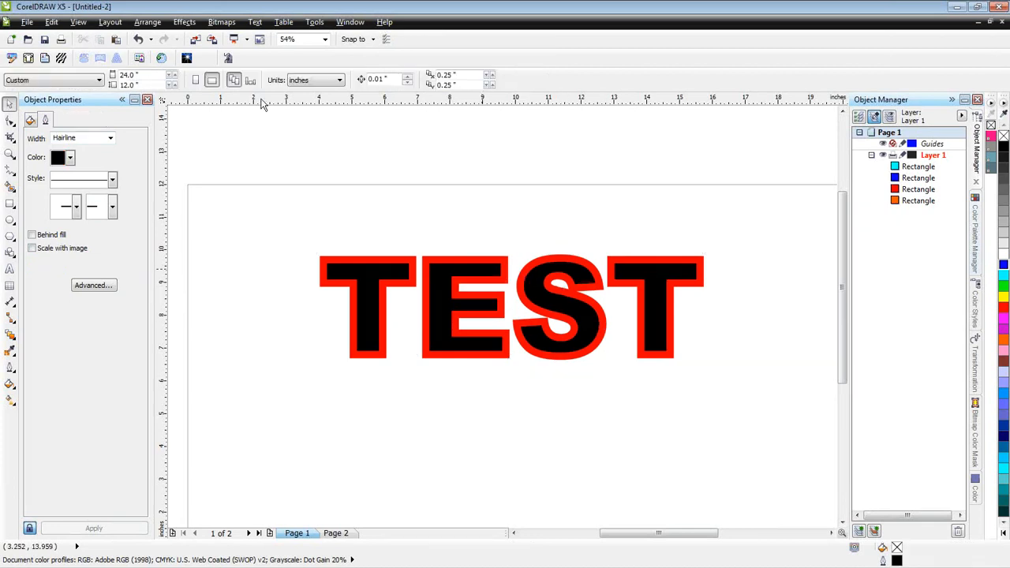
{"action": "left_click", "coordinate": [80, 23]}
{"action": "left_click", "coordinate": [87, 36]}
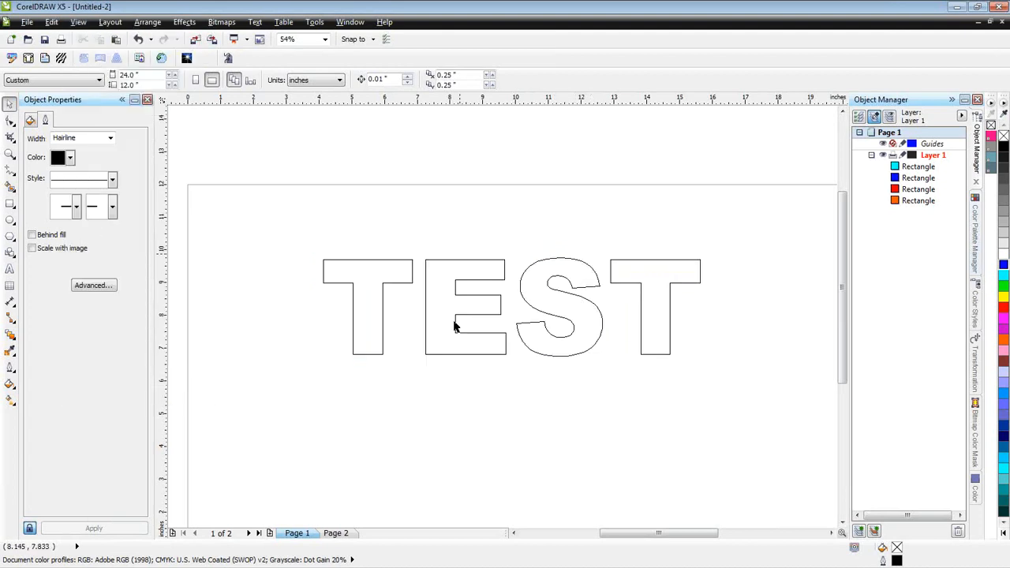
- Duplicate the TEST text about 4.8 inches straight below the original and return the view to full colour
{"action": "left_click", "coordinate": [597, 331]}
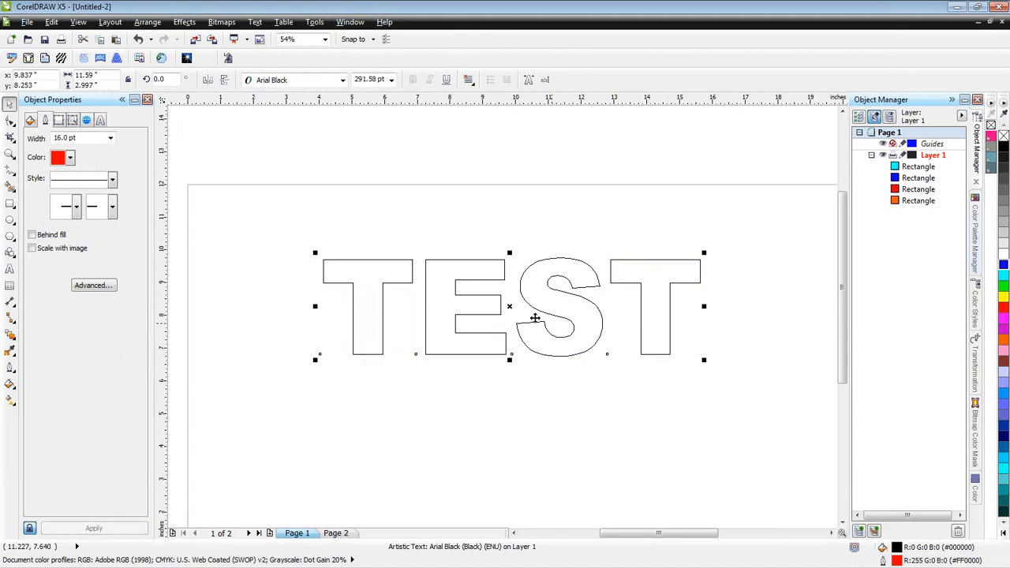
{"action": "left_click_drag", "start_coordinate": [512, 310], "coordinate": [512, 464]}
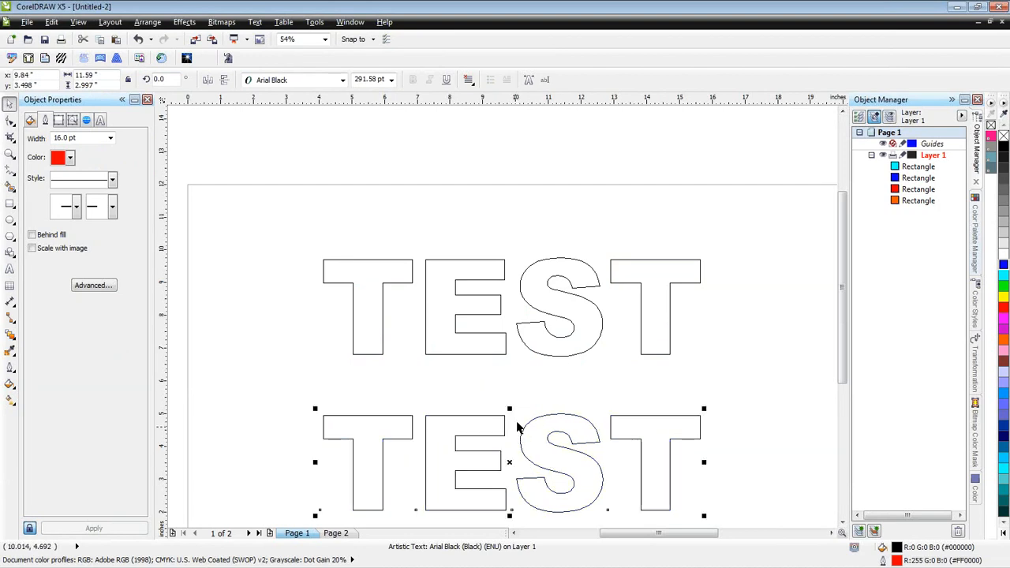
{"action": "key", "text": "shift+F9"}
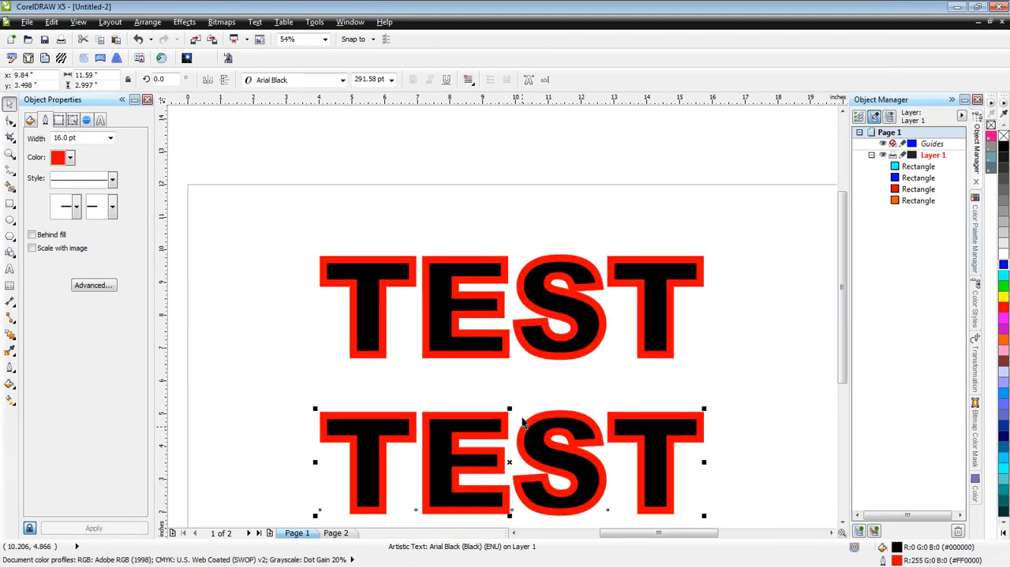
- Remove the outline from the lower TEST text and deselect it
{"action": "left_click", "coordinate": [593, 313]}
{"action": "left_click", "coordinate": [584, 426]}
{"action": "left_click_drag", "start_coordinate": [843, 284], "coordinate": [841, 316]}
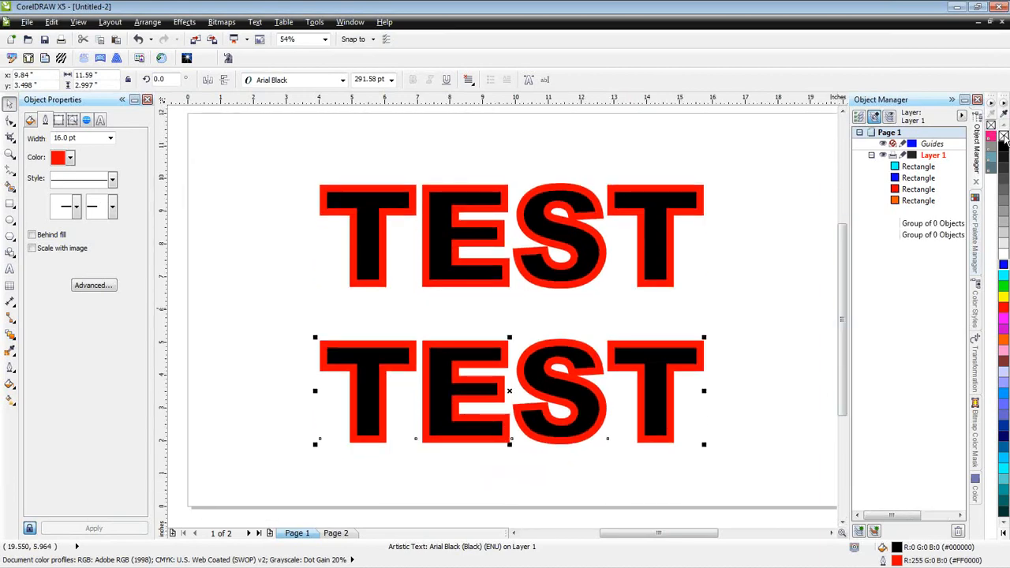
{"action": "right_click", "coordinate": [1003, 137]}
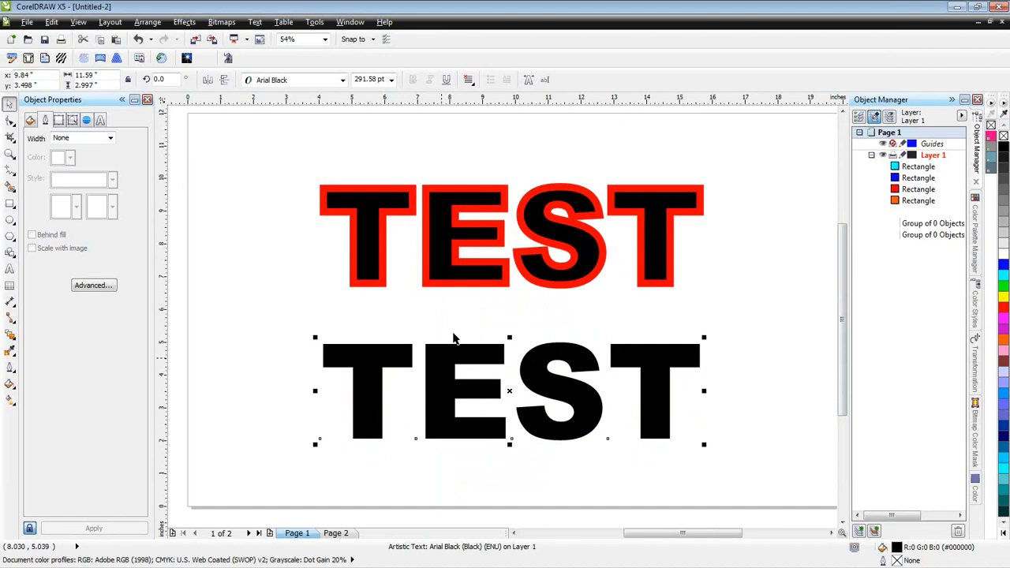
{"action": "left_click", "coordinate": [454, 327]}
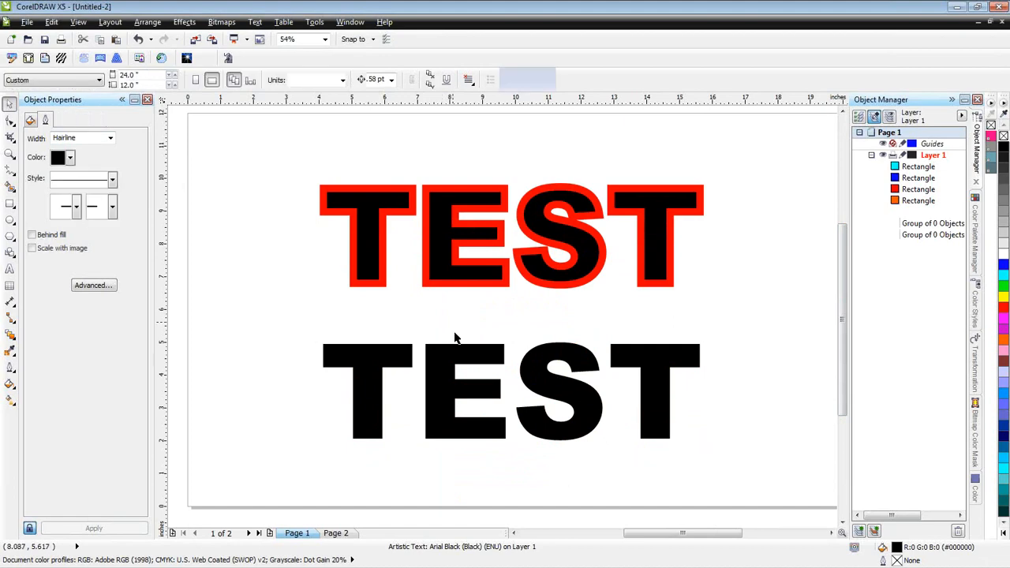
- Apply an outside contour with a red fill to the lower TEST text
{"action": "left_click", "coordinate": [454, 339]}
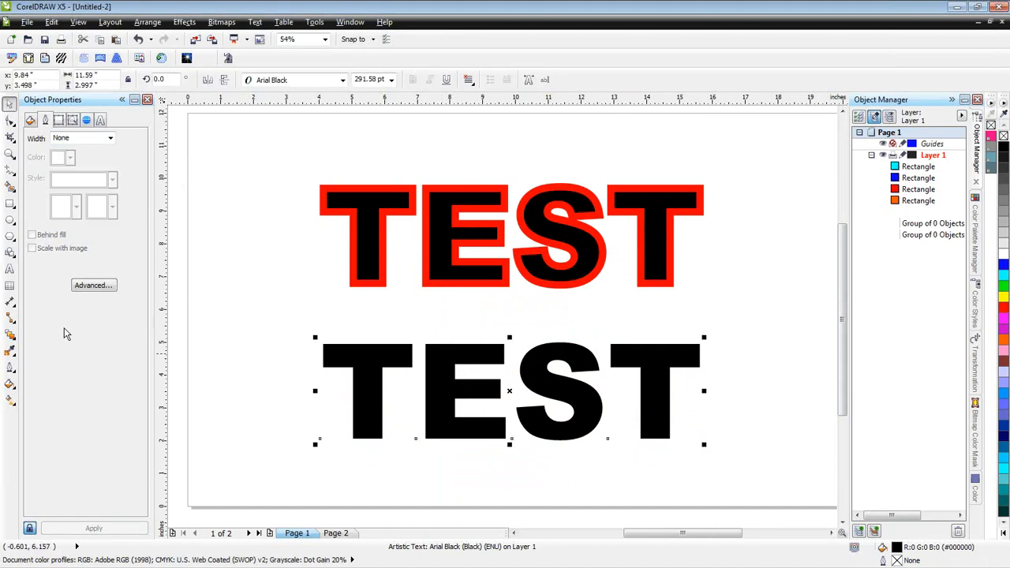
{"action": "left_click", "coordinate": [14, 340]}
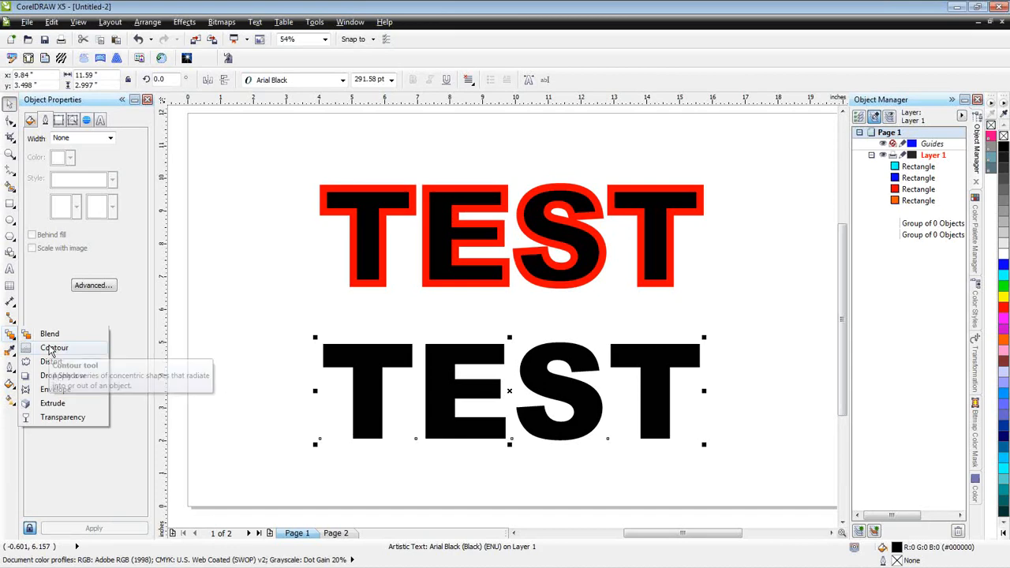
{"action": "left_click", "coordinate": [49, 348]}
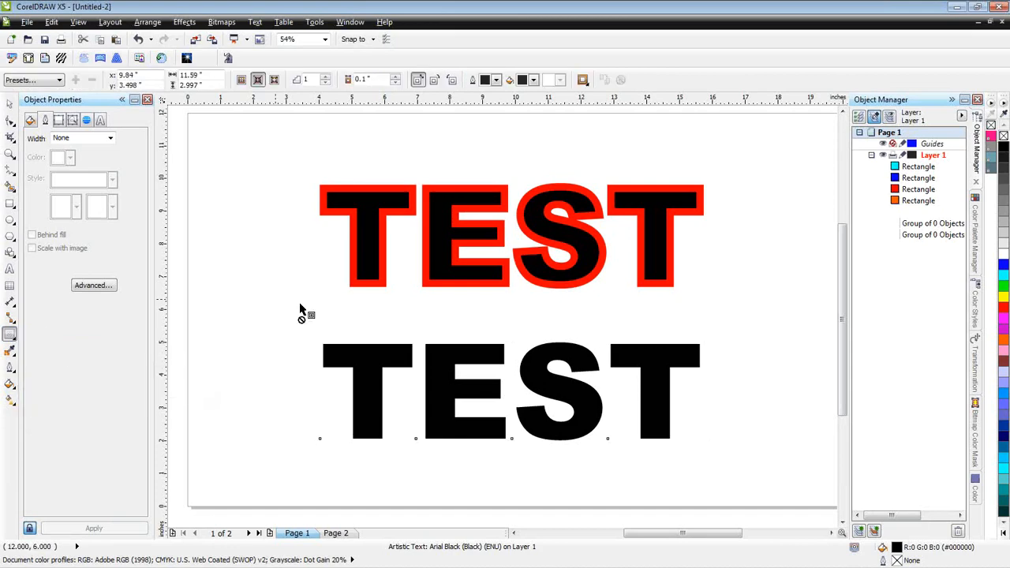
{"action": "left_click", "coordinate": [14, 337]}
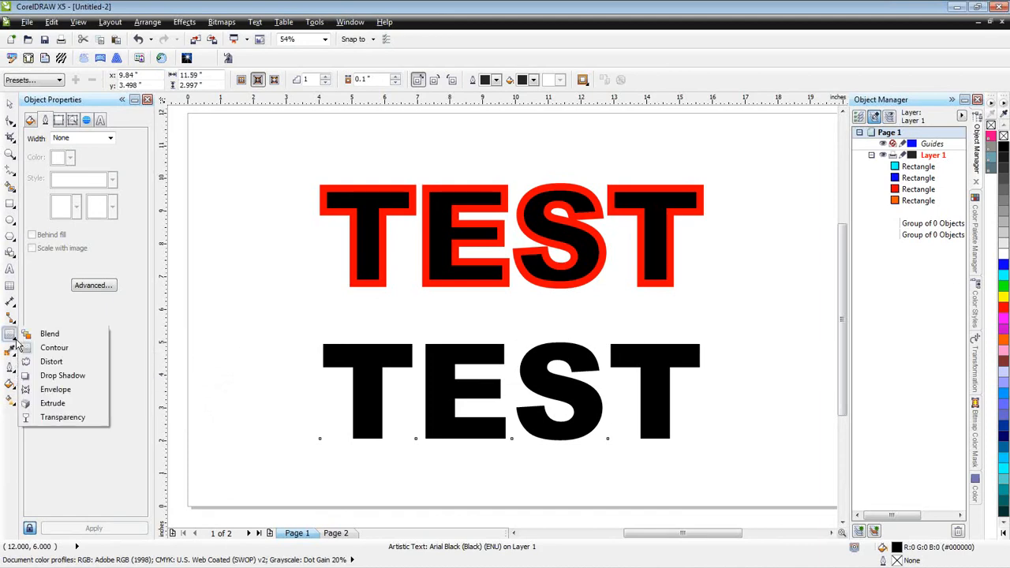
{"action": "left_click", "coordinate": [35, 335]}
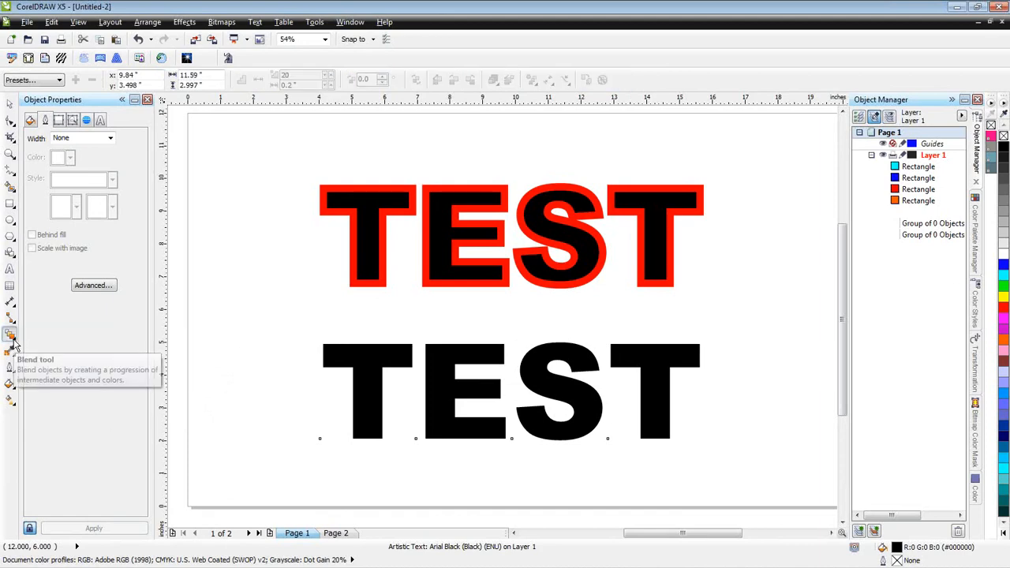
{"action": "left_click", "coordinate": [13, 341]}
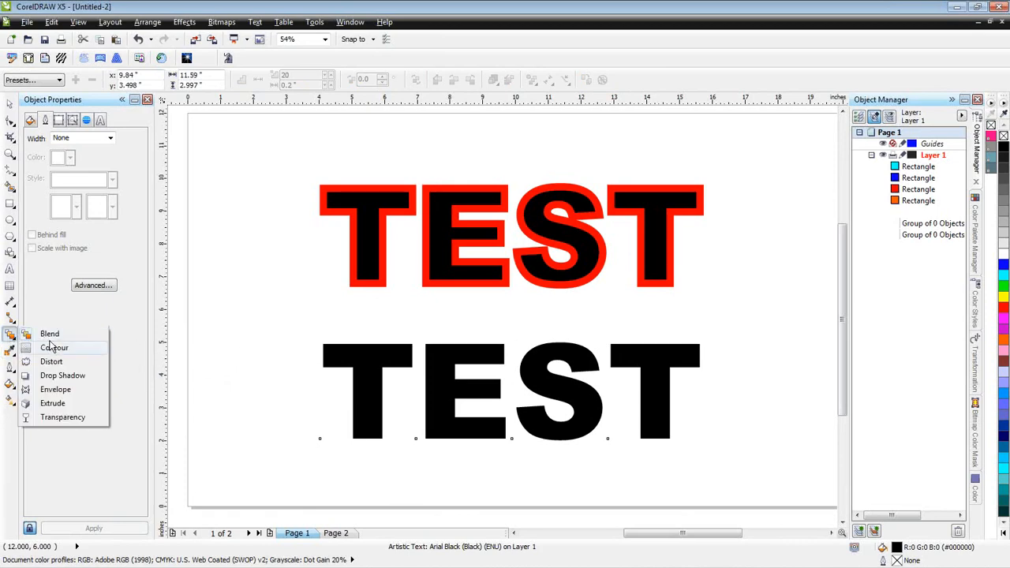
{"action": "left_click", "coordinate": [52, 351]}
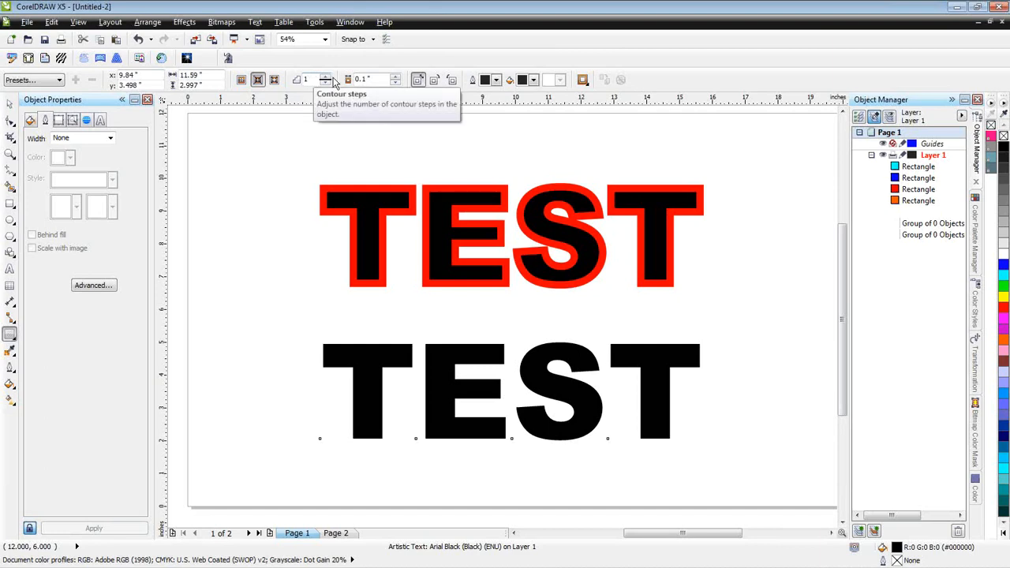
{"action": "left_click", "coordinate": [523, 81]}
{"action": "left_click", "coordinate": [520, 119]}
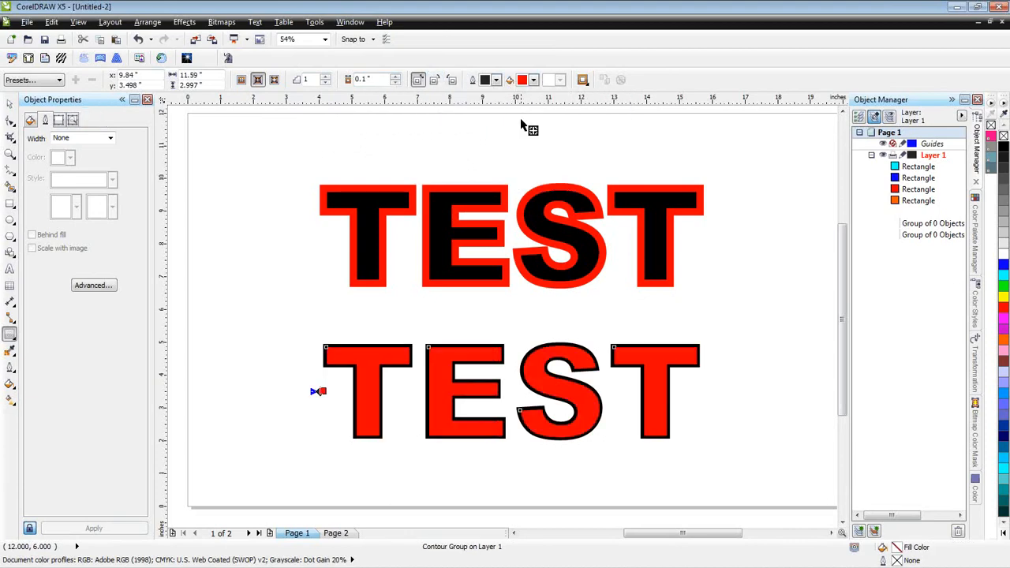
{"action": "left_click", "coordinate": [274, 80]}
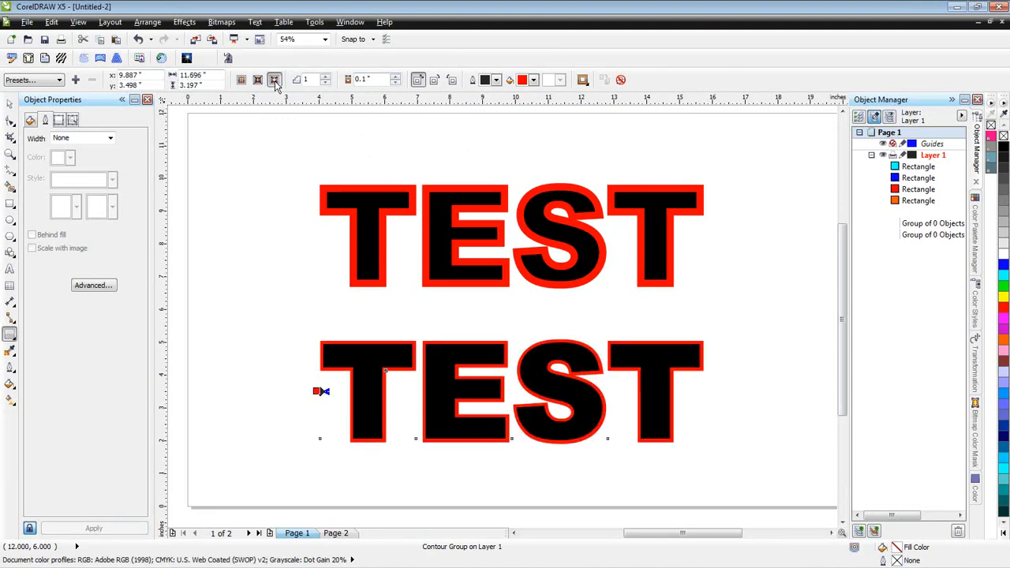
- Set the lower TEST text's contour offset to 0.2 inches
{"action": "left_click", "coordinate": [396, 76]}
{"action": "left_click", "coordinate": [396, 77]}
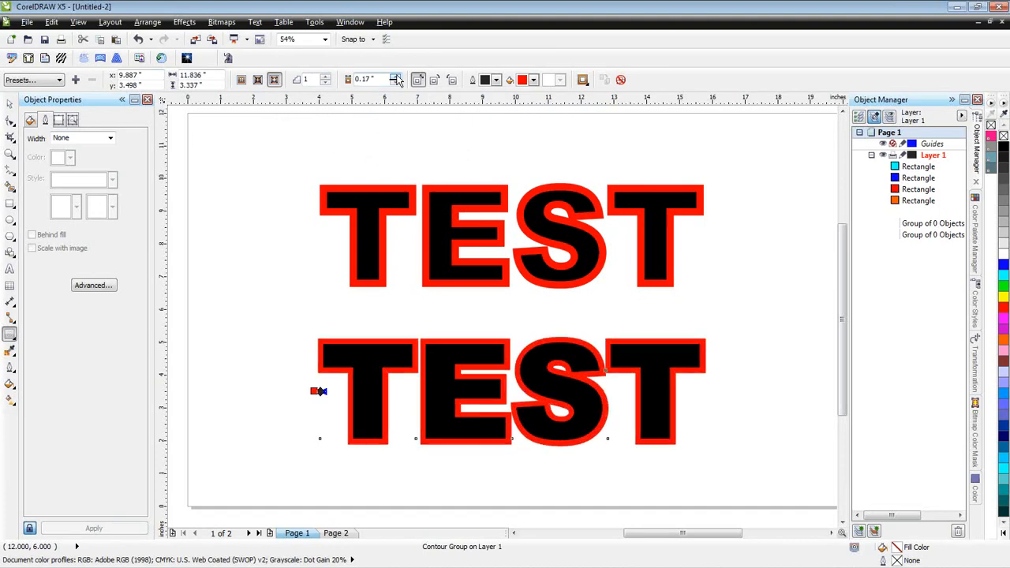
{"action": "left_click", "coordinate": [396, 76]}
{"action": "left_click", "coordinate": [396, 83]}
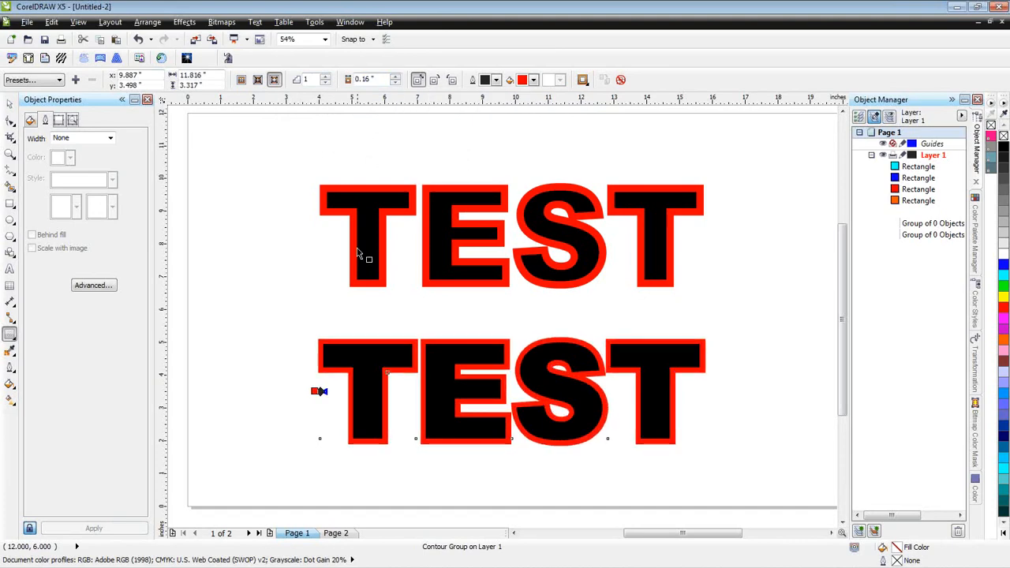
{"action": "left_click", "coordinate": [395, 76]}
{"action": "type", "text": "0.2"}
{"action": "key", "text": "Return"}
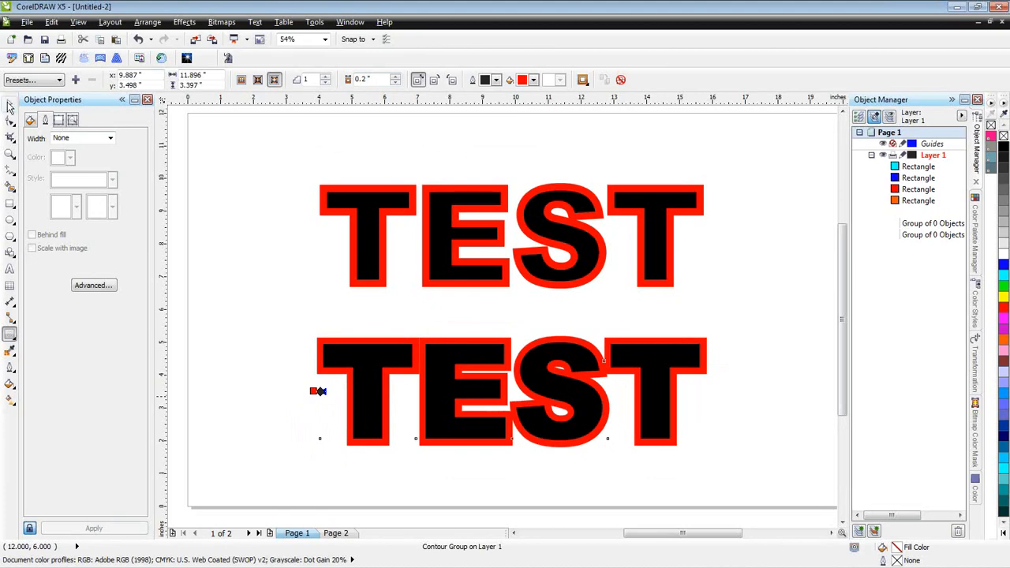
- Increase the letter spacing of the contoured lower TEST text until it is about 0.7 inches wider
{"action": "left_click", "coordinate": [8, 106]}
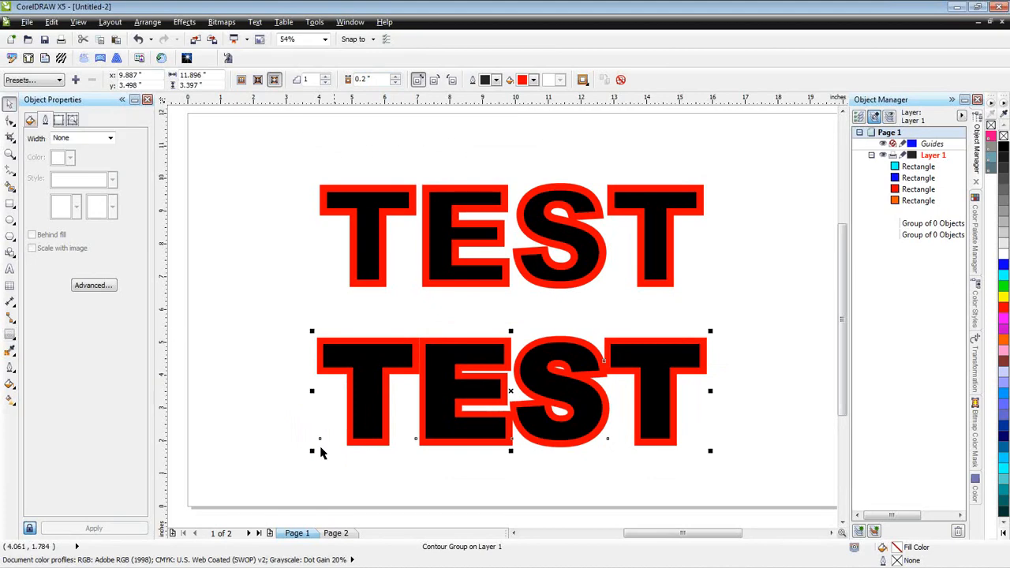
{"action": "left_click", "coordinate": [11, 122]}
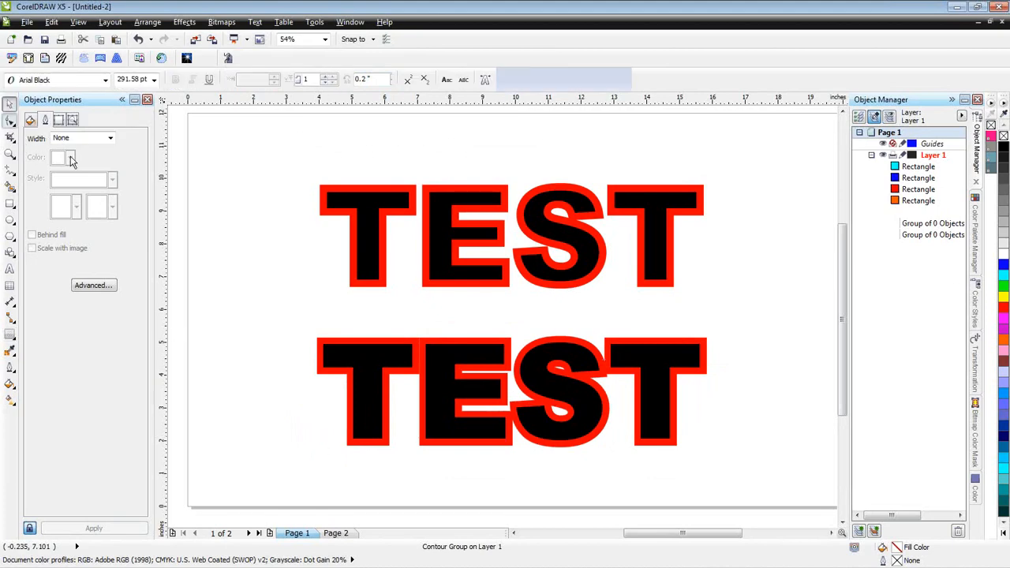
{"action": "left_click_drag", "start_coordinate": [706, 442], "coordinate": [727, 445]}
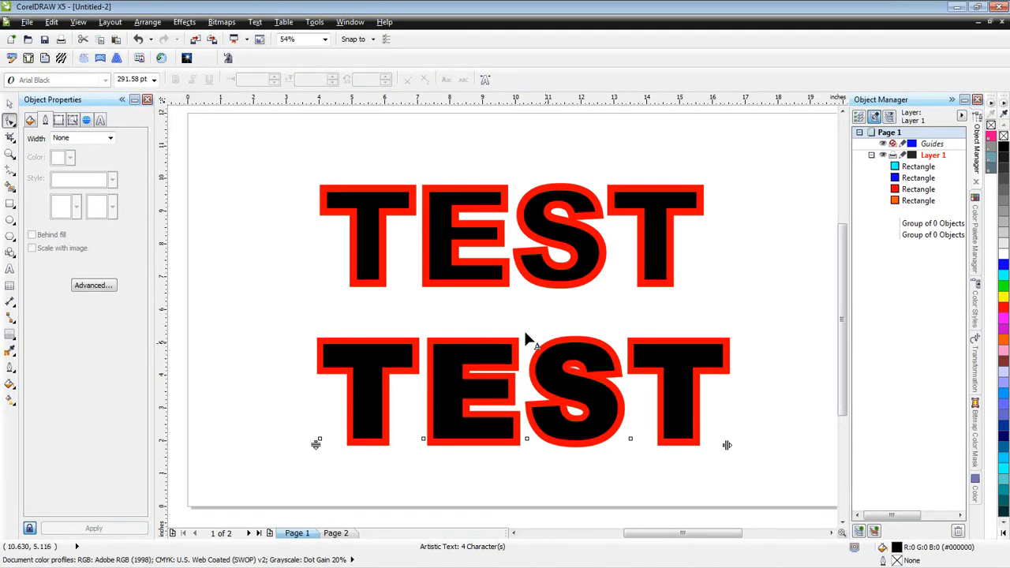
- Compare both TEST texts in simple wireframe view and return the view to full colour
{"action": "left_click", "coordinate": [80, 22]}
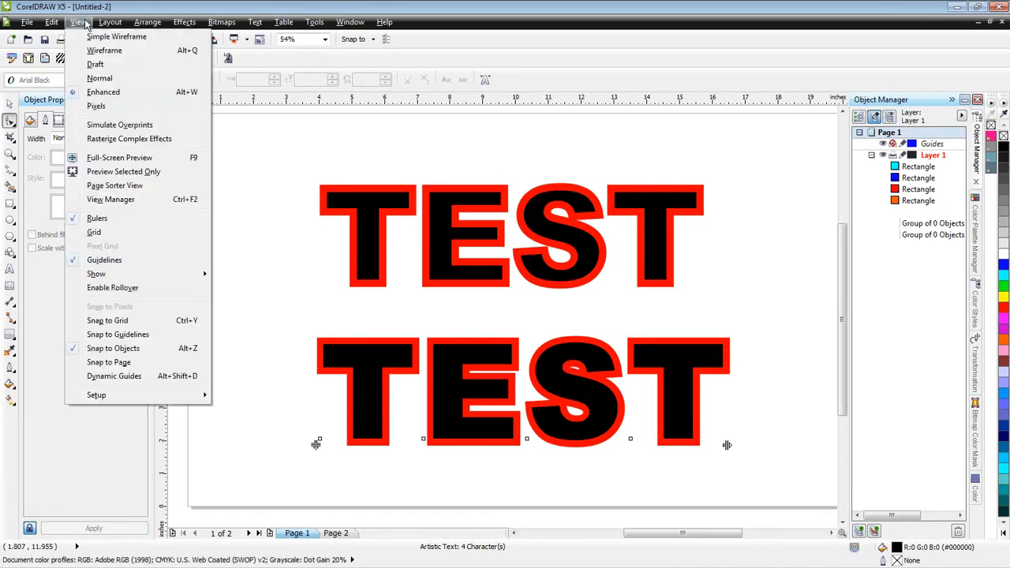
{"action": "left_click", "coordinate": [93, 37]}
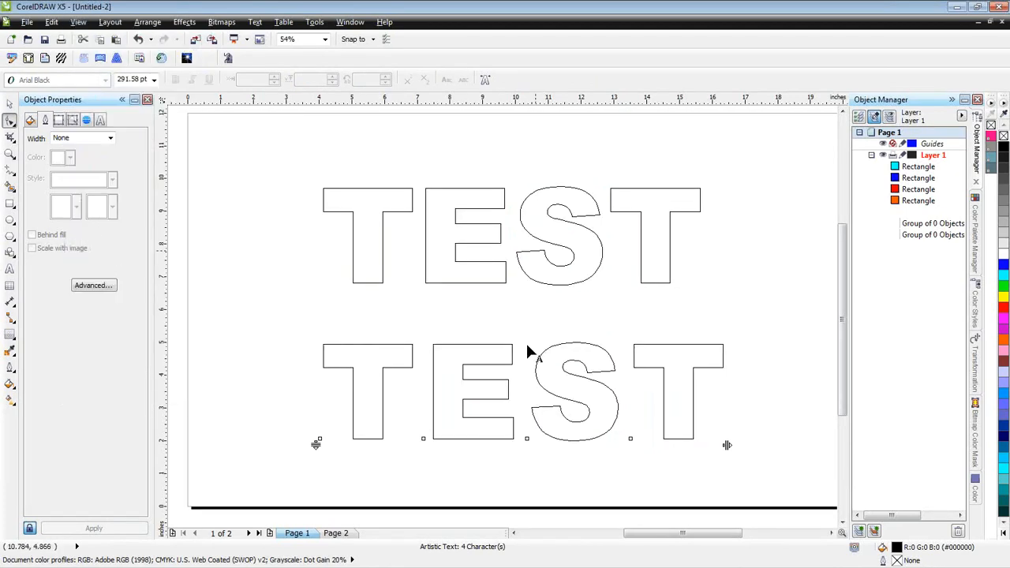
{"action": "left_click", "coordinate": [10, 108]}
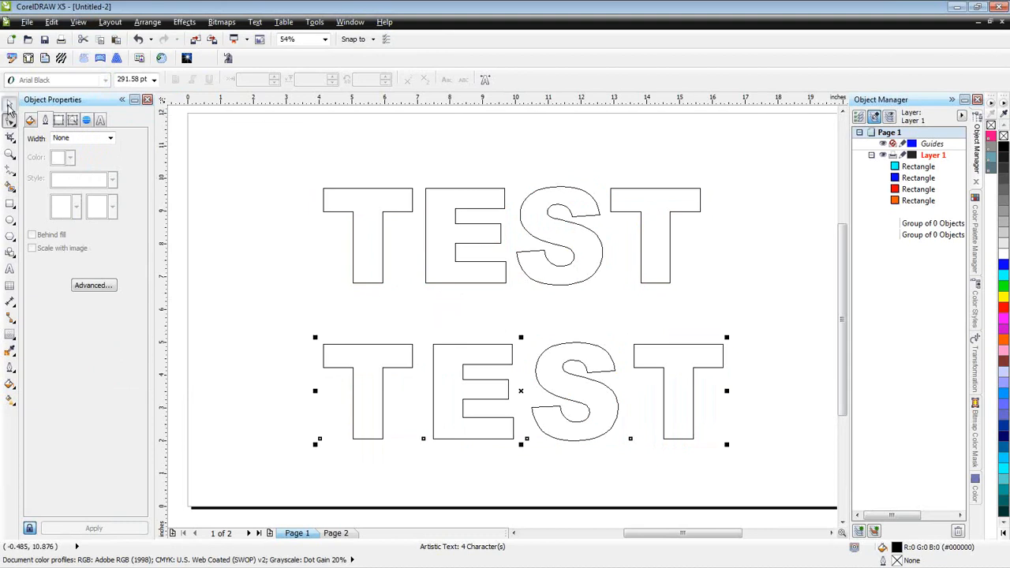
{"action": "key", "text": "shift+F9"}
- Place the upper TEST text's outline behind its fill, set its width to 24.0 pt, and deselect the text
{"action": "left_click", "coordinate": [454, 287]}
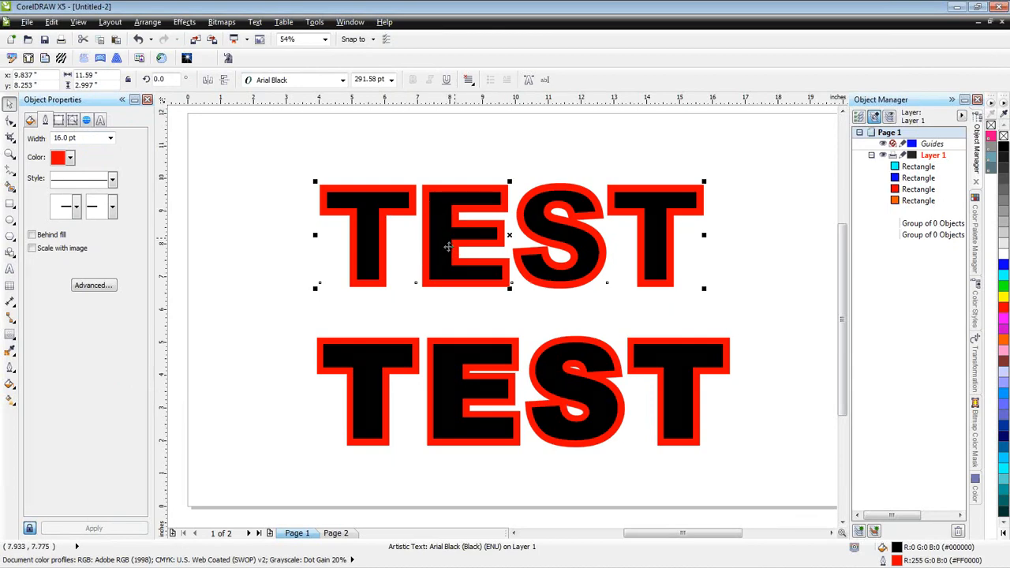
{"action": "left_click", "coordinate": [42, 238]}
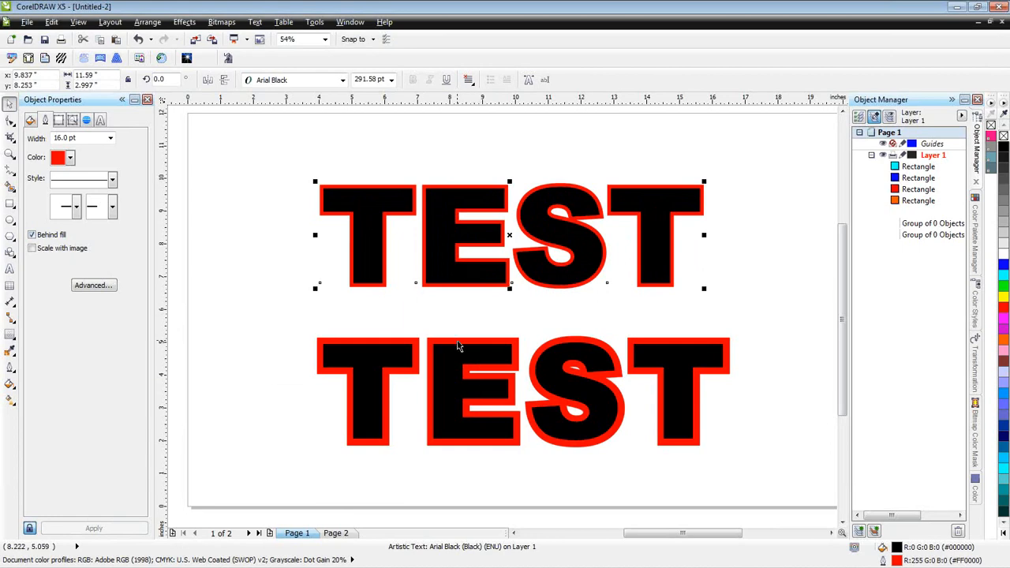
{"action": "left_click", "coordinate": [110, 139]}
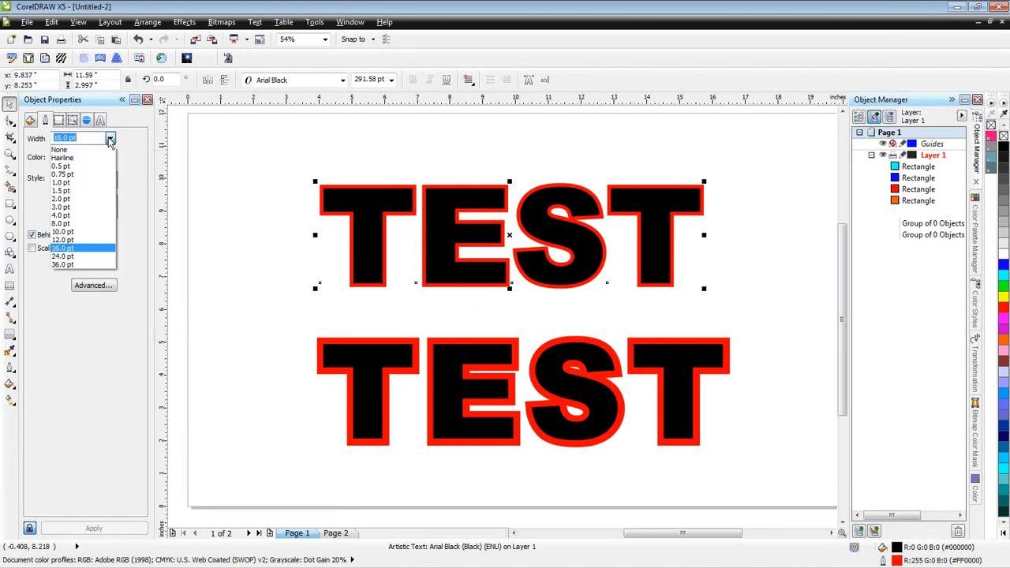
{"action": "left_click", "coordinate": [83, 255]}
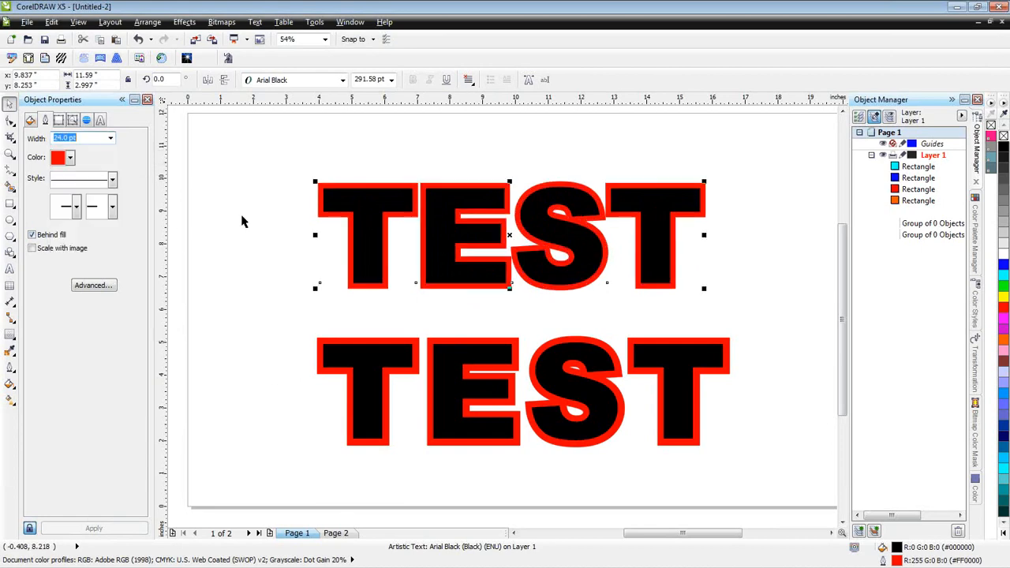
{"action": "left_click", "coordinate": [300, 152]}
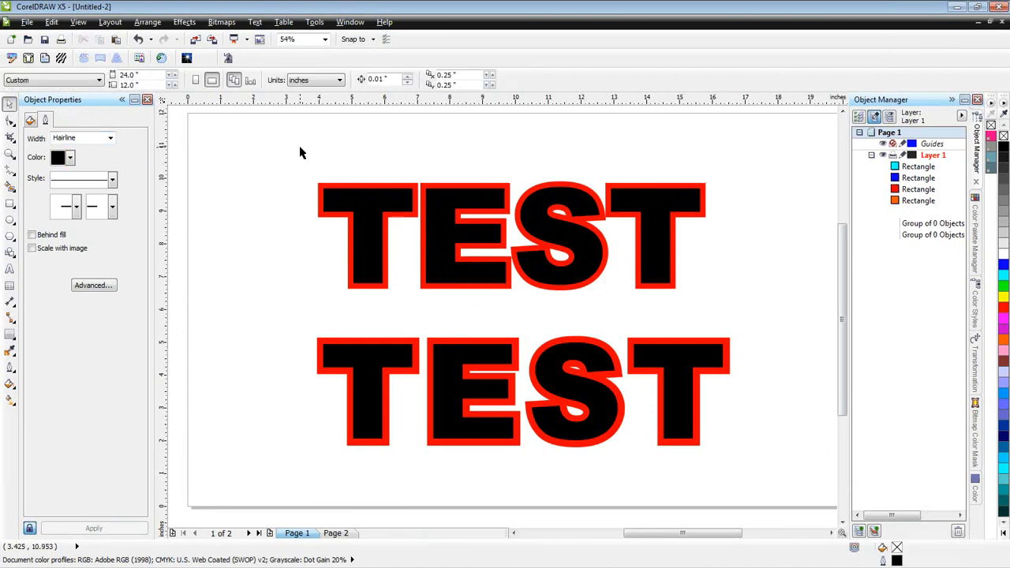
- Try converting the upper TEST text's outline to an object, and undo the conversion
{"action": "left_click", "coordinate": [368, 193]}
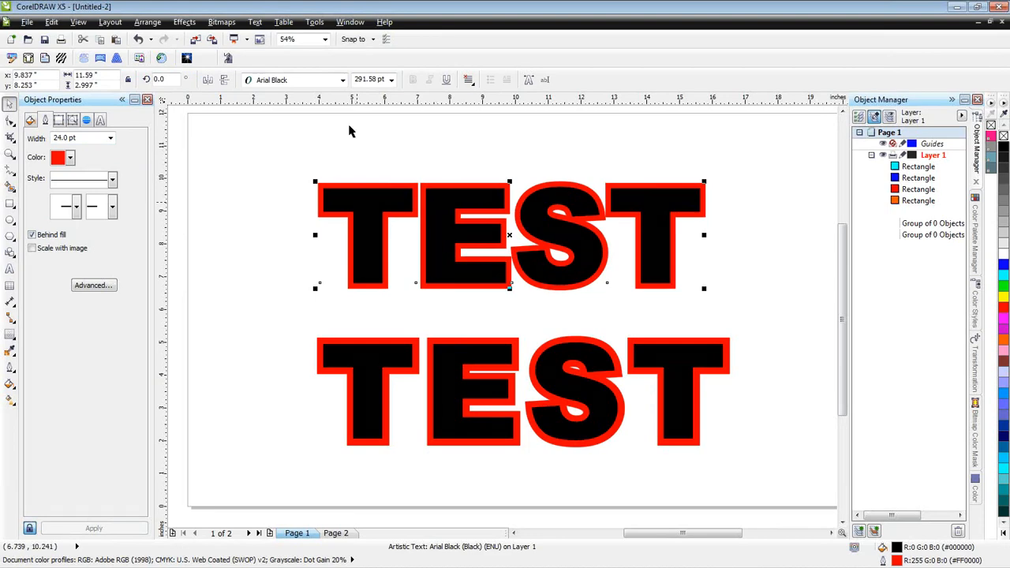
{"action": "left_click", "coordinate": [148, 21]}
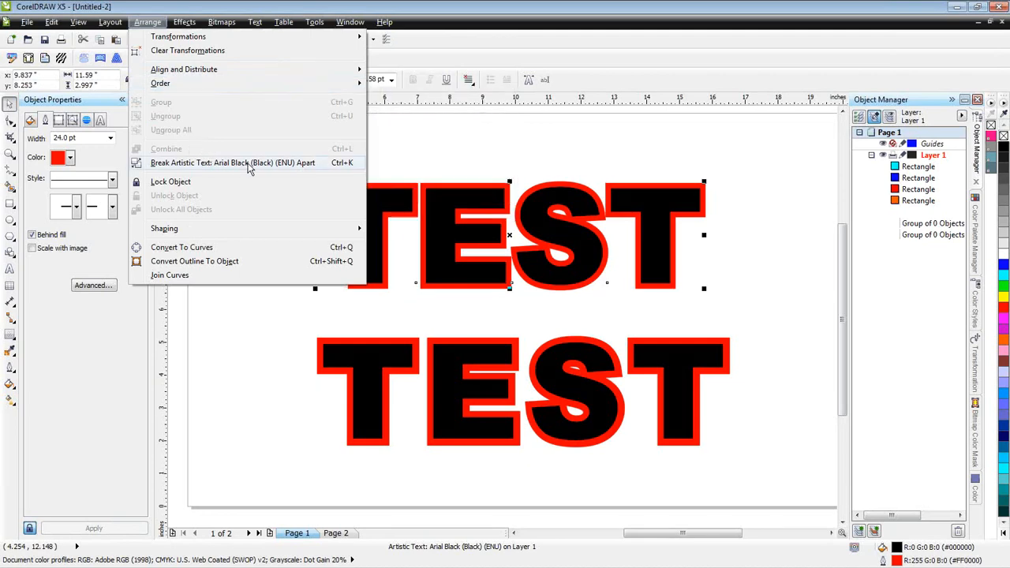
{"action": "left_click", "coordinate": [233, 262]}
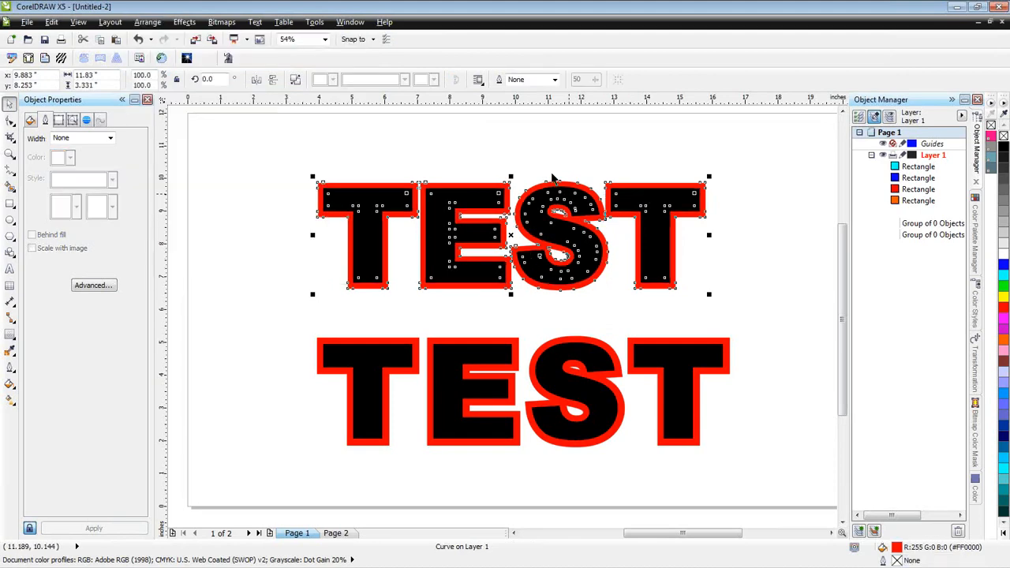
{"action": "key", "text": "ctrl+z"}
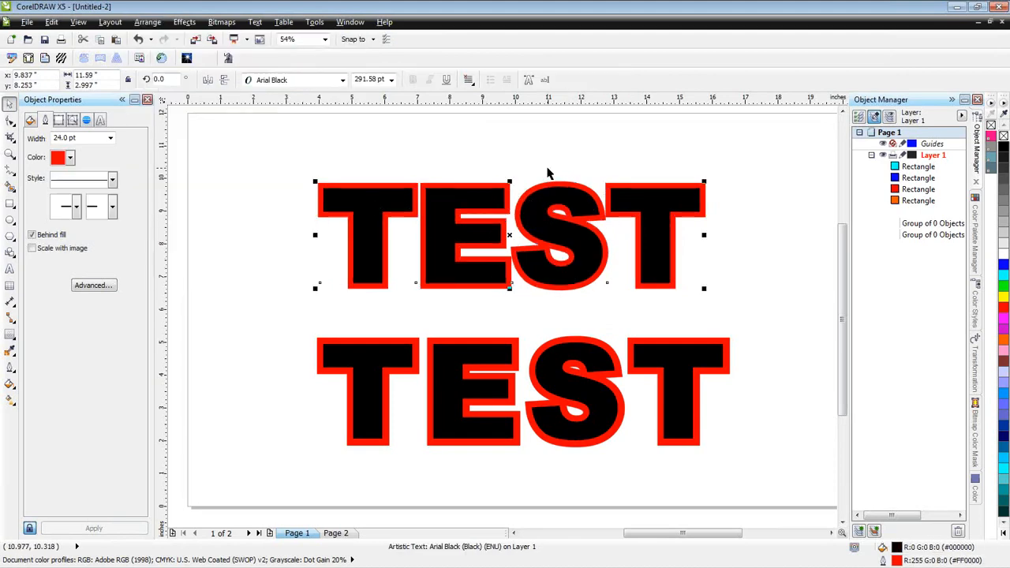
- Display the drawing in simple wireframe, convert the upper TEST text's outline to an object, and deselect it
{"action": "left_click", "coordinate": [79, 22]}
{"action": "left_click", "coordinate": [98, 36]}
{"action": "left_click", "coordinate": [147, 22]}
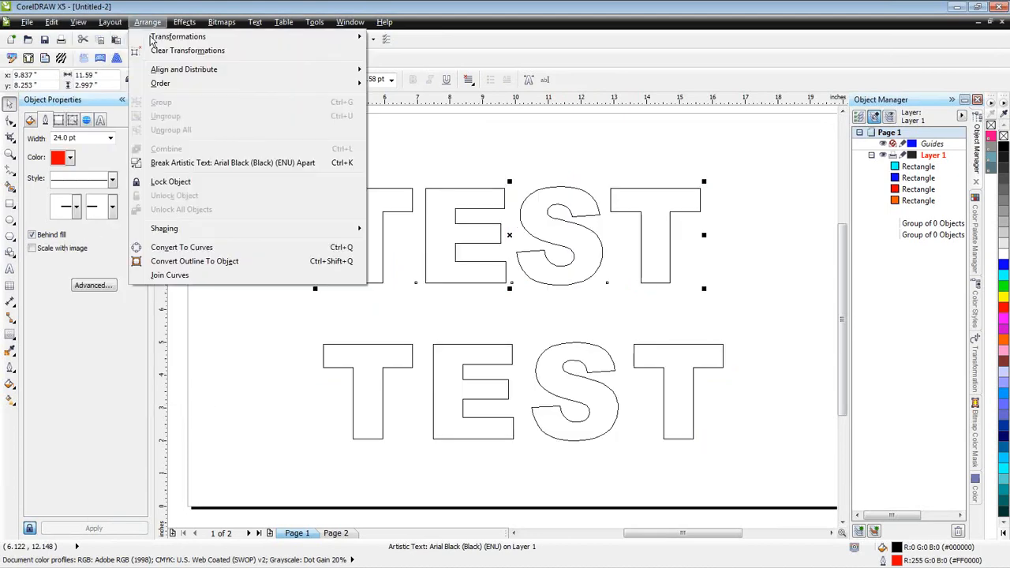
{"action": "left_click", "coordinate": [221, 265]}
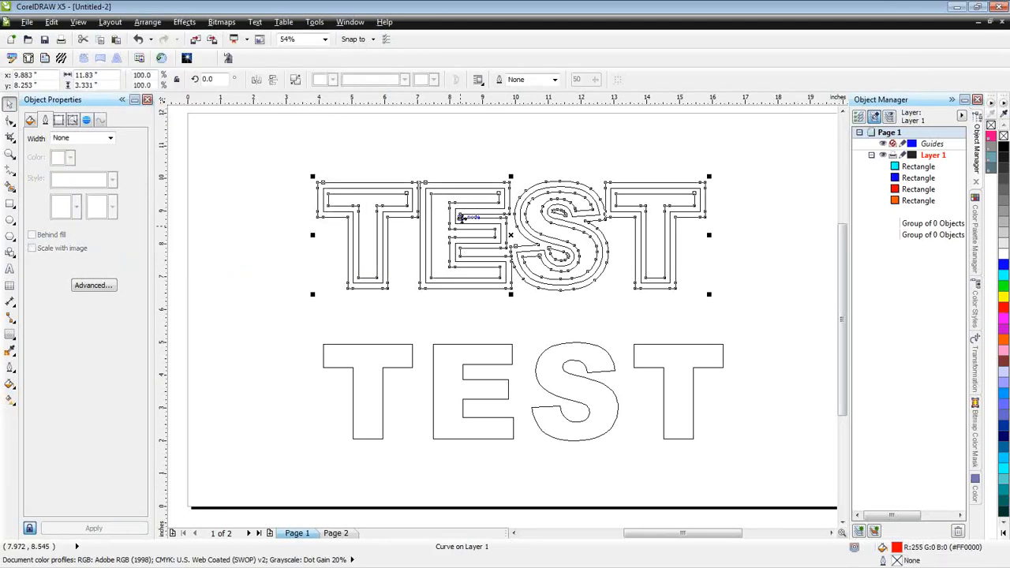
{"action": "left_click", "coordinate": [734, 221]}
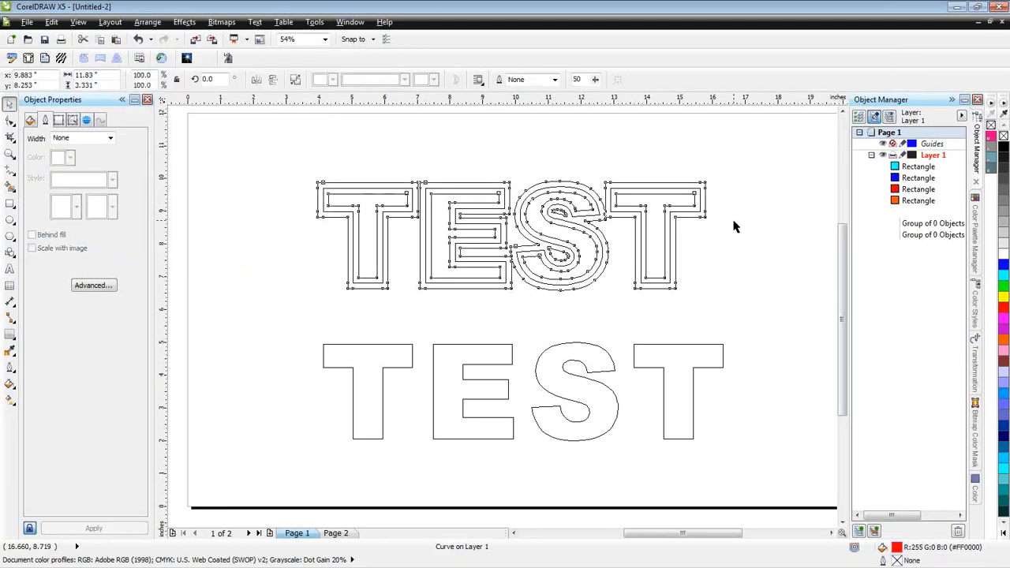
{"action": "left_click", "coordinate": [734, 227]}
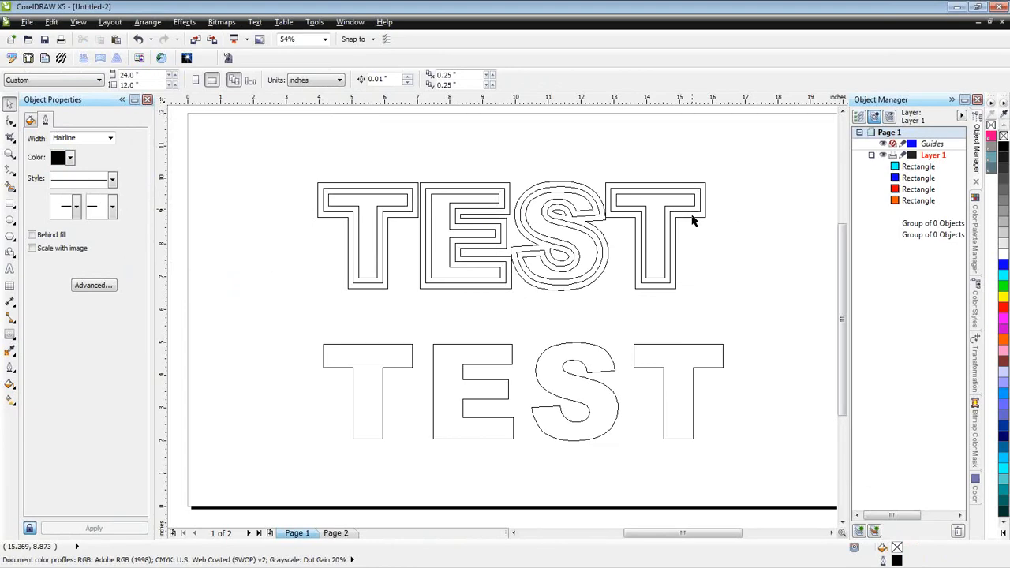
- Move the converted outline clear of the upper TEST text, across the page's right edge, and return the view to full colour
{"action": "left_click", "coordinate": [690, 223]}
{"action": "left_click_drag", "start_coordinate": [690, 223], "coordinate": [766, 161]}
{"action": "scroll", "coordinate": [766, 166], "scroll_direction": "down", "scroll_amount": 2}
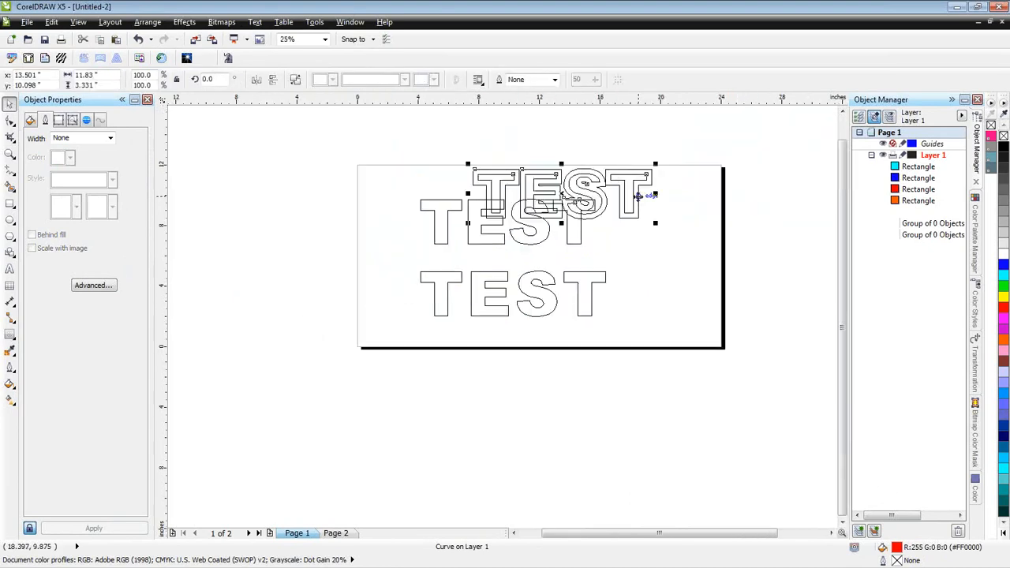
{"action": "left_click_drag", "start_coordinate": [637, 195], "coordinate": [778, 215]}
{"action": "left_click", "coordinate": [672, 227]}
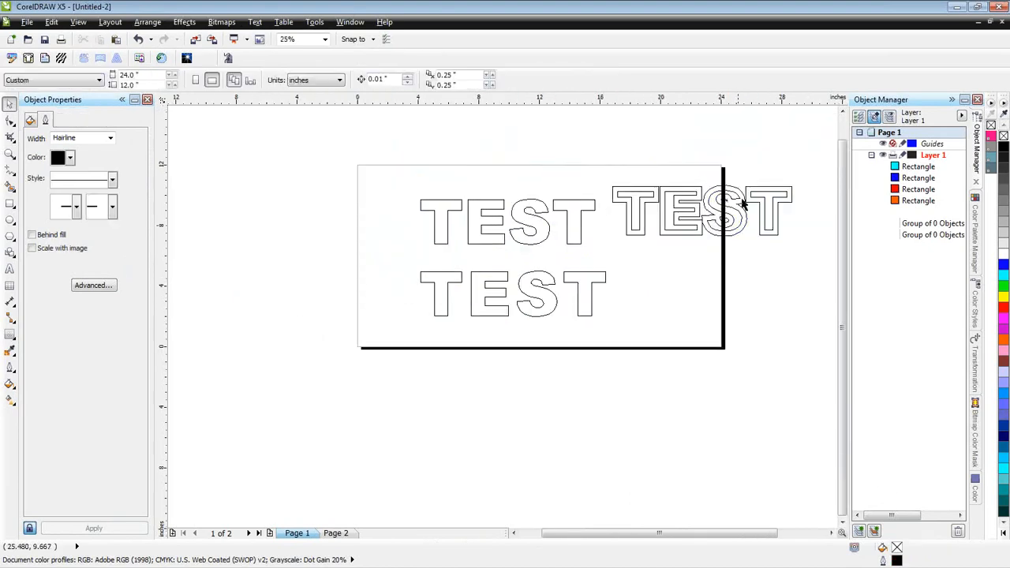
{"action": "key", "text": "shift+F9"}
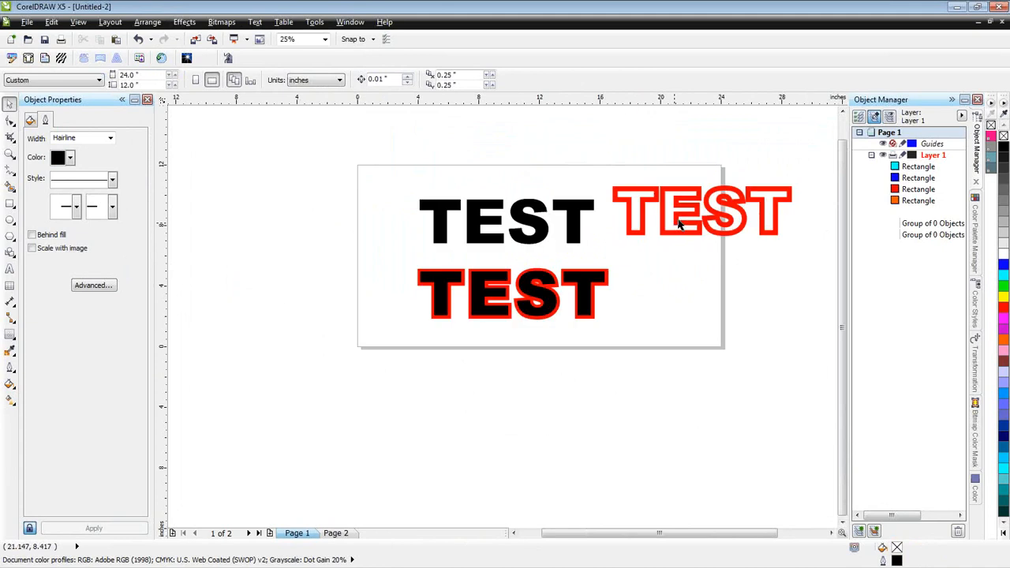
{"action": "mouse_move", "coordinate": [677, 225]}
{"action": "left_mouse_down"}
{"action": "mouse_move", "coordinate": [659, 231]}
{"action": "mouse_move", "coordinate": [668, 230]}
{"action": "left_mouse_up"}
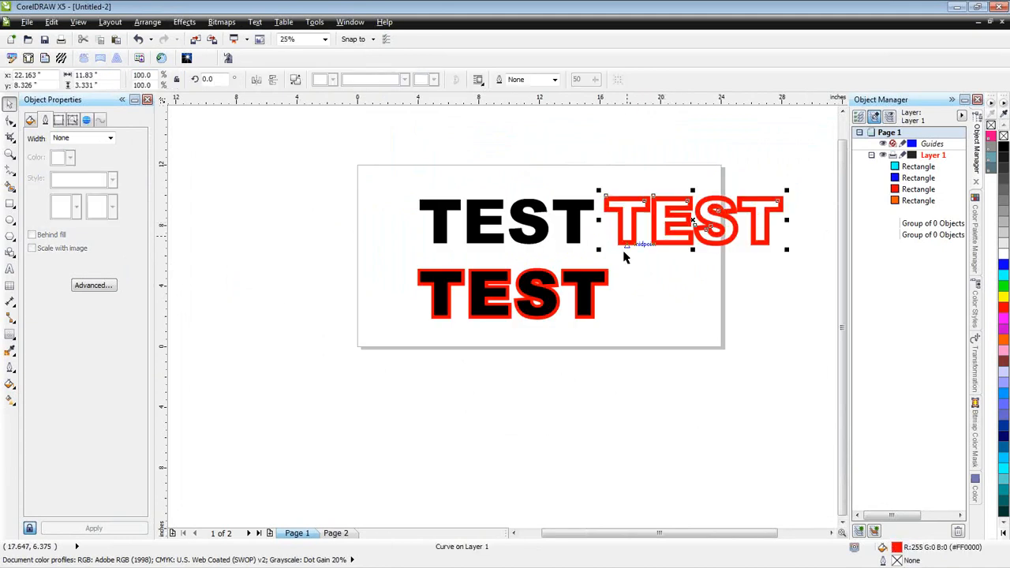
- Deselect the converted outline and break the lower TEST text's contour group apart
{"action": "left_click", "coordinate": [665, 261]}
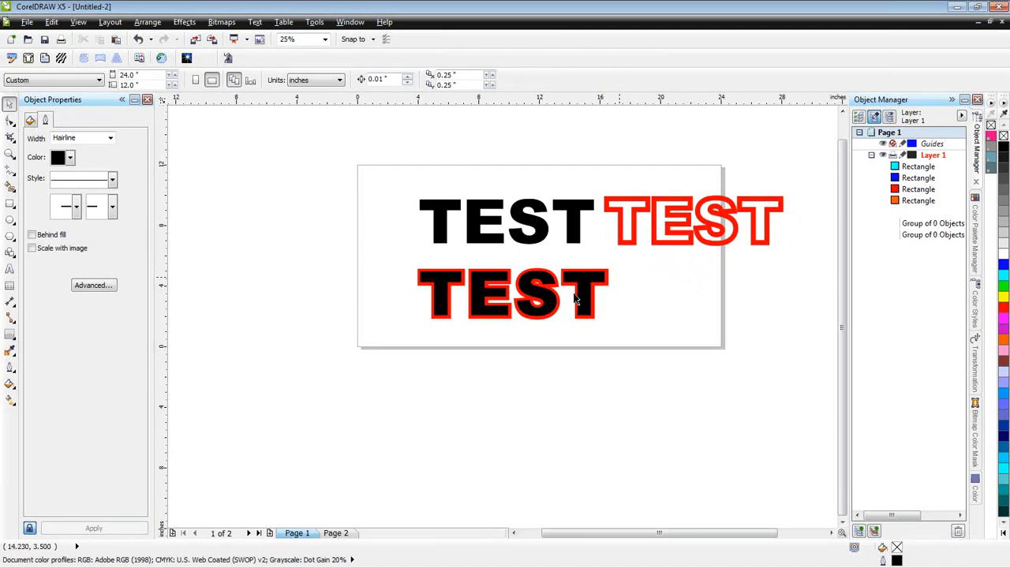
{"action": "scroll", "coordinate": [509, 292], "scroll_direction": "up", "scroll_amount": 1}
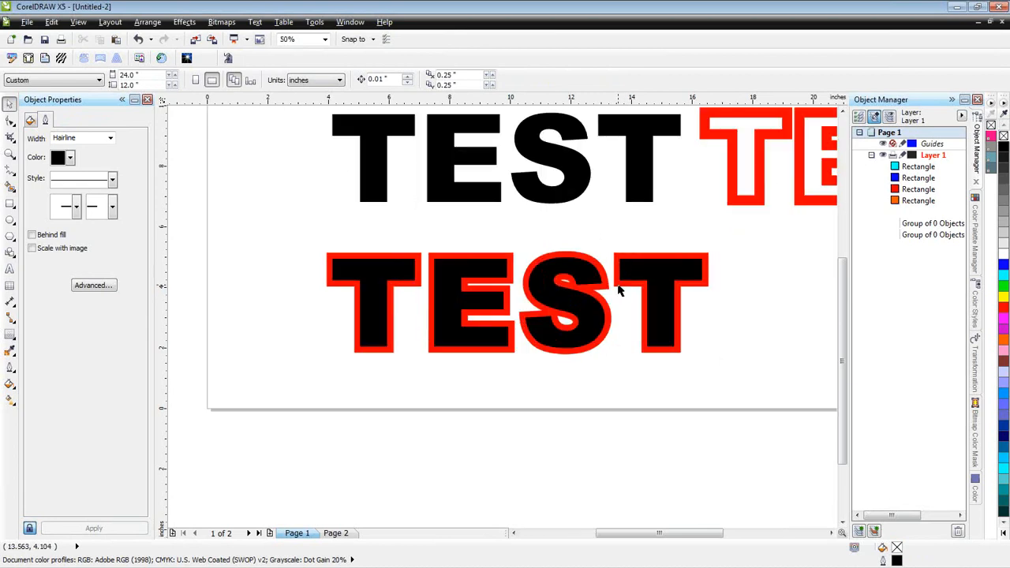
{"action": "left_click", "coordinate": [619, 291]}
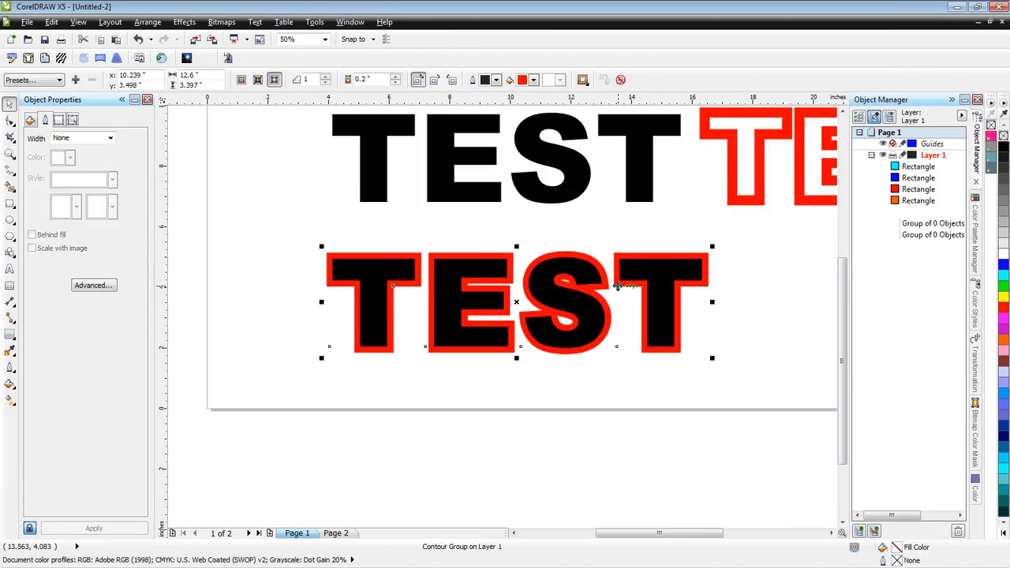
{"action": "left_click", "coordinate": [149, 22]}
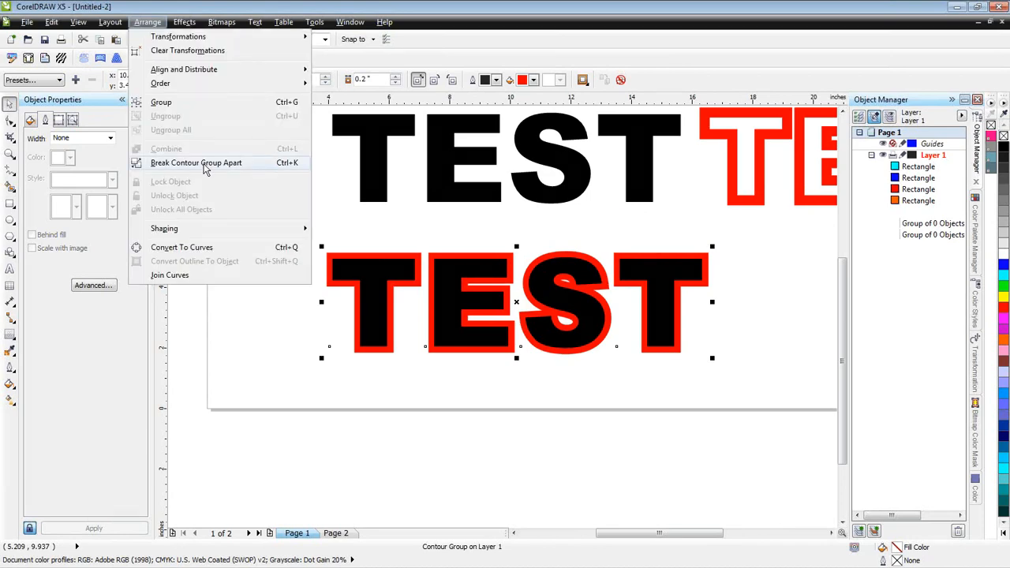
{"action": "left_click", "coordinate": [204, 164]}
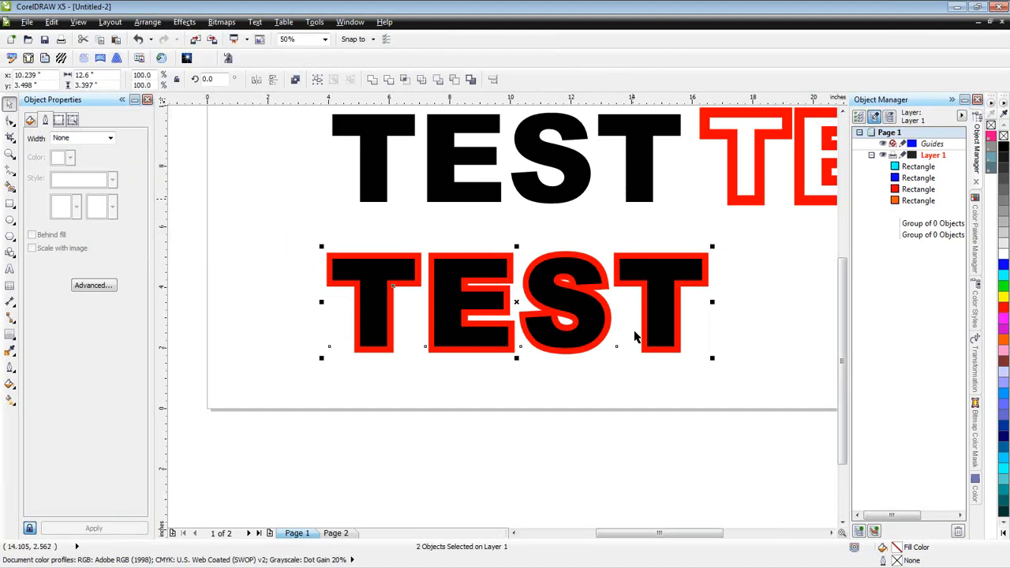
{"action": "scroll", "coordinate": [635, 337], "scroll_direction": "down", "scroll_amount": 2}
{"action": "left_click_drag", "start_coordinate": [636, 338], "coordinate": [684, 319]}
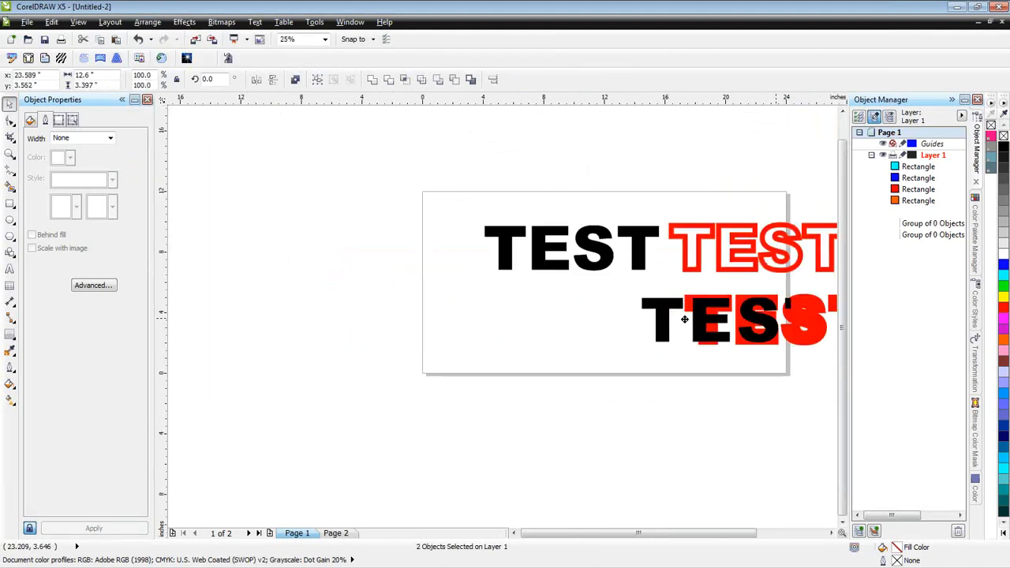
{"action": "key", "text": "ctrl+z"}
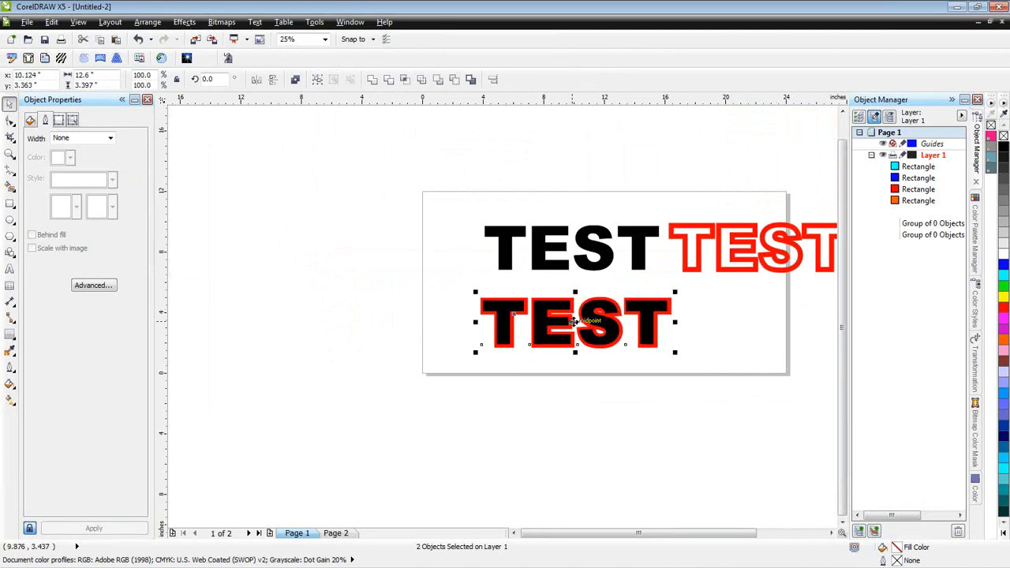
- Move the separated red contour clear of the lower black TEST text, across the page's right edge, and deselect it
{"action": "left_click", "coordinate": [679, 340]}
{"action": "left_click", "coordinate": [643, 332]}
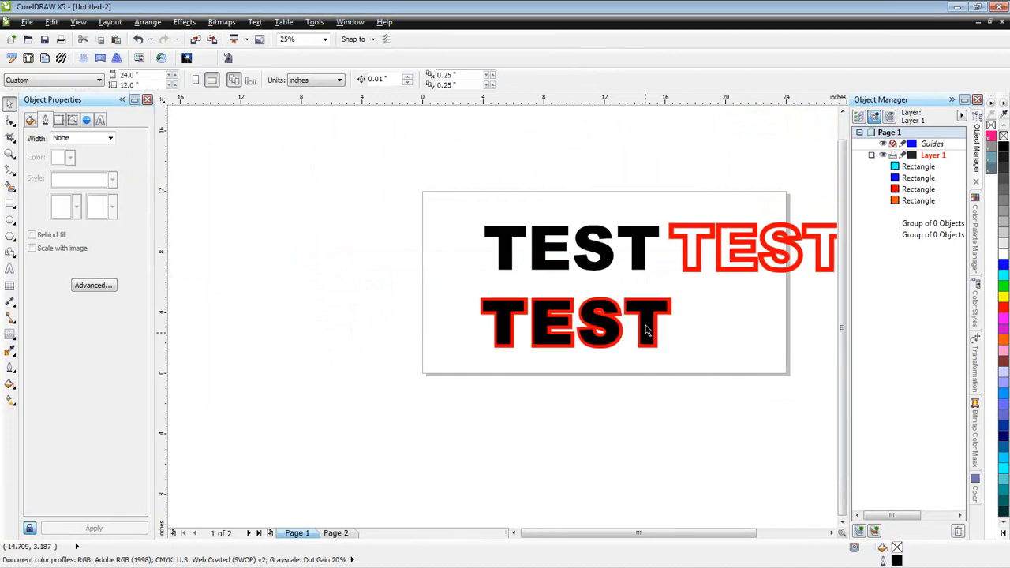
{"action": "left_click", "coordinate": [671, 314]}
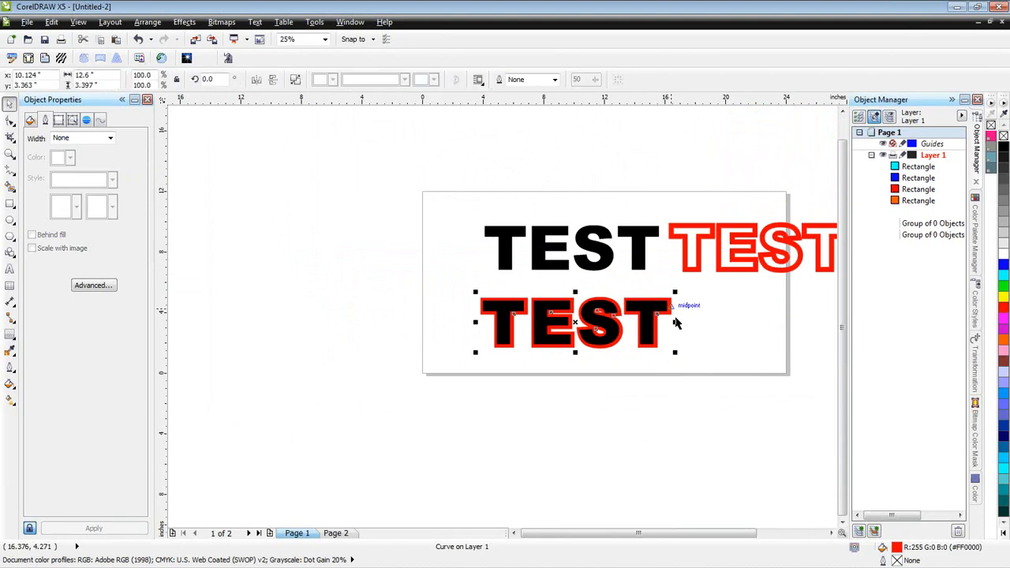
{"action": "left_click_drag", "start_coordinate": [577, 321], "coordinate": [772, 327]}
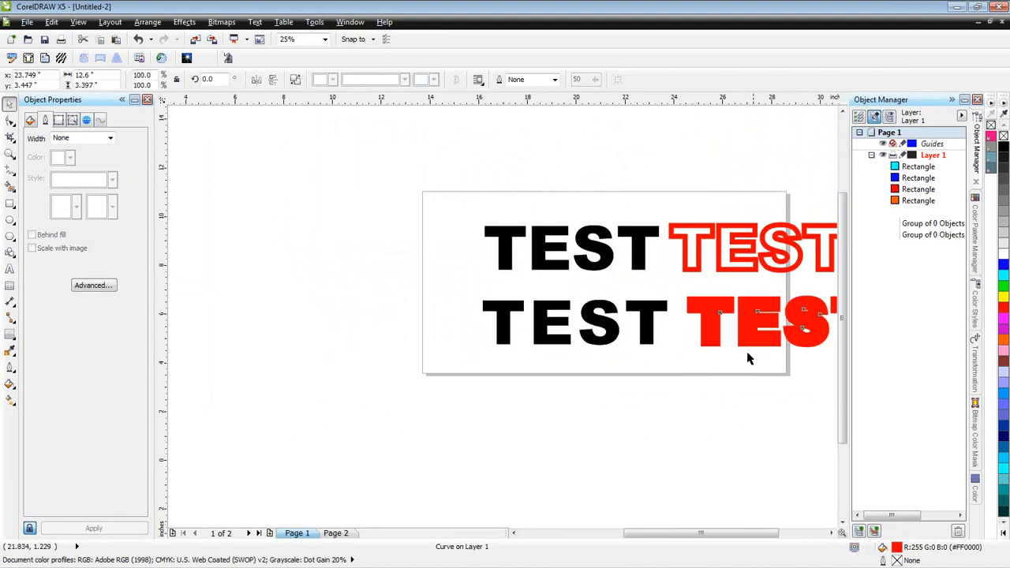
{"action": "key", "text": "F4"}
{"action": "left_click", "coordinate": [792, 274]}
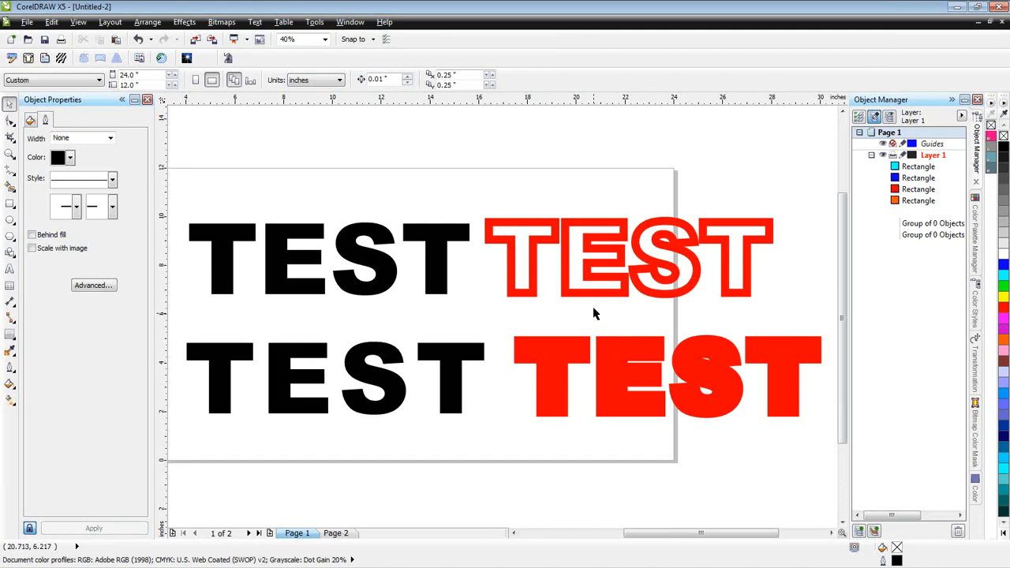
- Undo the lower contour's moves and separation, as well as the move of the upper TEST text's converted outline
{"action": "key", "text": "ctrl+z"}
{"action": "key", "text": "ctrl+z"}
{"action": "key", "text": "ctrl+z"}
{"action": "key", "text": "ctrl+z"}
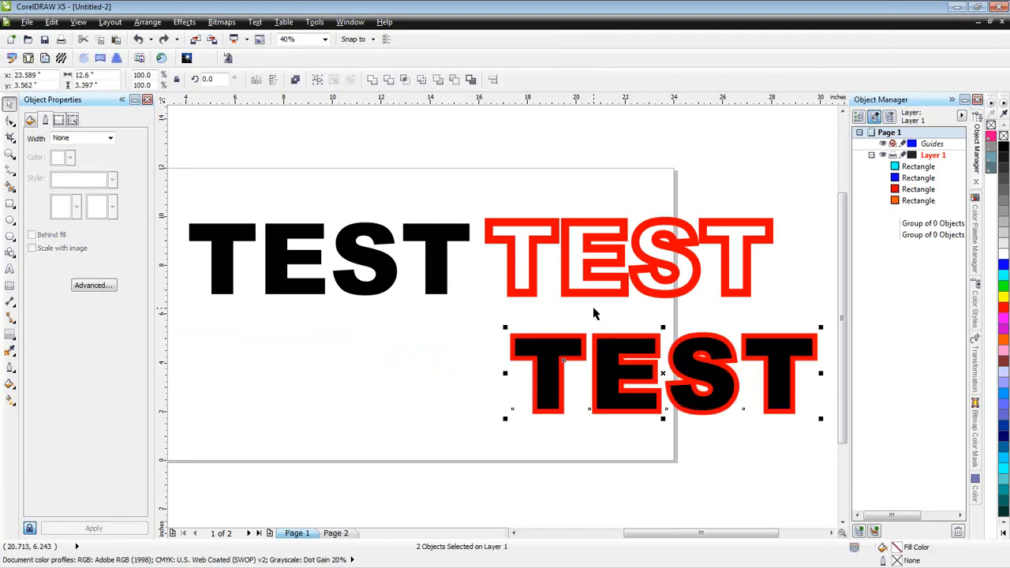
{"action": "key", "text": "ctrl+z"}
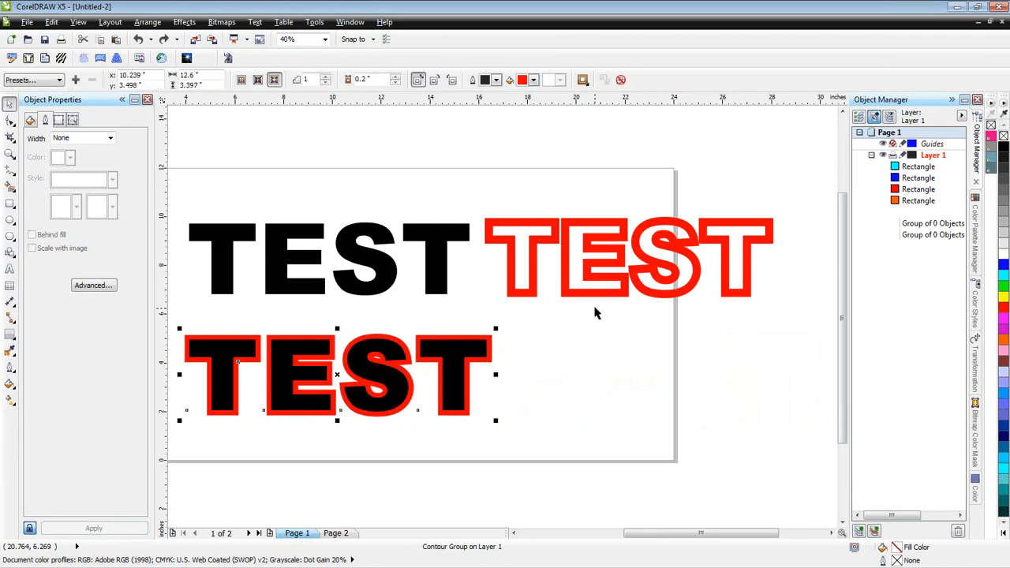
{"action": "key", "text": "ctrl+z"}
- In simple wireframe, simplify the upper TEST text with its converted outline to trim their overlaps, and return to full-colour display
{"action": "left_click", "coordinate": [79, 22]}
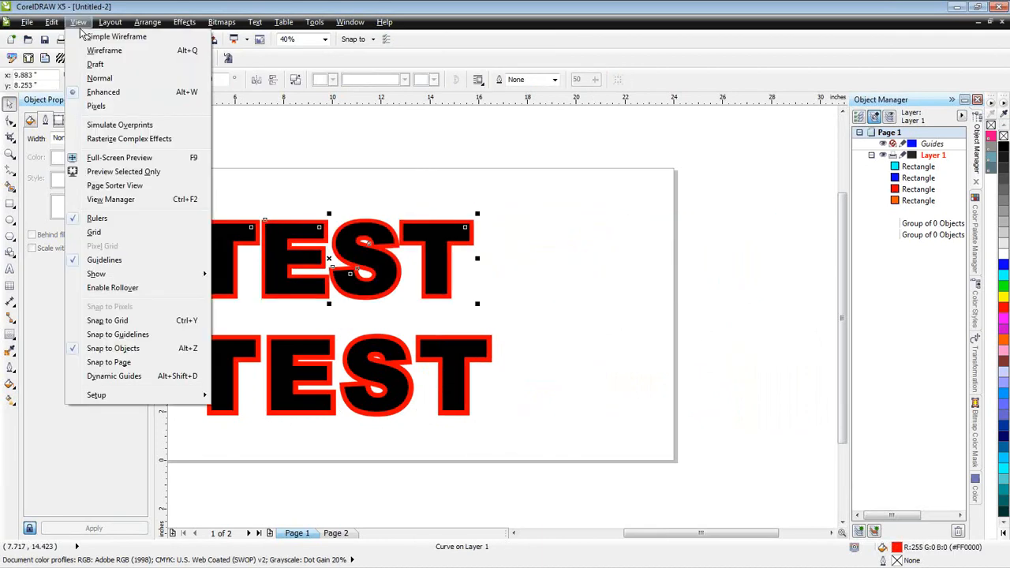
{"action": "left_click", "coordinate": [101, 39]}
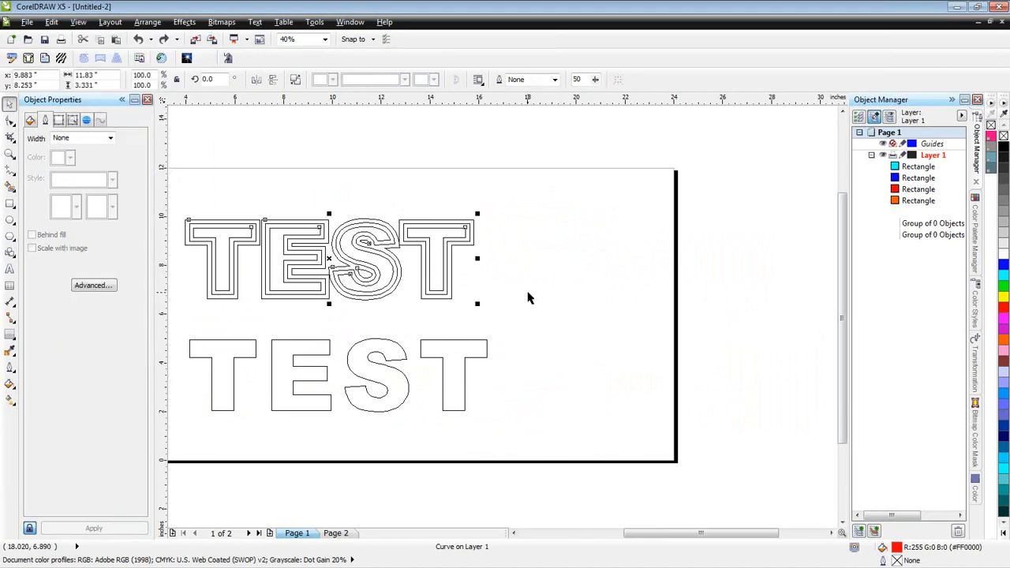
{"action": "left_click_drag", "start_coordinate": [179, 198], "coordinate": [501, 325]}
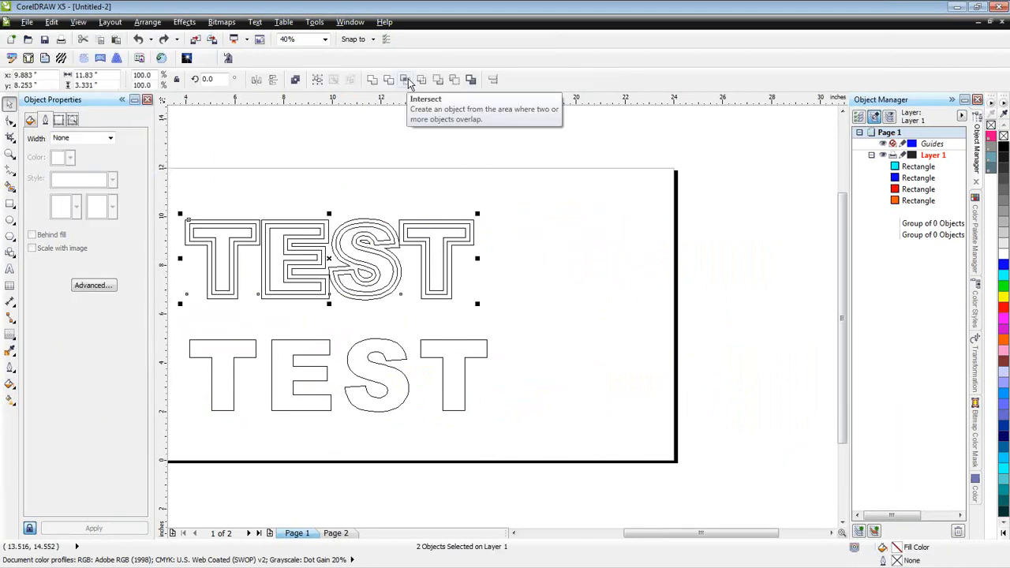
{"action": "left_click", "coordinate": [422, 82]}
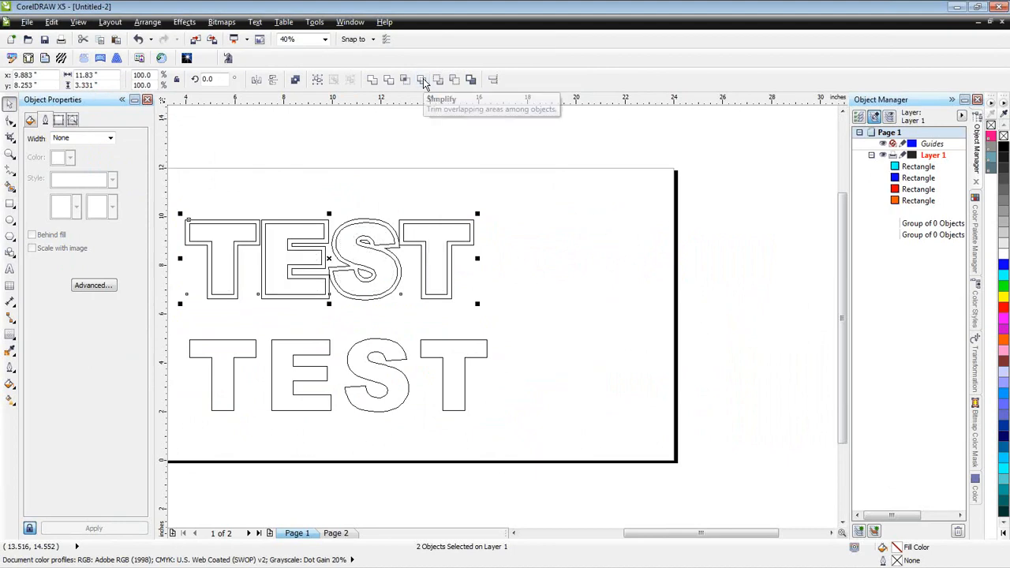
{"action": "left_click", "coordinate": [501, 222]}
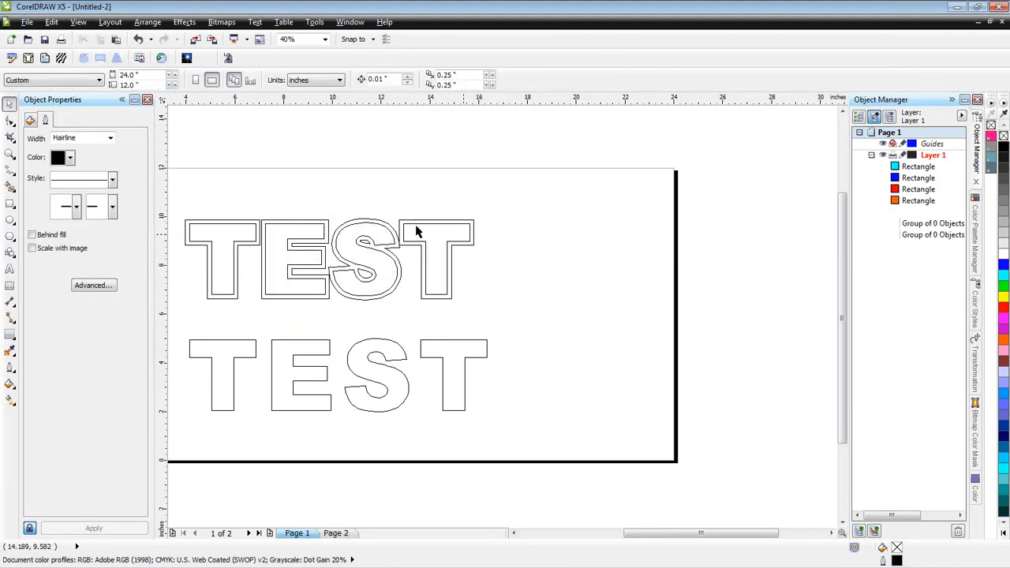
{"action": "key", "text": "shift+F9"}
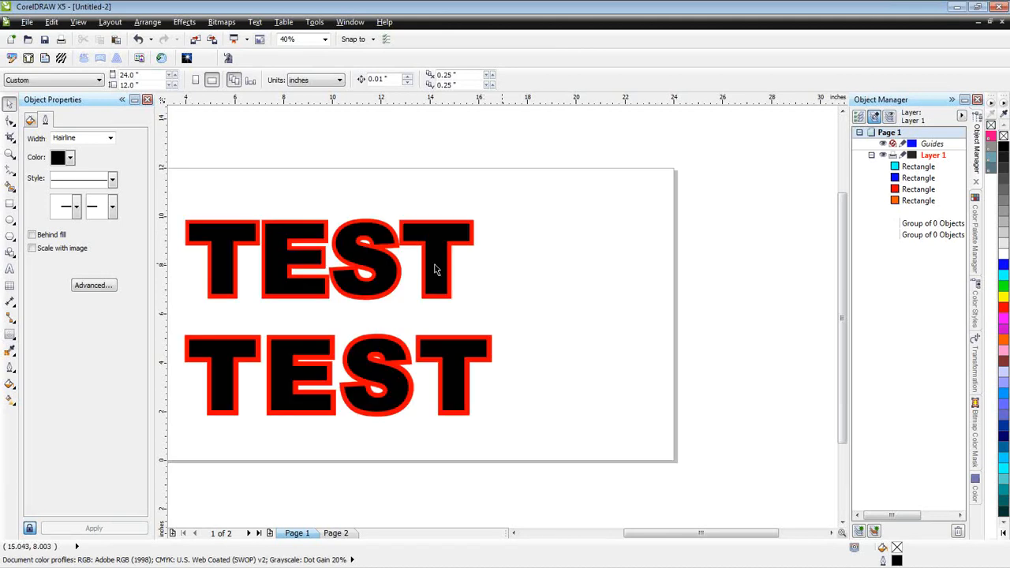
- Move the upper black TEST text off the red outline shape to its right, and delete the black text
{"action": "left_click_drag", "start_coordinate": [377, 264], "coordinate": [675, 257]}
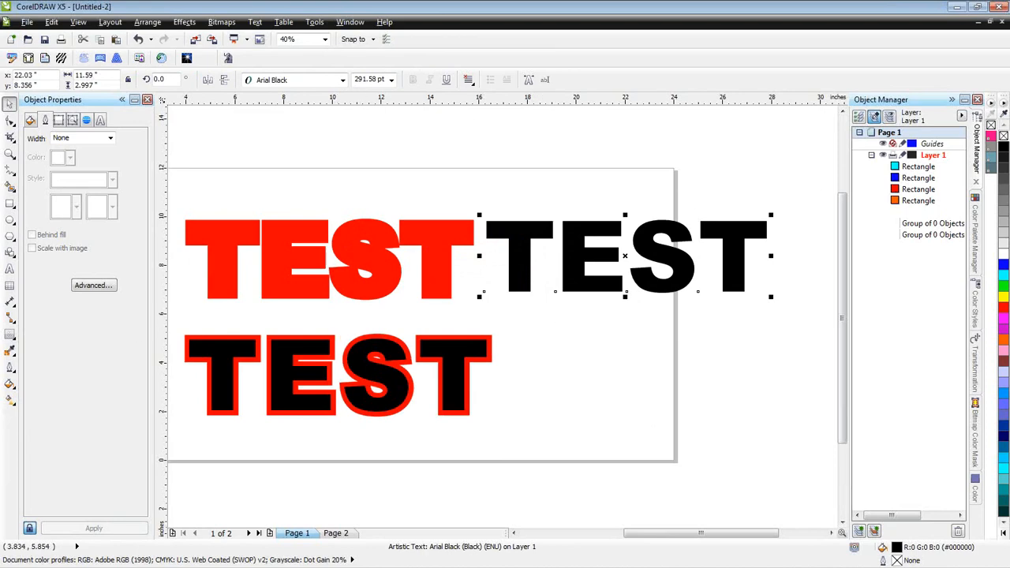
{"action": "key", "text": "F12"}
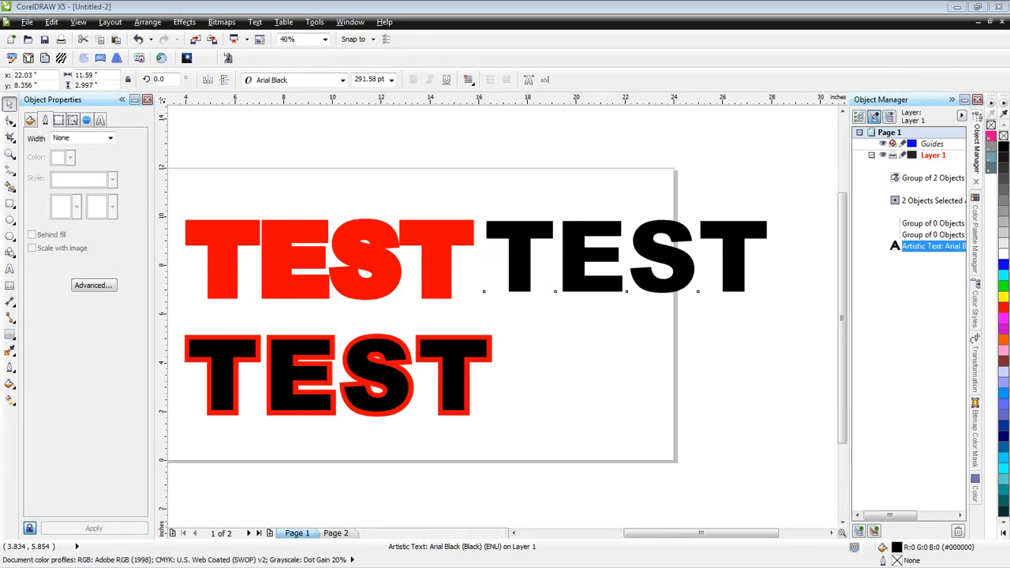
{"action": "left_click", "coordinate": [575, 368]}
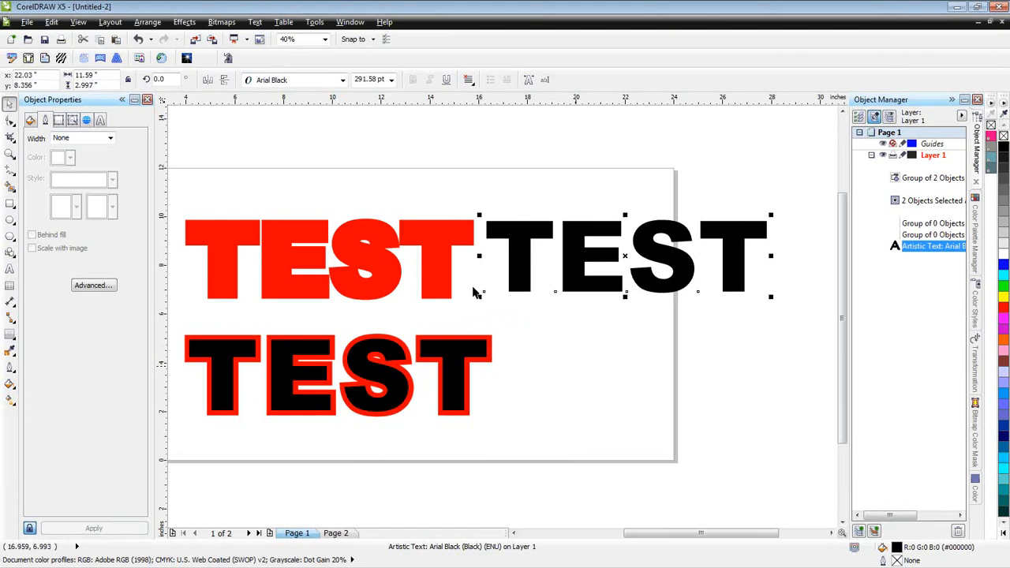
{"action": "left_click", "coordinate": [576, 357]}
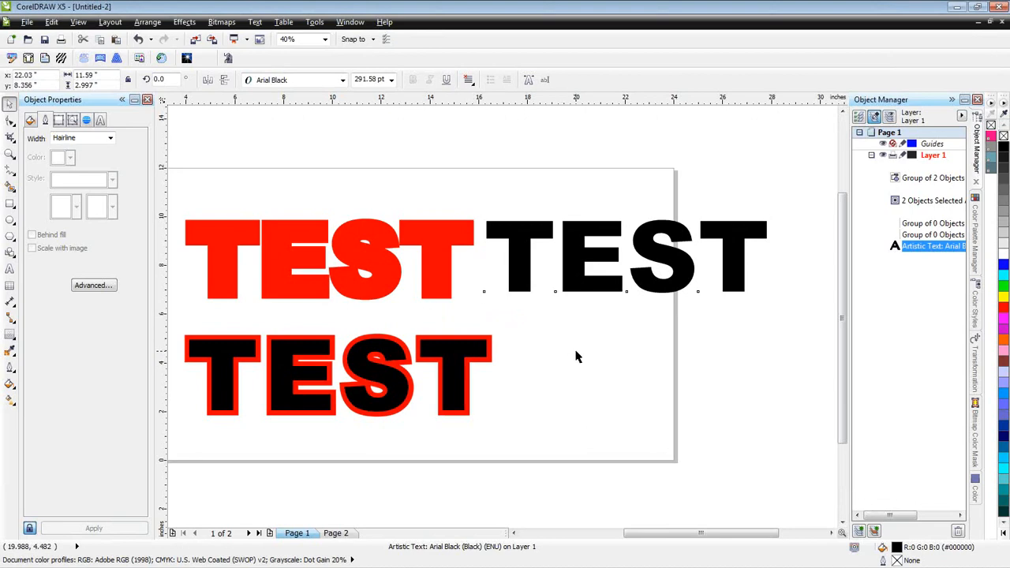
{"action": "left_click", "coordinate": [683, 279]}
{"action": "key", "text": "Delete"}
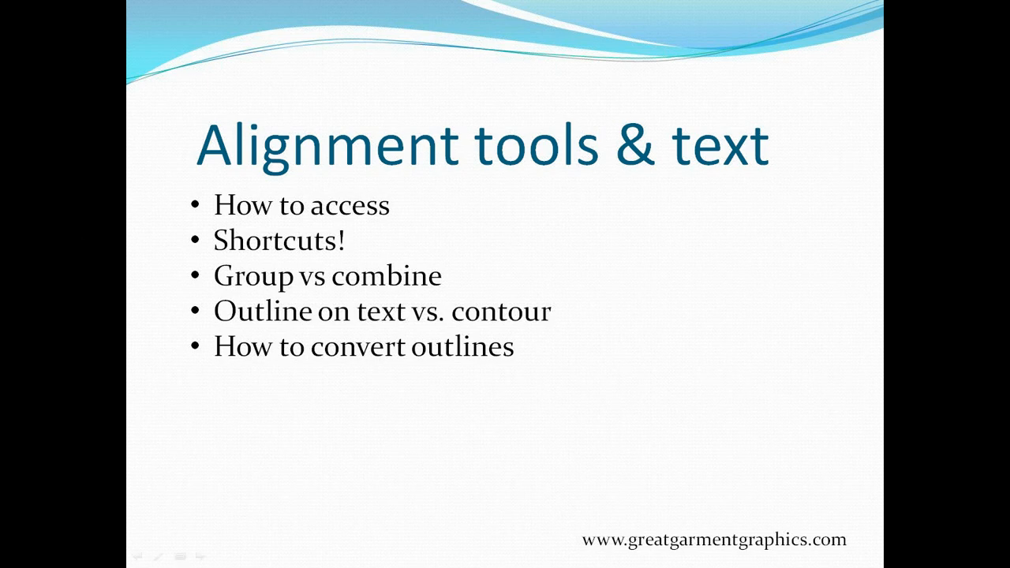
- Switch back to CorelDRAW, select both remaining TEST rows, and review the Align and Distribute options without applying any
{"action": "key", "text": "alt+Tab"}
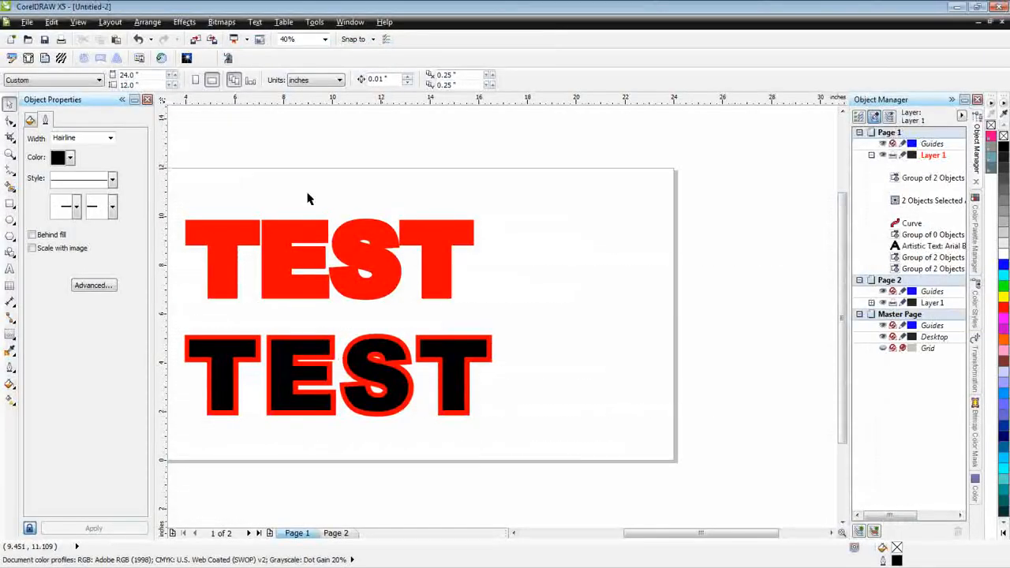
{"action": "left_click_drag", "start_coordinate": [562, 459], "coordinate": [179, 185]}
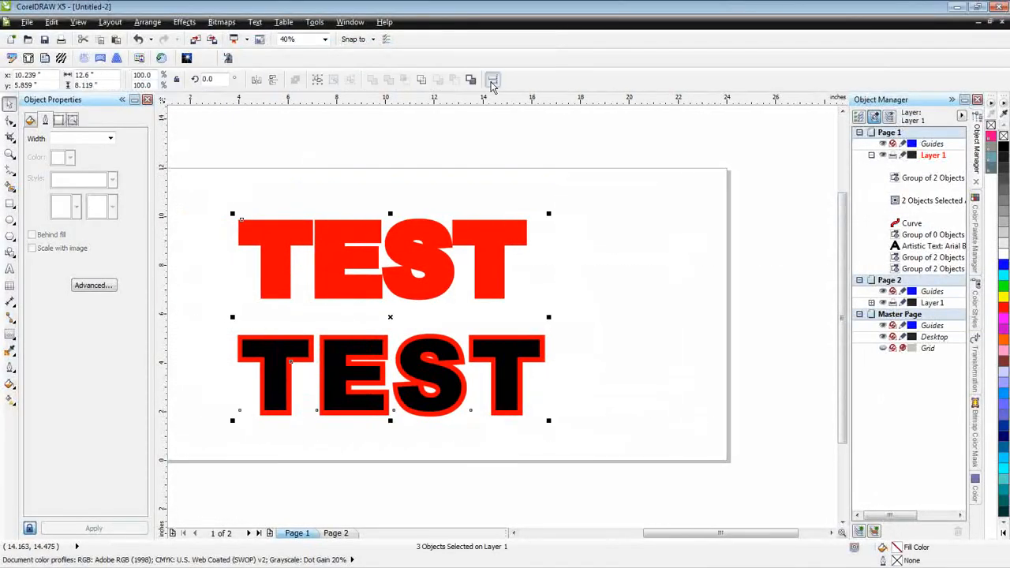
{"action": "left_click", "coordinate": [492, 79]}
{"action": "left_click_drag", "start_coordinate": [0, 229], "coordinate": [680, 113]}
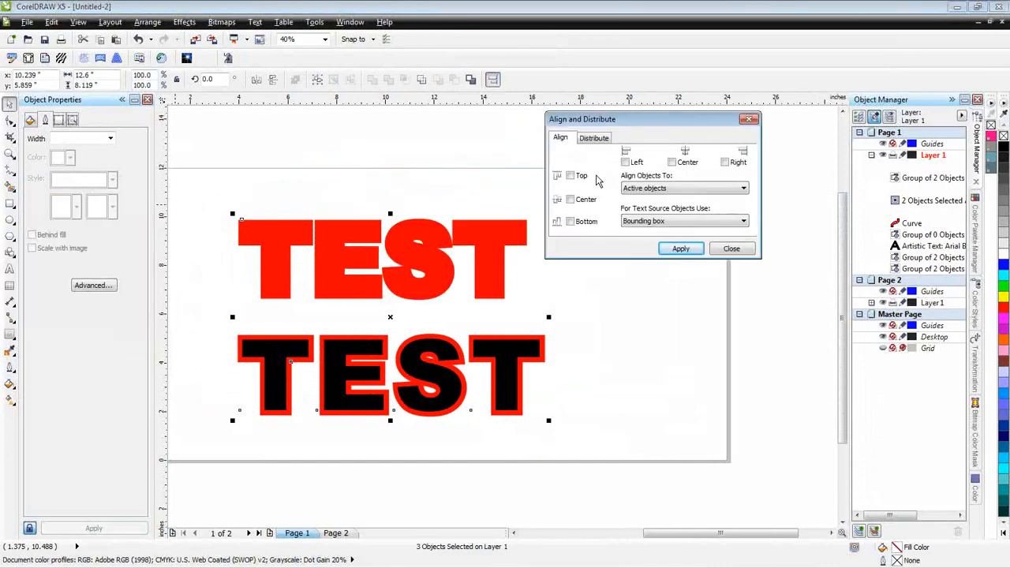
{"action": "left_click", "coordinate": [596, 138]}
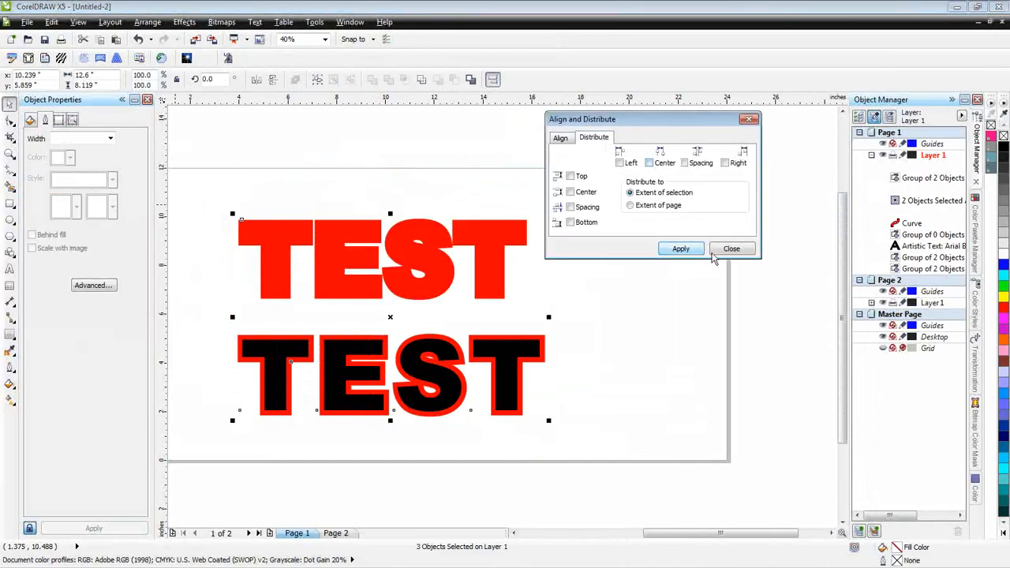
{"action": "left_click", "coordinate": [560, 139]}
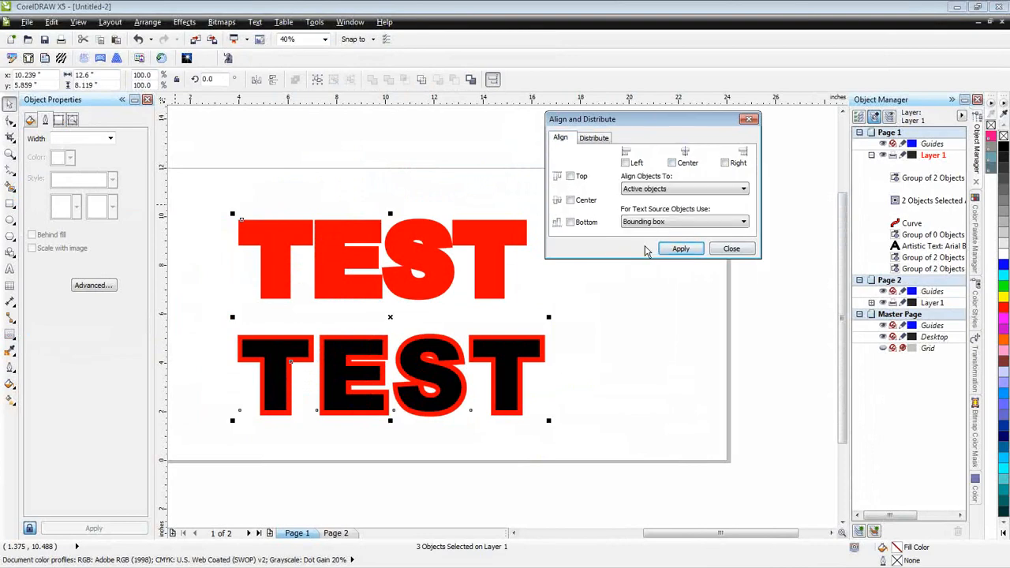
{"action": "left_click", "coordinate": [731, 250]}
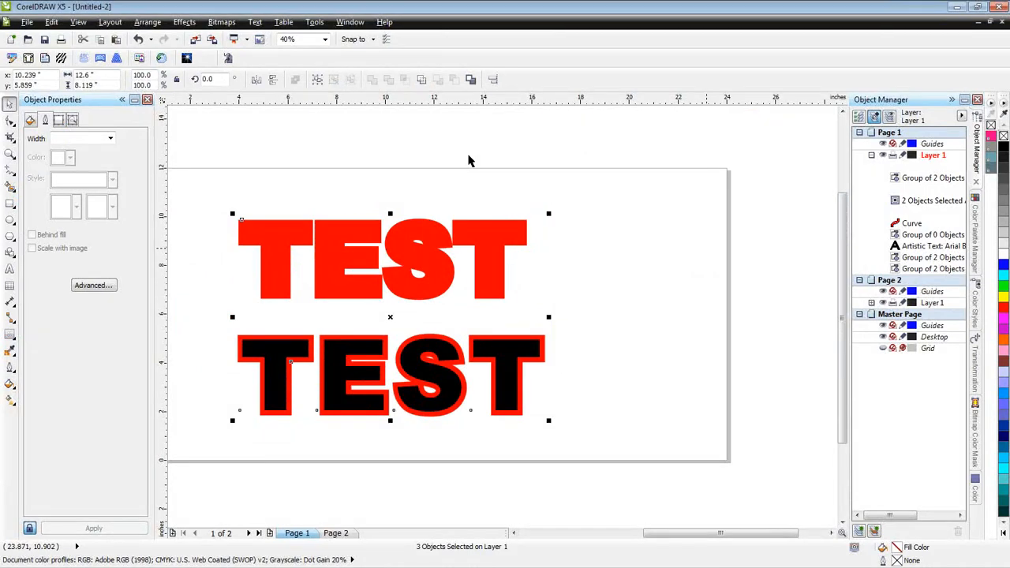
- Align the selected TEST rows by their left edges and deselect them
{"action": "left_click", "coordinate": [150, 24]}
{"action": "mouse_move", "coordinate": [246, 77]}
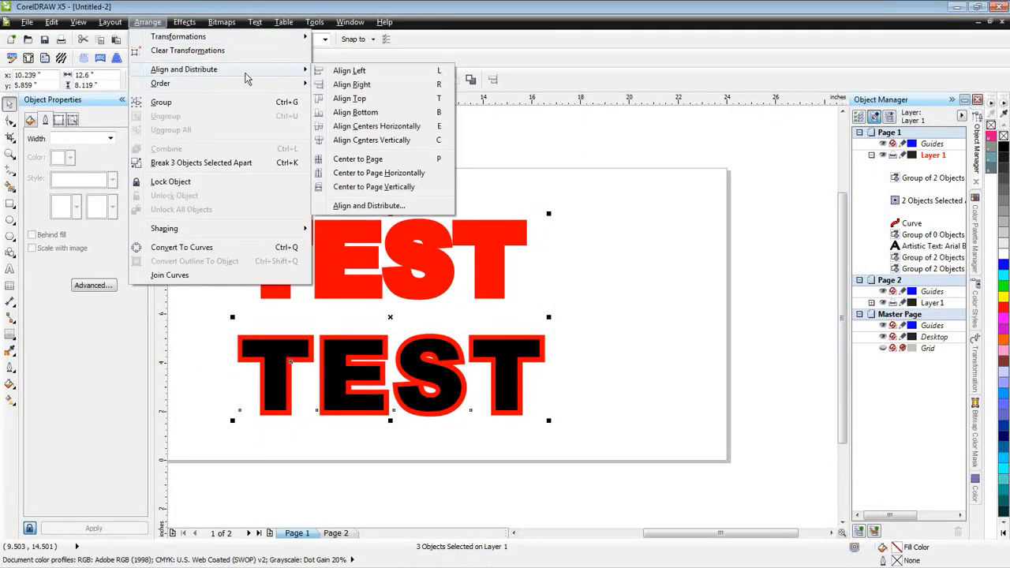
{"action": "left_click", "coordinate": [372, 74]}
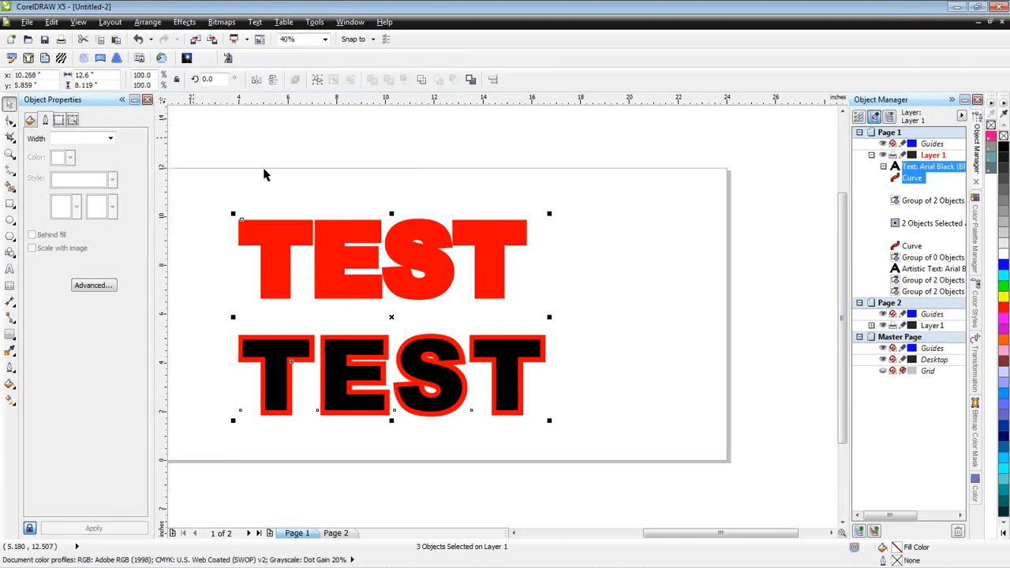
{"action": "left_click", "coordinate": [589, 281]}
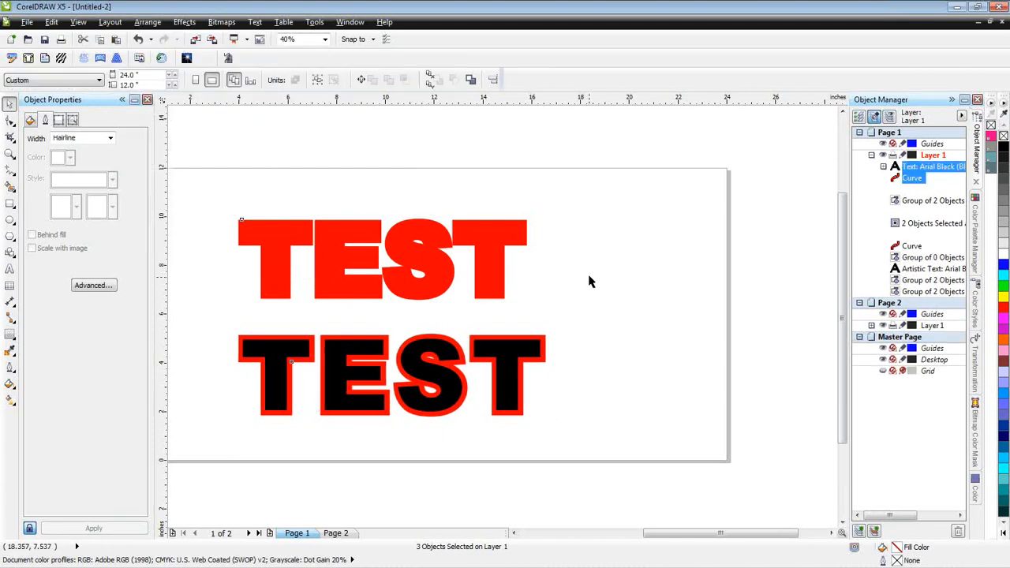
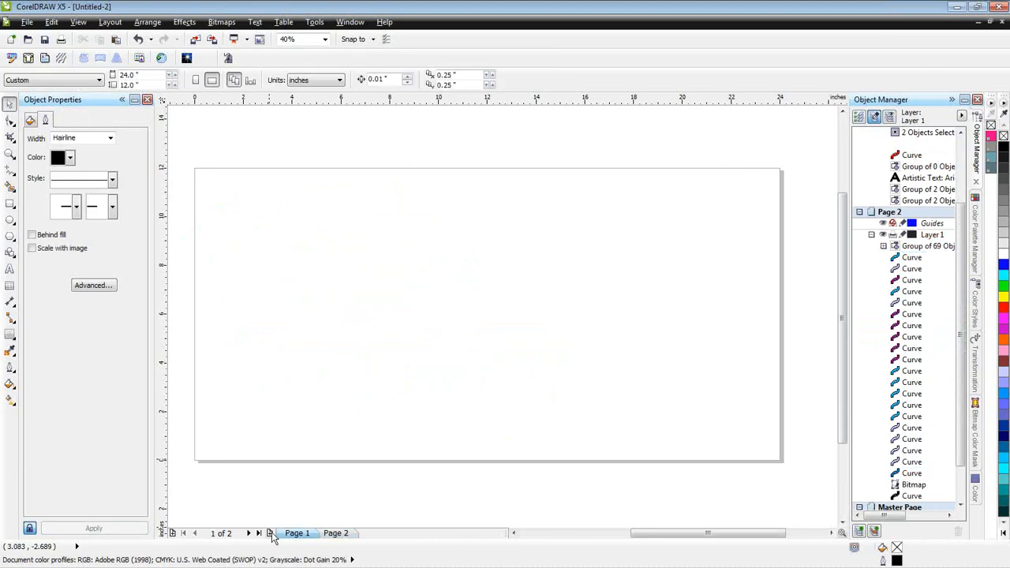
- Add a third page to the document and paste the LIVE LAUGH LOVE artwork onto it
{"action": "left_click", "coordinate": [373, 535]}
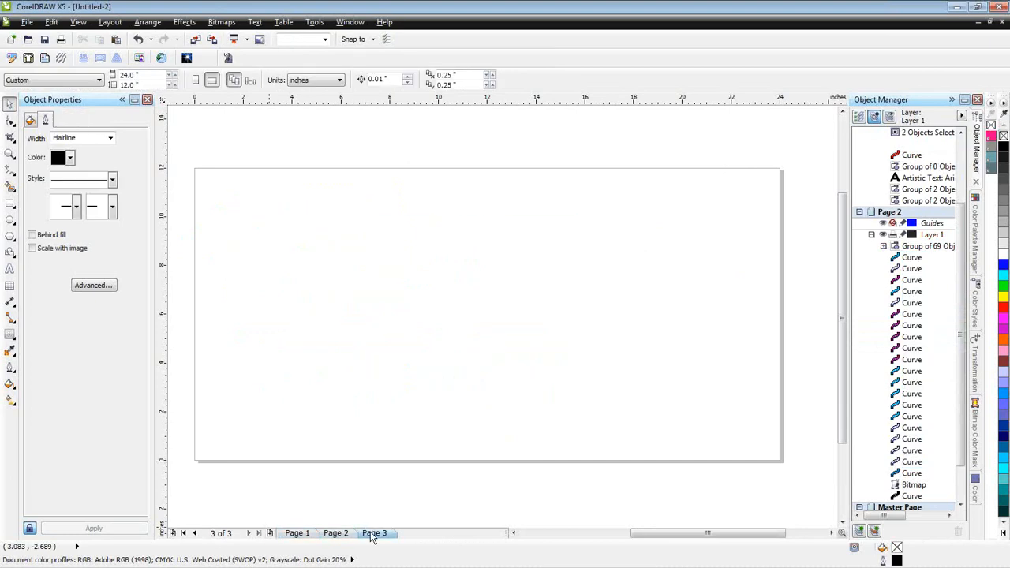
{"action": "left_click", "coordinate": [346, 534]}
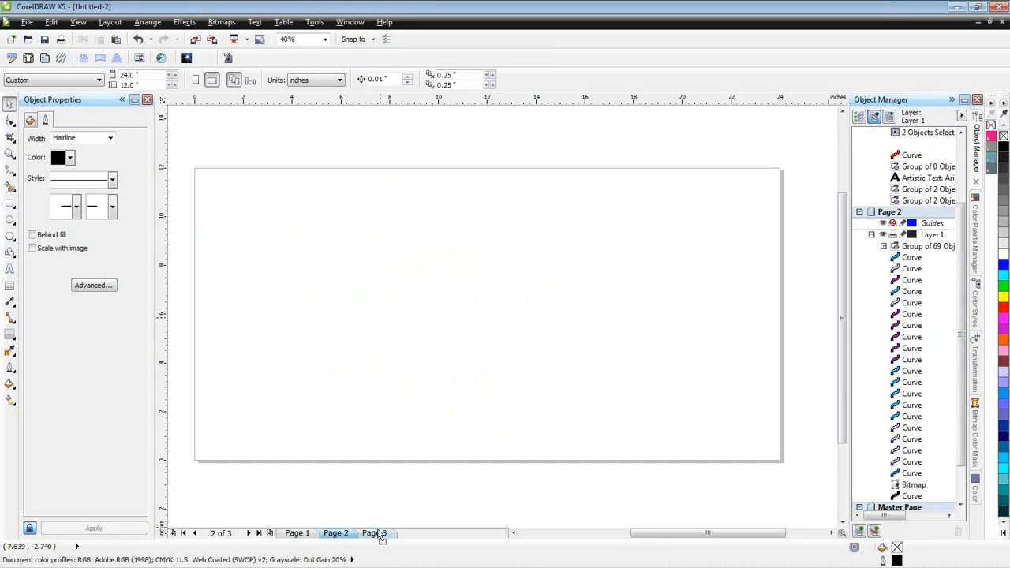
{"action": "left_click", "coordinate": [374, 534]}
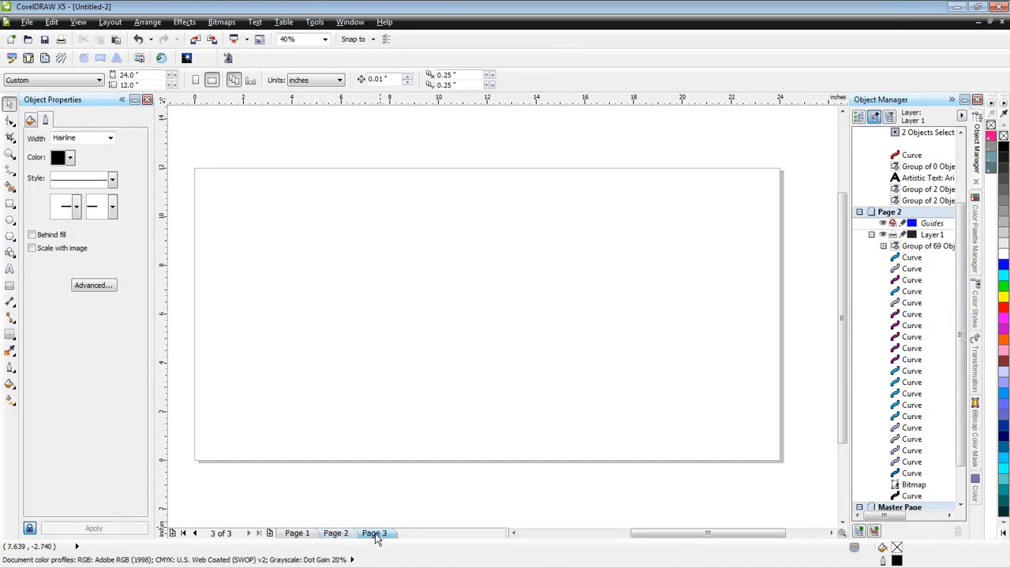
{"action": "left_click", "coordinate": [345, 534]}
{"action": "left_click", "coordinate": [374, 534]}
{"action": "key", "text": "ctrl+v"}
- Centre the pasted artwork on the page, enlarge it to about 13.9 by 7.3 inches, and deselect it
{"action": "left_click_drag", "start_coordinate": [297, 230], "coordinate": [487, 311]}
{"action": "left_click_drag", "start_coordinate": [562, 269], "coordinate": [658, 210]}
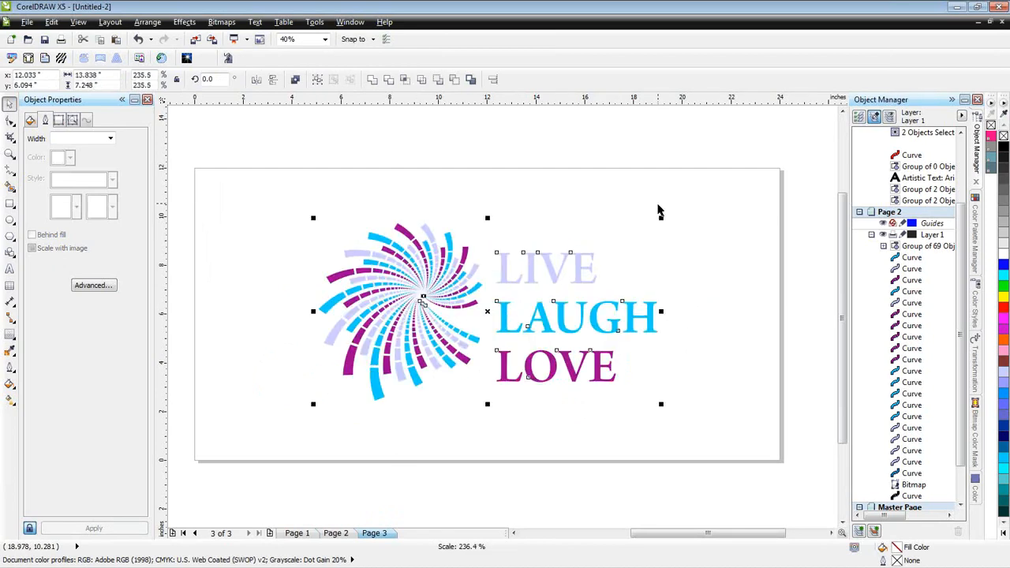
{"action": "left_click", "coordinate": [549, 188]}
{"action": "key", "text": "F4"}
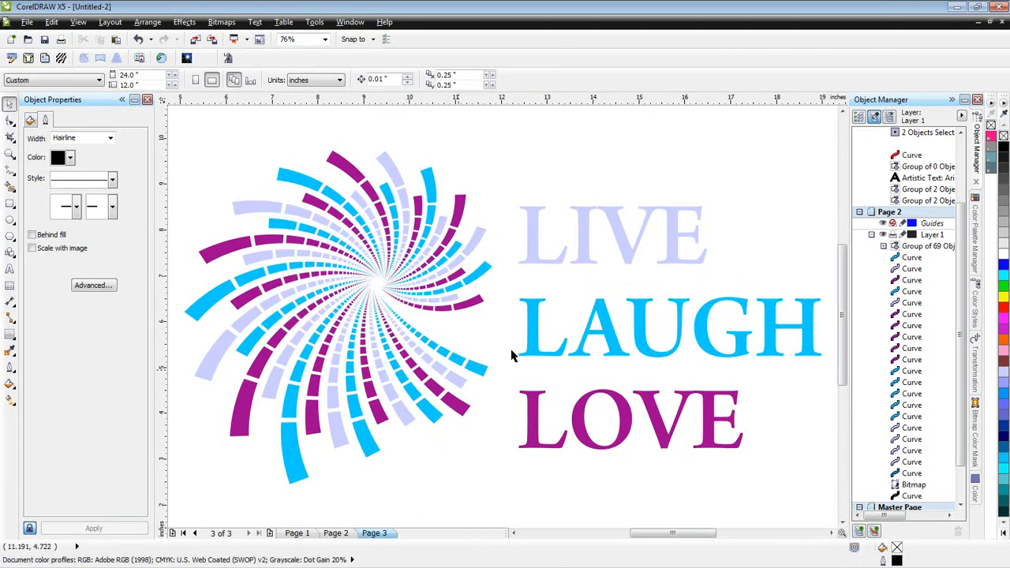
- Select the L of LIVE and begin a new object search for objects with a Uniform Color fill
{"action": "left_click", "coordinate": [541, 266]}
{"action": "left_click", "coordinate": [541, 266]}
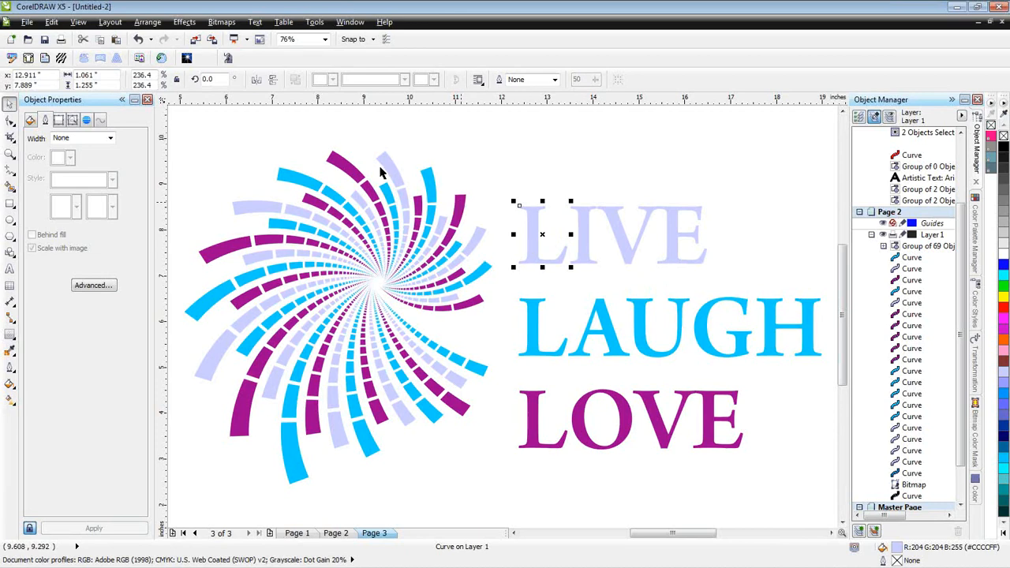
{"action": "left_click", "coordinate": [55, 21]}
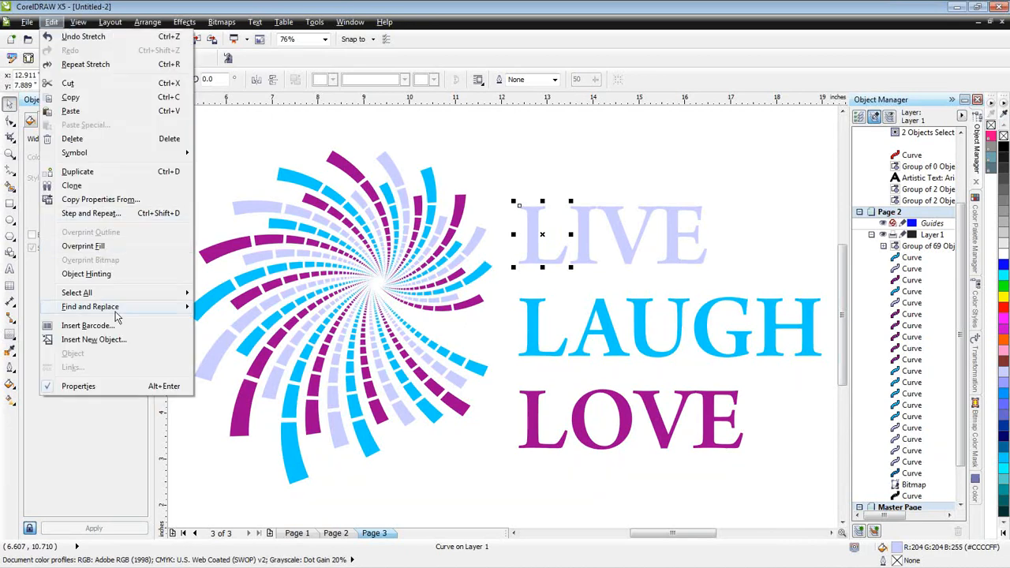
{"action": "mouse_move", "coordinate": [117, 311]}
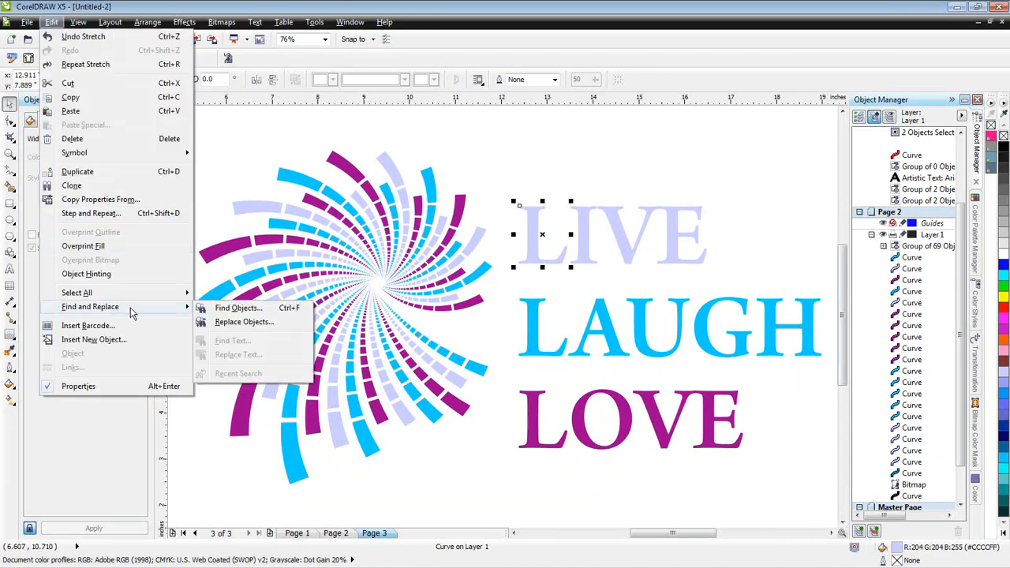
{"action": "left_click", "coordinate": [229, 310]}
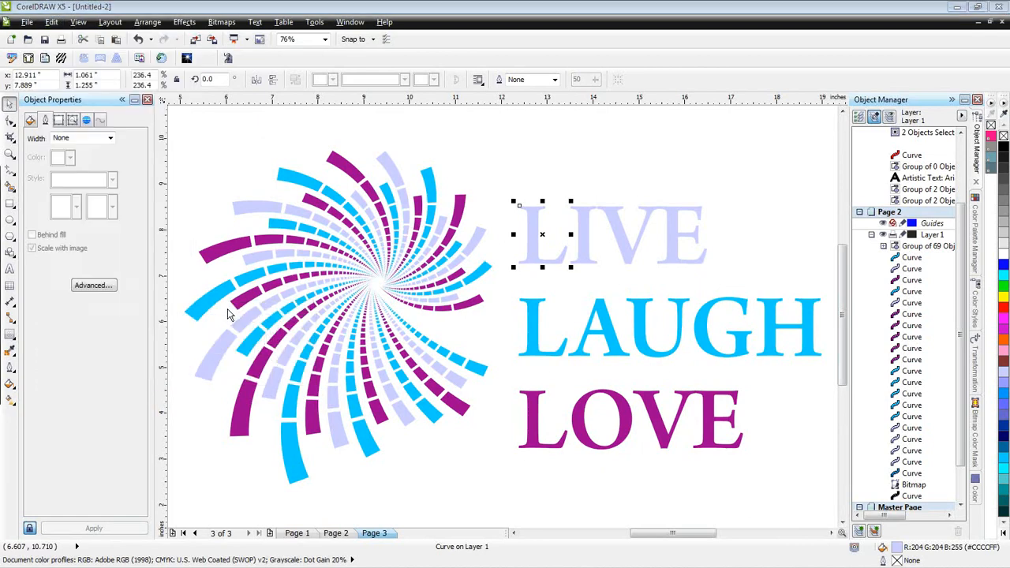
{"action": "left_click_drag", "start_coordinate": [0, 176], "coordinate": [603, 106]}
{"action": "left_click", "coordinate": [558, 323]}
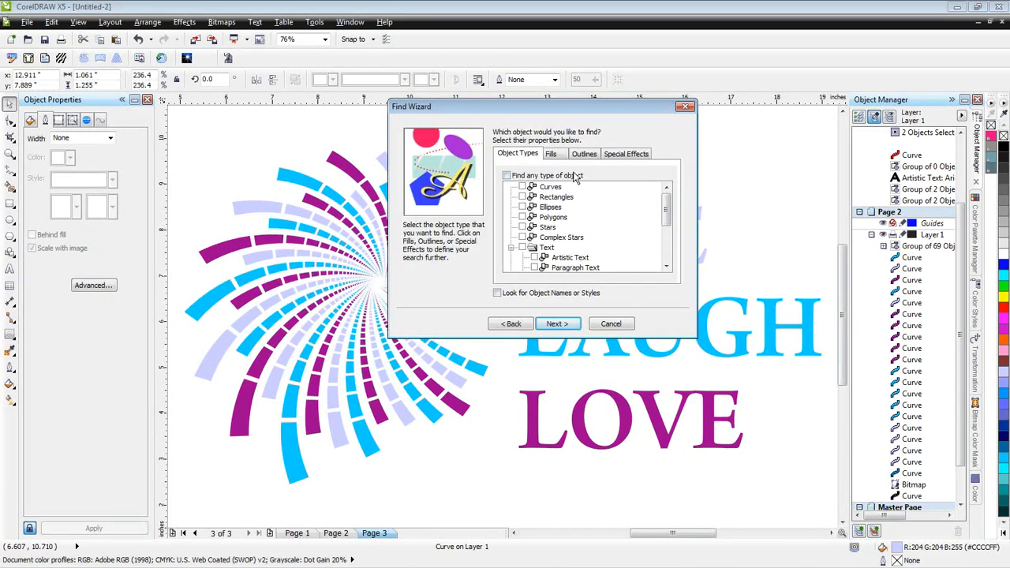
{"action": "left_click", "coordinate": [552, 154]}
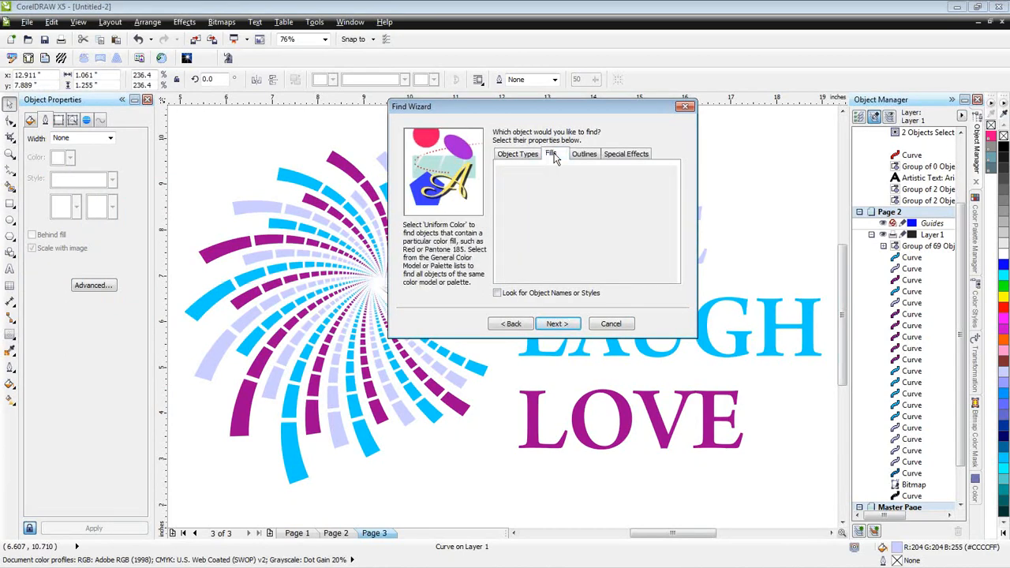
{"action": "left_click", "coordinate": [523, 197]}
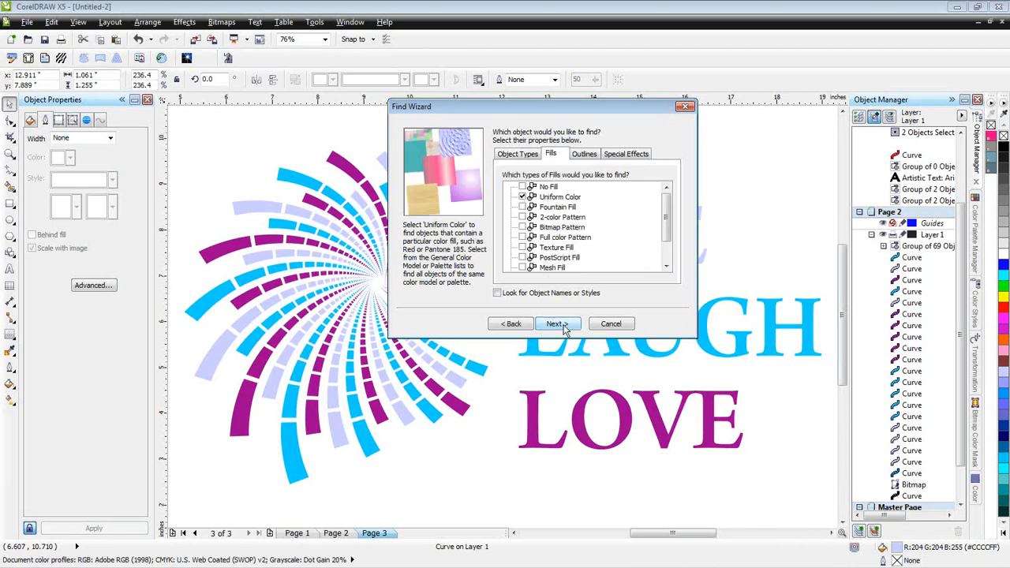
{"action": "left_click", "coordinate": [559, 327]}
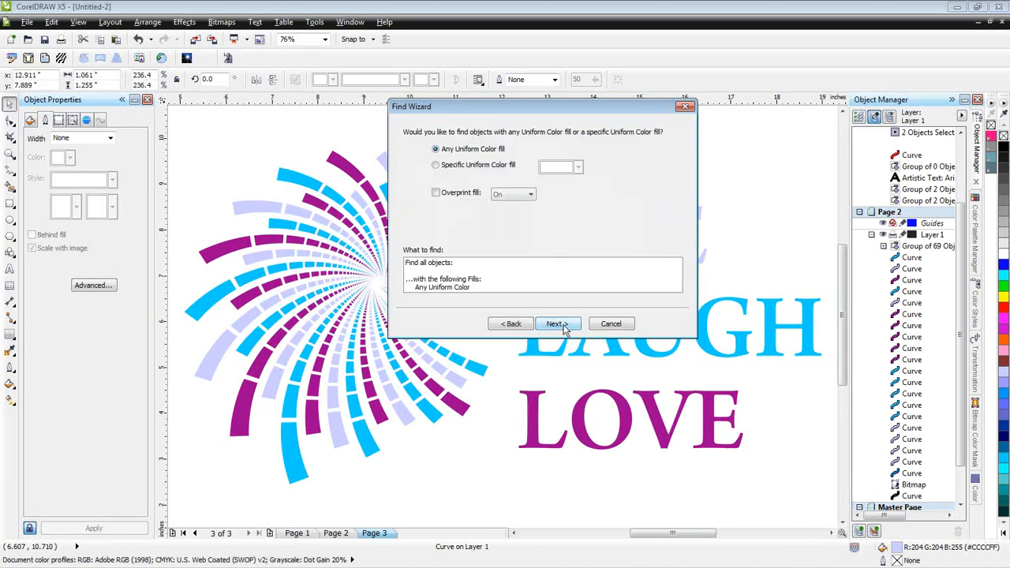
- Sample the swirl's lavender (R:204 G:204 B:255) as the specific fill colour and find all objects matching it
{"action": "left_click", "coordinate": [467, 167]}
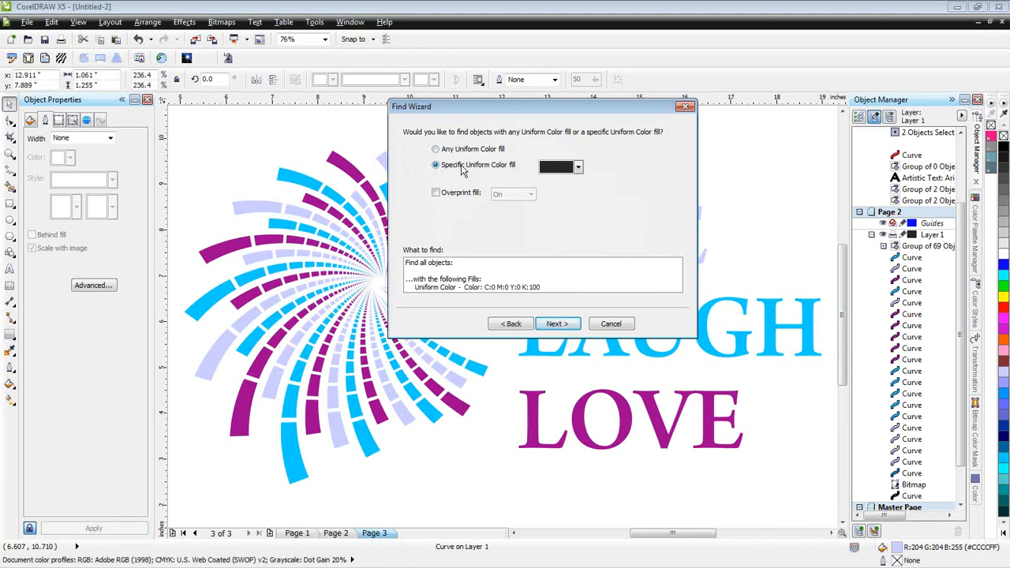
{"action": "left_click", "coordinate": [578, 168]}
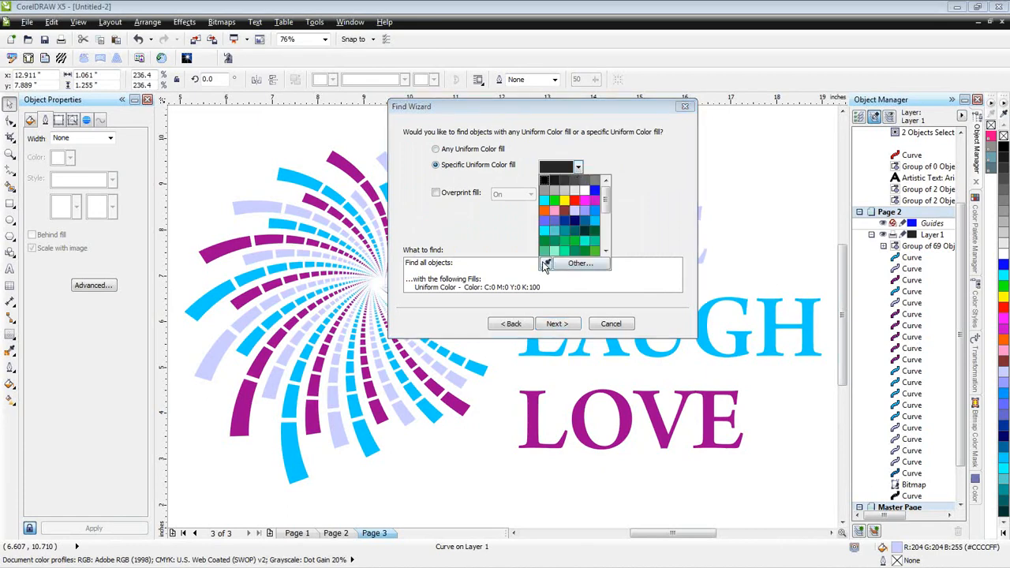
{"action": "left_click", "coordinate": [545, 263]}
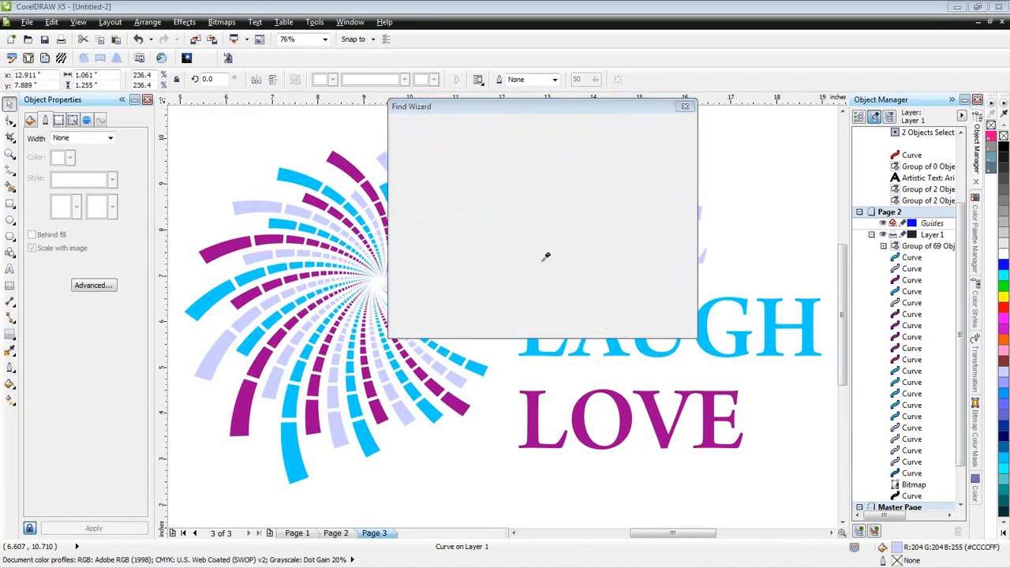
{"action": "left_click", "coordinate": [254, 205]}
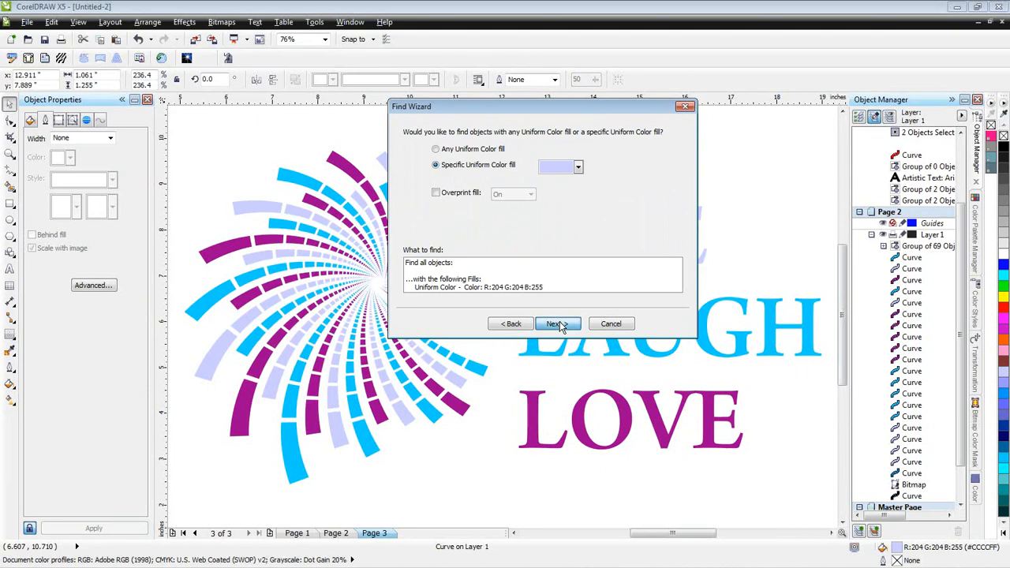
{"action": "left_click", "coordinate": [558, 324]}
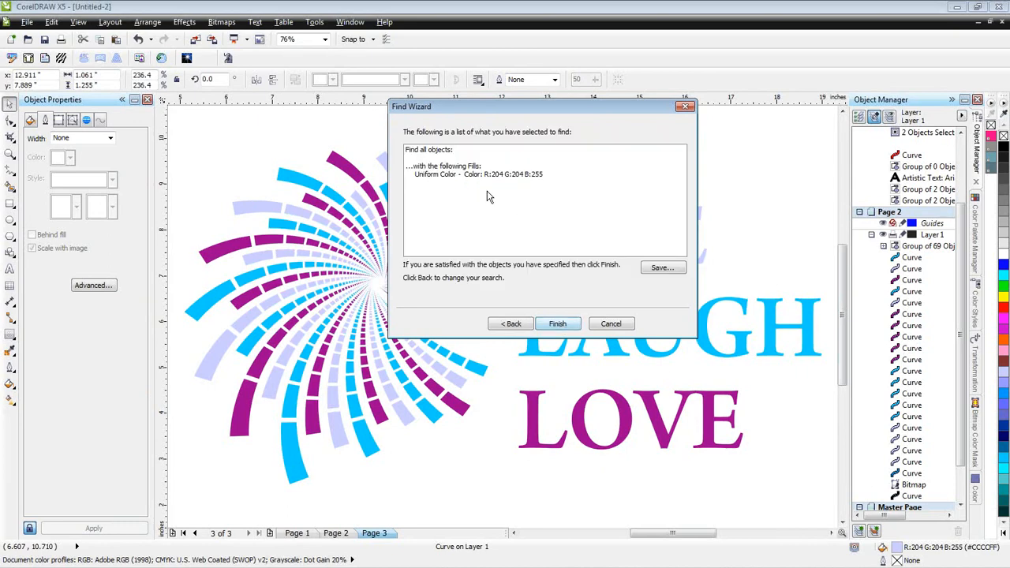
{"action": "left_click", "coordinate": [558, 324]}
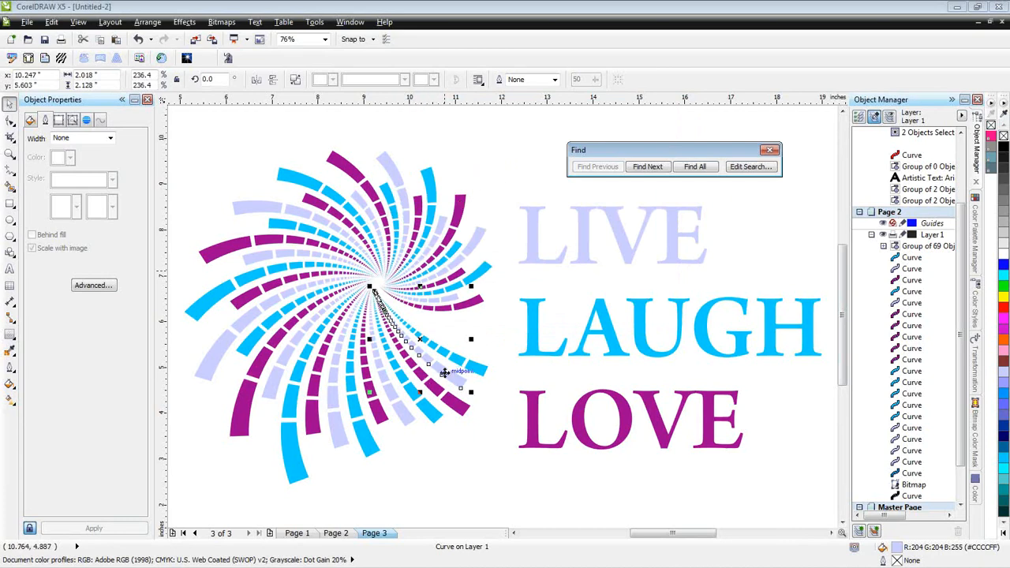
{"action": "left_click", "coordinate": [695, 169]}
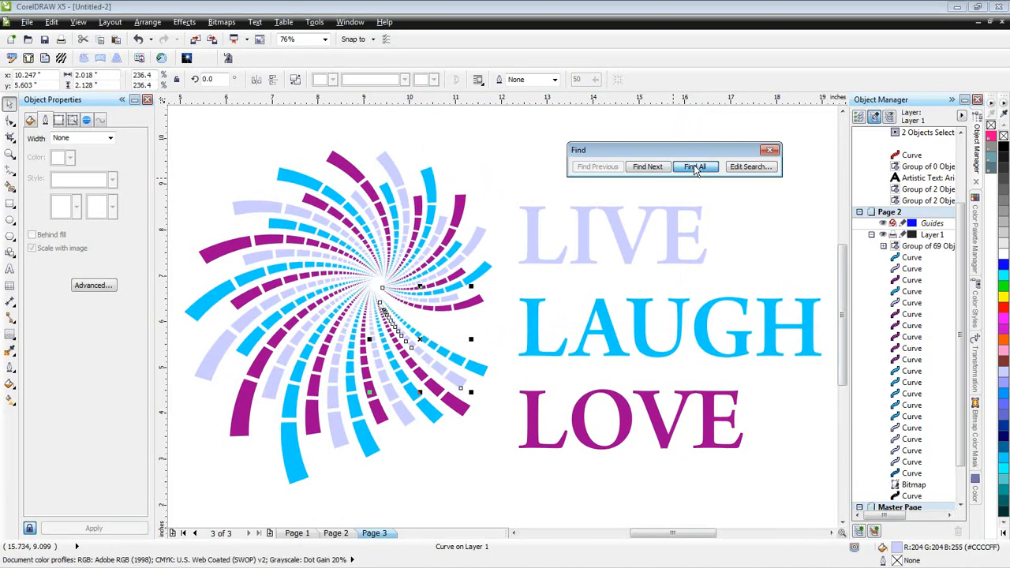
{"action": "left_click", "coordinate": [695, 168]}
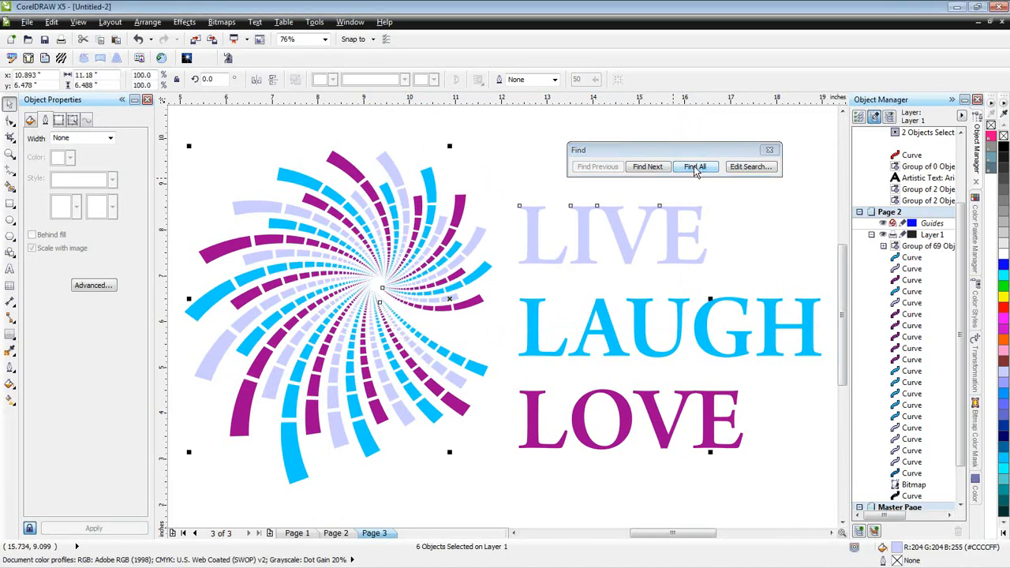
- Move the selected lavender pieces left, clear of the other colours, and undo the move
{"action": "scroll", "coordinate": [683, 215], "scroll_direction": "down", "scroll_amount": 1}
{"action": "left_click_drag", "start_coordinate": [566, 257], "coordinate": [301, 253]}
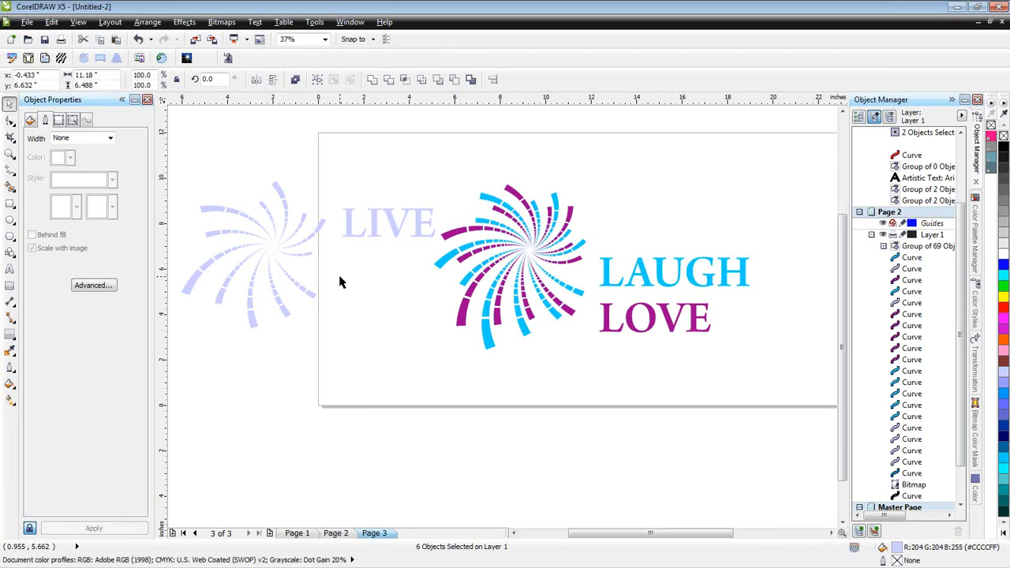
{"action": "key", "text": "ctrl+z"}
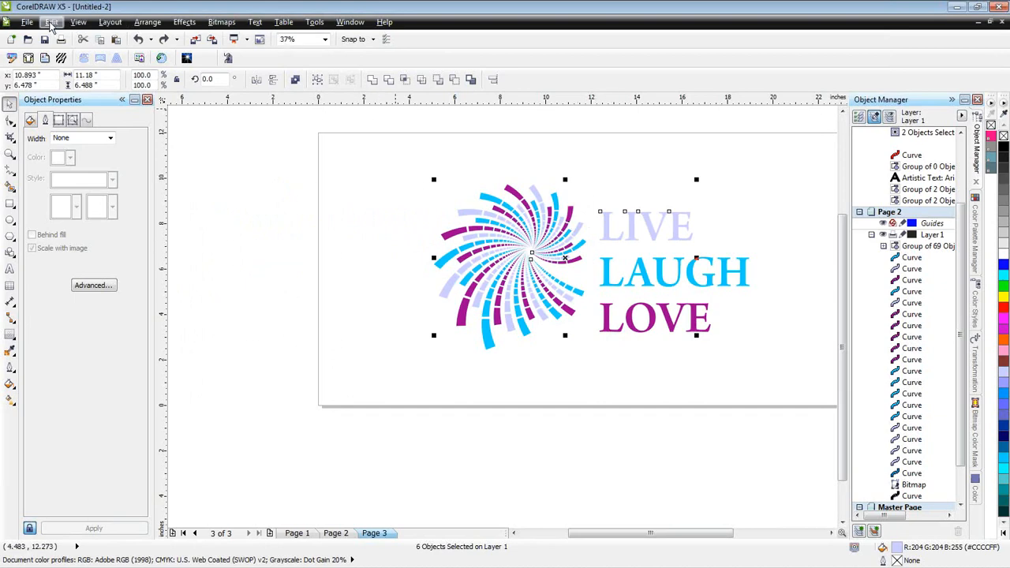
- Copy the selected lavender pieces, paste them onto a new Page 4, and deselect them
{"action": "left_click", "coordinate": [52, 22]}
{"action": "left_click", "coordinate": [86, 97]}
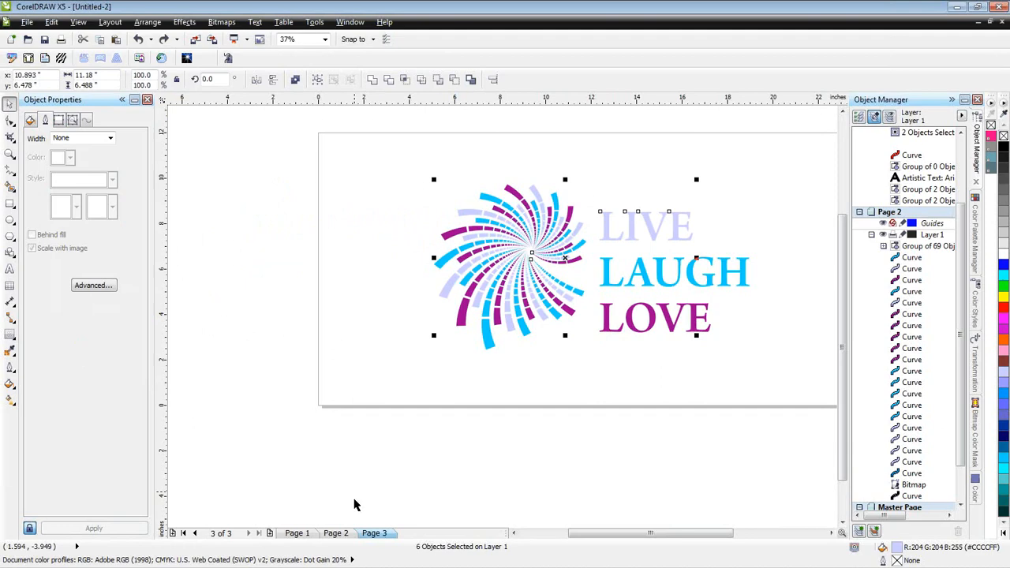
{"action": "left_click", "coordinate": [270, 533]}
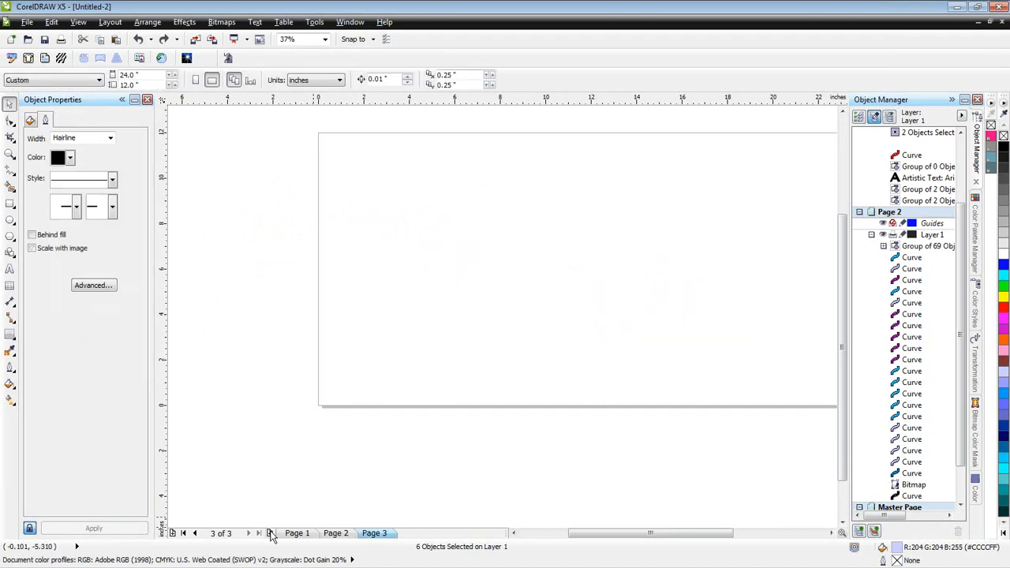
{"action": "key", "text": "ctrl+v"}
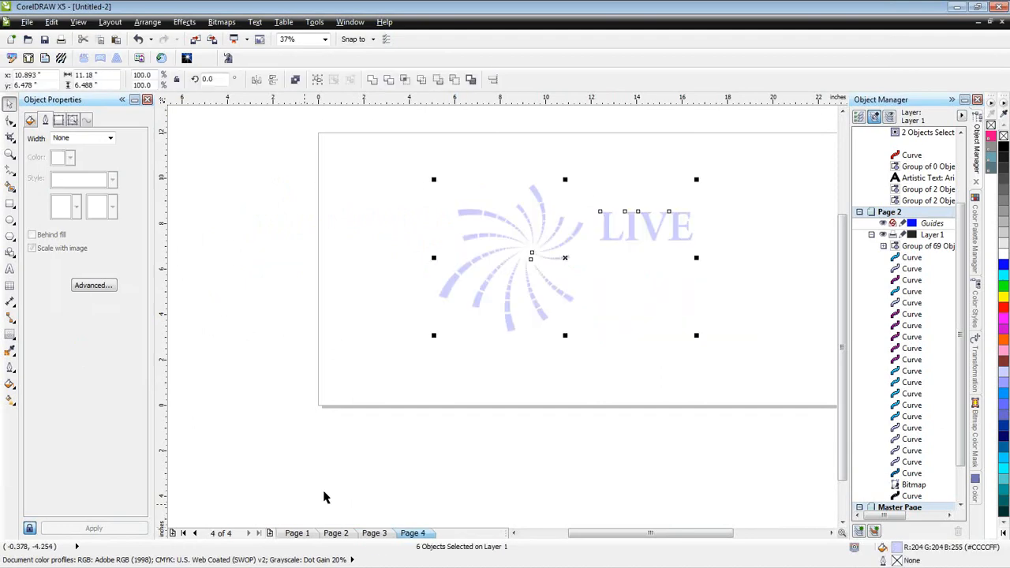
{"action": "left_click", "coordinate": [530, 433]}
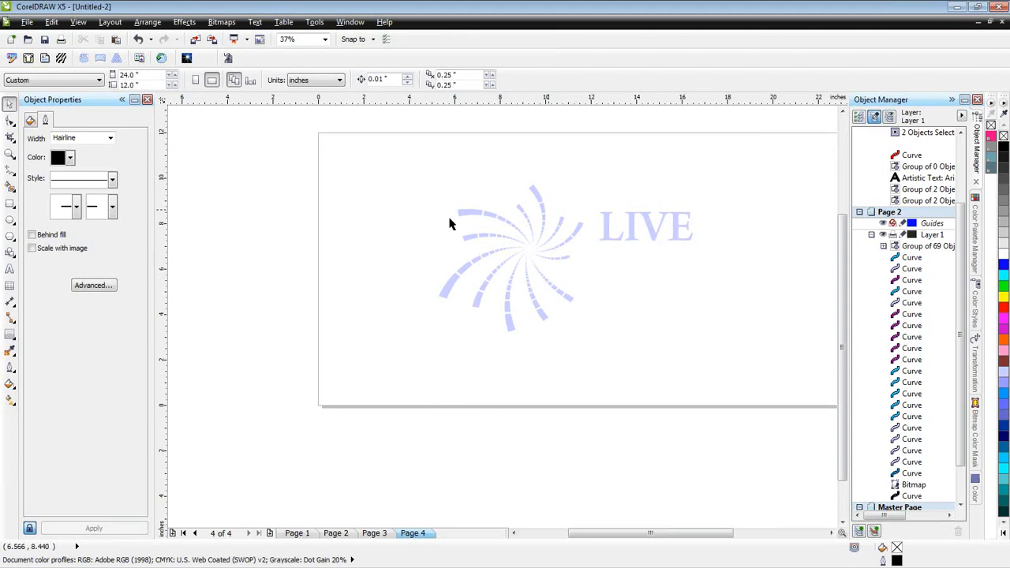
- Return to Page 3 and begin a new object search for objects with a Uniform Color fill
{"action": "left_click", "coordinate": [376, 535]}
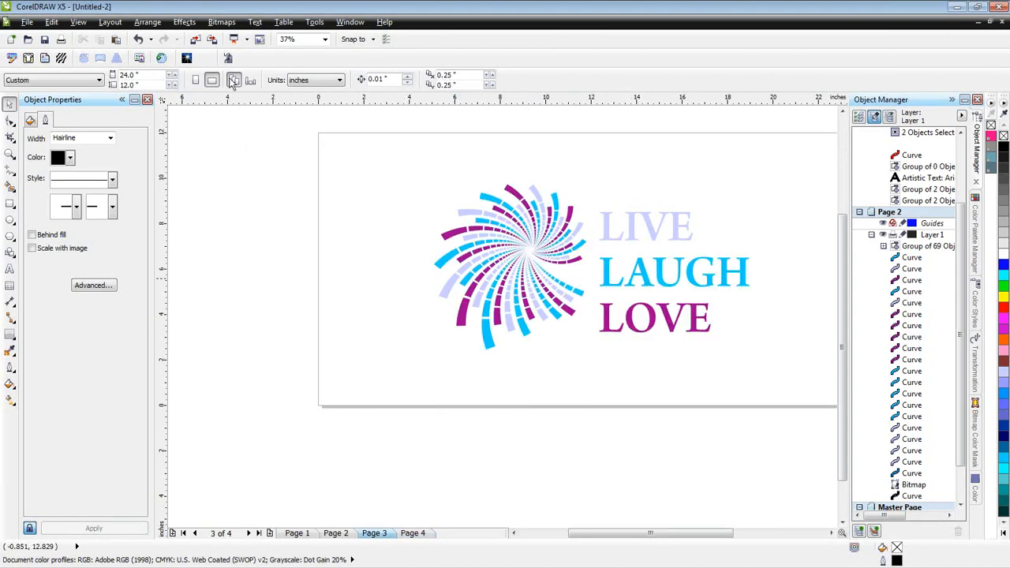
{"action": "left_click", "coordinate": [52, 22]}
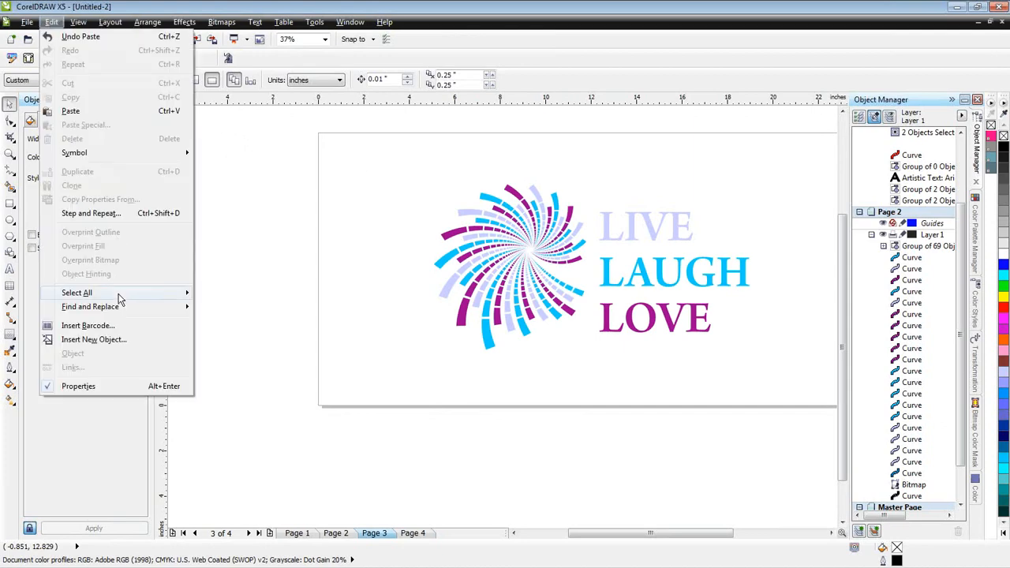
{"action": "mouse_move", "coordinate": [118, 308]}
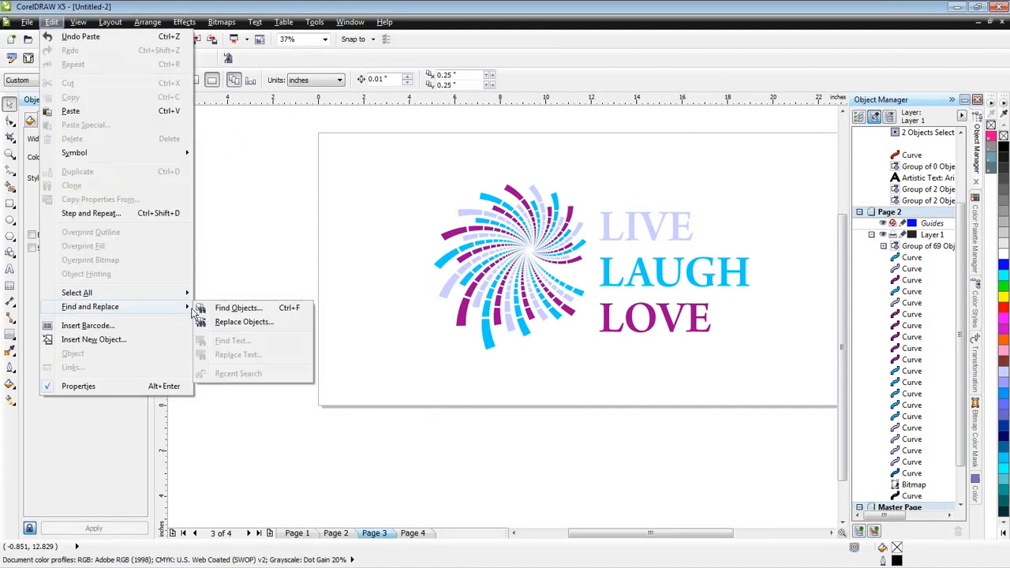
{"action": "left_click", "coordinate": [234, 308]}
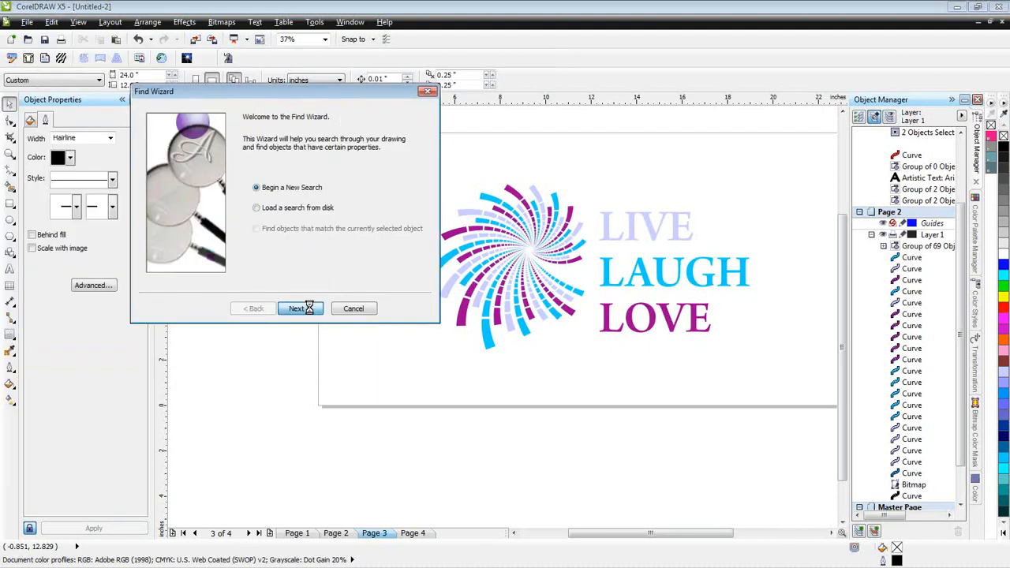
{"action": "left_click", "coordinate": [309, 309]}
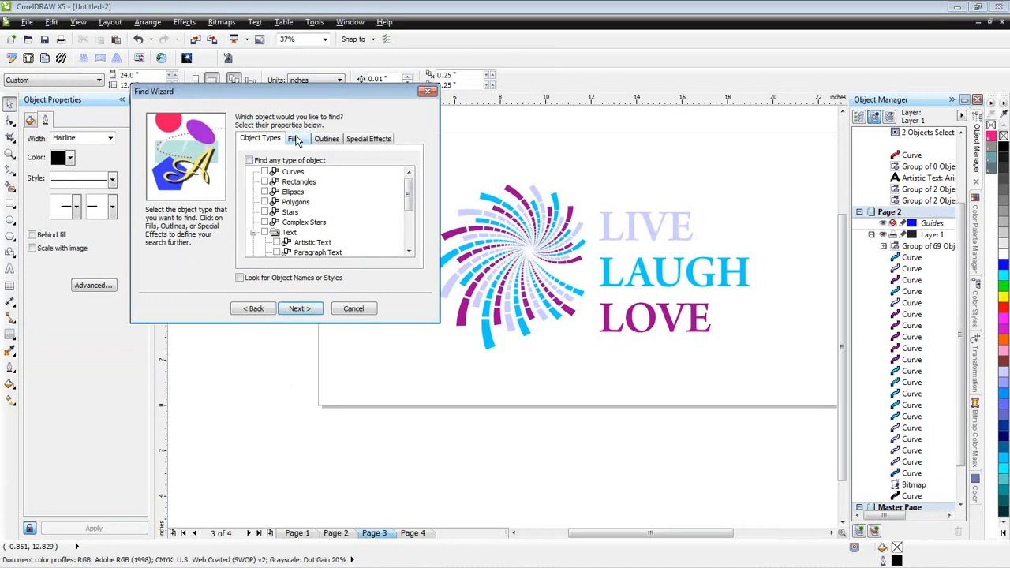
{"action": "left_click", "coordinate": [294, 139]}
{"action": "left_click", "coordinate": [266, 181]}
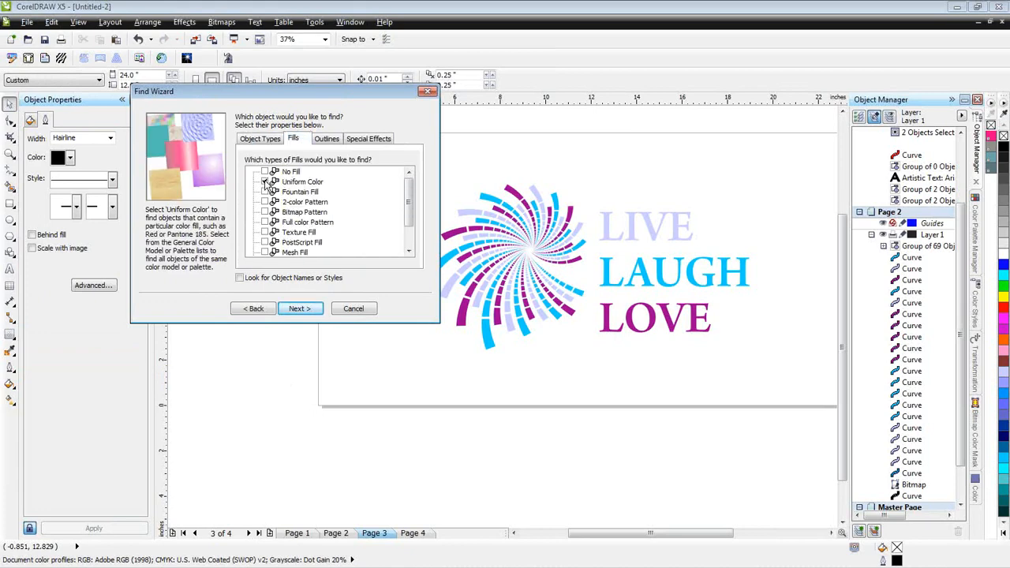
{"action": "left_click", "coordinate": [300, 309]}
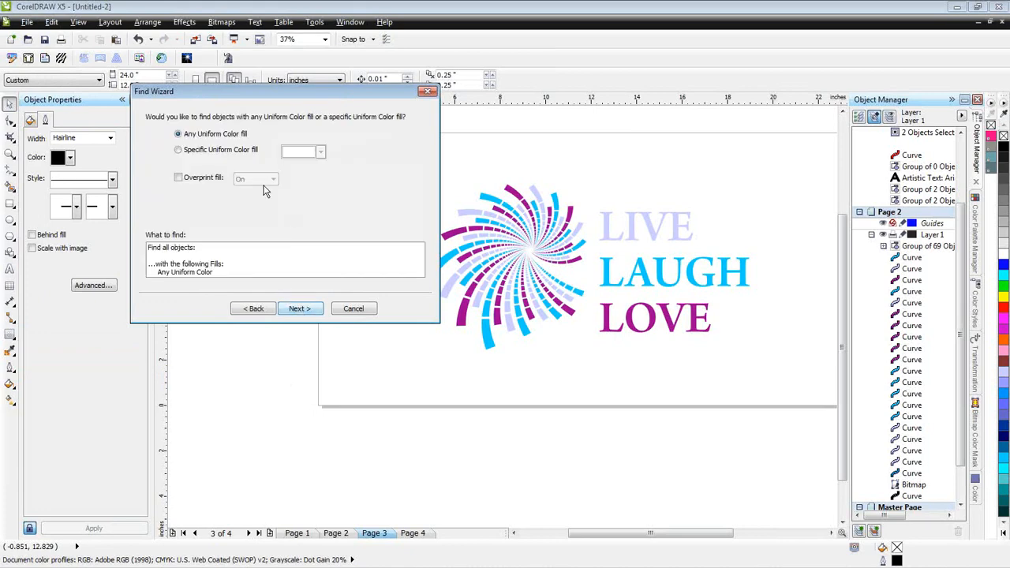
- Sample the swirl's blue (R:0 G:204 B:255) as the specific fill colour and find all objects matching it
{"action": "left_click", "coordinate": [231, 151]}
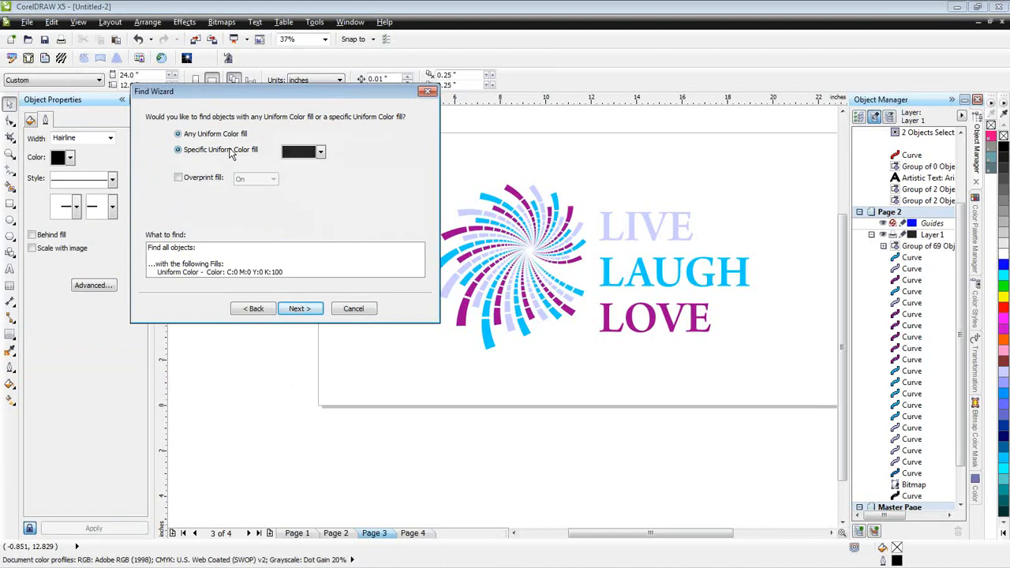
{"action": "left_click", "coordinate": [320, 152]}
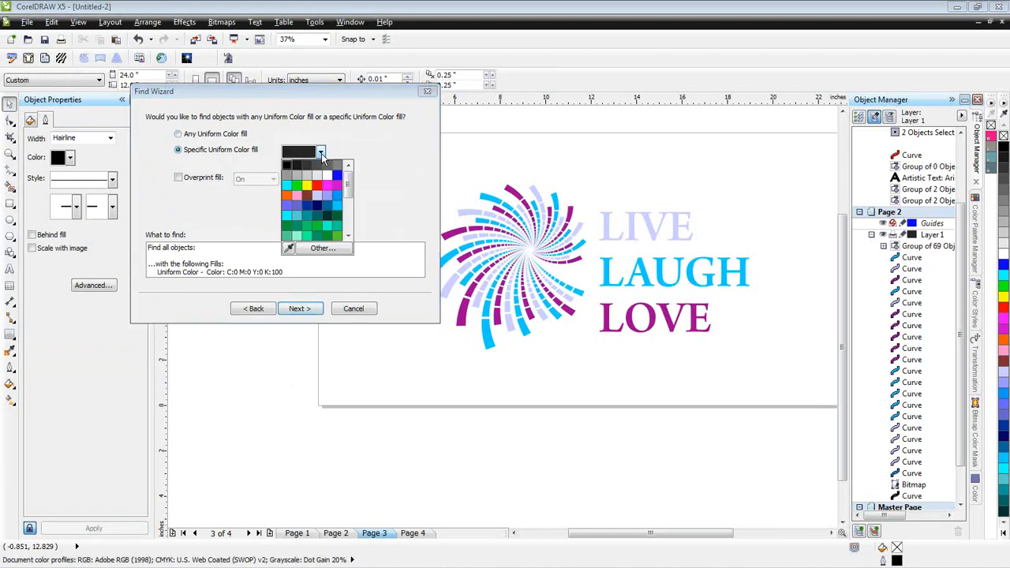
{"action": "left_click", "coordinate": [289, 251]}
{"action": "left_click", "coordinate": [588, 282]}
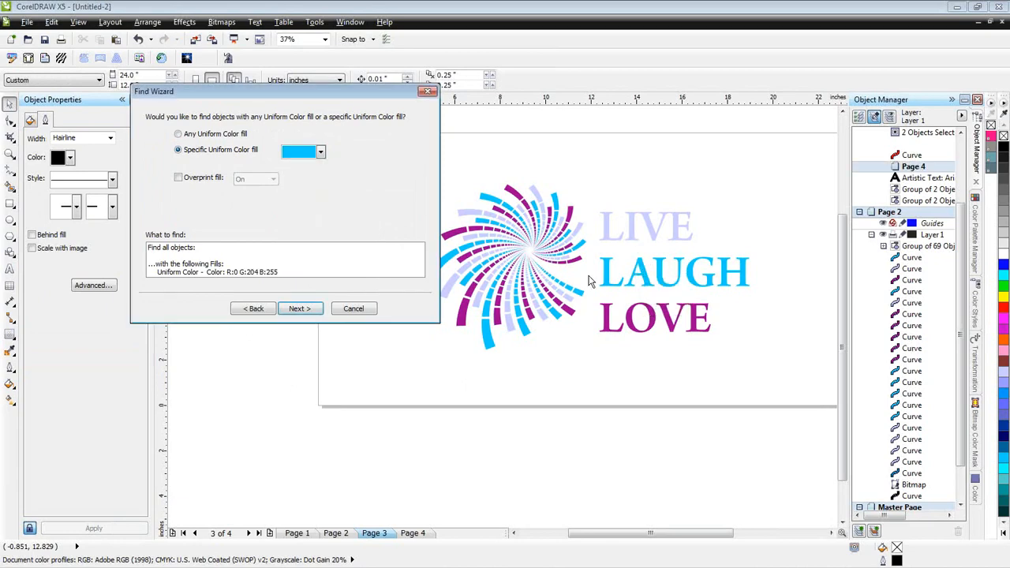
{"action": "left_click", "coordinate": [300, 308]}
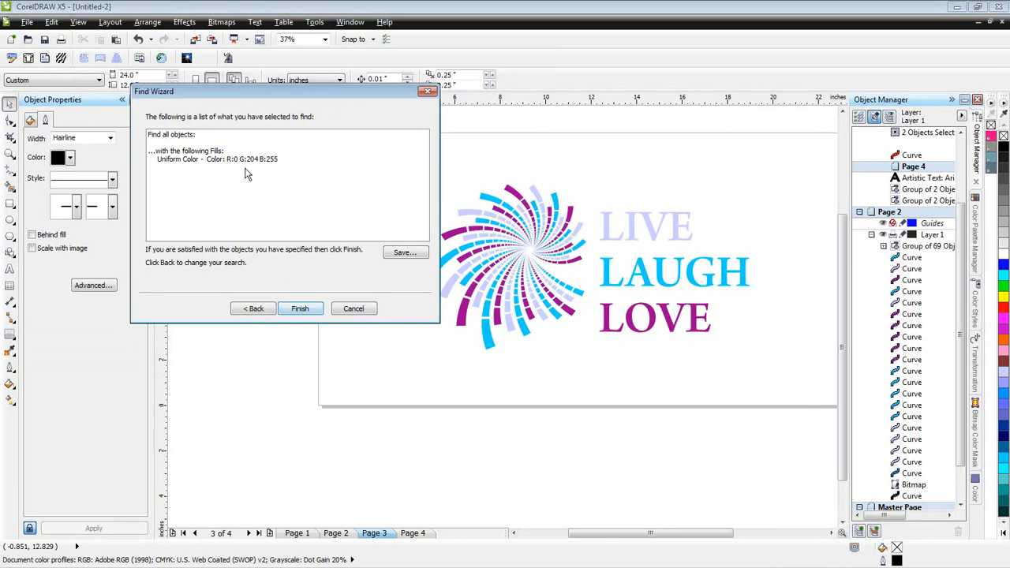
{"action": "left_click", "coordinate": [302, 310]}
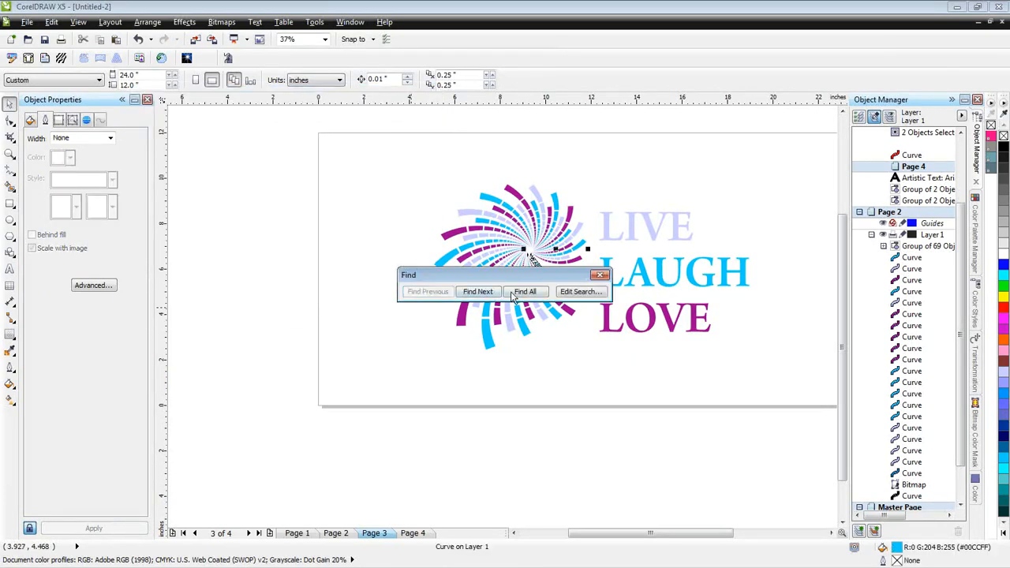
{"action": "left_click", "coordinate": [514, 292]}
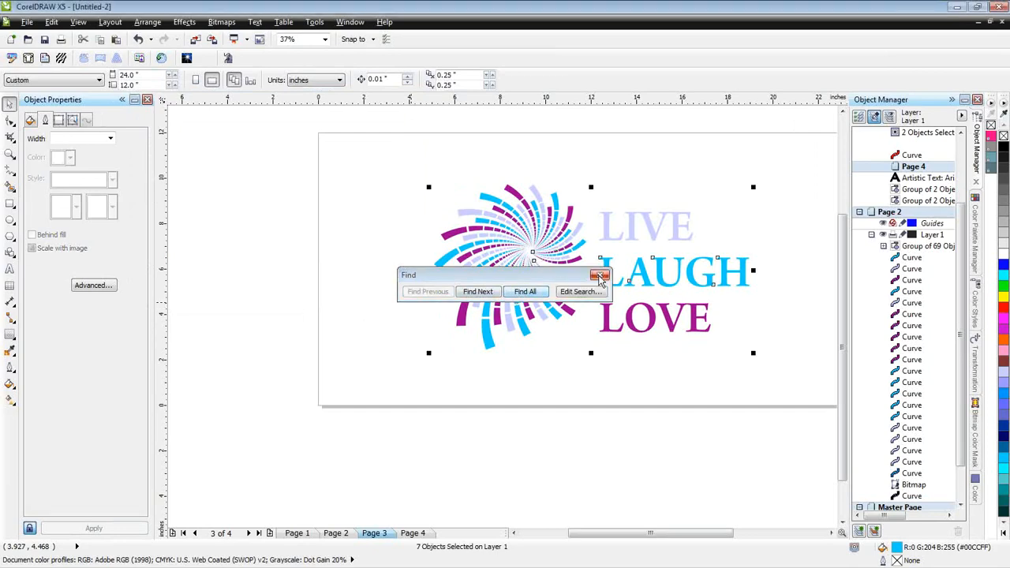
{"action": "left_click", "coordinate": [600, 277]}
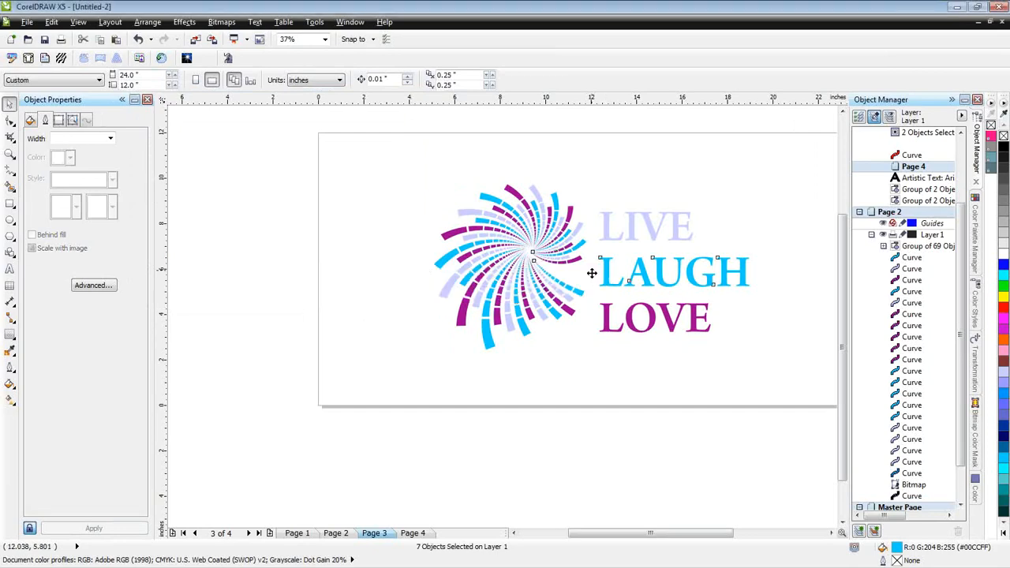
- Move the selected blue pieces left, clear of the other colours, undo the move, and switch to Page 4
{"action": "left_click_drag", "start_coordinate": [592, 273], "coordinate": [309, 282]}
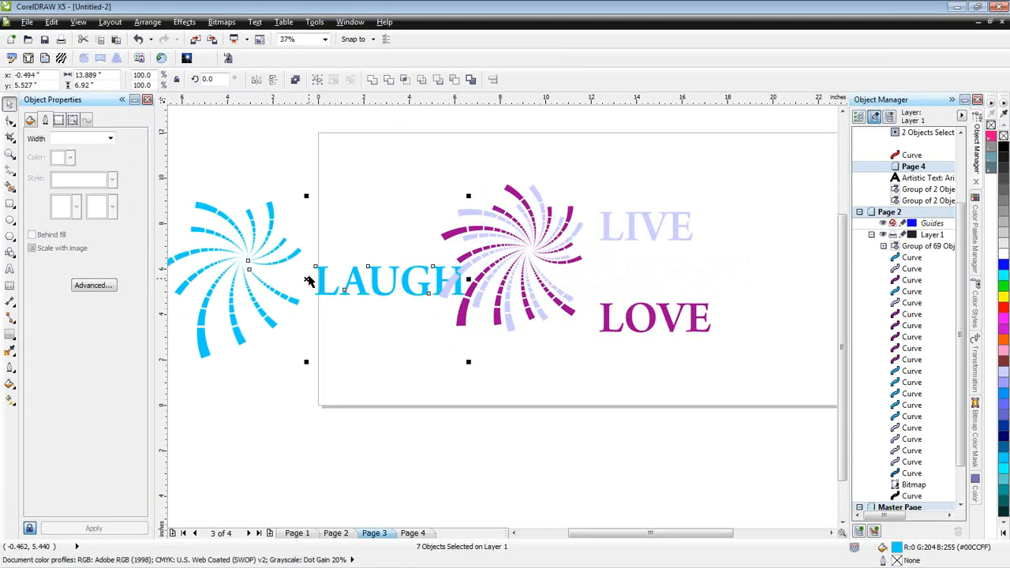
{"action": "key", "text": "ctrl+z"}
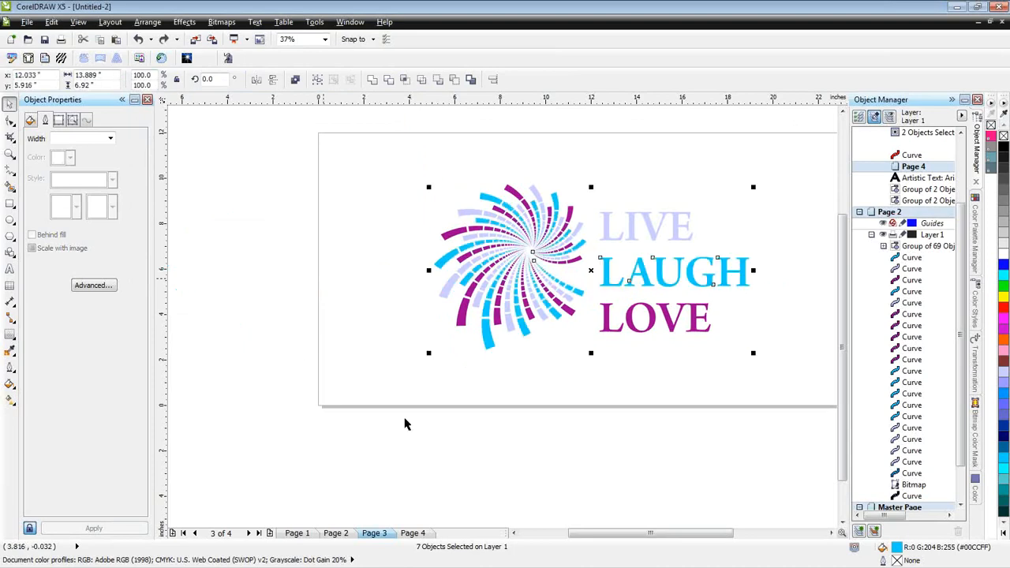
{"action": "left_click", "coordinate": [413, 533]}
- Select the A of LAUGH on Page 3 and begin a new object search for Uniform Color fills
{"action": "left_click", "coordinate": [375, 533]}
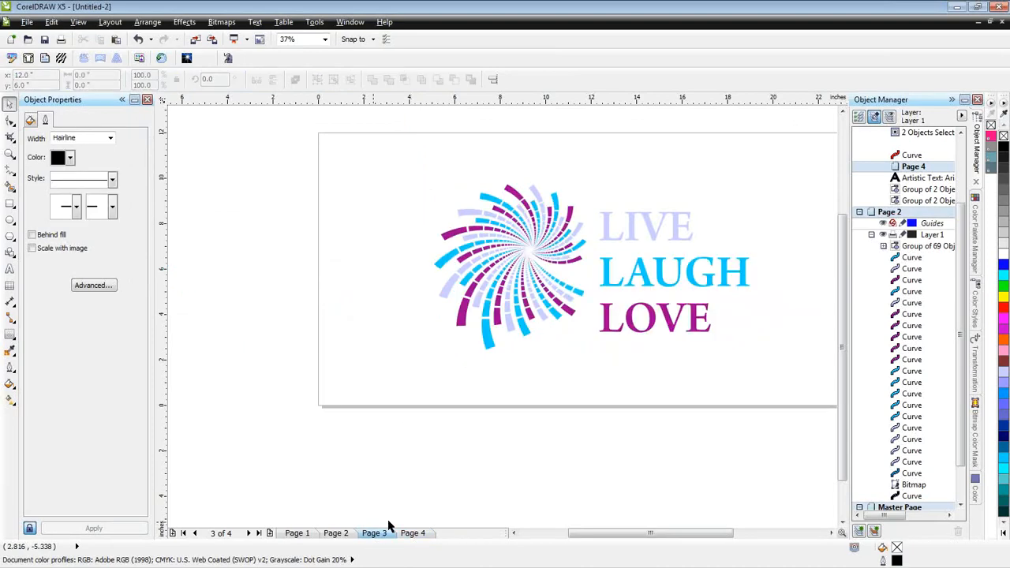
{"action": "left_click", "coordinate": [646, 276]}
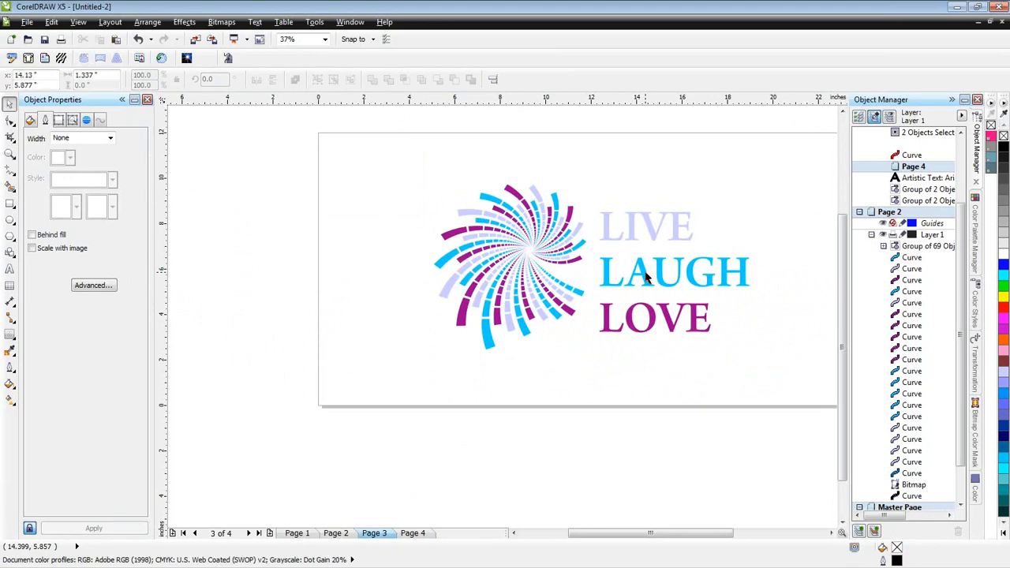
{"action": "left_click", "coordinate": [52, 22]}
{"action": "mouse_move", "coordinate": [117, 308]}
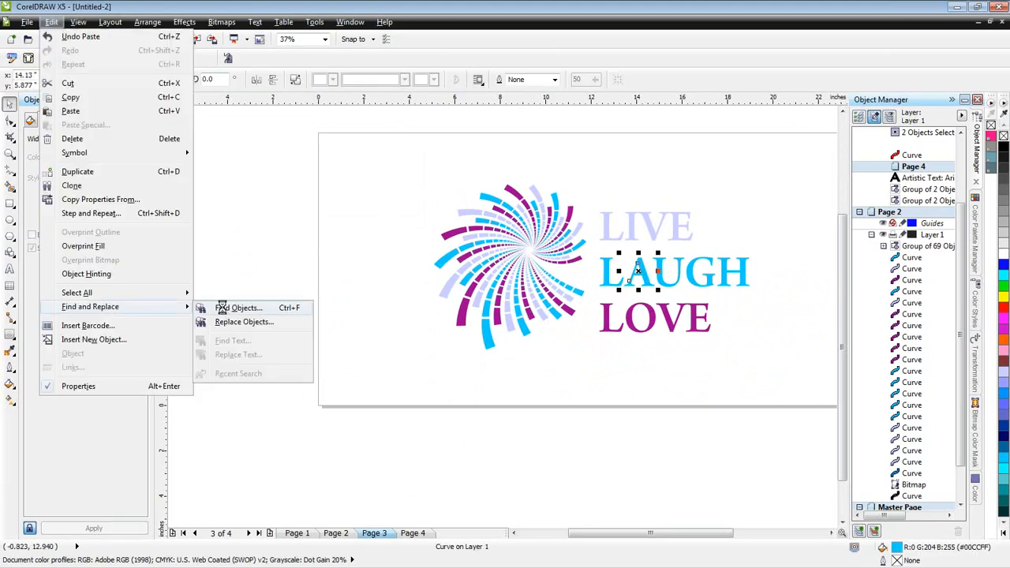
{"action": "left_click", "coordinate": [221, 308]}
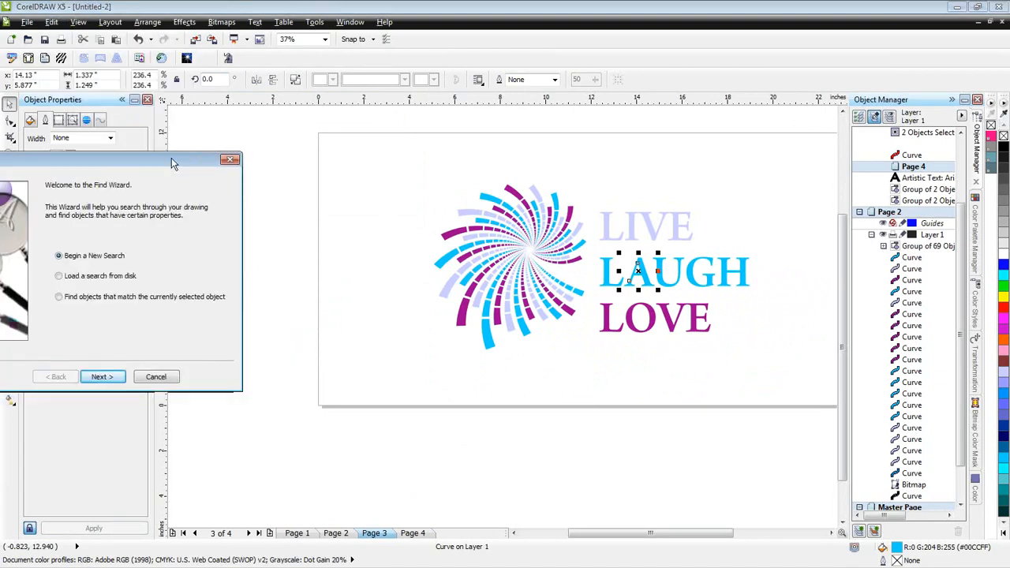
{"action": "left_click_drag", "start_coordinate": [172, 158], "coordinate": [355, 146]}
{"action": "left_click", "coordinate": [303, 359]}
{"action": "left_click", "coordinate": [301, 188]}
{"action": "left_click", "coordinate": [275, 233]}
{"action": "left_click", "coordinate": [273, 231]}
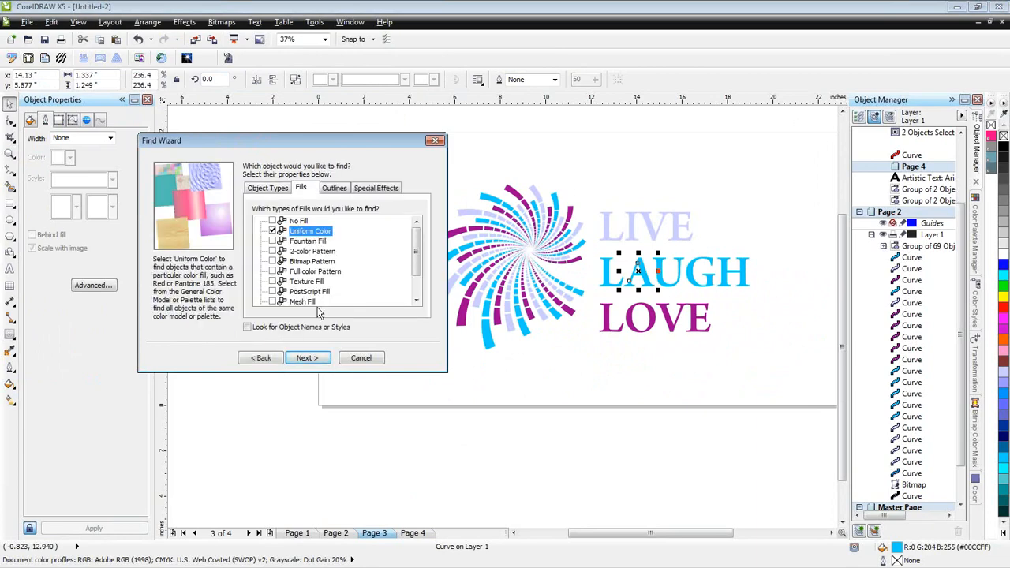
{"action": "left_click", "coordinate": [307, 358]}
- Sample the blue of LAUGH (R:0 G:204 B:255) as the specific fill colour and find all matching objects
{"action": "left_click", "coordinate": [186, 201]}
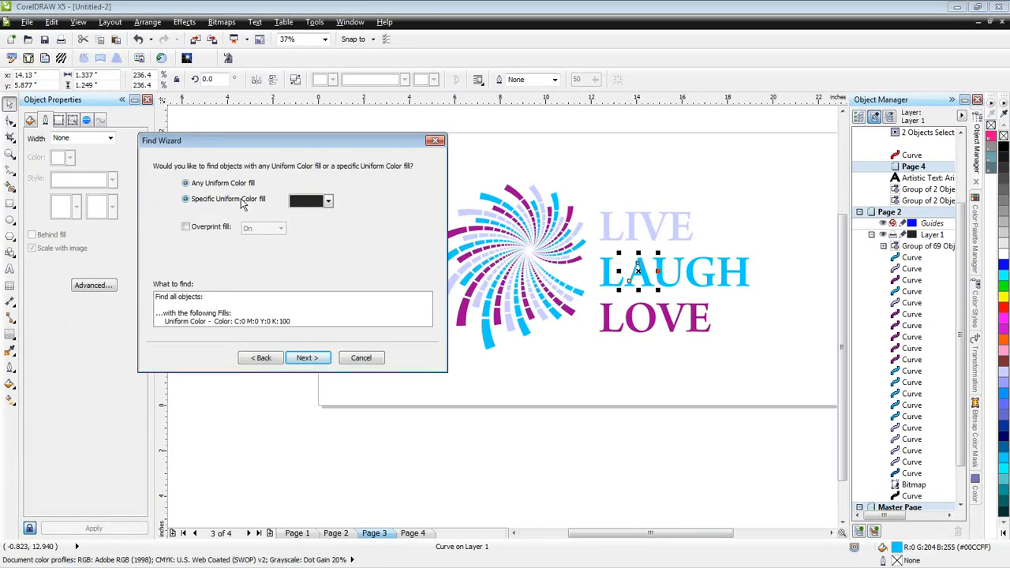
{"action": "left_click", "coordinate": [328, 202]}
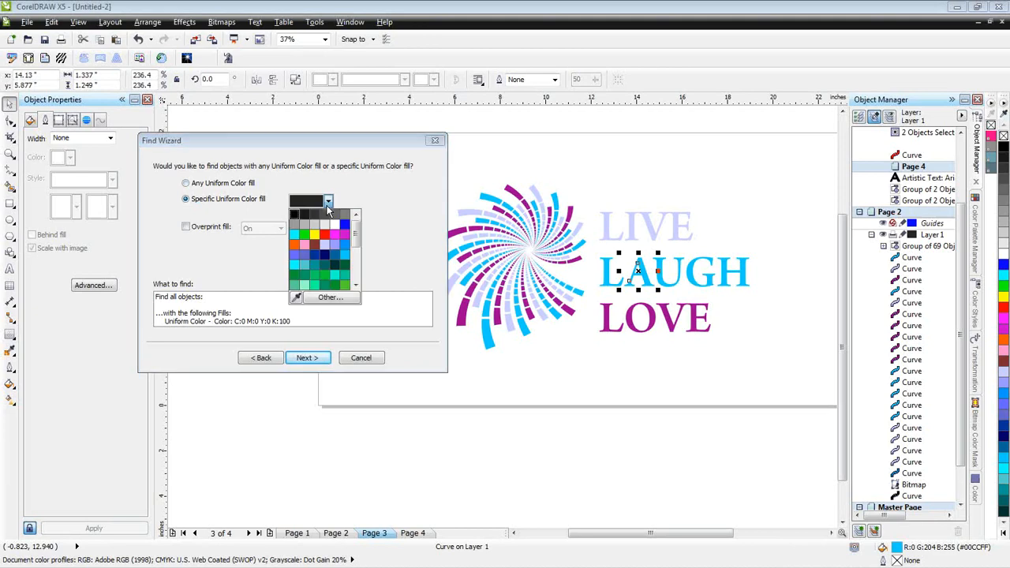
{"action": "left_click", "coordinate": [296, 295]}
{"action": "left_click", "coordinate": [639, 272]}
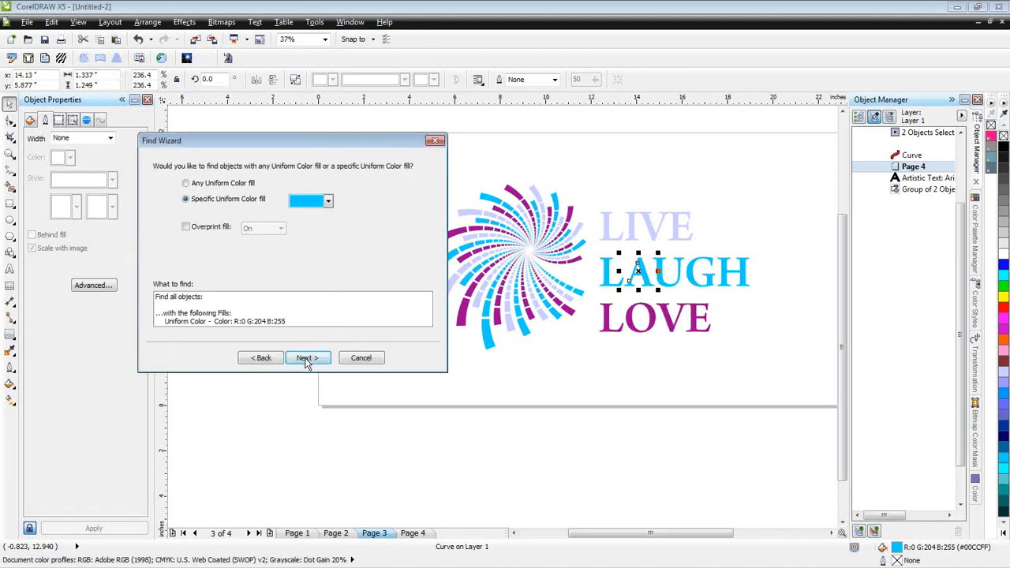
{"action": "left_click", "coordinate": [307, 358]}
{"action": "left_click", "coordinate": [307, 359]}
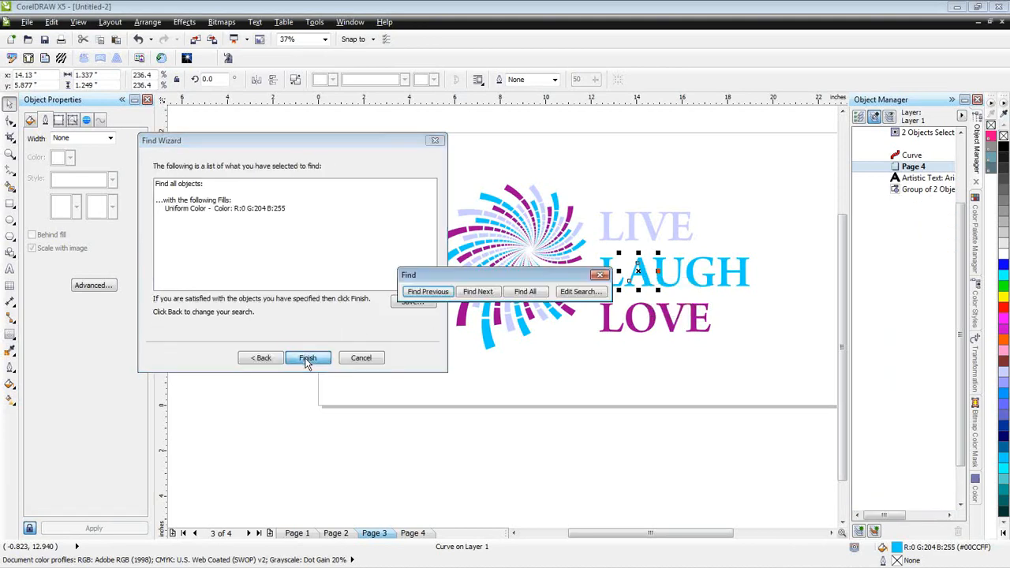
{"action": "left_click", "coordinate": [534, 293]}
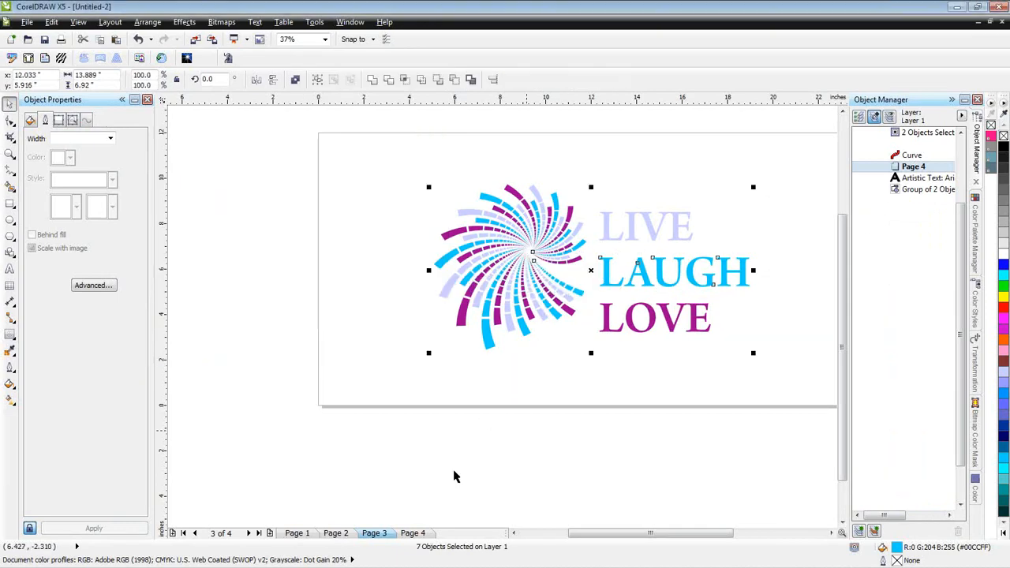
- Copy the selected blue pieces, paste them onto a new Page 5, and compare that page with Page 4
{"action": "right_click", "coordinate": [418, 539]}
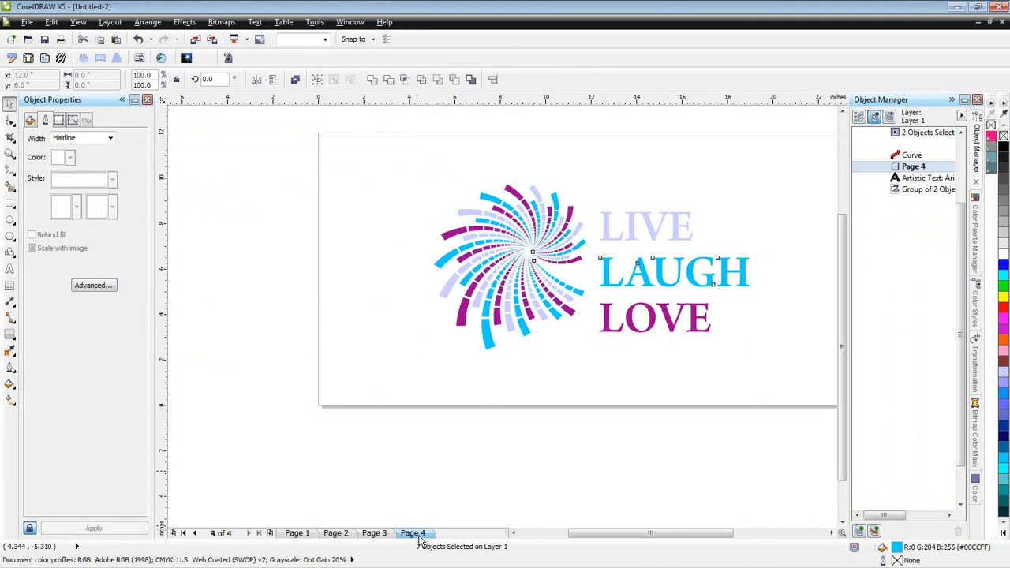
{"action": "key", "text": "Delete"}
{"action": "left_click", "coordinate": [269, 534]}
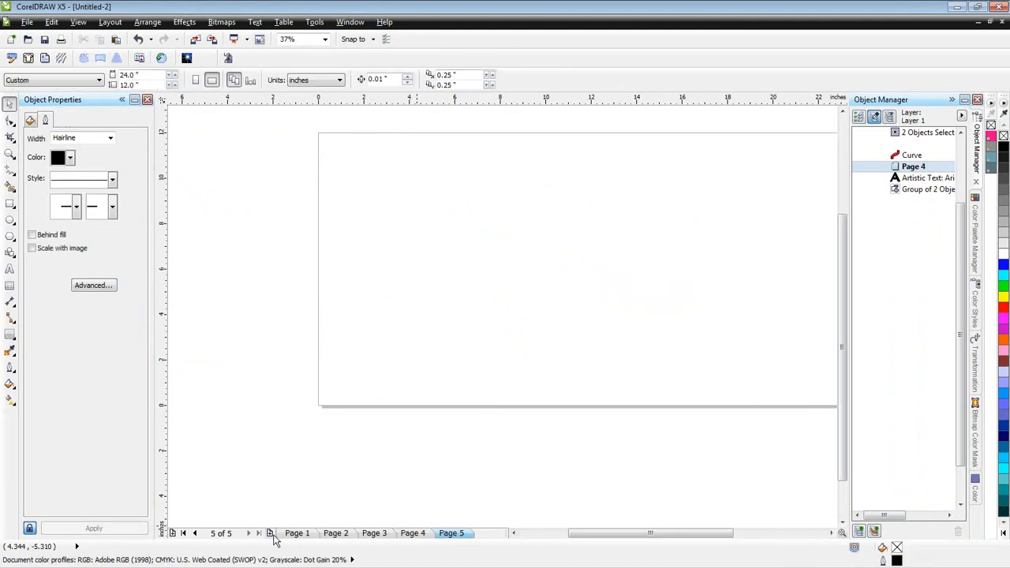
{"action": "key", "text": "ctrl+v"}
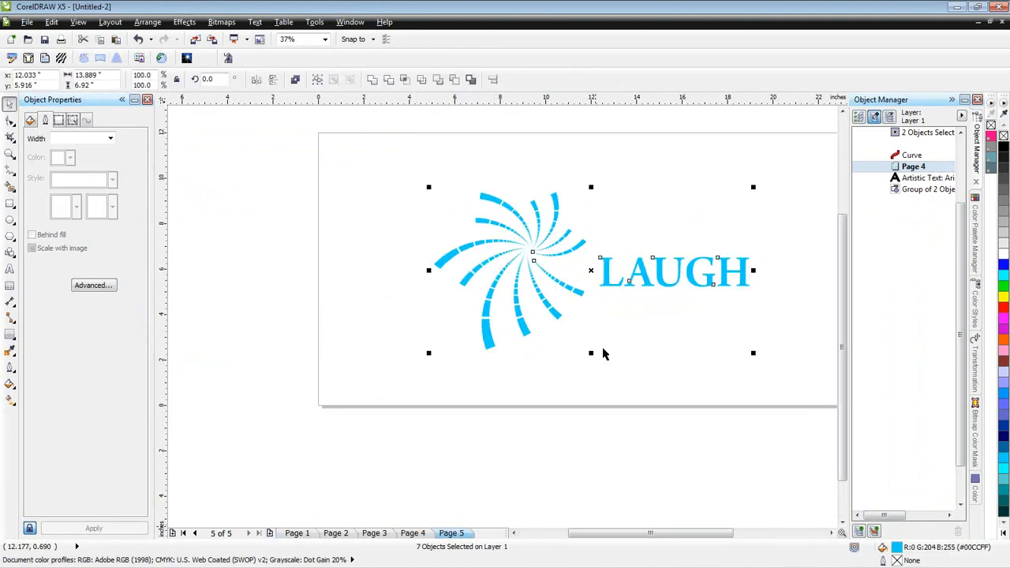
{"action": "left_click", "coordinate": [415, 534]}
{"action": "left_click", "coordinate": [443, 536]}
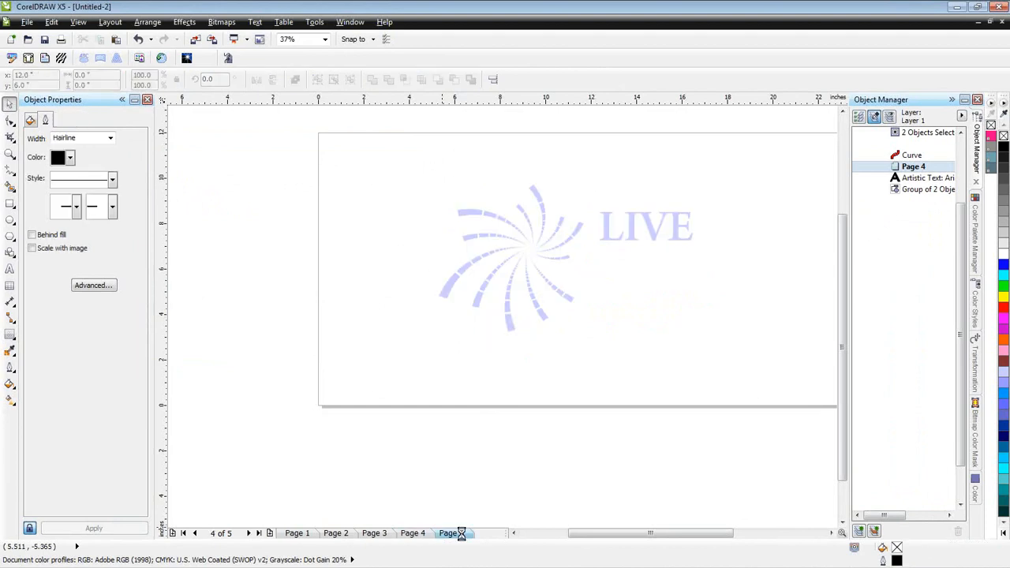
{"action": "left_click", "coordinate": [416, 534]}
{"action": "left_click", "coordinate": [459, 535]}
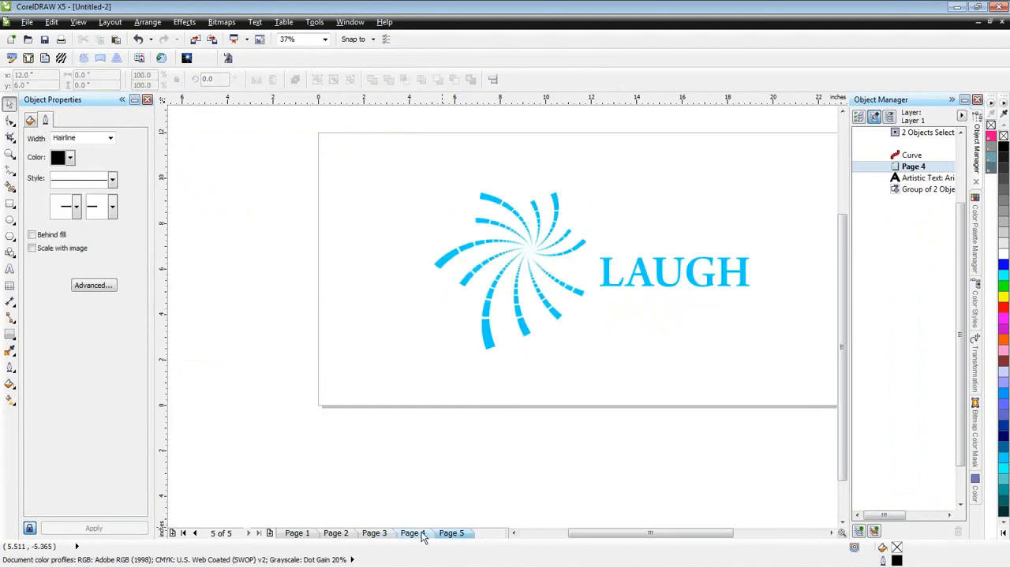
- Add a sixth page to the document and begin a new search from Page 3 for objects with Uniform Color fills
{"action": "left_click", "coordinate": [271, 534]}
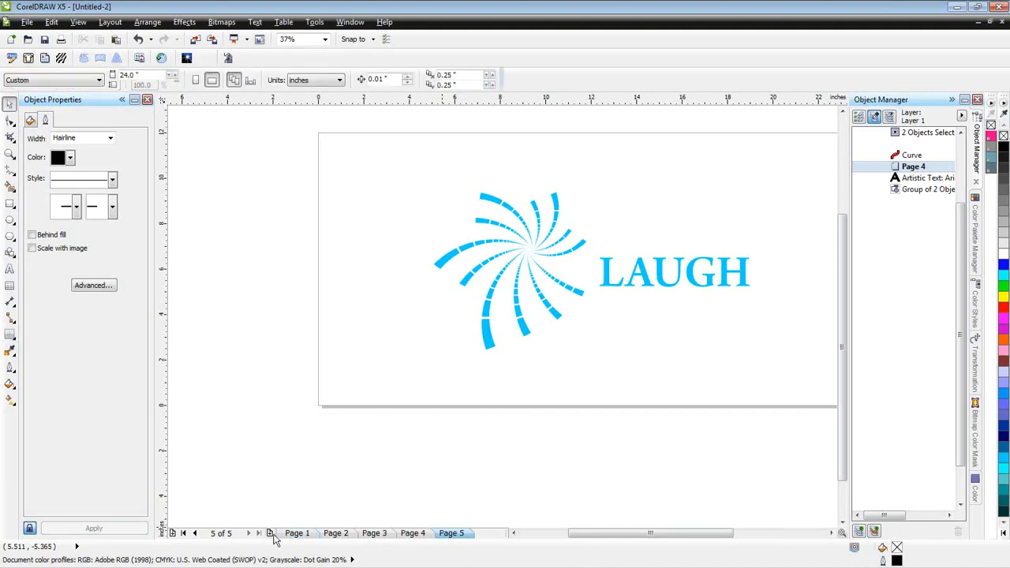
{"action": "left_click", "coordinate": [336, 534]}
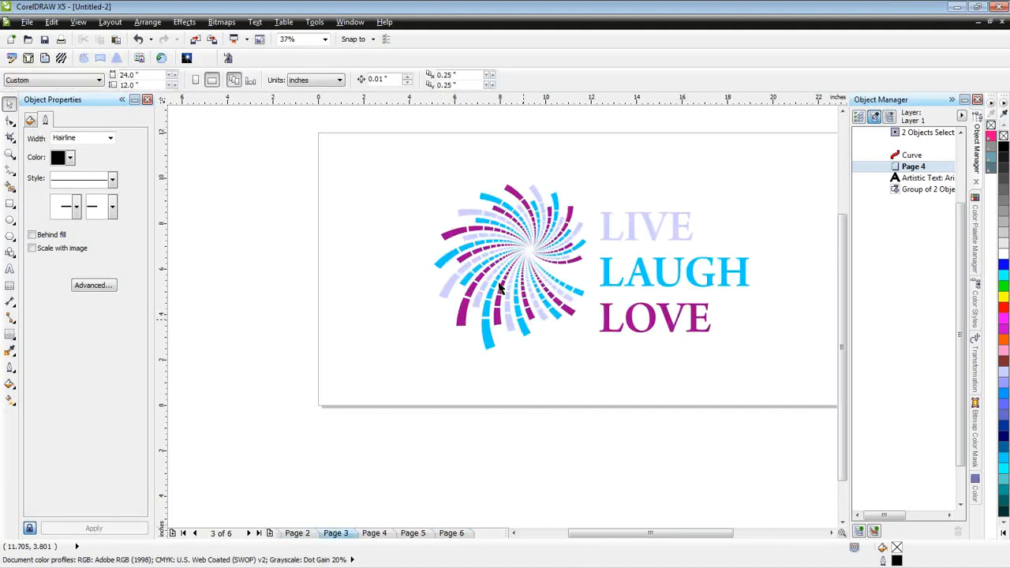
{"action": "left_click", "coordinate": [51, 21]}
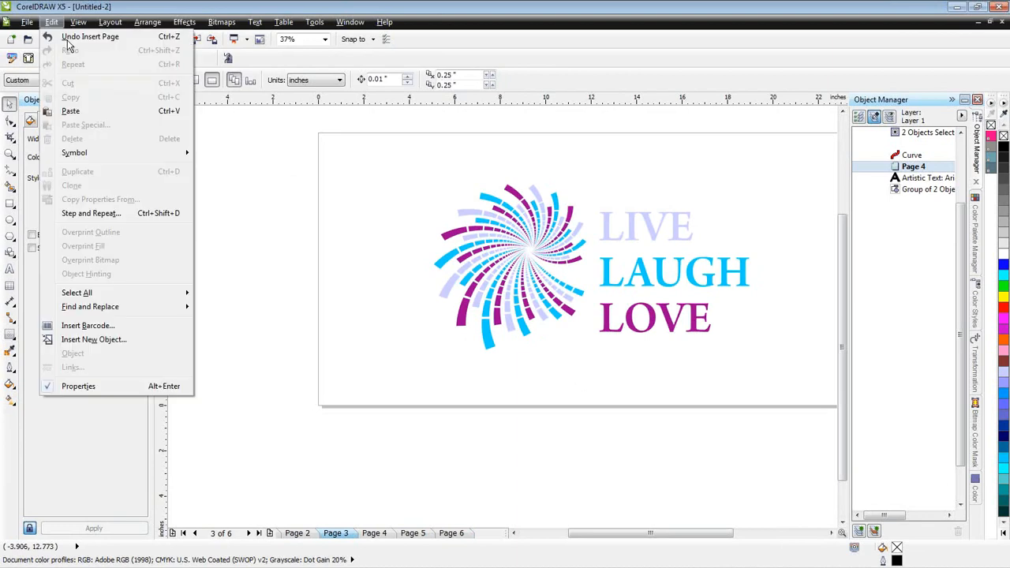
{"action": "mouse_move", "coordinate": [105, 308]}
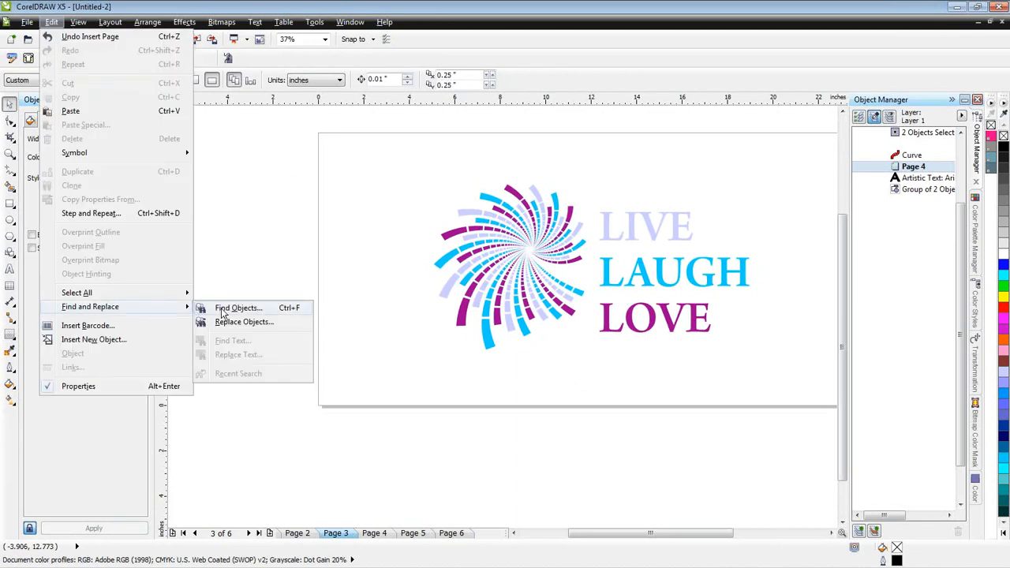
{"action": "left_click", "coordinate": [223, 313]}
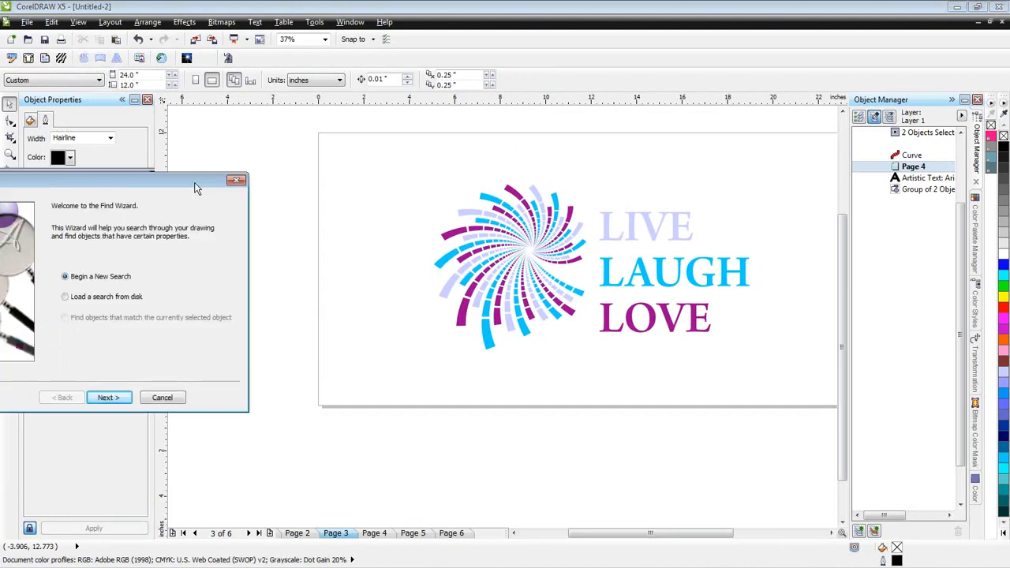
{"action": "left_click", "coordinate": [284, 385]}
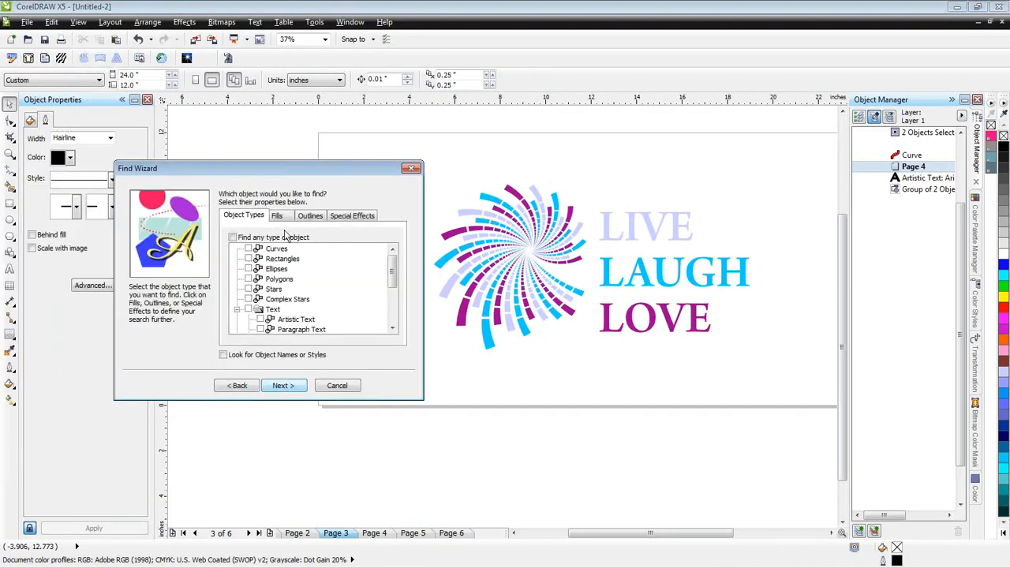
{"action": "left_click", "coordinate": [277, 215]}
{"action": "left_click", "coordinate": [249, 259]}
{"action": "left_click", "coordinate": [283, 385]}
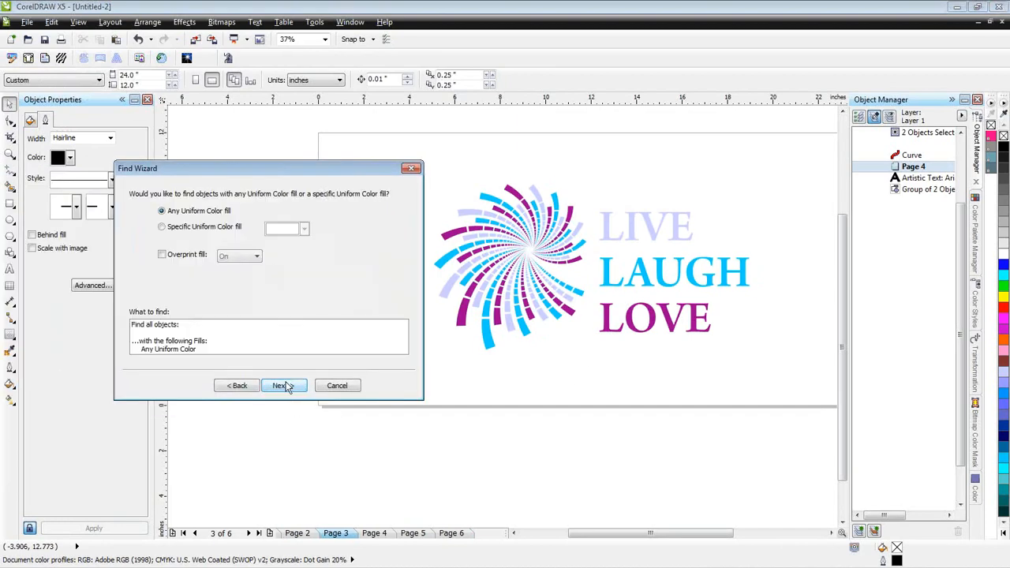
- Sample the purple of LOVE (R:120 G:0 B:142) as the specific fill colour and find all matching objects
{"action": "left_click", "coordinate": [214, 228]}
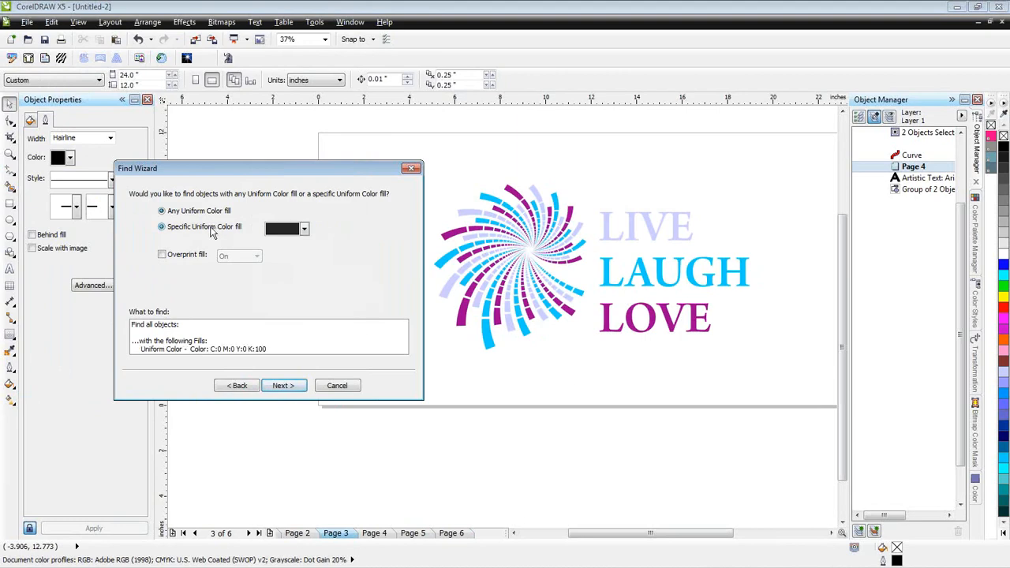
{"action": "left_click", "coordinate": [305, 230]}
{"action": "left_click", "coordinate": [273, 327]}
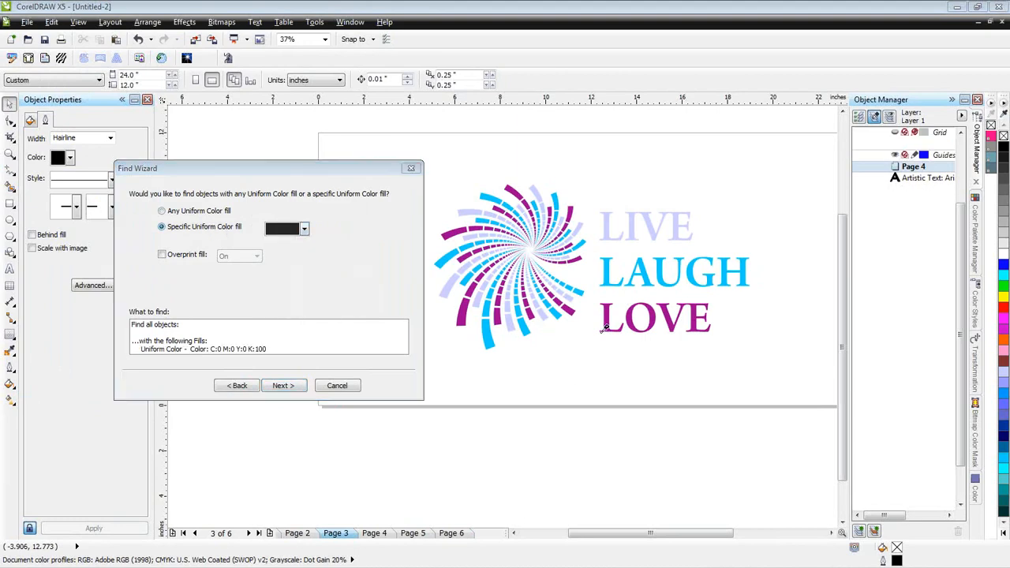
{"action": "left_click", "coordinate": [655, 315]}
{"action": "left_click", "coordinate": [283, 385]}
{"action": "left_click", "coordinate": [285, 386]}
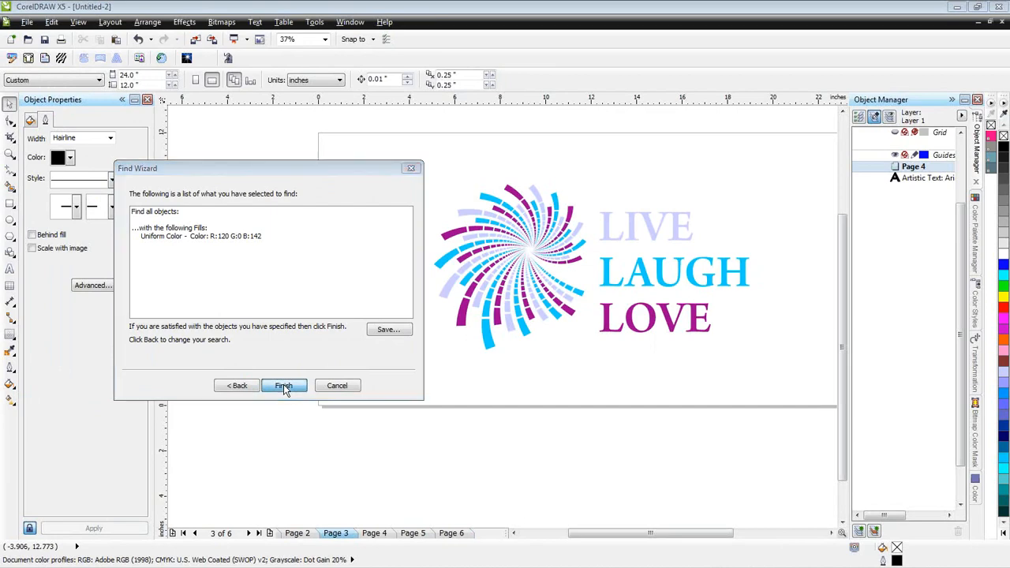
{"action": "left_click", "coordinate": [526, 292]}
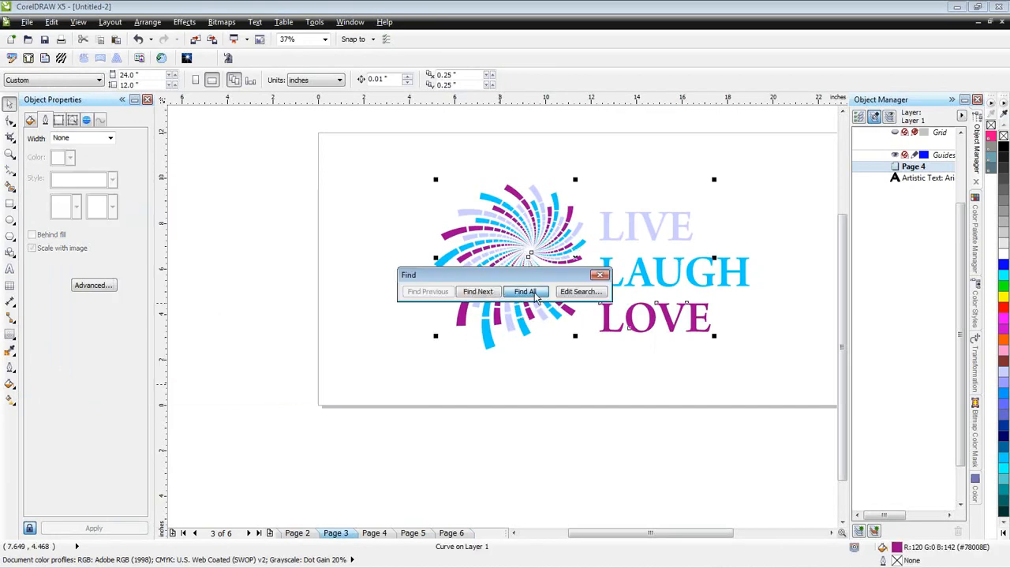
{"action": "left_click", "coordinate": [600, 275]}
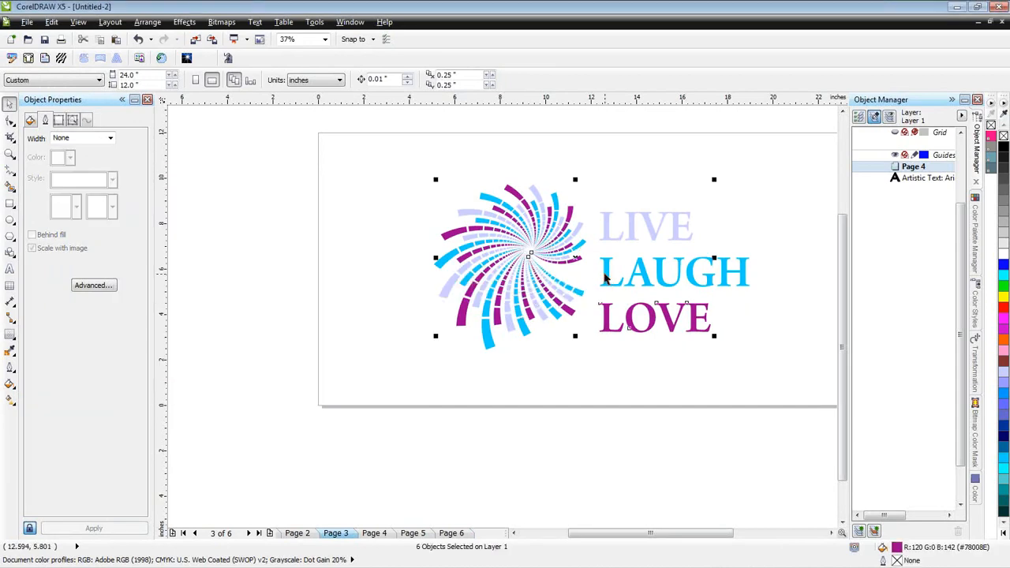
- Copy the selected purple pieces, paste them onto Page 6, and compare that page with the other colour pages and Page 3
{"action": "left_click", "coordinate": [457, 534]}
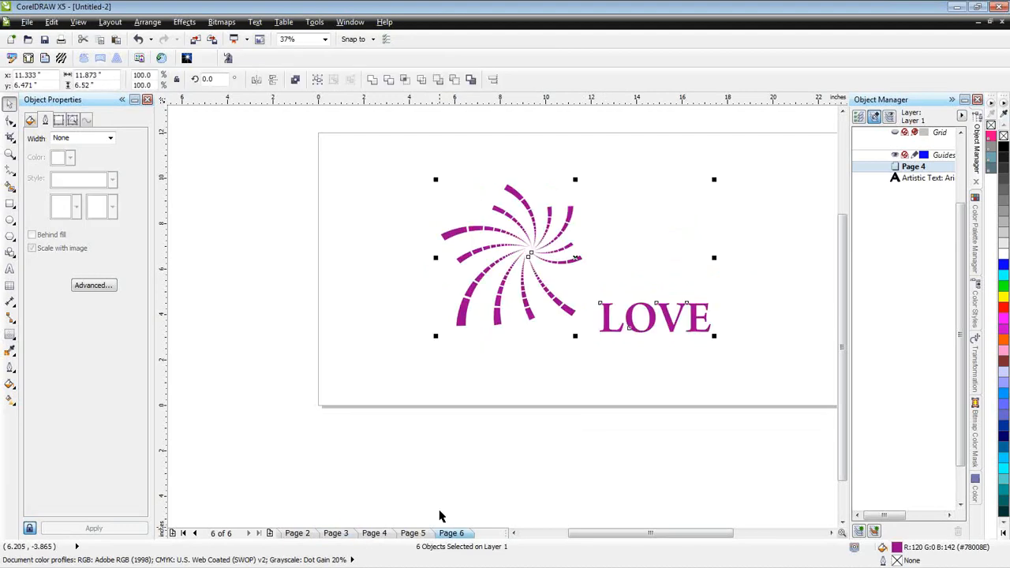
{"action": "left_click", "coordinate": [413, 534]}
{"action": "left_click", "coordinate": [374, 533]}
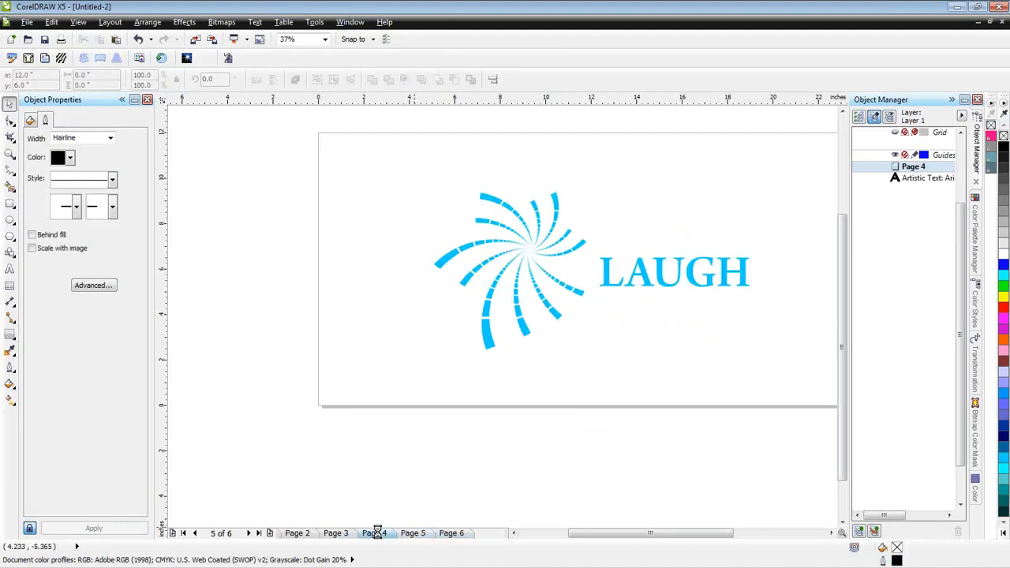
{"action": "left_click", "coordinate": [413, 534]}
{"action": "left_click", "coordinate": [452, 534]}
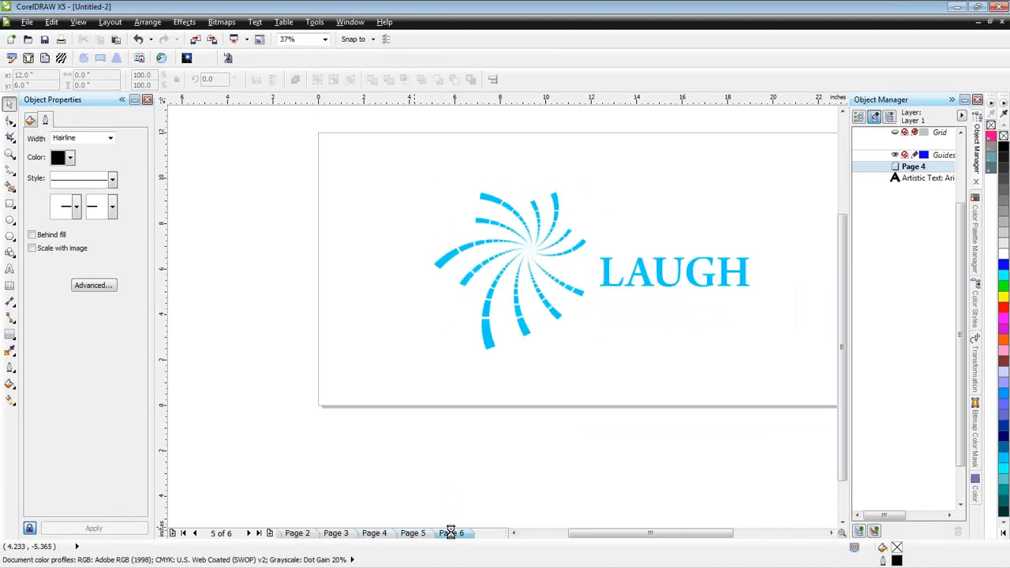
{"action": "left_click", "coordinate": [335, 535]}
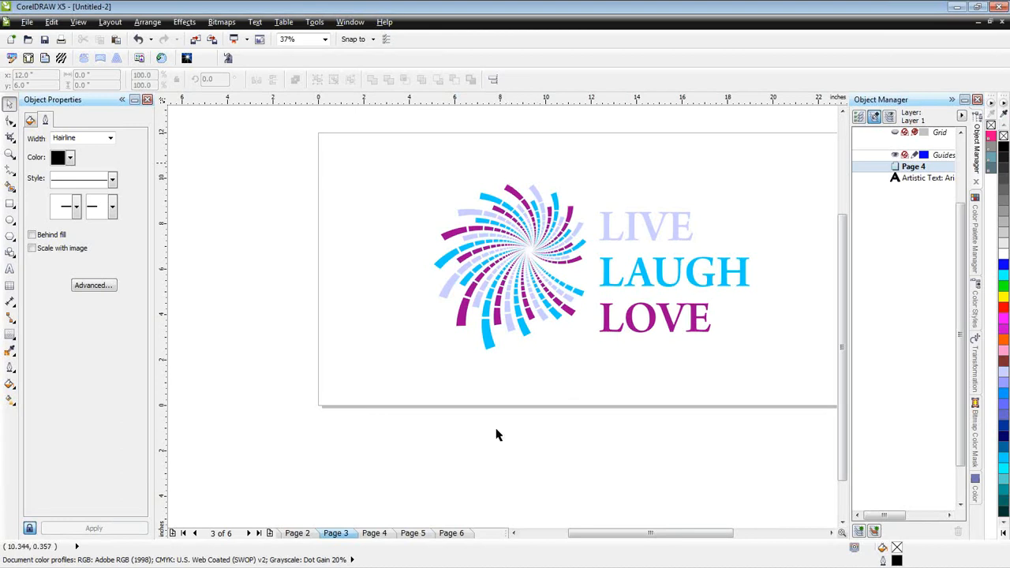
- Rename Page 4, which holds the LIVE pieces, as Lavender
{"action": "left_click", "coordinate": [374, 535]}
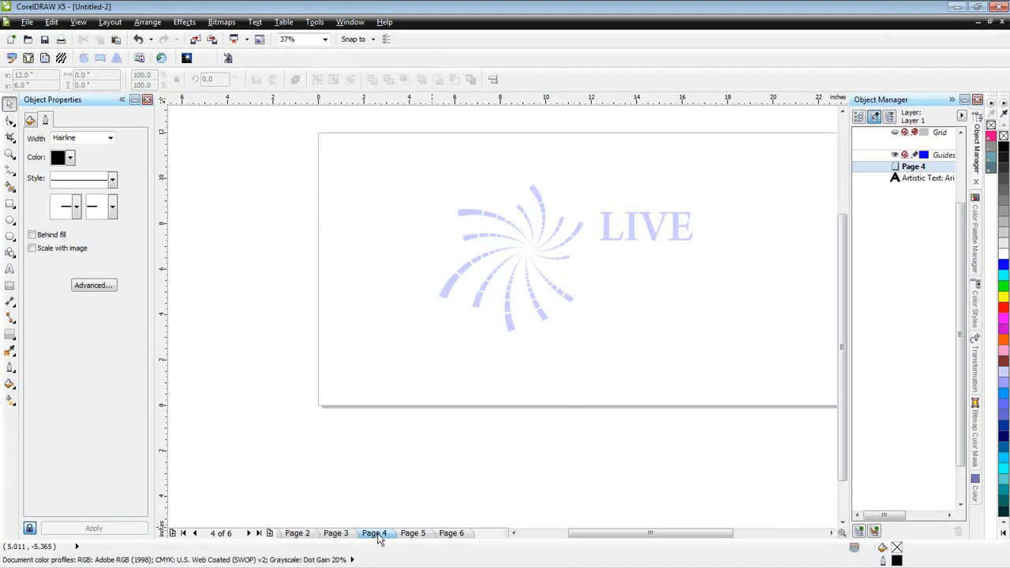
{"action": "right_click", "coordinate": [378, 536]}
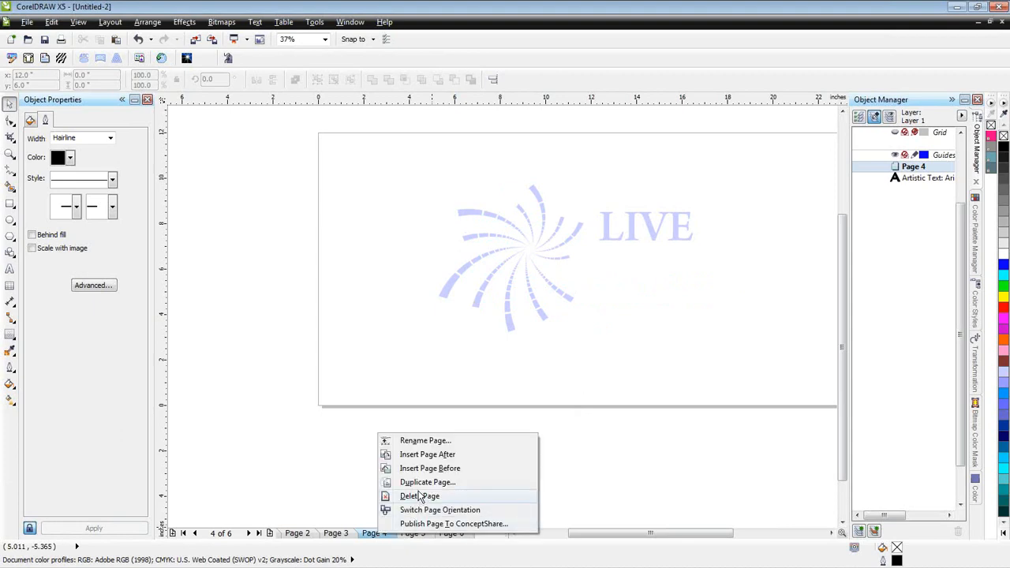
{"action": "left_click", "coordinate": [421, 444]}
{"action": "type", "text": "Lavender"}
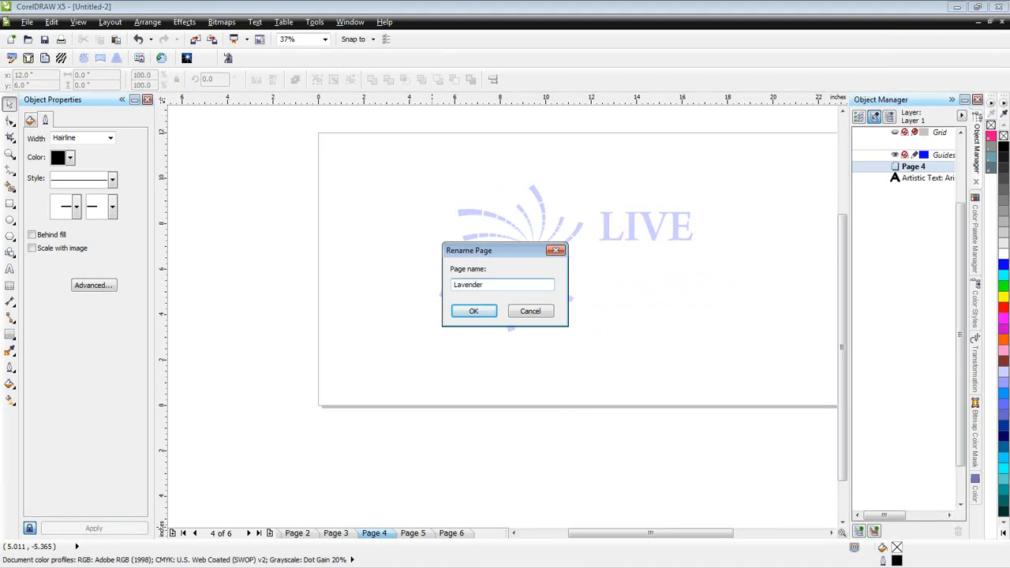
{"action": "key", "text": "Return"}
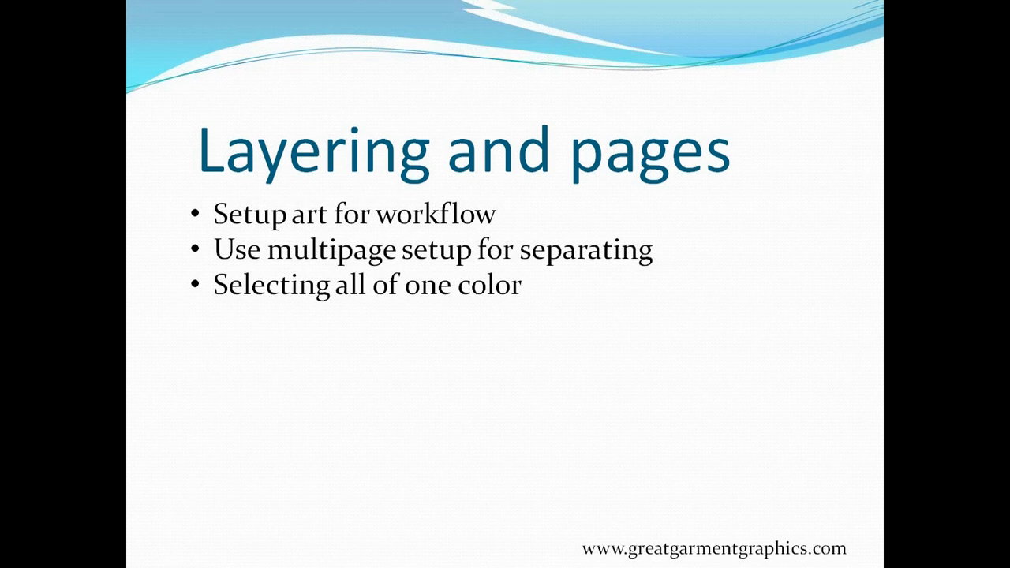
{"action": "left_click", "coordinate": [486, 376]}
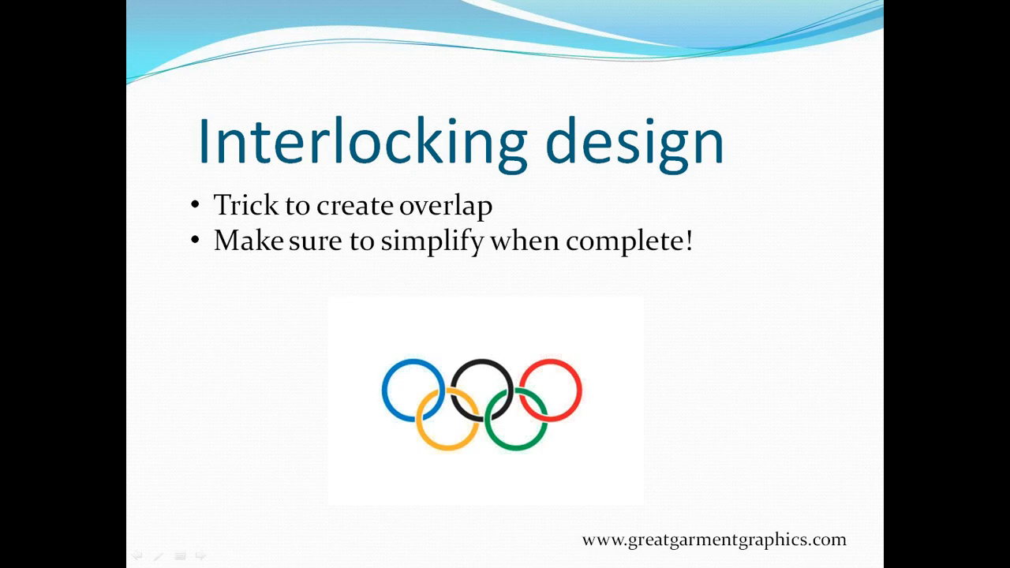
- Switch back to CorelDRAW and delete the LIVE LAUGH LOVE artwork from Page 2
{"action": "key", "text": "alt+Tab"}
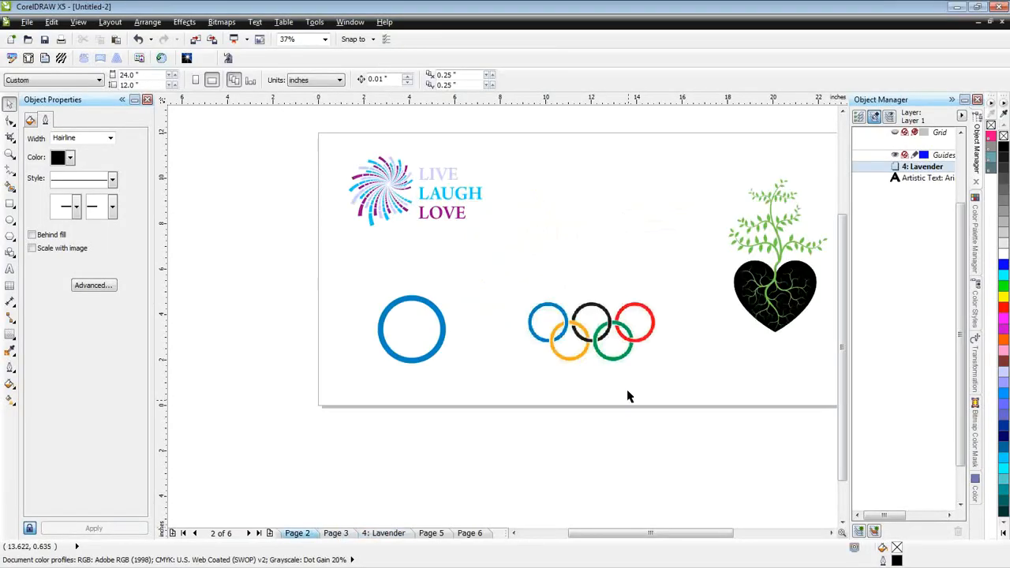
{"action": "left_click_drag", "start_coordinate": [320, 137], "coordinate": [532, 259]}
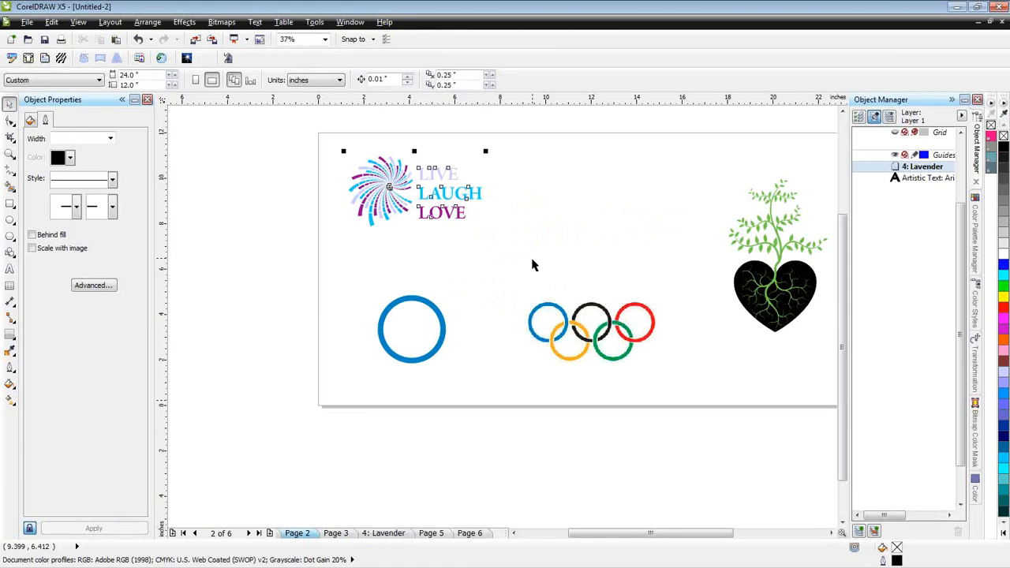
{"action": "key", "text": "Delete"}
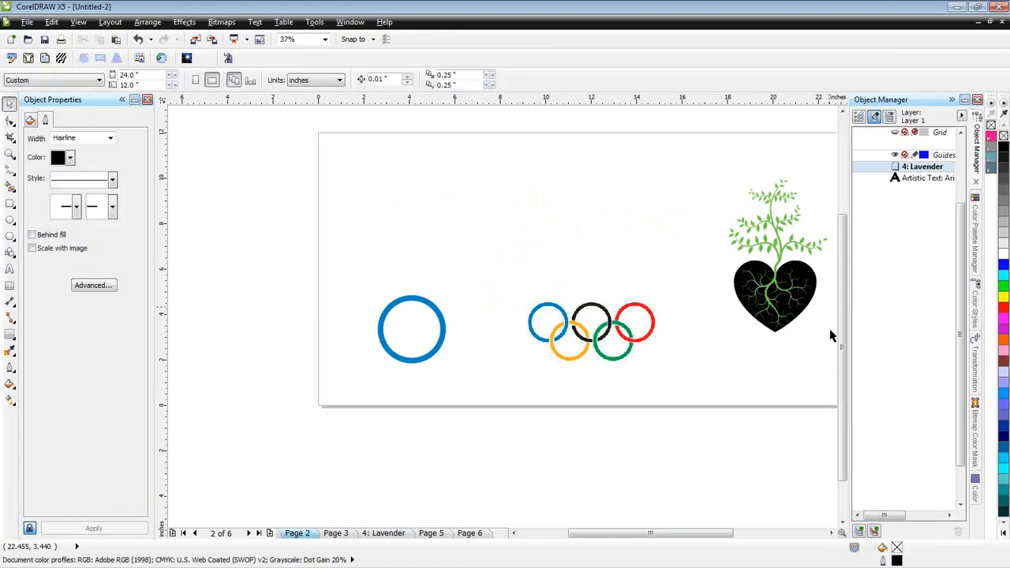
- Apply Simplify to the overlapping tree and heart on Page 2, working in wireframe view
{"action": "scroll", "coordinate": [832, 340], "scroll_direction": "right", "scroll_amount": 2}
{"action": "scroll", "coordinate": [832, 340], "scroll_direction": "right", "scroll_amount": 2}
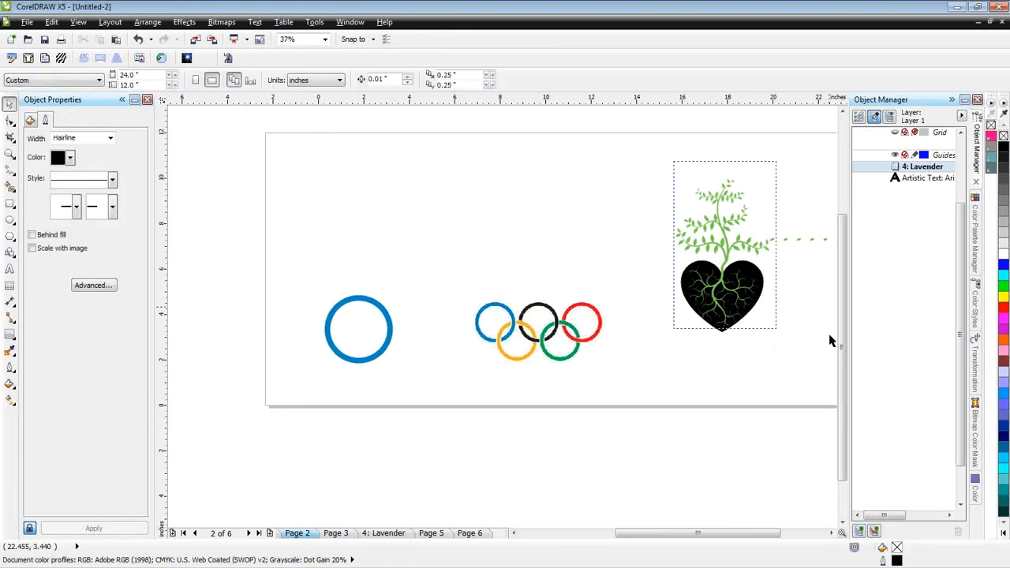
{"action": "key", "text": "z"}
{"action": "left_click_drag", "start_coordinate": [629, 159], "coordinate": [794, 339]}
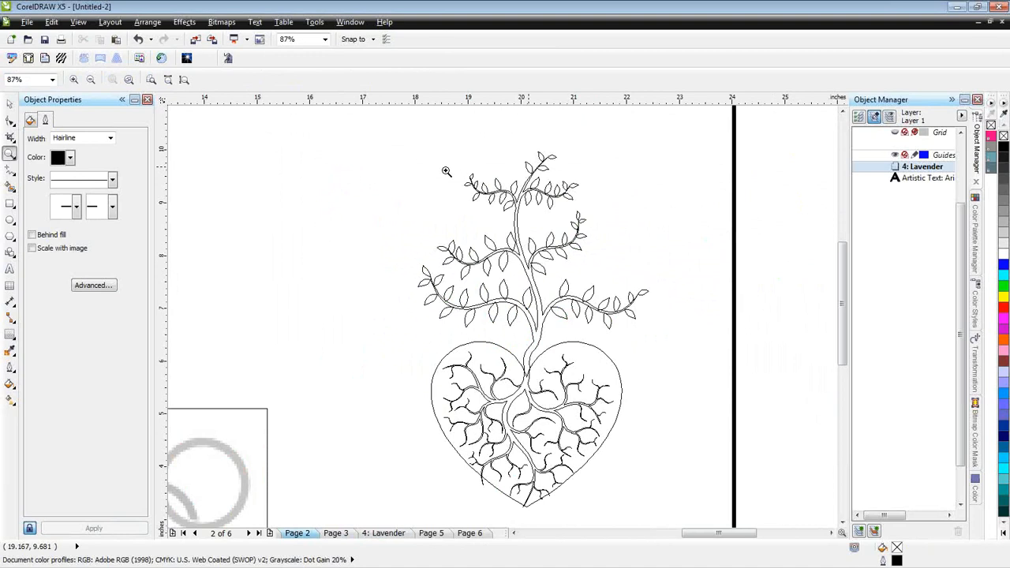
{"action": "left_click", "coordinate": [10, 104]}
{"action": "mouse_move", "coordinate": [394, 138]}
{"action": "left_mouse_down"}
{"action": "mouse_move", "coordinate": [576, 264]}
{"action": "mouse_move", "coordinate": [665, 521]}
{"action": "left_mouse_up"}
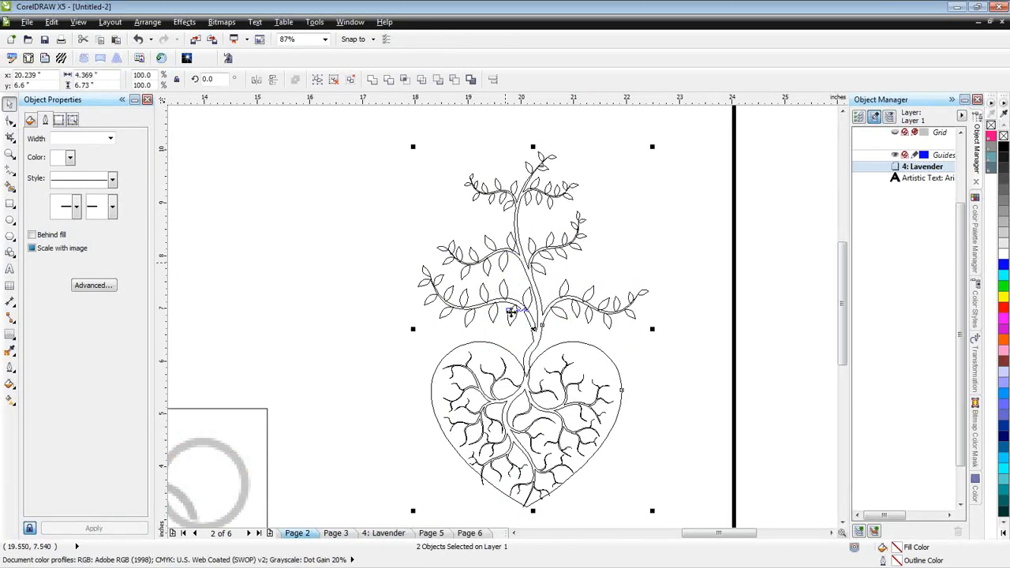
{"action": "left_click", "coordinate": [421, 79]}
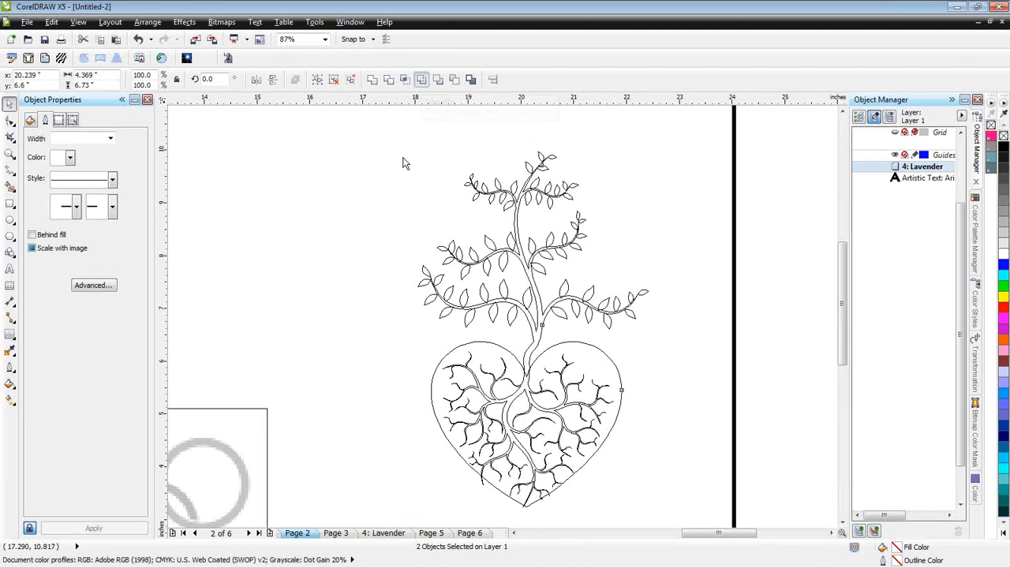
{"action": "left_click", "coordinate": [666, 359]}
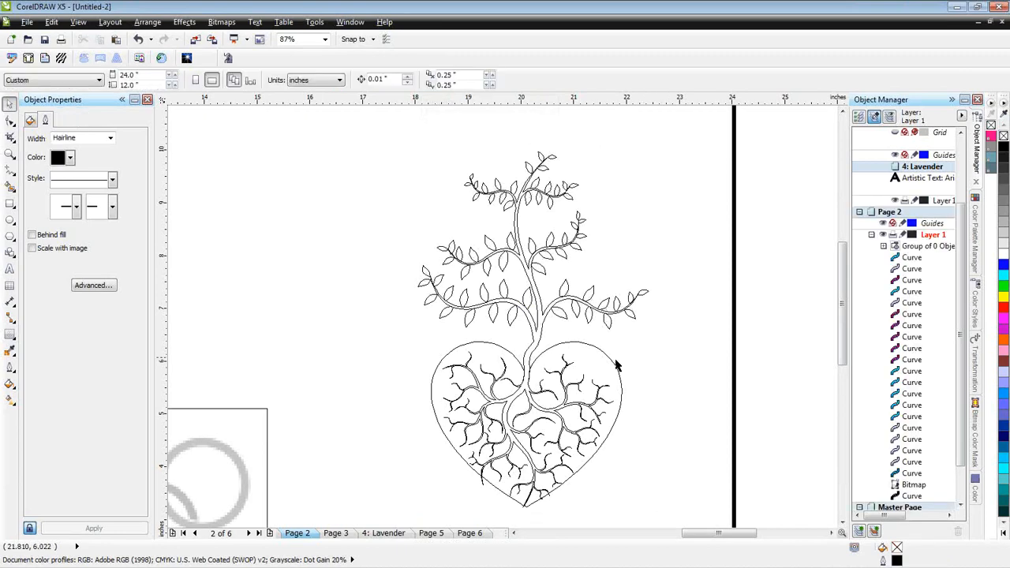
- Move the simplified heart about 3.5 inches right, clear of the tree, and undo back to the original overlapping shapes
{"action": "left_click_drag", "start_coordinate": [617, 365], "coordinate": [785, 362]}
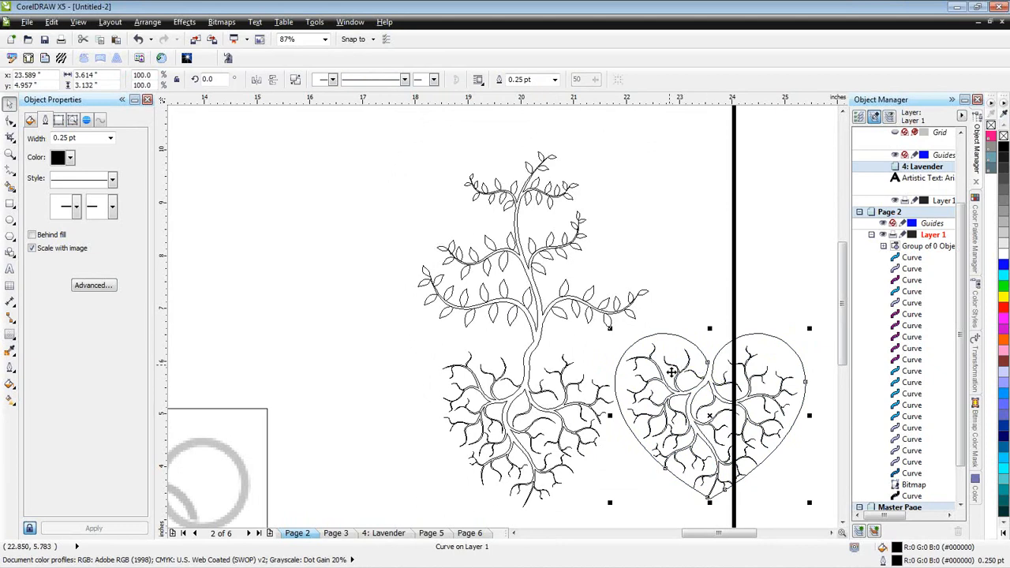
{"action": "key", "text": "ctrl+z"}
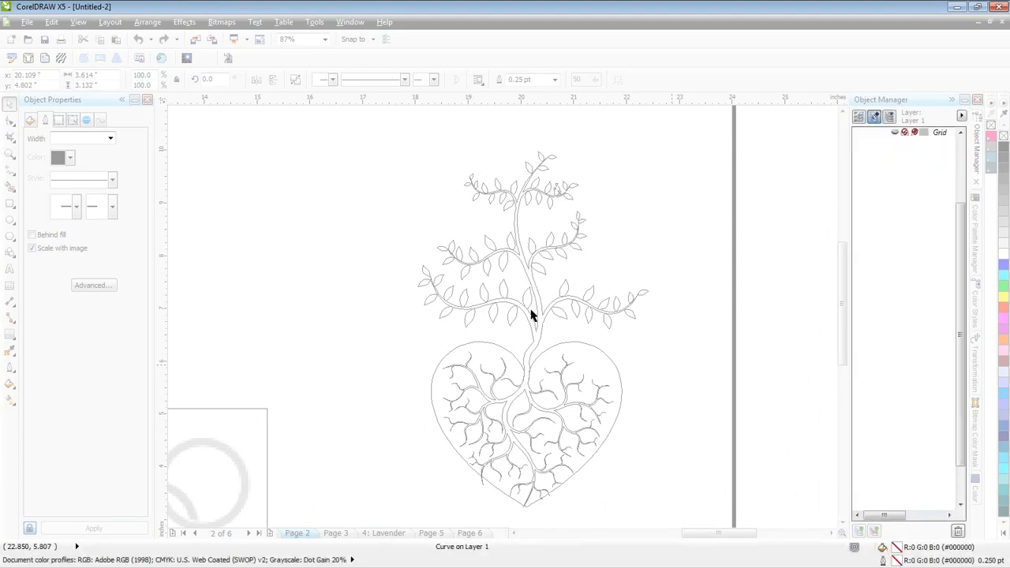
- Move the uncut heart outline right, clear of the tree roots, and deselect it
{"action": "left_click_drag", "start_coordinate": [598, 360], "coordinate": [761, 352]}
{"action": "left_click", "coordinate": [720, 235]}
{"action": "left_click", "coordinate": [665, 289]}
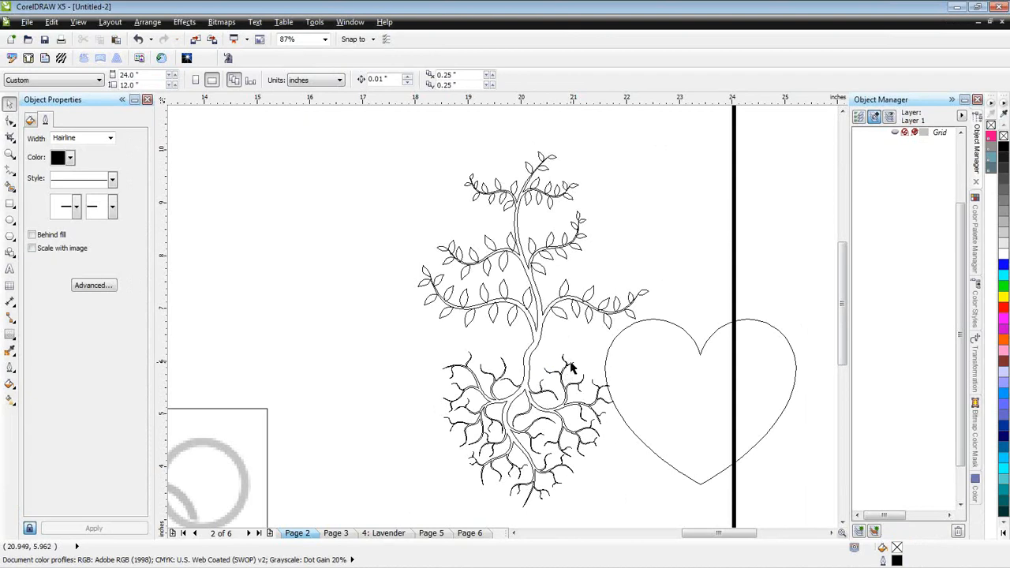
- Delete the tree and the heart from Page 2
{"action": "key", "text": "F4"}
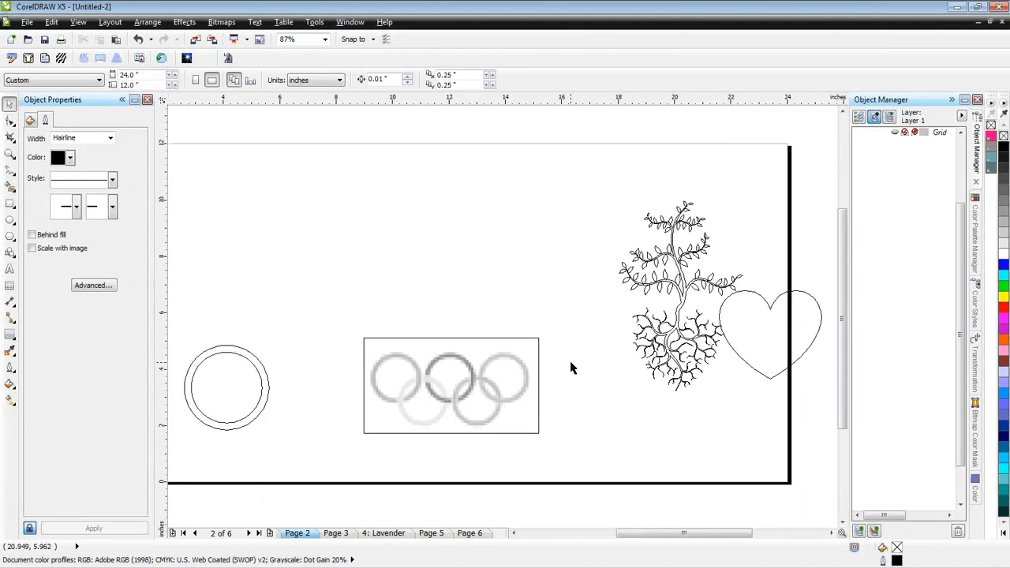
{"action": "mouse_move", "coordinate": [586, 187]}
{"action": "left_mouse_down"}
{"action": "mouse_move", "coordinate": [833, 400]}
{"action": "mouse_move", "coordinate": [787, 397]}
{"action": "left_mouse_up"}
{"action": "key", "text": "Delete"}
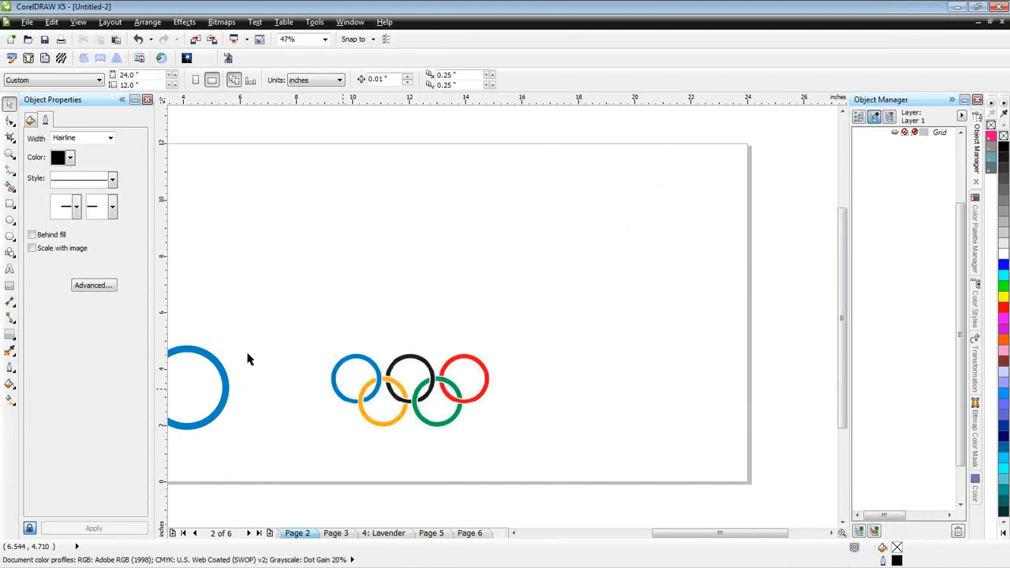
- Move the large blue ring above the Olympic rings picture, to about X 8.4 and Y 8.1 inches, and switch to wireframe view
{"action": "left_click", "coordinate": [226, 373]}
{"action": "left_click_drag", "start_coordinate": [226, 370], "coordinate": [339, 238]}
{"action": "key", "text": "shift+F9"}
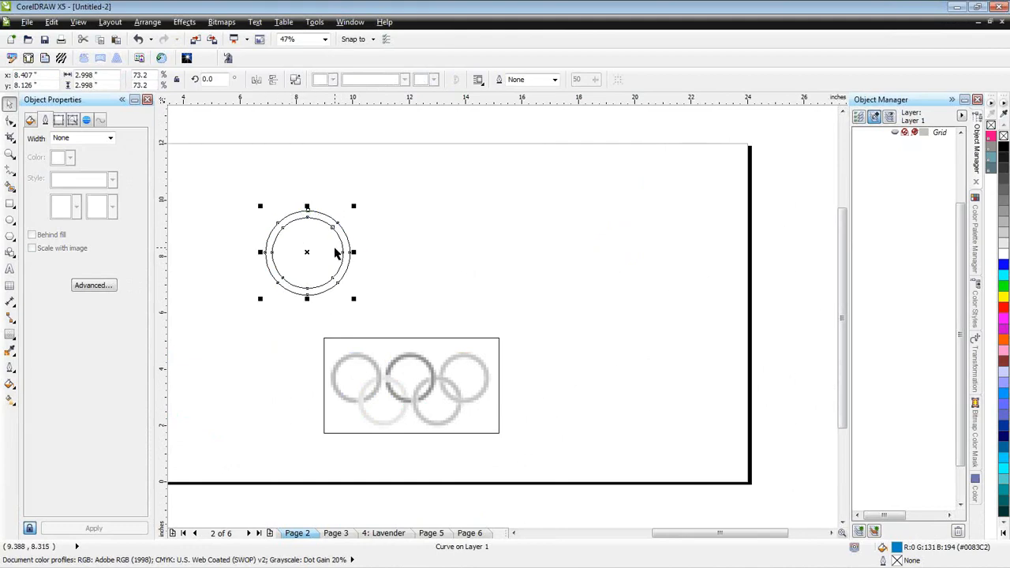
- Return to the full-colour view and move the large blue ring up to about X 8.9 and Y 9.3 inches
{"action": "key", "text": "shift+F9"}
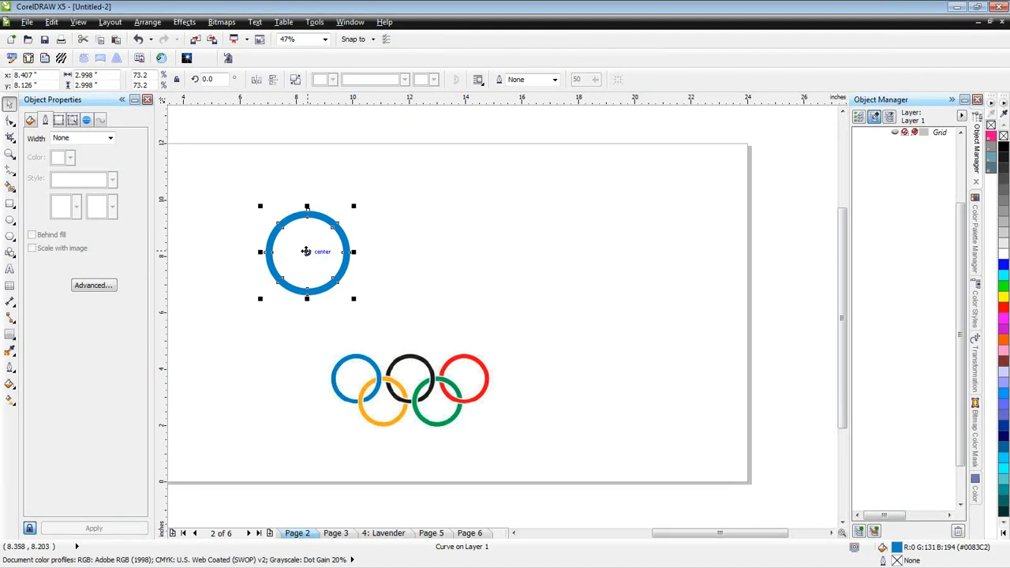
{"action": "left_click_drag", "start_coordinate": [306, 251], "coordinate": [320, 221]}
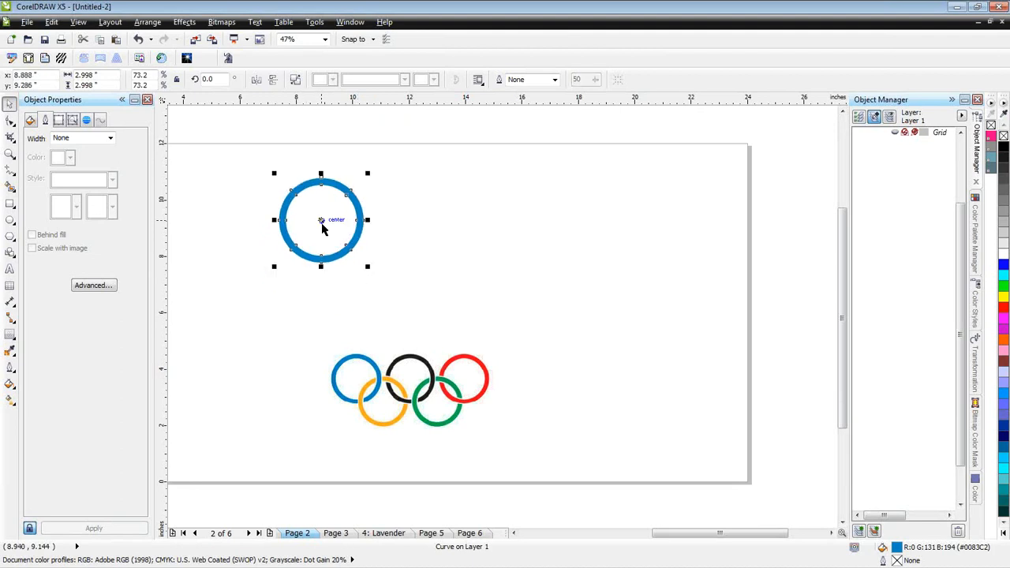
{"action": "left_click", "coordinate": [332, 221]}
- Copy the blue ring twice along the same row, centring the copies at about X 12.5 and X 16.1 inches
{"action": "left_click", "coordinate": [359, 215]}
{"action": "left_click_drag", "start_coordinate": [320, 220], "coordinate": [422, 251]}
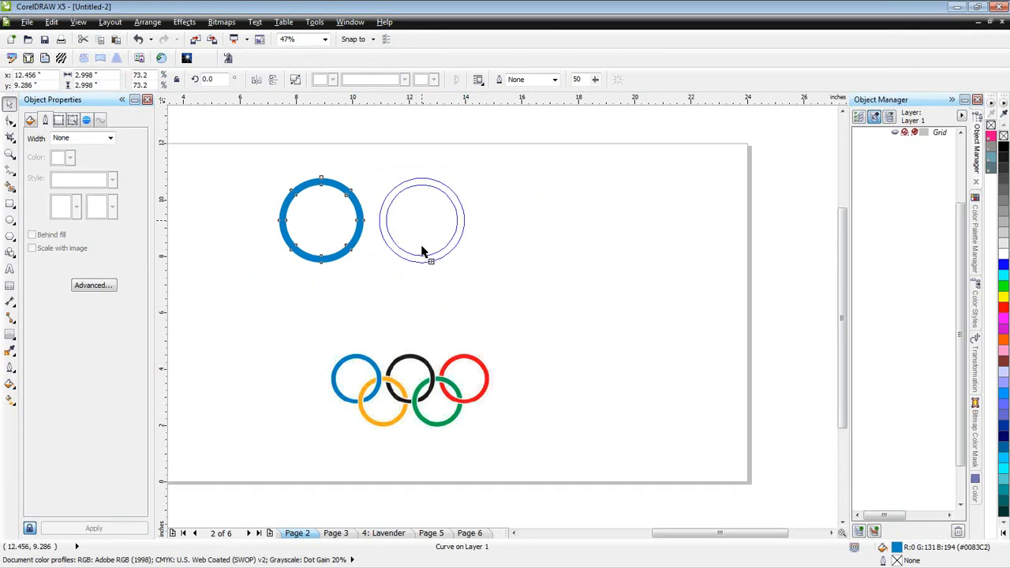
{"action": "left_click_drag", "start_coordinate": [422, 251], "coordinate": [526, 234]}
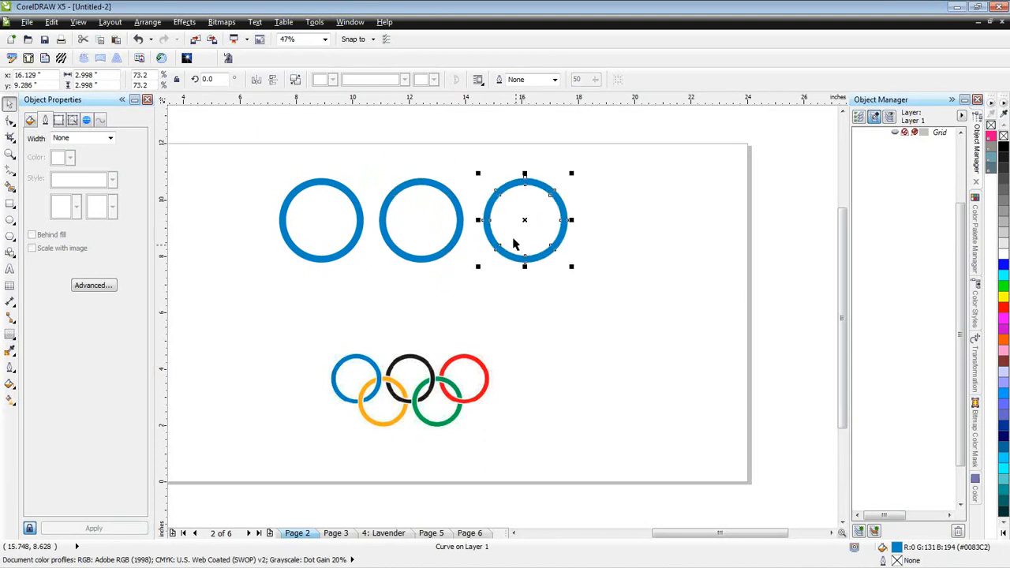
- Distribute the three blue rings with equal horizontal spacing across the extent of the selection
{"action": "left_click", "coordinate": [418, 264]}
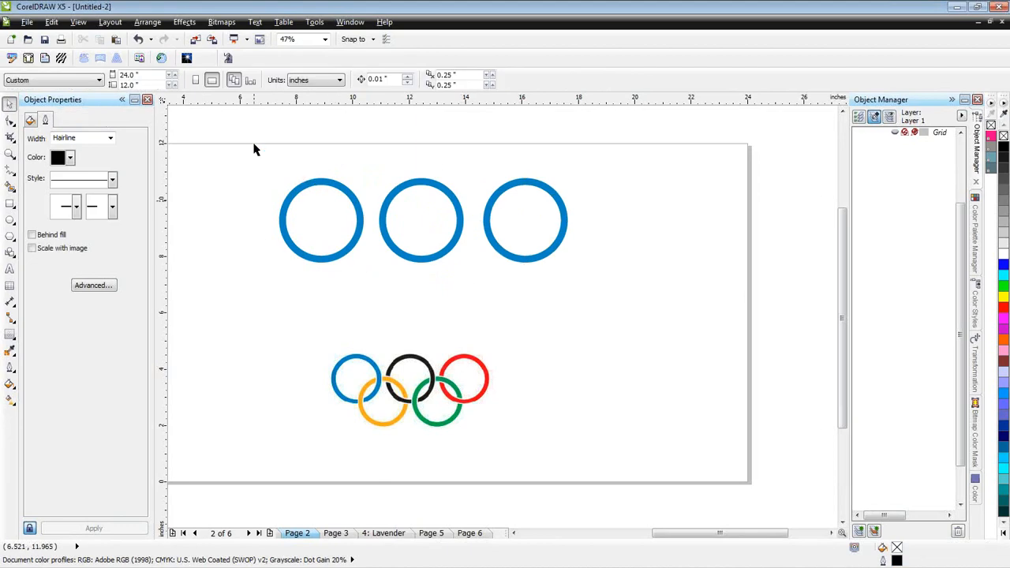
{"action": "left_click_drag", "start_coordinate": [254, 149], "coordinate": [596, 291]}
{"action": "left_click", "coordinate": [493, 82]}
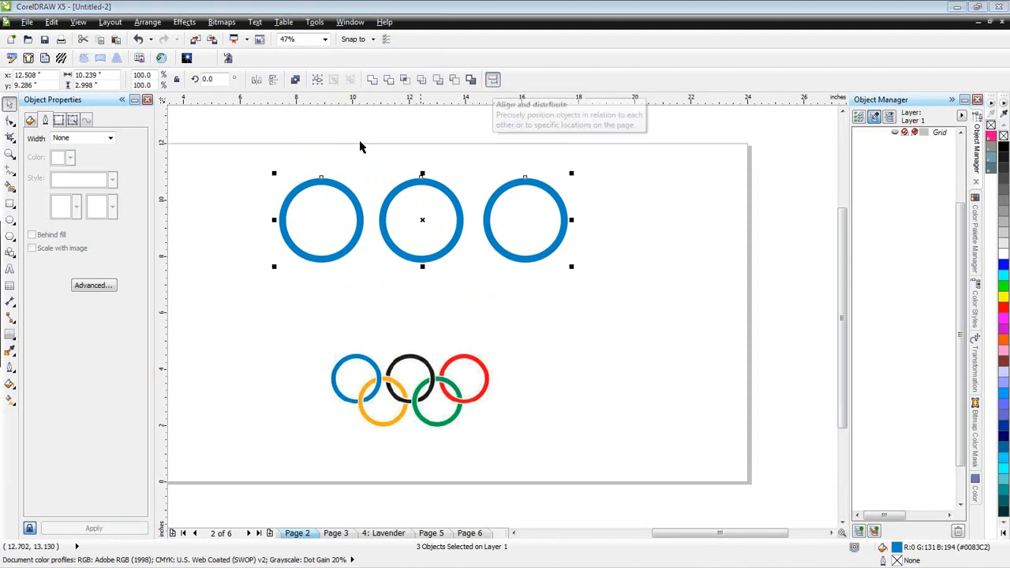
{"action": "left_click_drag", "start_coordinate": [663, 209], "coordinate": [742, 147]}
{"action": "left_click", "coordinate": [652, 164]}
{"action": "left_click", "coordinate": [743, 189]}
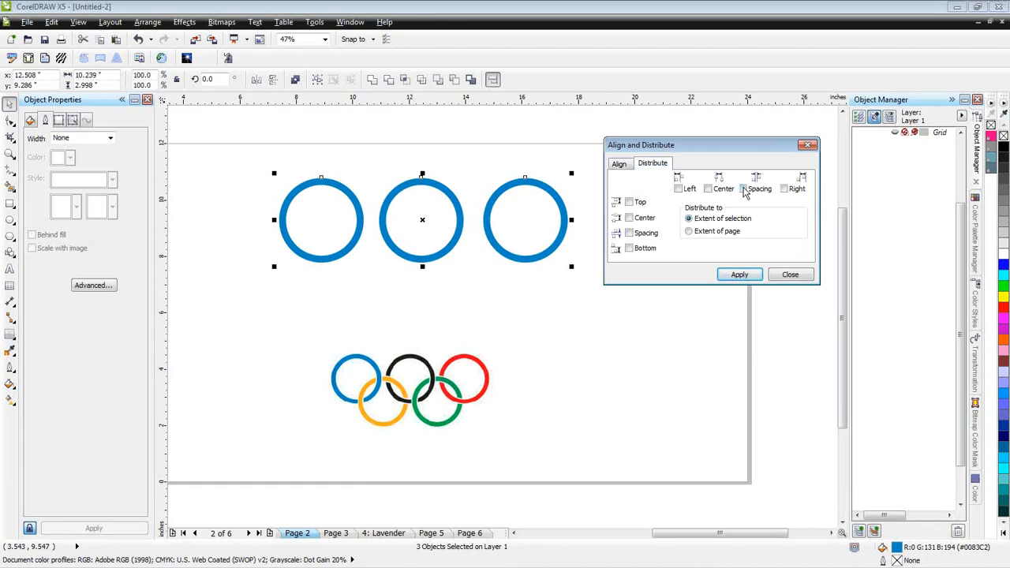
{"action": "left_click", "coordinate": [746, 276]}
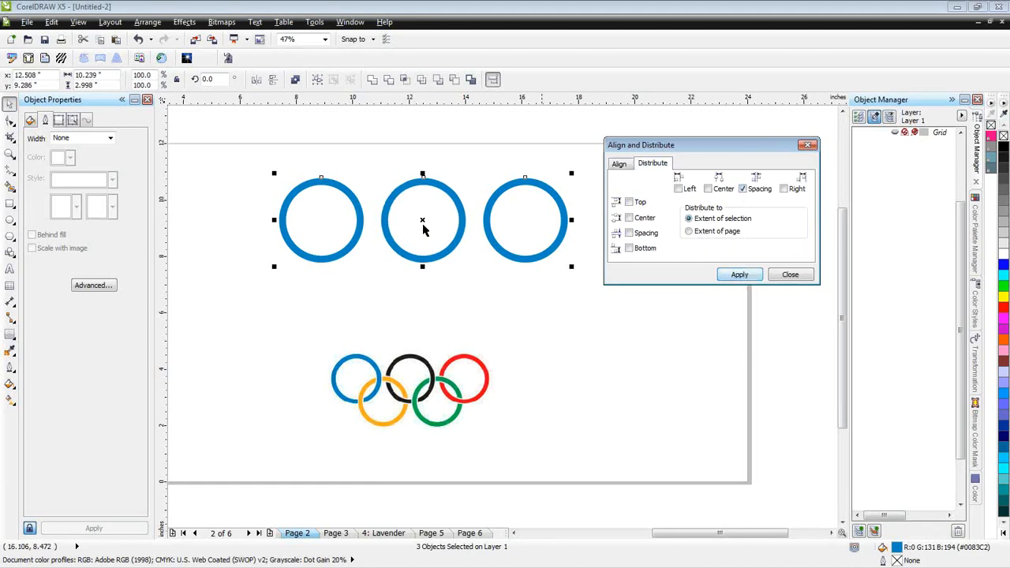
{"action": "left_click", "coordinate": [789, 275]}
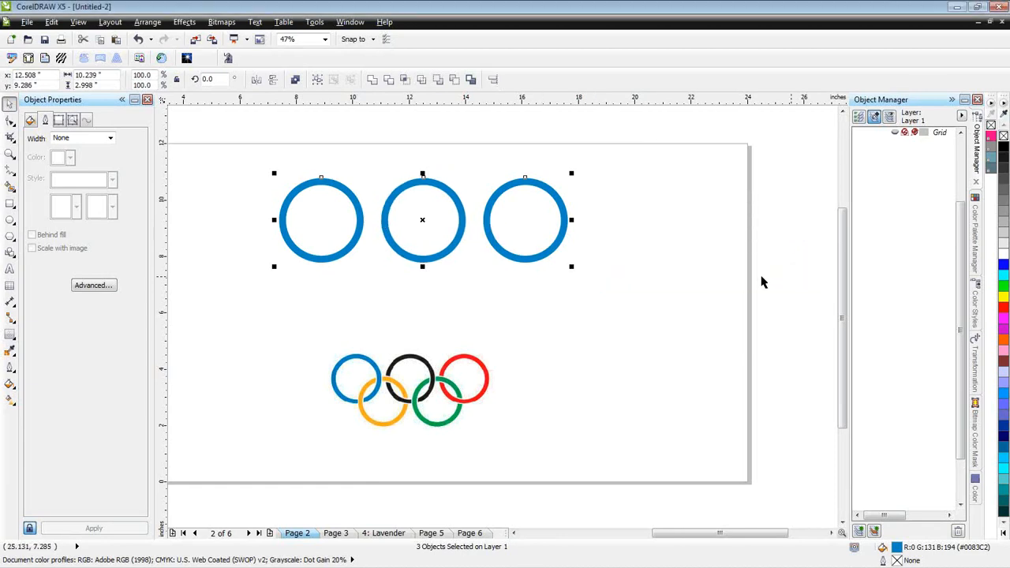
- Add two overlapping ring copies in a lower row at about X 10.7 and X 14.3 inches, and align them at about Y 8.1 inches
{"action": "left_click_drag", "start_coordinate": [319, 217], "coordinate": [474, 255]}
{"action": "left_click", "coordinate": [352, 221]}
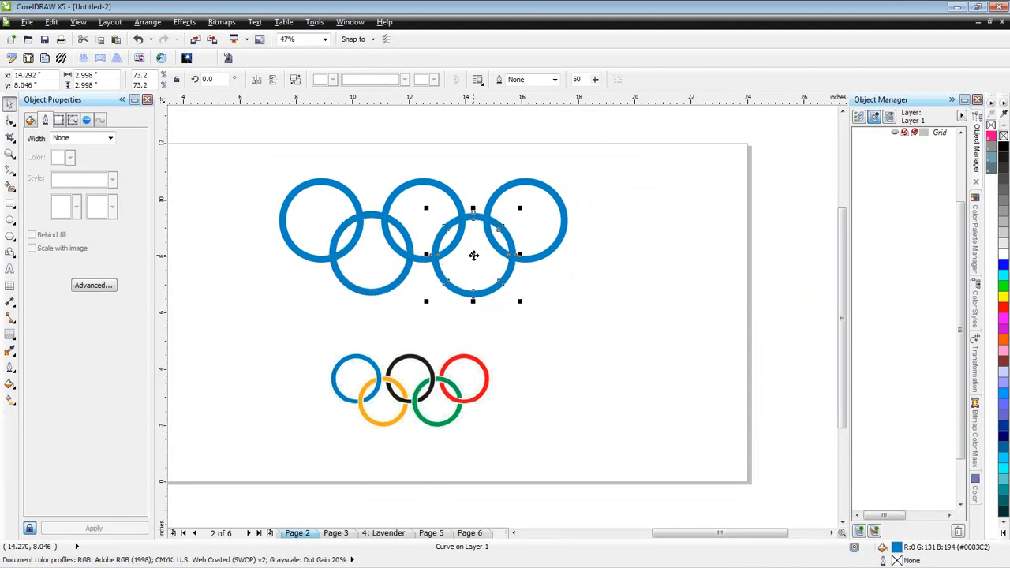
{"action": "key", "text": "Escape"}
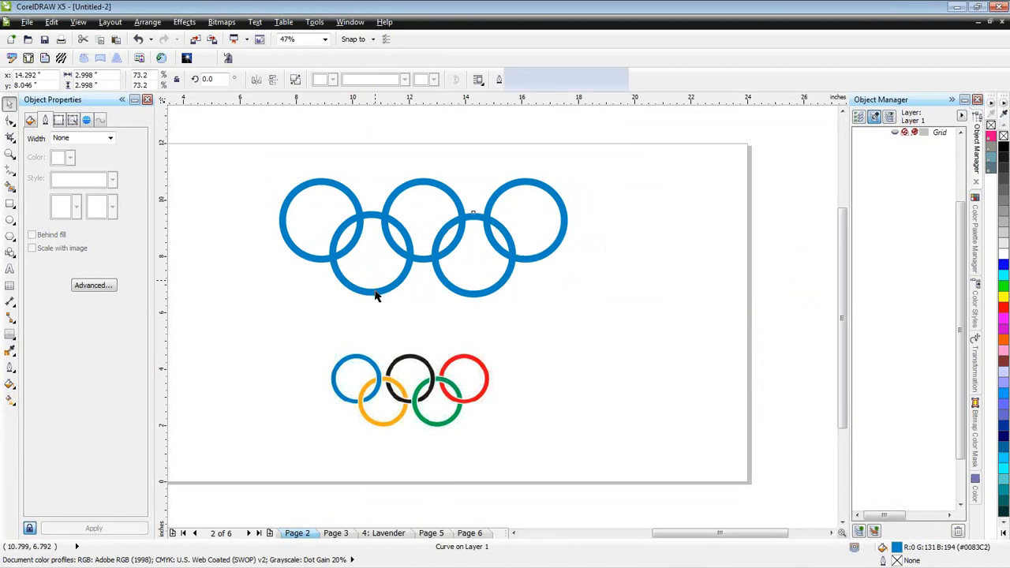
{"action": "left_click", "coordinate": [375, 295], "text": "shift"}
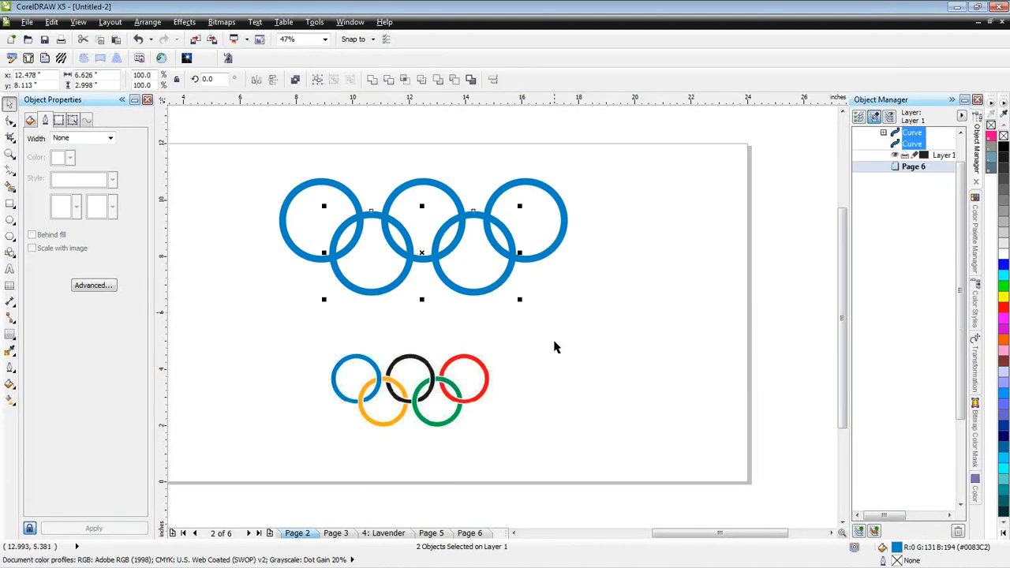
{"action": "key", "text": "Escape"}
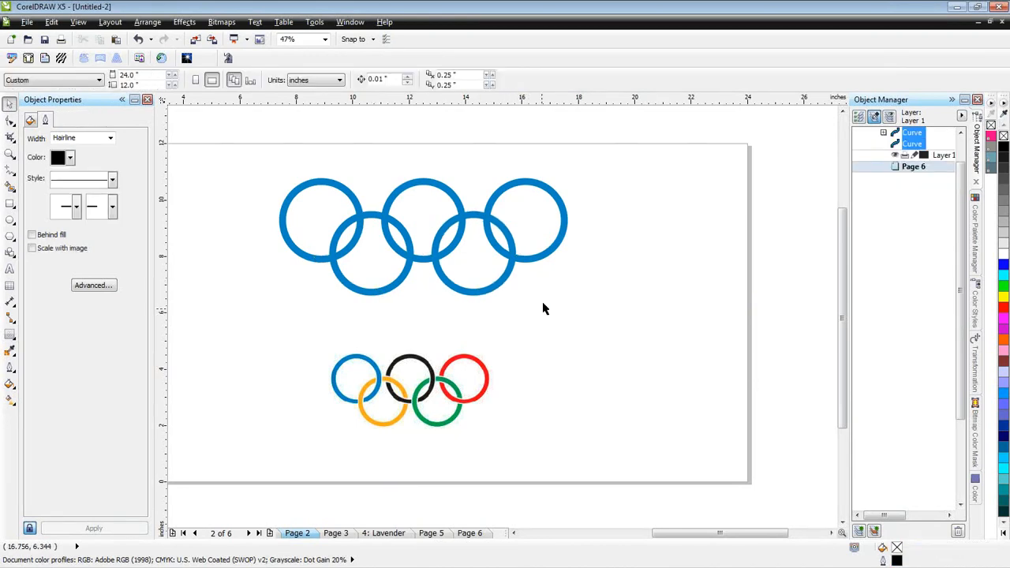
- Fill the lower-left ring with orange-yellow (#FFBB1F) and the upper middle ring with black
{"action": "left_click", "coordinate": [398, 284]}
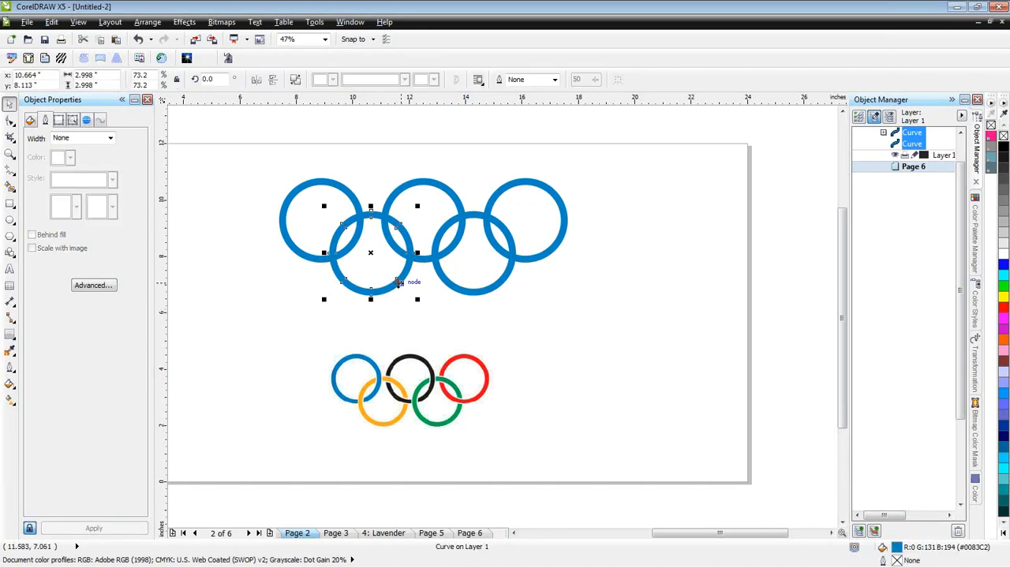
{"action": "left_click", "coordinate": [1005, 301]}
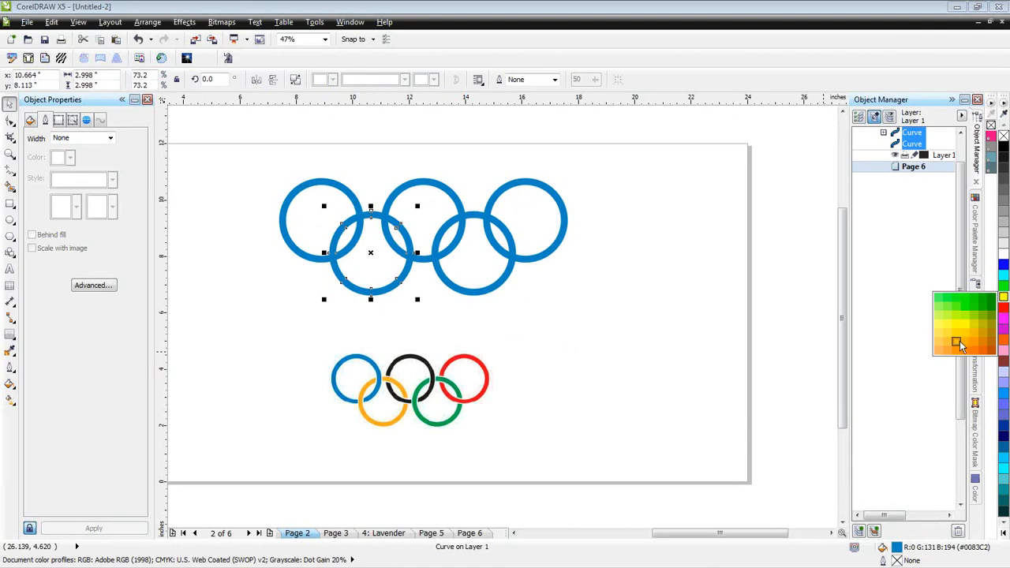
{"action": "left_click", "coordinate": [957, 343]}
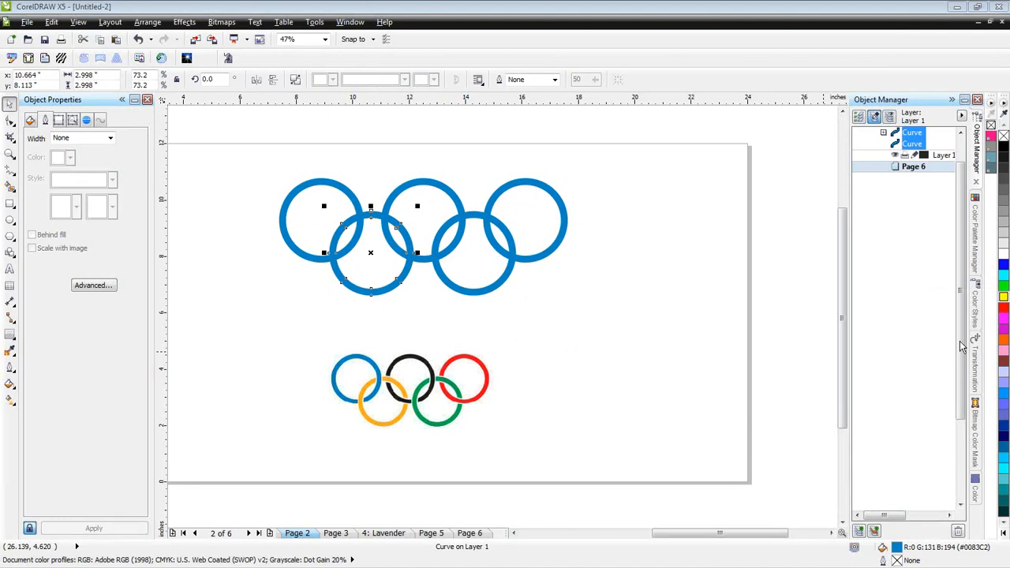
{"action": "left_click", "coordinate": [460, 207]}
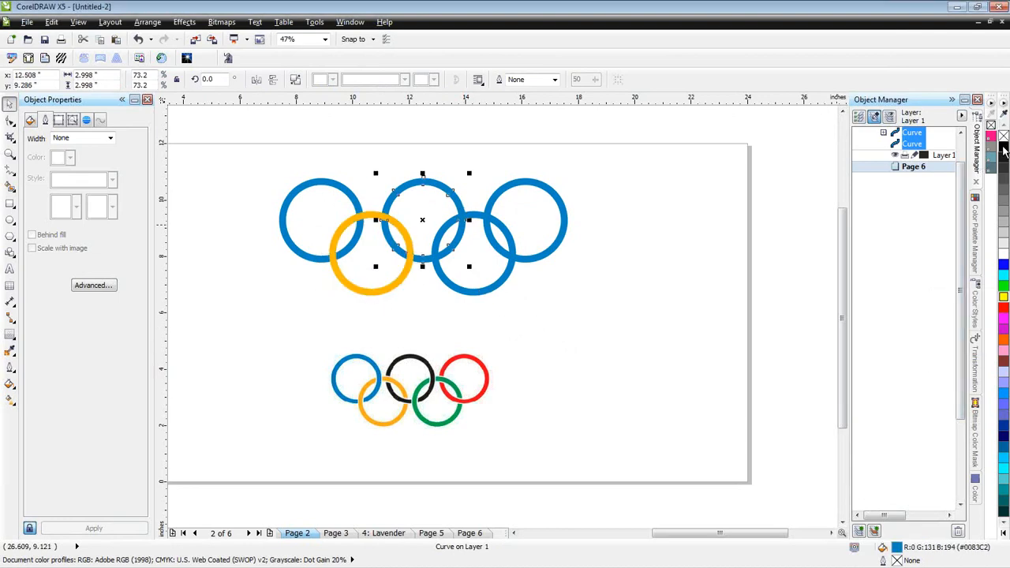
{"action": "left_click", "coordinate": [1004, 147]}
- Fill the lower-right ring with dark green (#009A3D) and the upper-right ring with red
{"action": "left_click", "coordinate": [500, 286]}
{"action": "left_click", "coordinate": [1002, 290]}
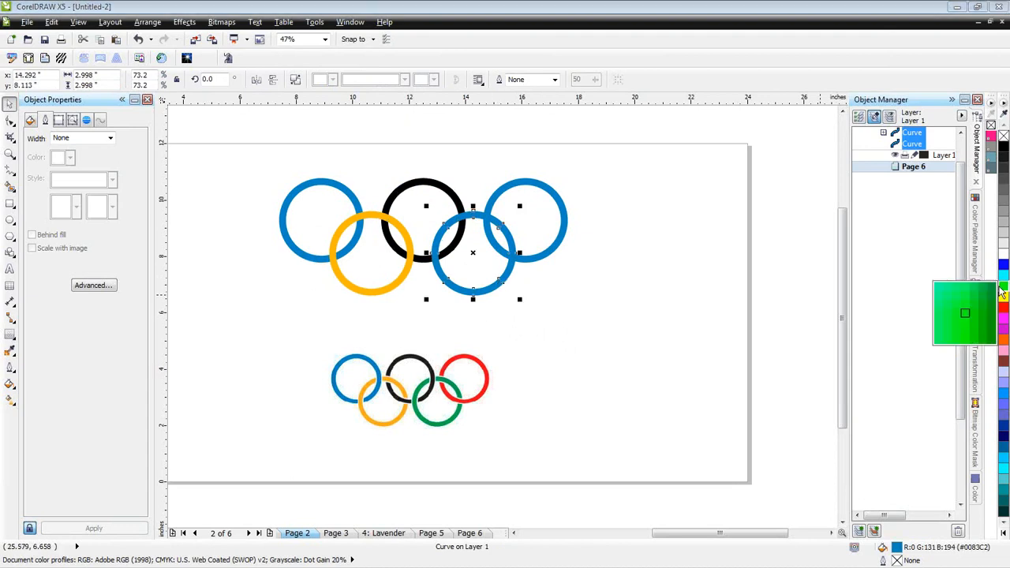
{"action": "left_click_drag", "start_coordinate": [996, 290], "coordinate": [993, 290]}
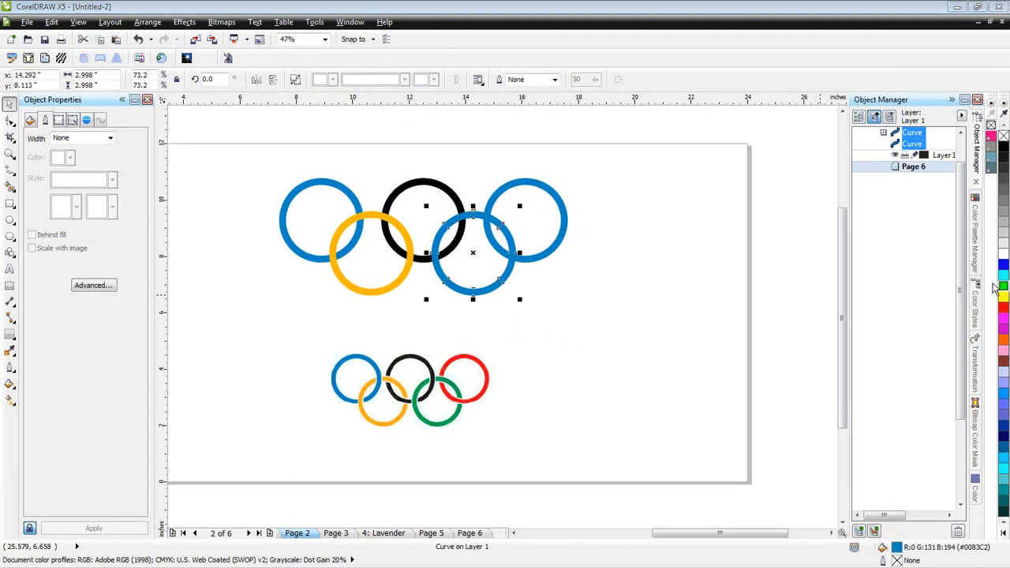
{"action": "left_click", "coordinate": [565, 233]}
{"action": "left_click", "coordinate": [1003, 308]}
{"action": "left_click", "coordinate": [636, 296]}
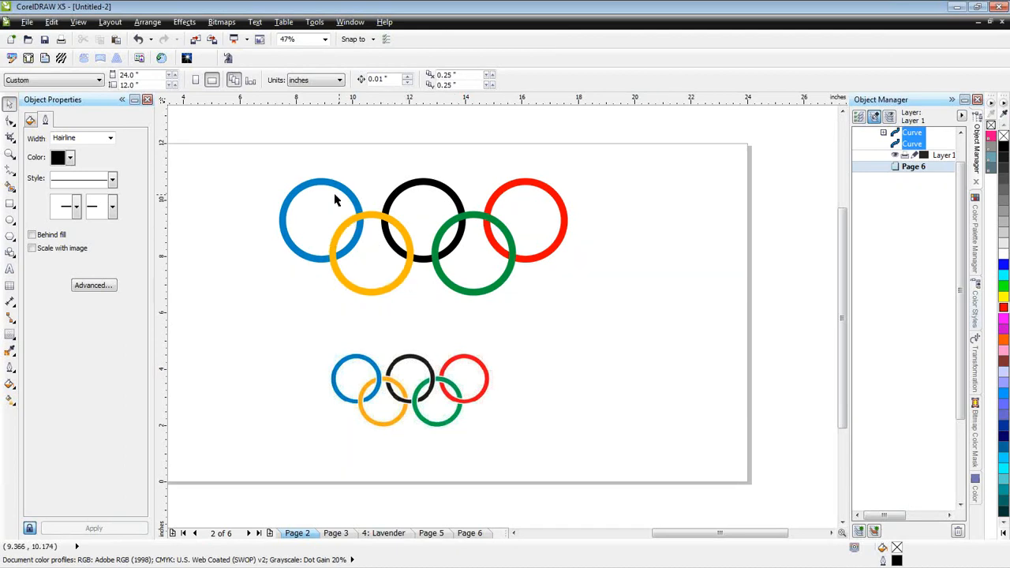
- Send the yellow ring to the back of the page and duplicate it in place
{"action": "left_click", "coordinate": [402, 277]}
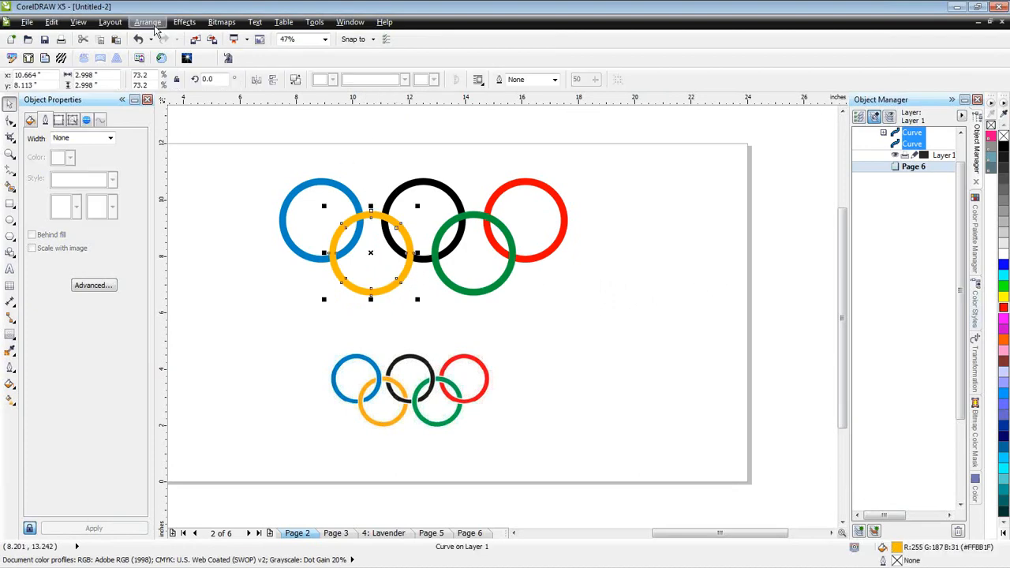
{"action": "left_click", "coordinate": [155, 27]}
{"action": "mouse_move", "coordinate": [301, 84]}
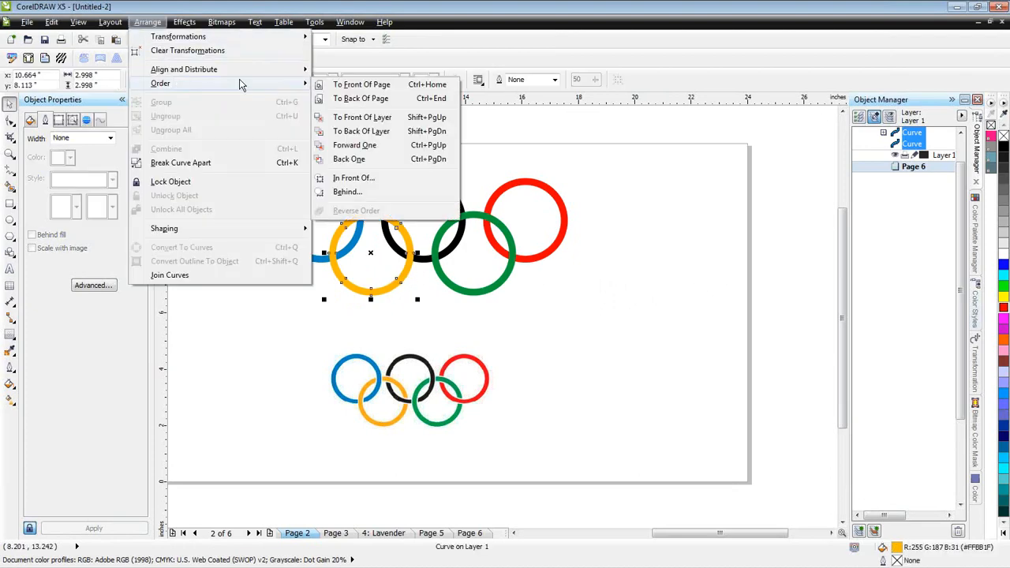
{"action": "left_click", "coordinate": [355, 98]}
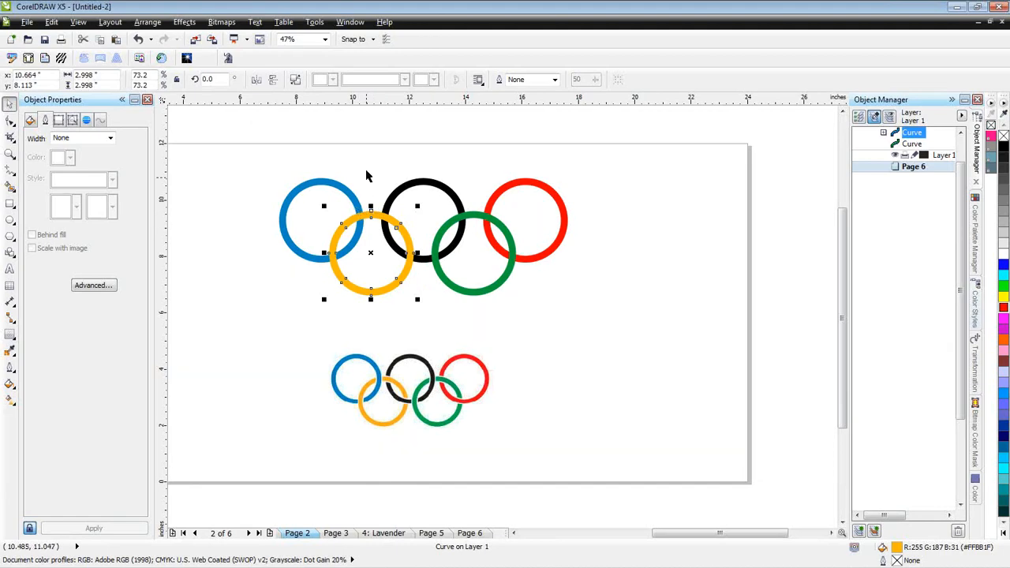
- Erase the yellow duplicate where it crosses the blue ring's right side, using a 0.3-inch eraser
{"action": "left_click", "coordinate": [13, 144]}
{"action": "left_click", "coordinate": [12, 142]}
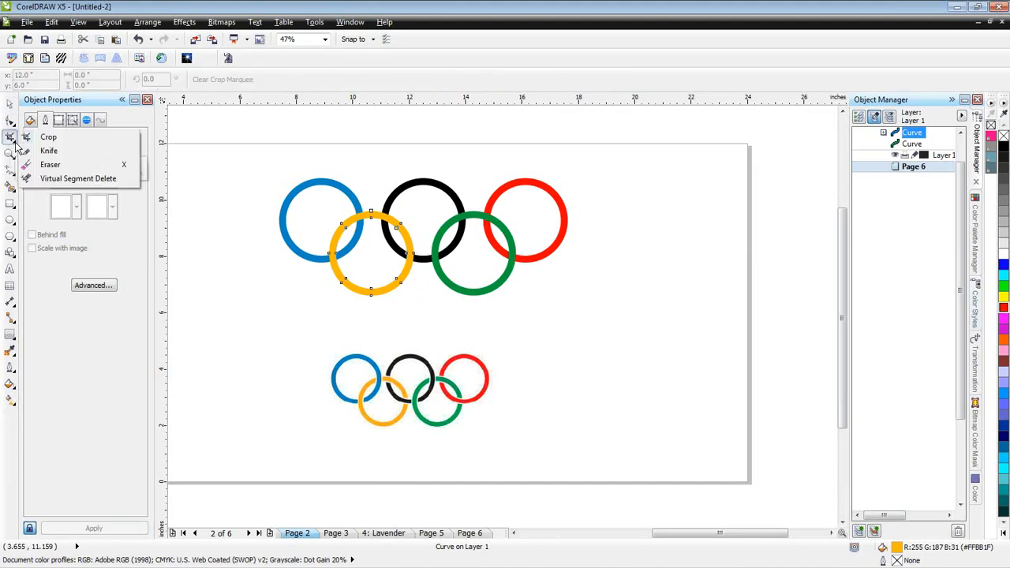
{"action": "left_click", "coordinate": [49, 165]}
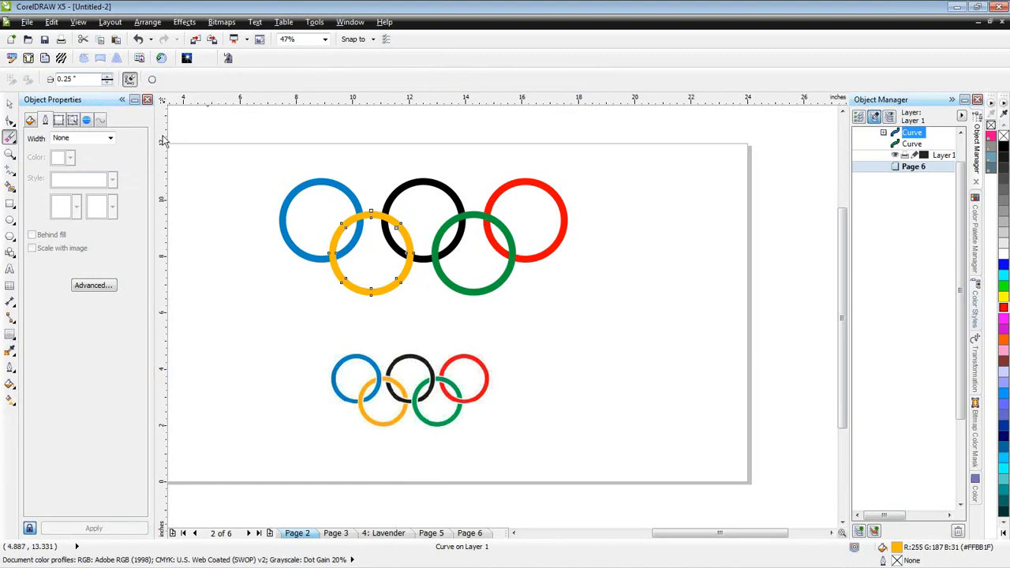
{"action": "left_click", "coordinate": [109, 77]}
{"action": "left_click", "coordinate": [110, 79]}
{"action": "left_click_drag", "start_coordinate": [358, 208], "coordinate": [359, 219]}
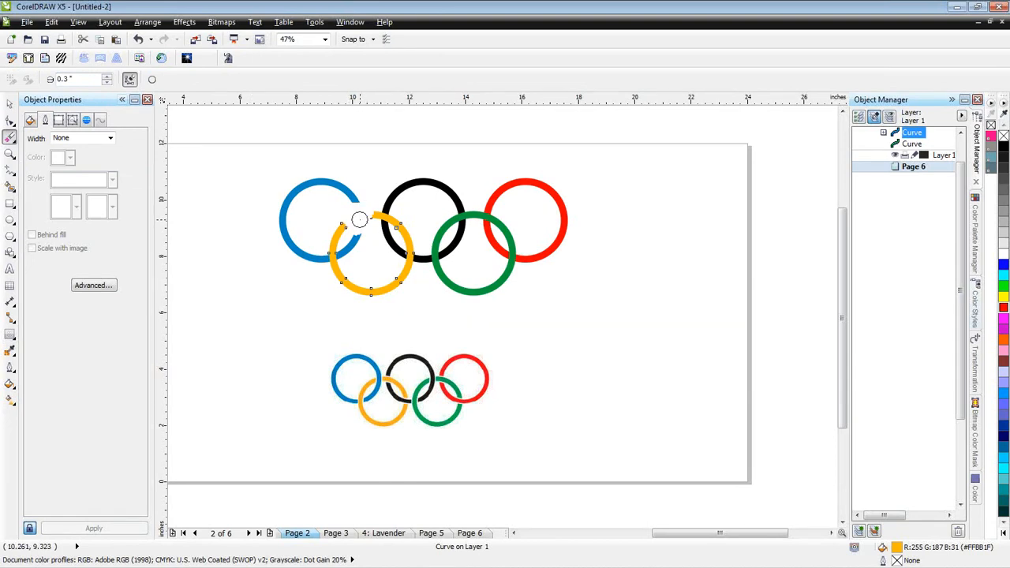
{"action": "key", "text": "ctrl+z"}
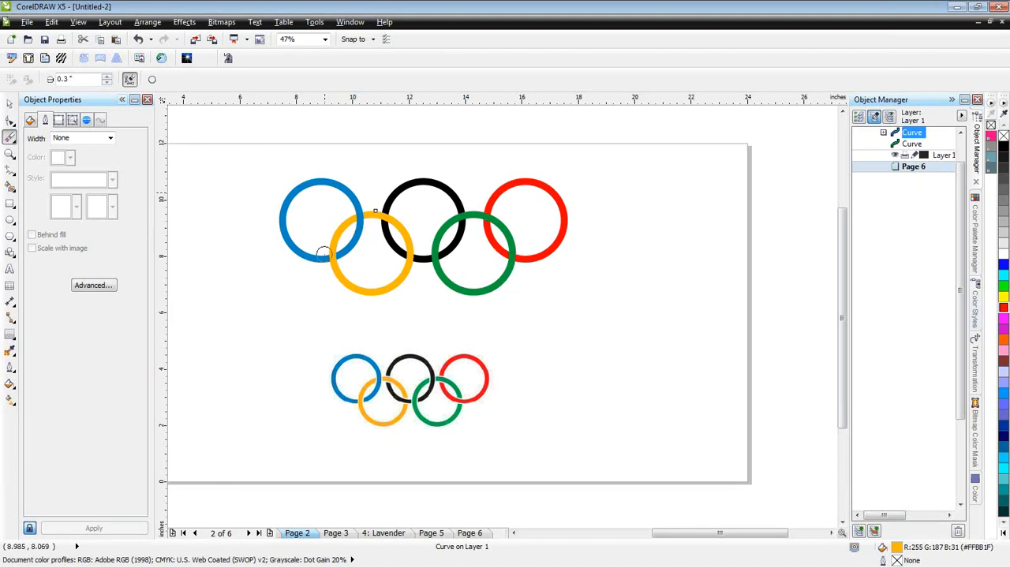
- Move the cut yellow ring down and left, clear of the blue ring, and undo the move
{"action": "left_click", "coordinate": [8, 106]}
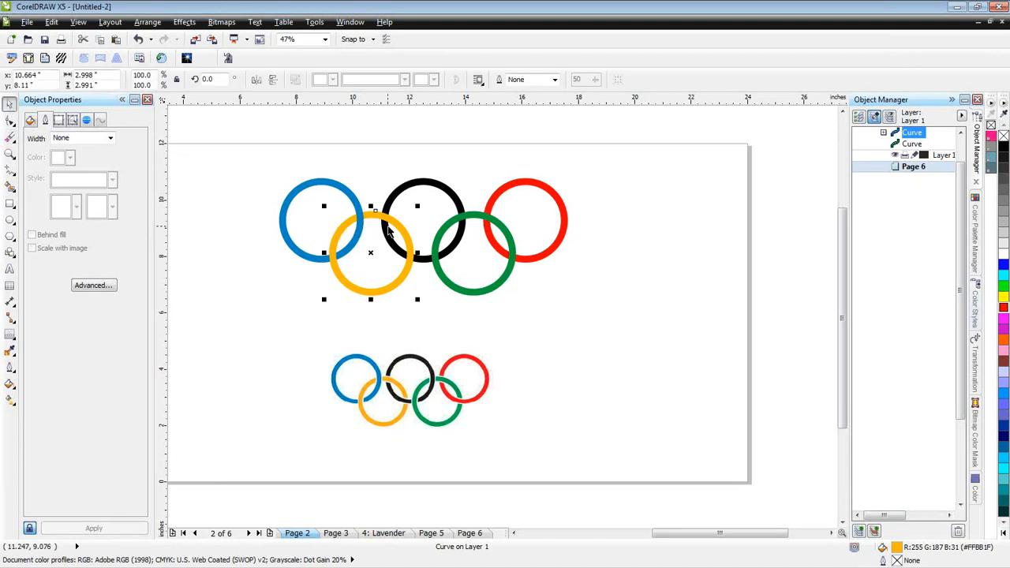
{"action": "left_click_drag", "start_coordinate": [399, 229], "coordinate": [278, 278]}
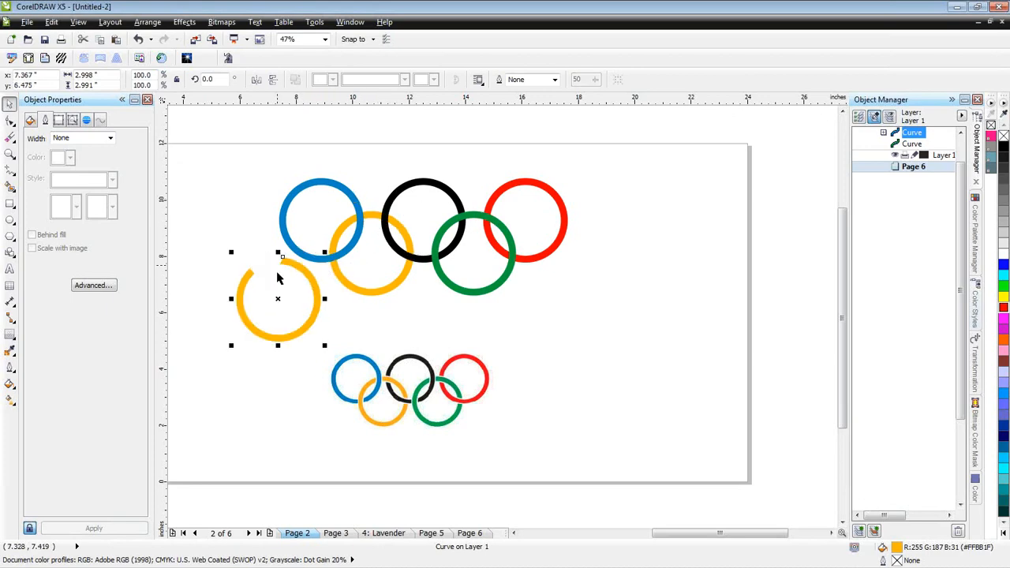
{"action": "key", "text": "ctrl+z"}
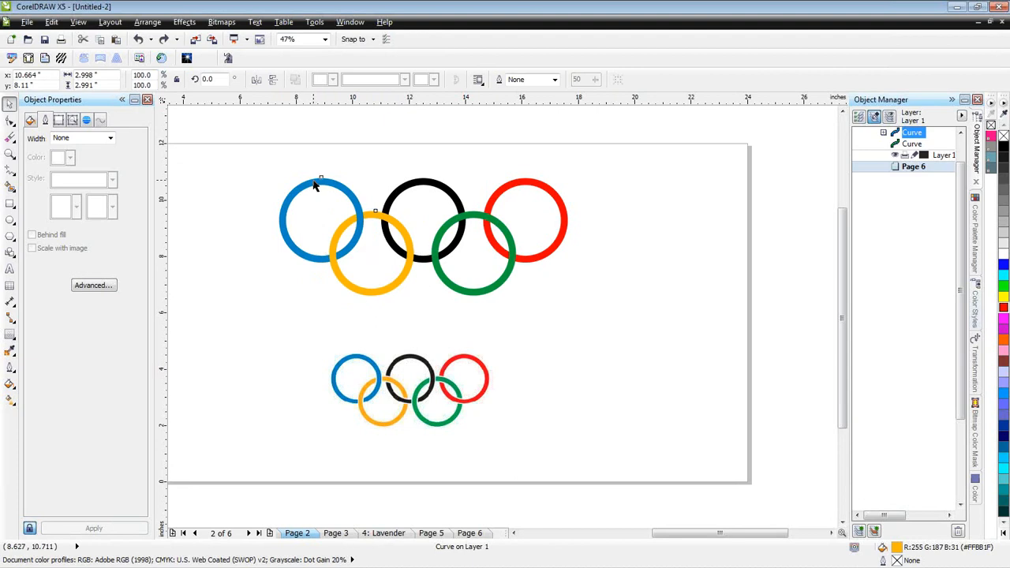
- Trim the blue ring with the cut yellow ring and delete the cut yellow ring
{"action": "left_click", "coordinate": [314, 184], "text": "shift"}
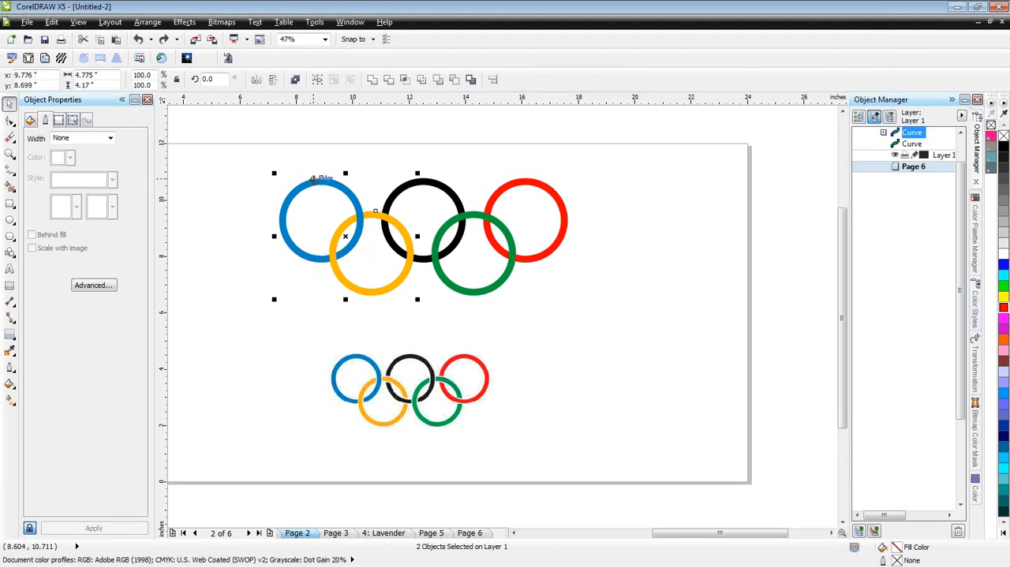
{"action": "left_click", "coordinate": [387, 81]}
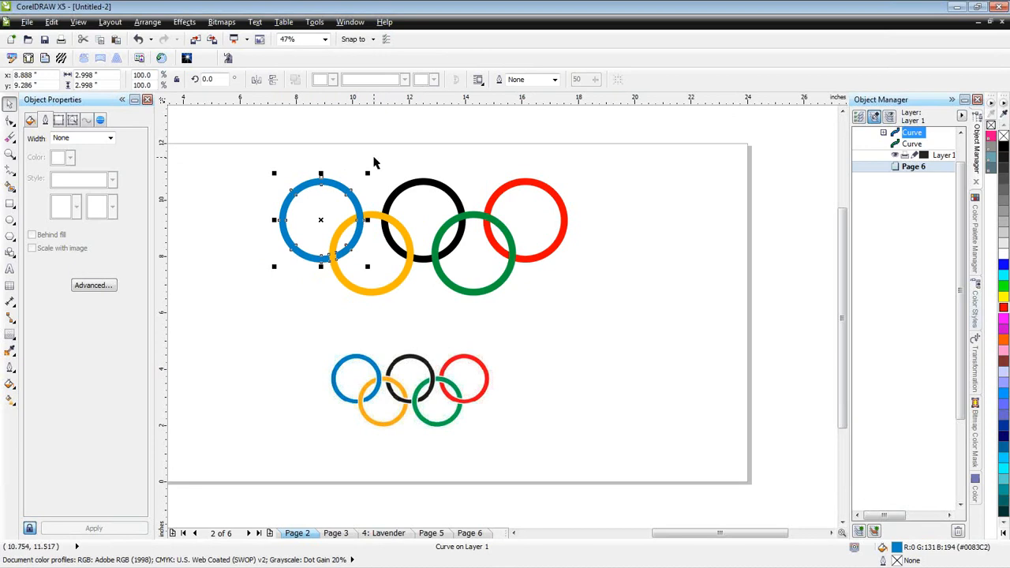
{"action": "left_click", "coordinate": [397, 282]}
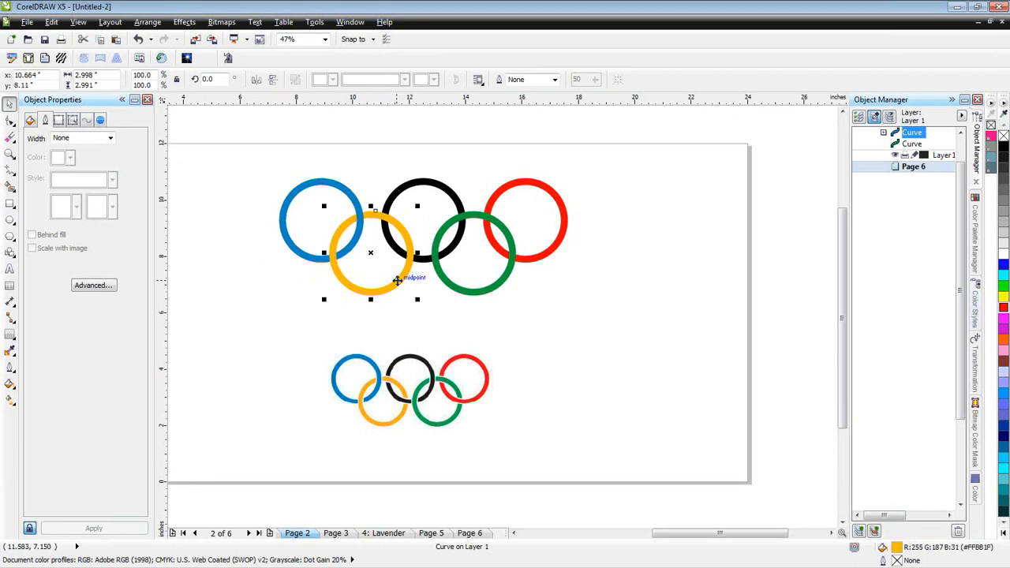
{"action": "key", "text": "Escape"}
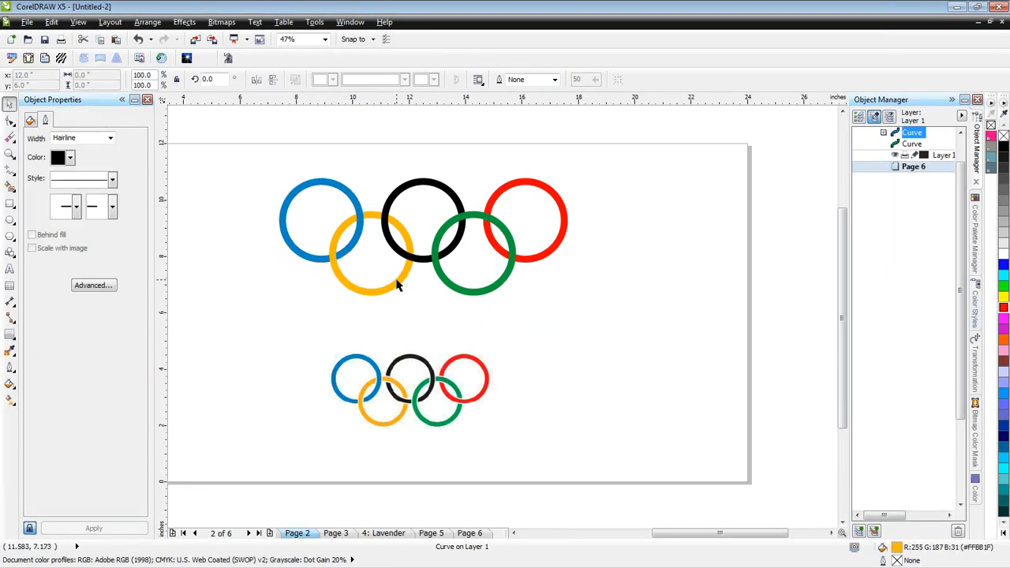
- Move the remaining whole yellow ring below the blue ring and undo the move
{"action": "left_click", "coordinate": [377, 292]}
{"action": "left_click_drag", "start_coordinate": [377, 293], "coordinate": [314, 330]}
{"action": "key", "text": "ctrl+z"}
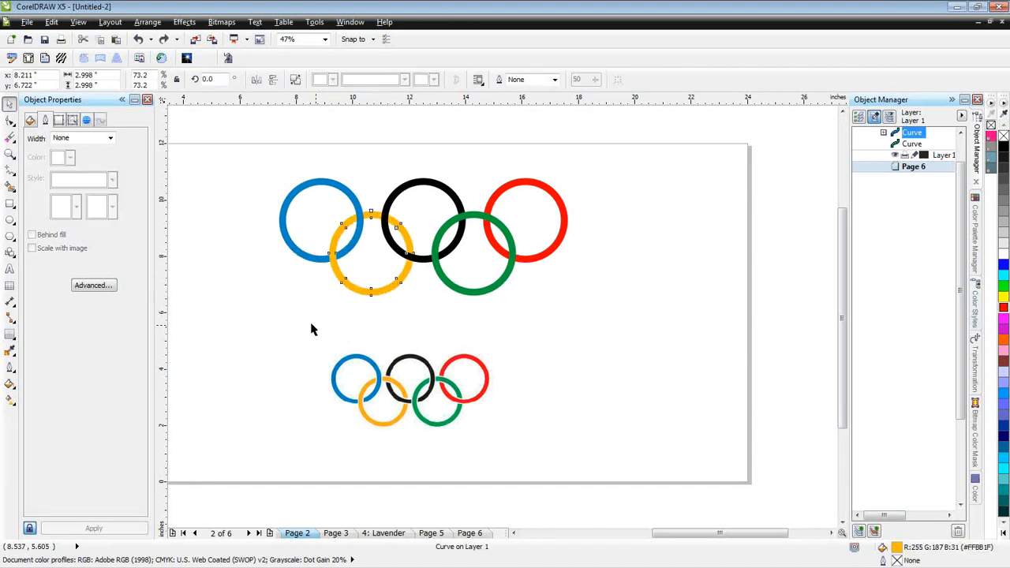
- Move the blue ring left, clear of the yellow ring, and undo the move
{"action": "left_click_drag", "start_coordinate": [311, 261], "coordinate": [269, 260]}
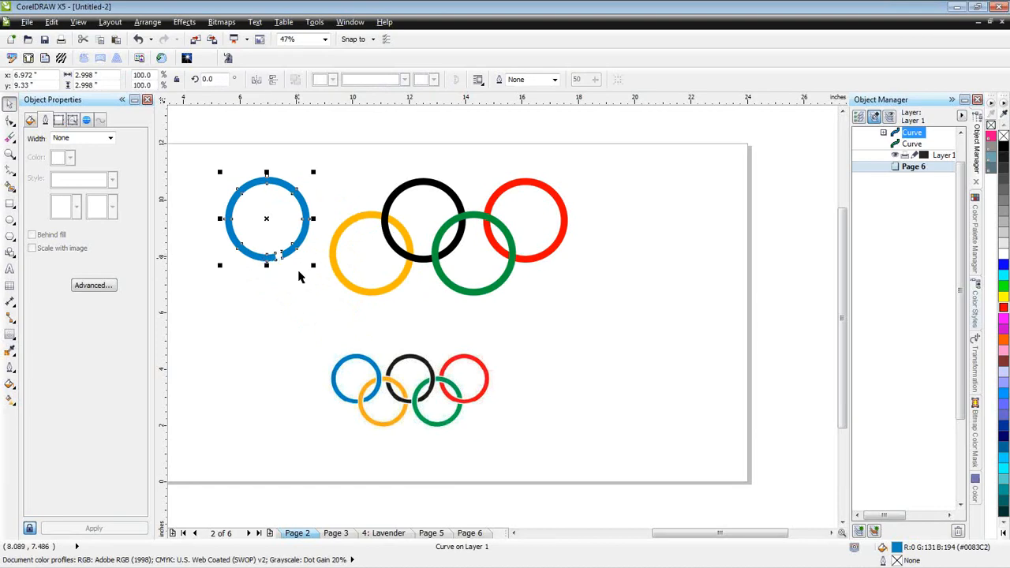
{"action": "key", "text": "ctrl+z"}
{"action": "left_click", "coordinate": [330, 311]}
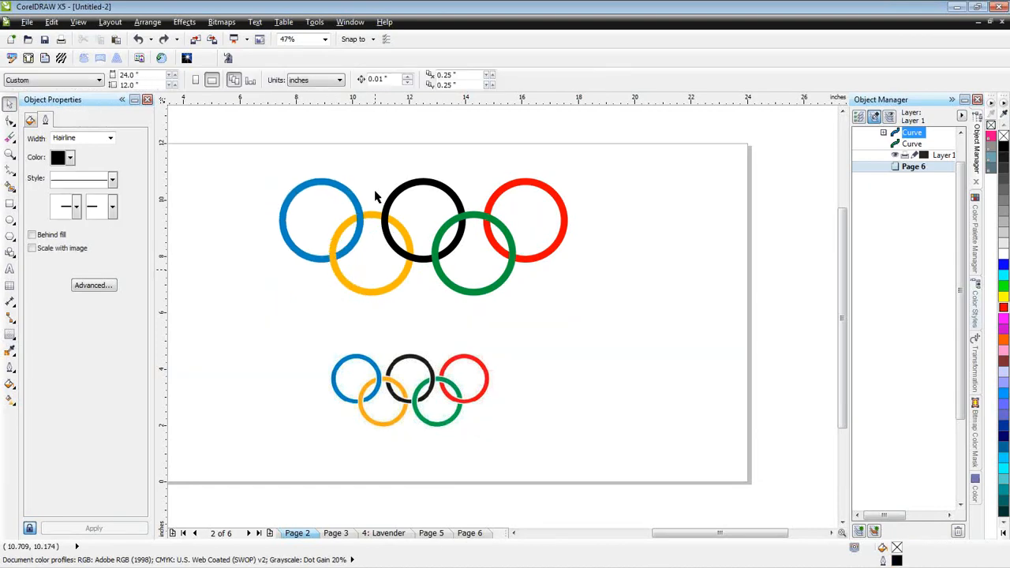
- Erase the yellow ring's top copy where its right side crosses the black ring, using a 0.3-inch eraser
{"action": "left_click", "coordinate": [408, 238]}
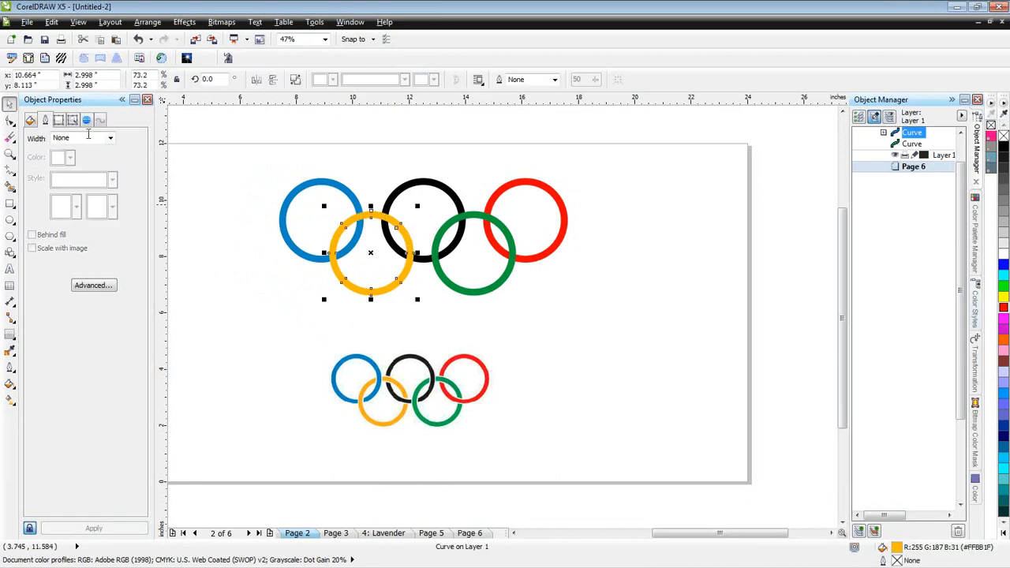
{"action": "left_click", "coordinate": [11, 138]}
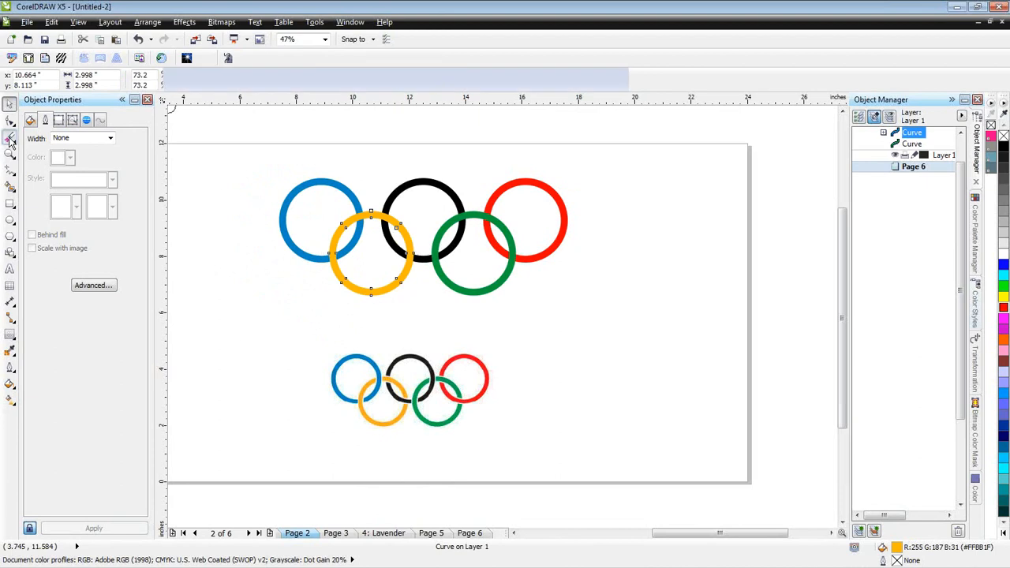
{"action": "left_click_drag", "start_coordinate": [379, 260], "coordinate": [416, 257]}
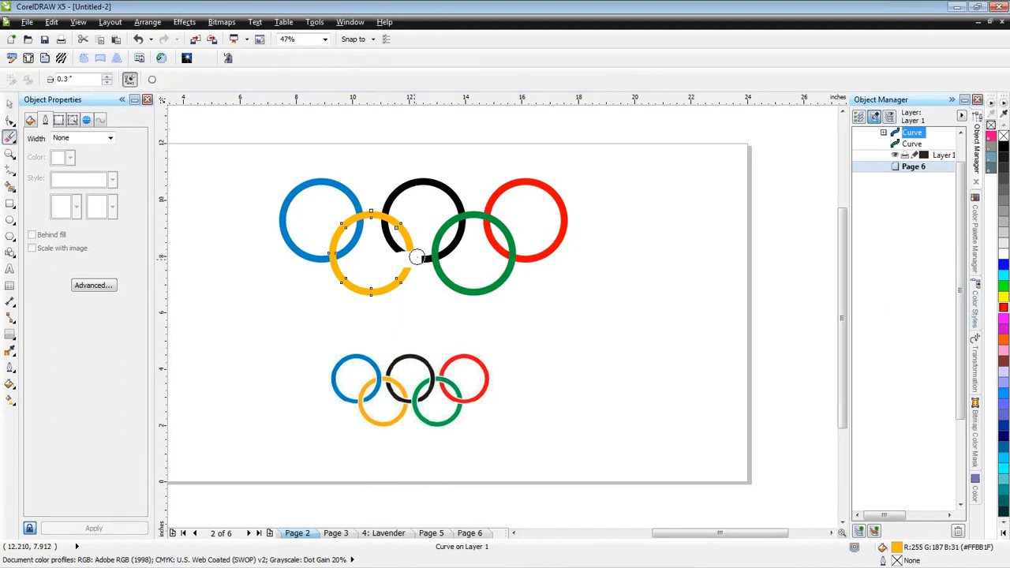
{"action": "key", "text": "ctrl+z"}
{"action": "key", "text": "space"}
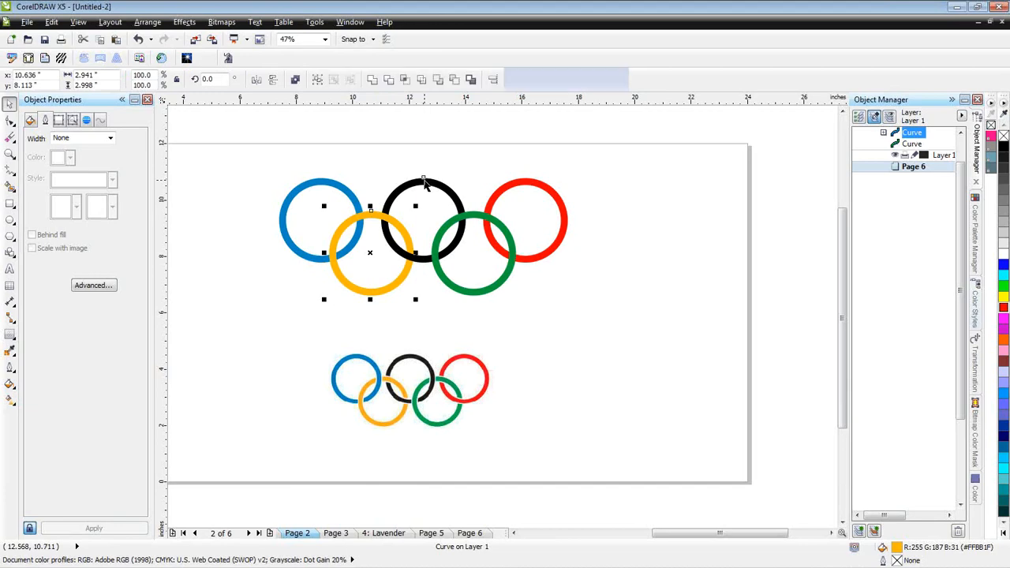
- Trim the black ring with the cut yellow ring and delete the cut yellow ring
{"action": "left_click", "coordinate": [424, 181], "text": "shift"}
{"action": "left_click", "coordinate": [389, 81]}
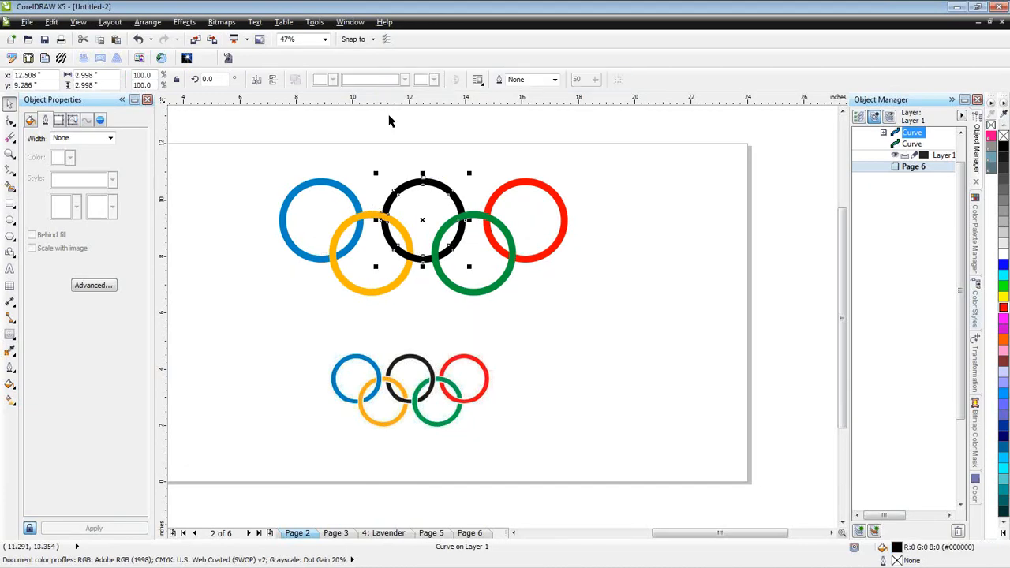
{"action": "left_click", "coordinate": [372, 213]}
{"action": "left_click", "coordinate": [391, 278]}
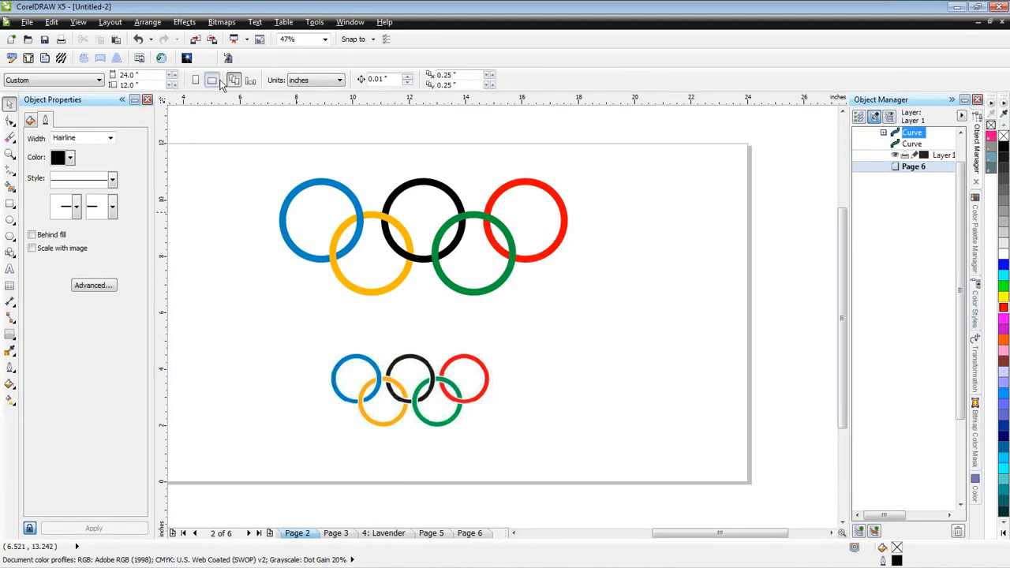
- Select the blue, yellow and black rings in wireframe view to examine their overlaps, and return to the full-colour view
{"action": "left_click", "coordinate": [84, 25]}
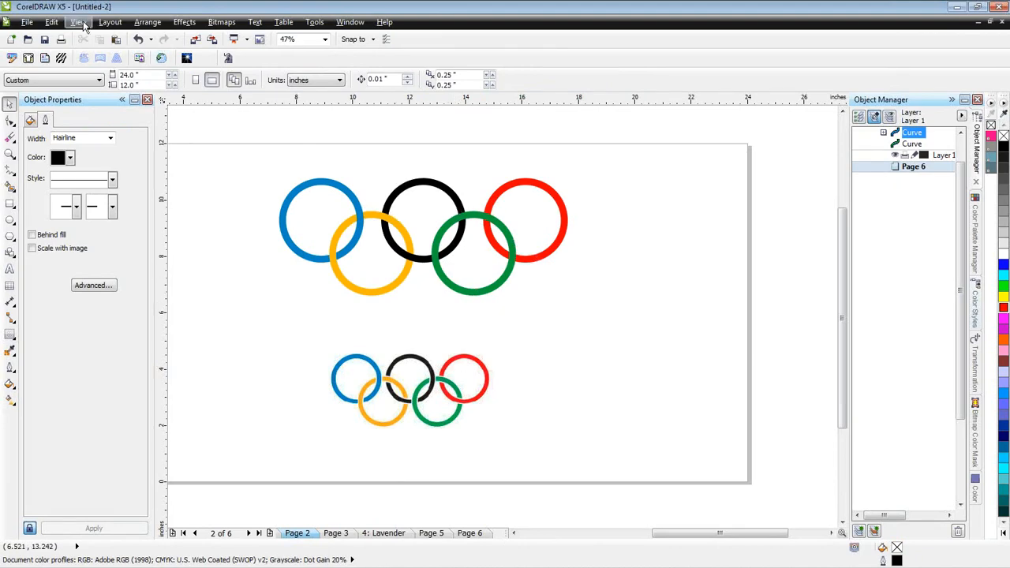
{"action": "left_click", "coordinate": [102, 50]}
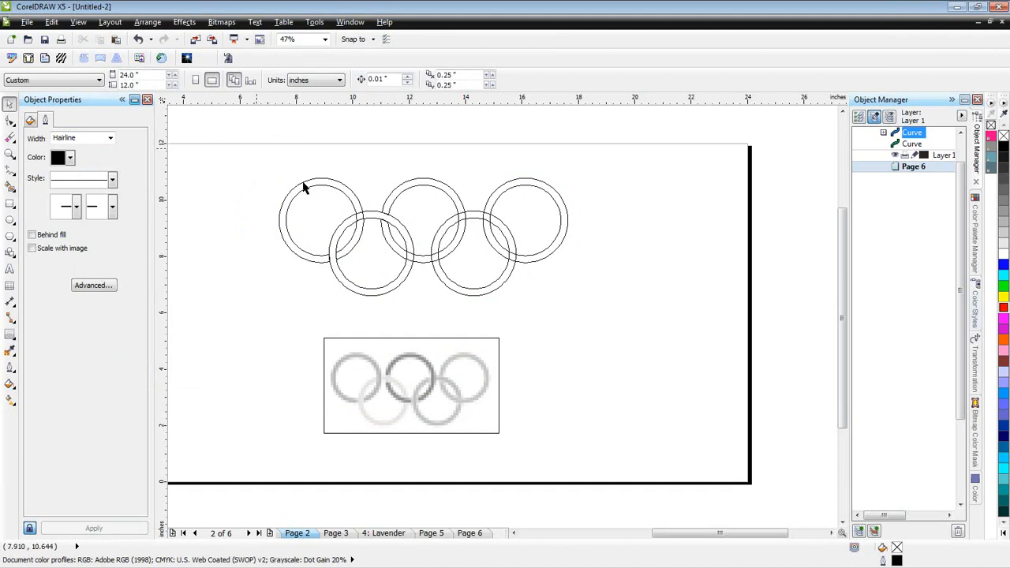
{"action": "left_click_drag", "start_coordinate": [260, 149], "coordinate": [476, 310]}
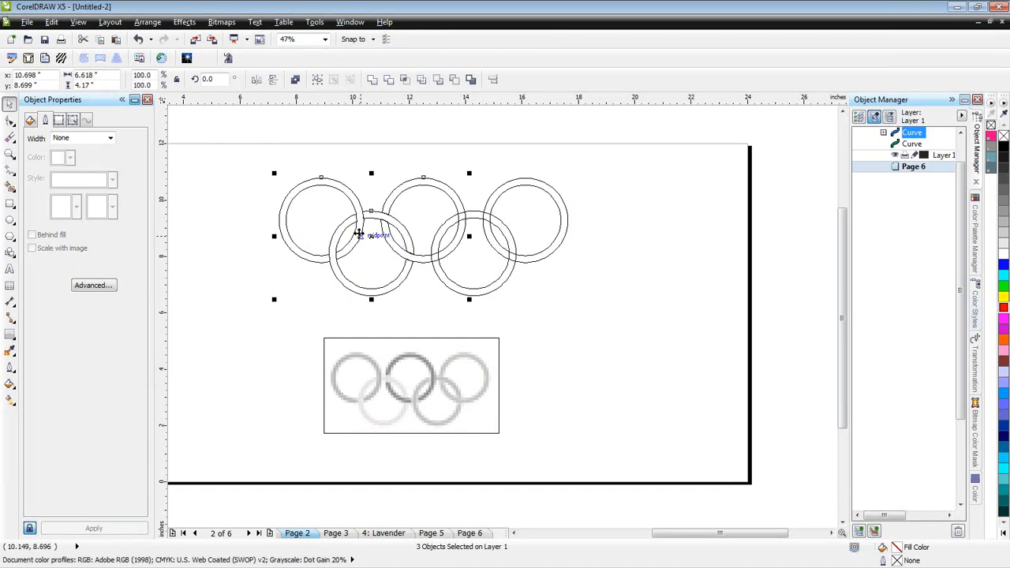
{"action": "left_click", "coordinate": [412, 300]}
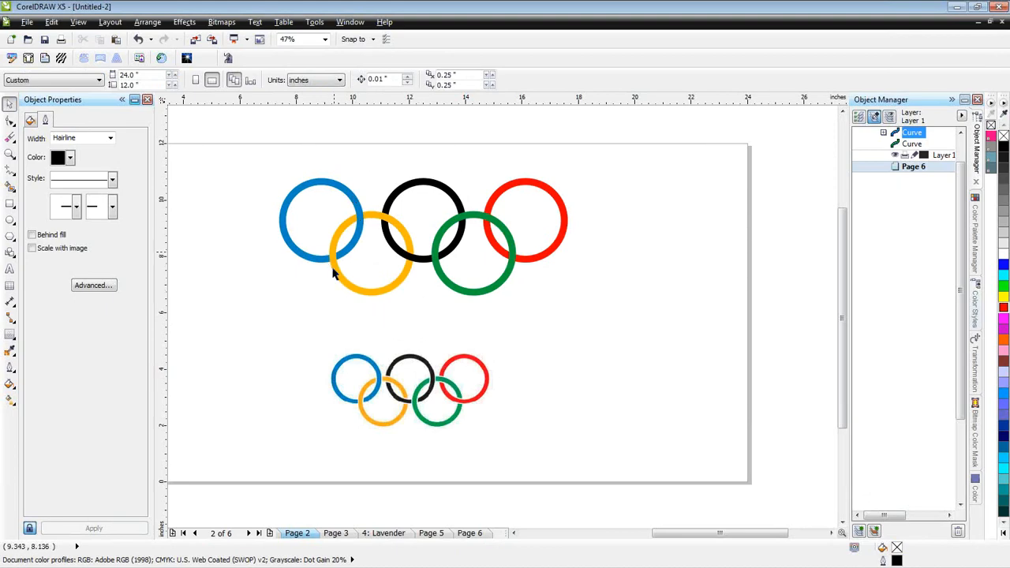
- Trim the yellow ring with the blue and black rings in wireframe view, and return to the full-colour view
{"action": "key", "text": "shift+F9"}
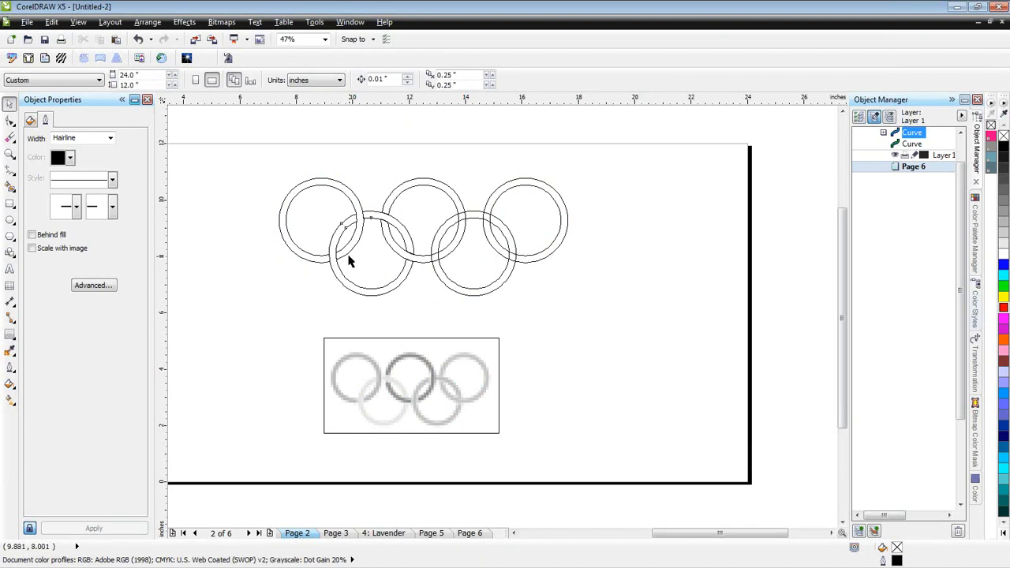
{"action": "left_click", "coordinate": [344, 254]}
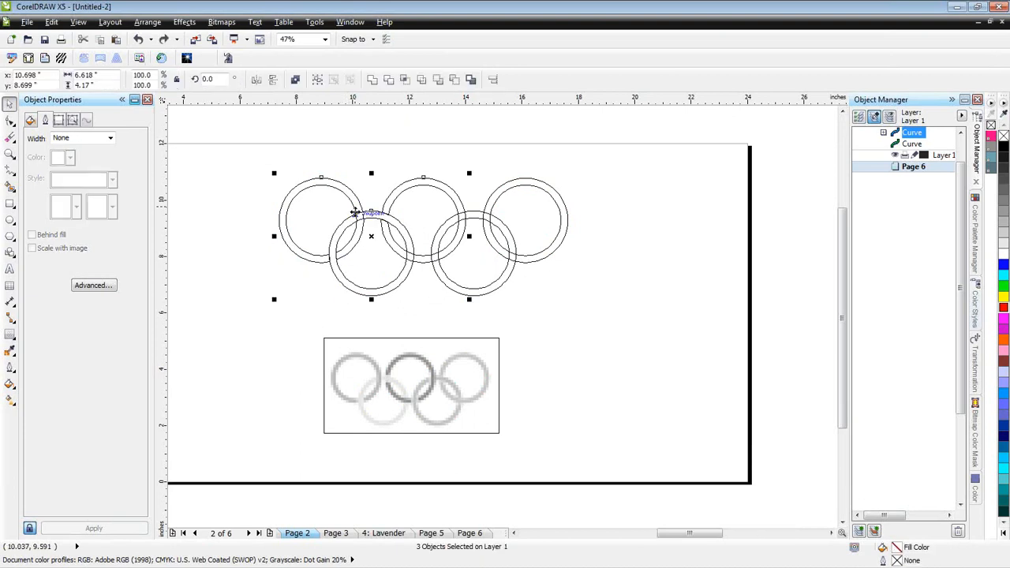
{"action": "scroll", "coordinate": [355, 211], "scroll_direction": "up", "scroll_amount": 2}
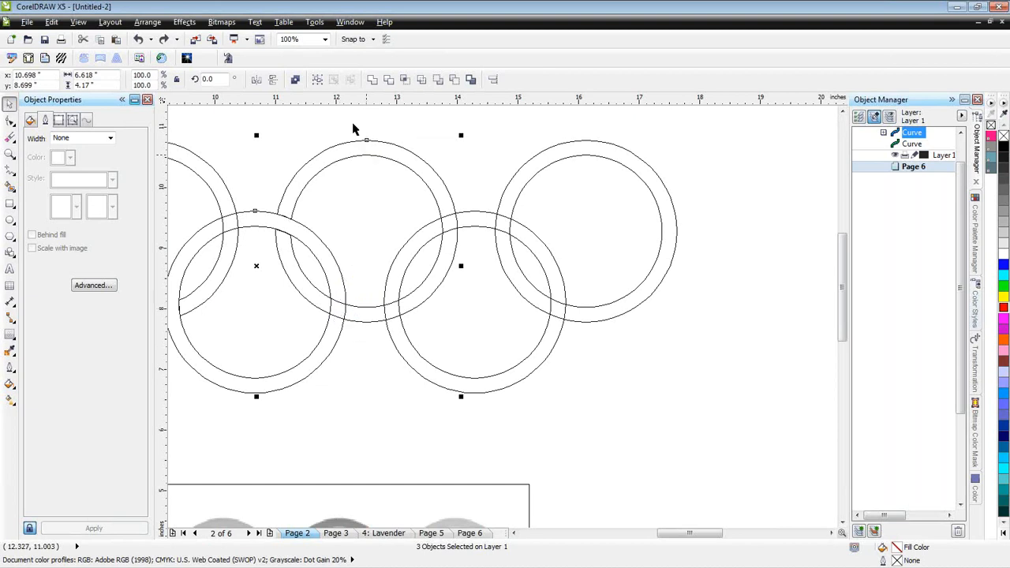
{"action": "left_click", "coordinate": [388, 81]}
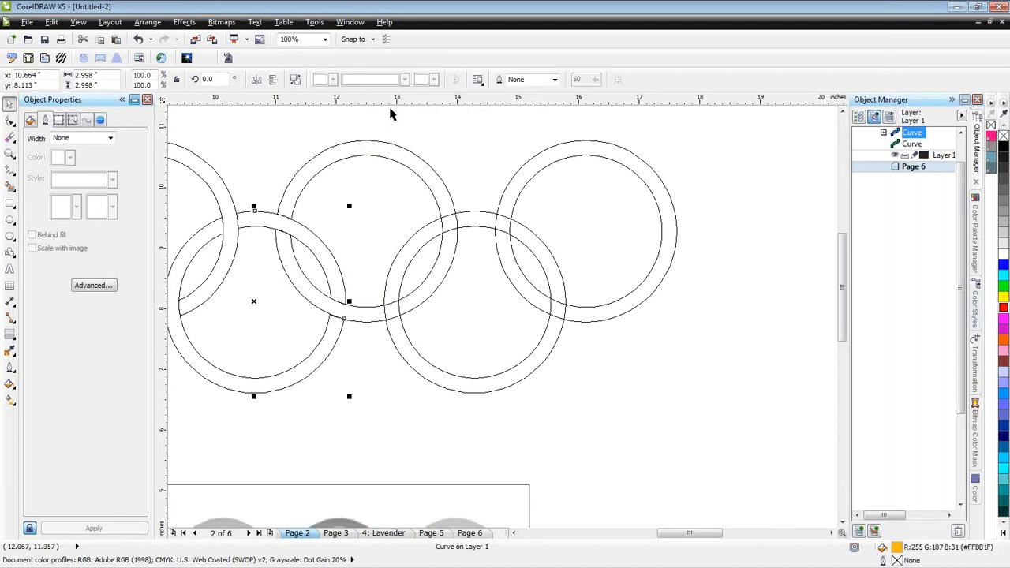
{"action": "left_click", "coordinate": [356, 383]}
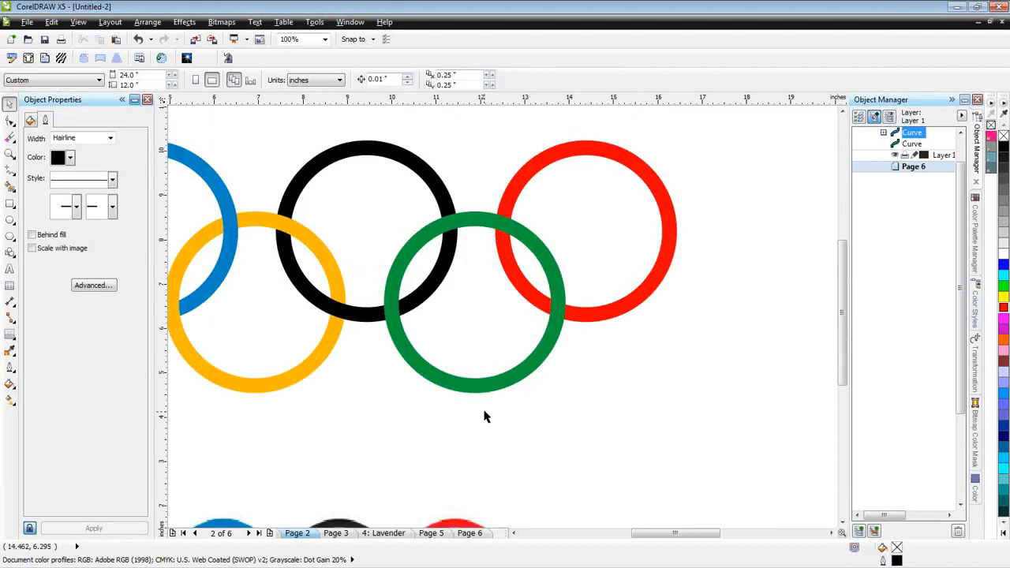
- Duplicate the green ring in place, with one copy behind the black and red rings and the other on top
{"action": "scroll", "coordinate": [623, 204], "scroll_direction": "down", "scroll_amount": 1}
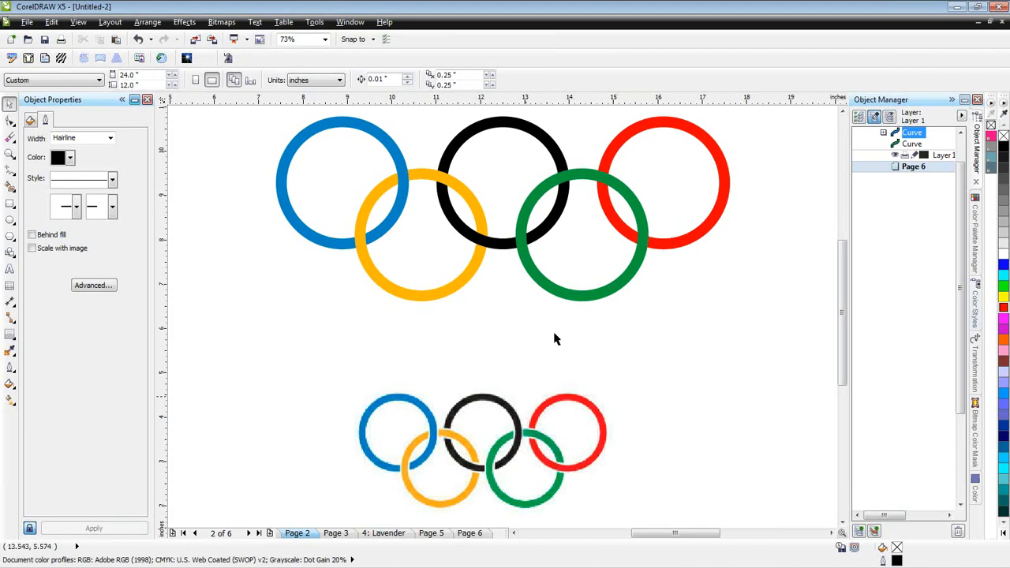
{"action": "left_click", "coordinate": [624, 193]}
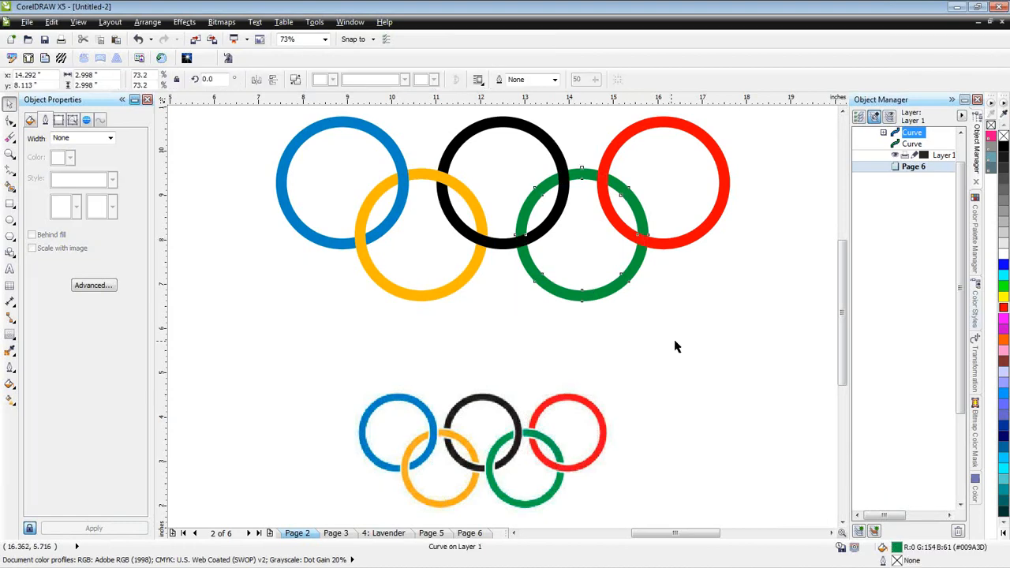
{"action": "left_click", "coordinate": [625, 274]}
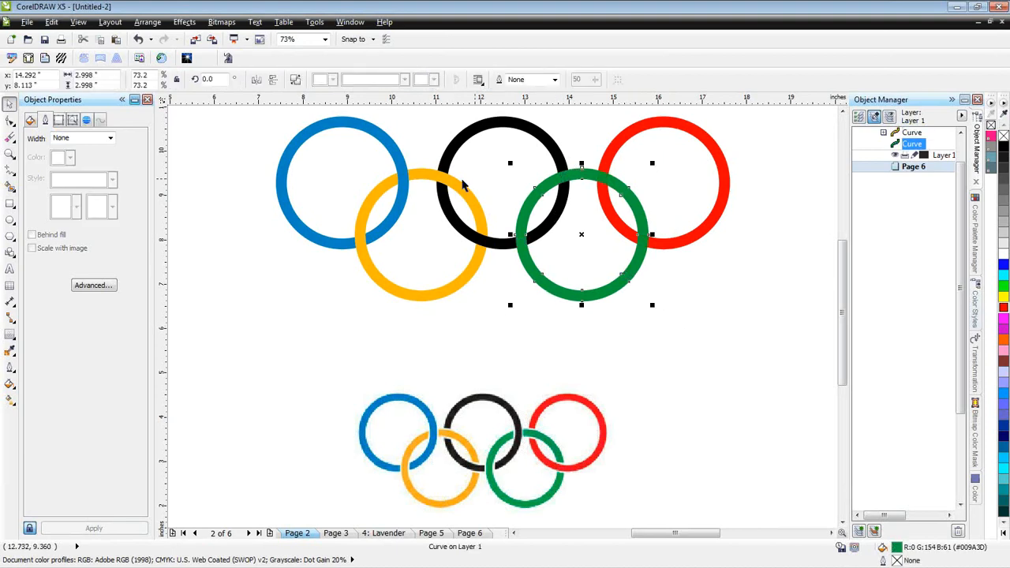
- Erase the top green ring where it crosses the black ring's right side and the red ring's lower edge, using a 0.3-inch eraser
{"action": "left_click", "coordinate": [11, 139]}
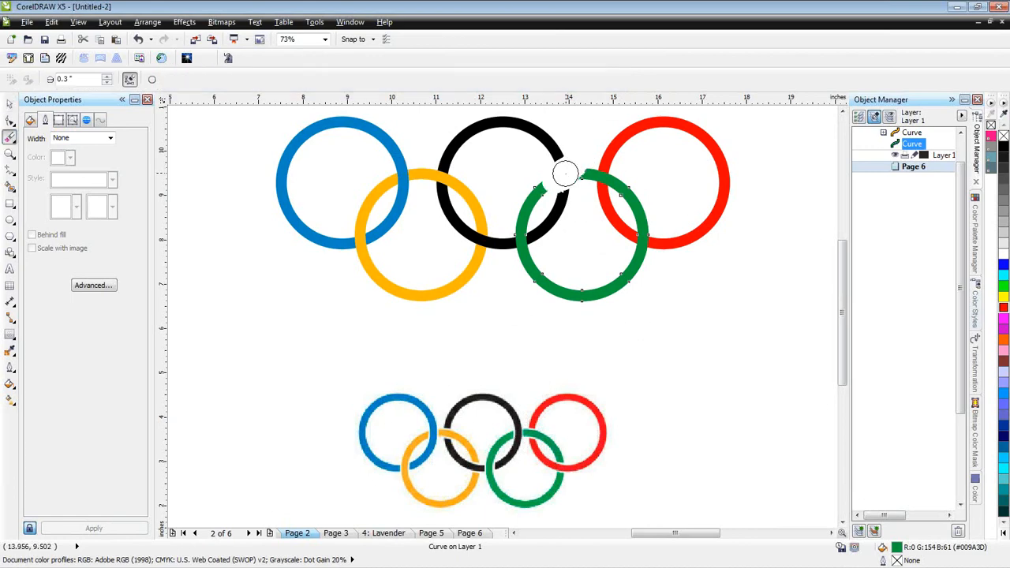
{"action": "mouse_move", "coordinate": [648, 250]}
{"action": "left_mouse_down"}
{"action": "mouse_move", "coordinate": [634, 228]}
{"action": "mouse_move", "coordinate": [647, 244]}
{"action": "left_mouse_up"}
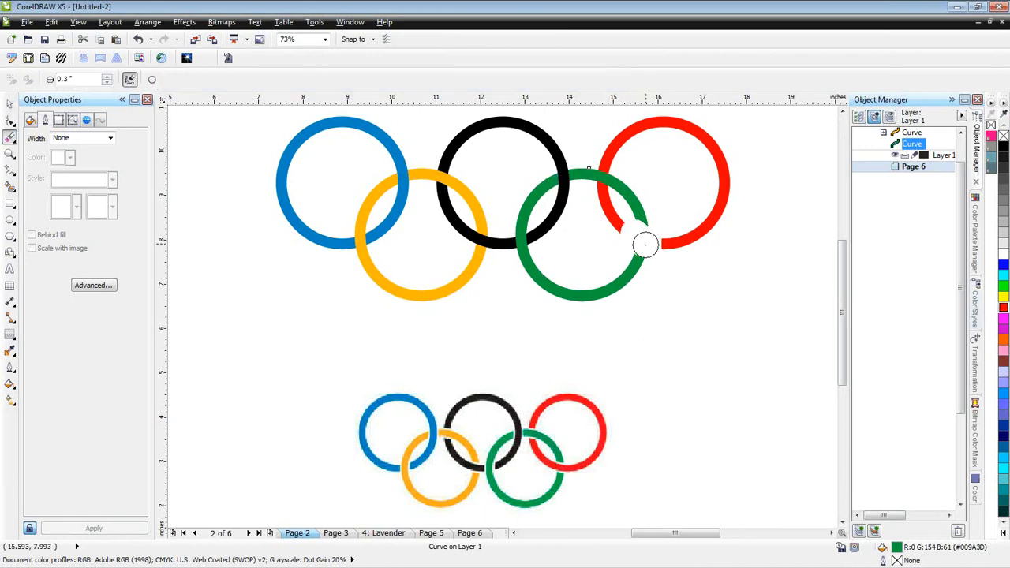
{"action": "left_click", "coordinate": [10, 104]}
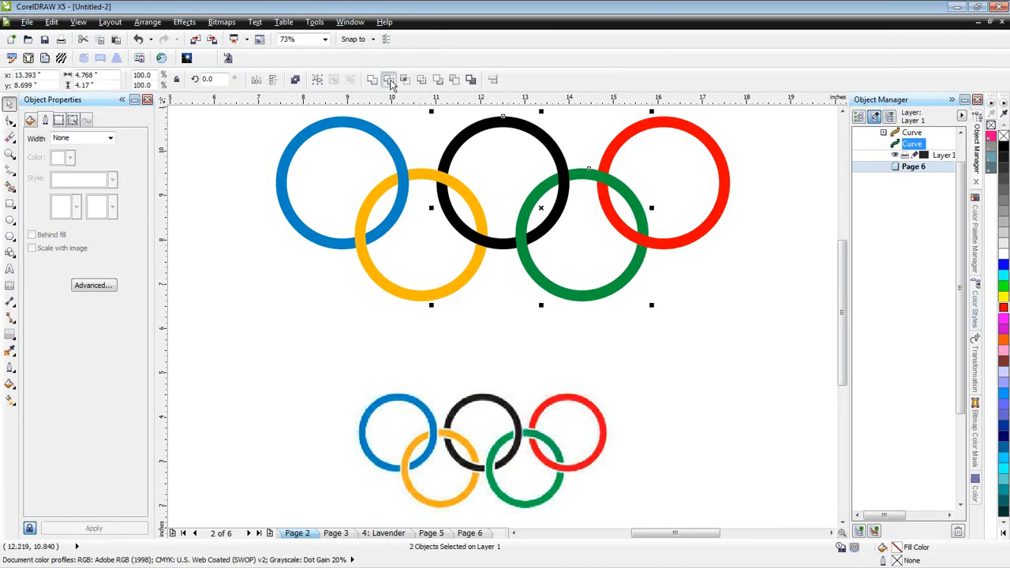
- Trim the black ring and the red ring with the cut green ring, and delete the cut green ring
{"action": "left_click", "coordinate": [389, 81]}
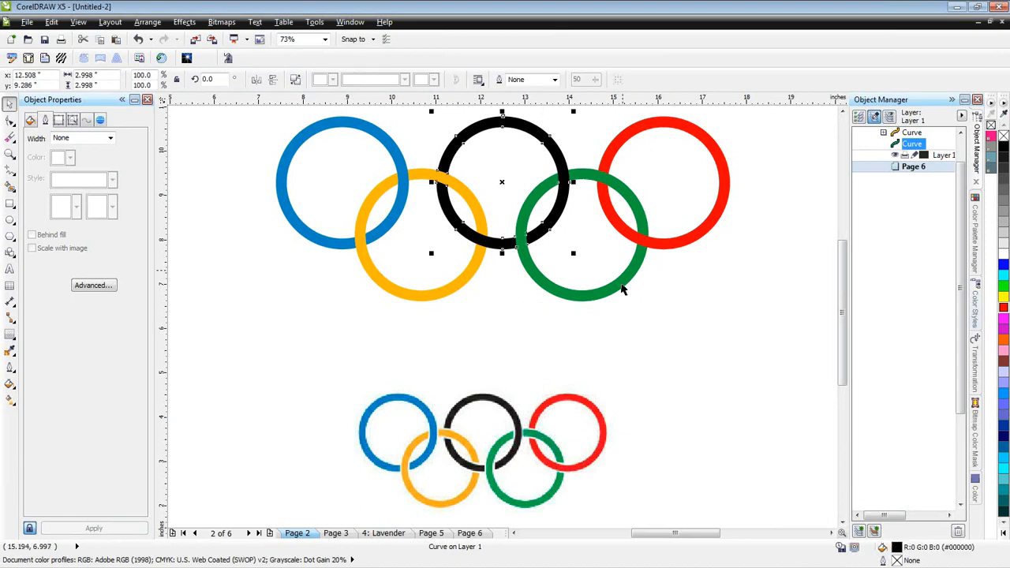
{"action": "left_click", "coordinate": [622, 290]}
{"action": "left_click", "coordinate": [716, 219], "text": "shift"}
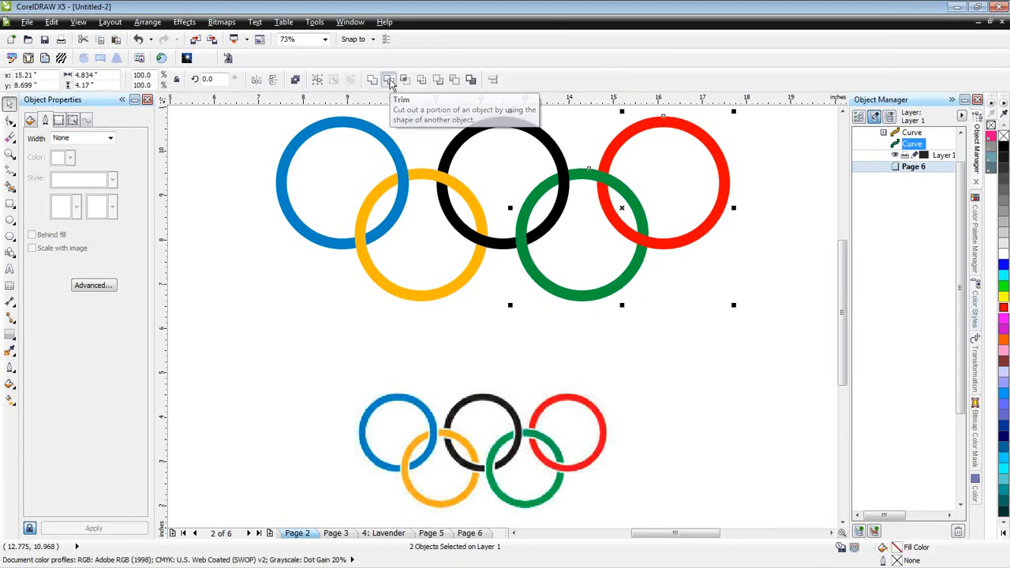
{"action": "left_click", "coordinate": [389, 80]}
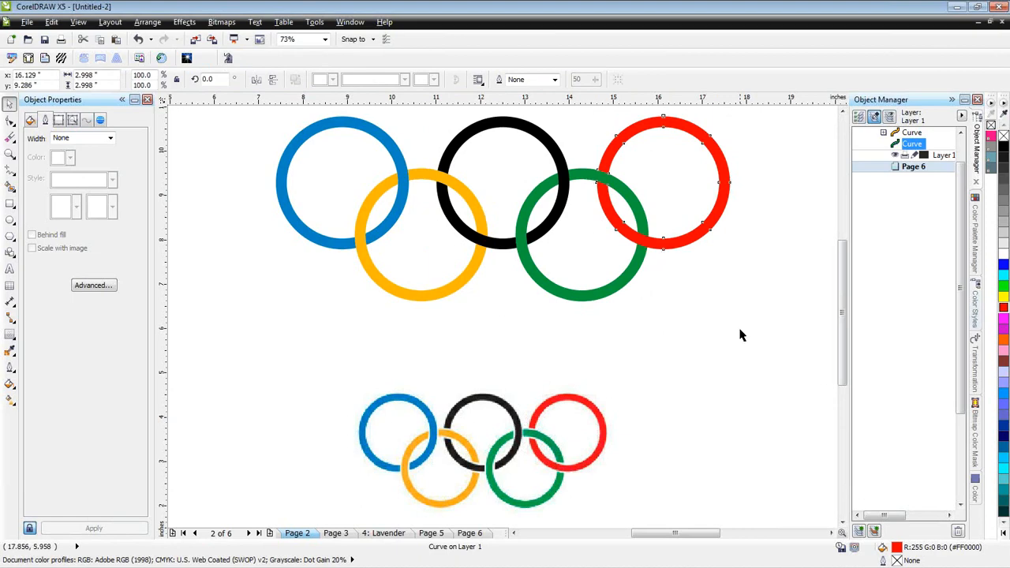
{"action": "left_click", "coordinate": [594, 291]}
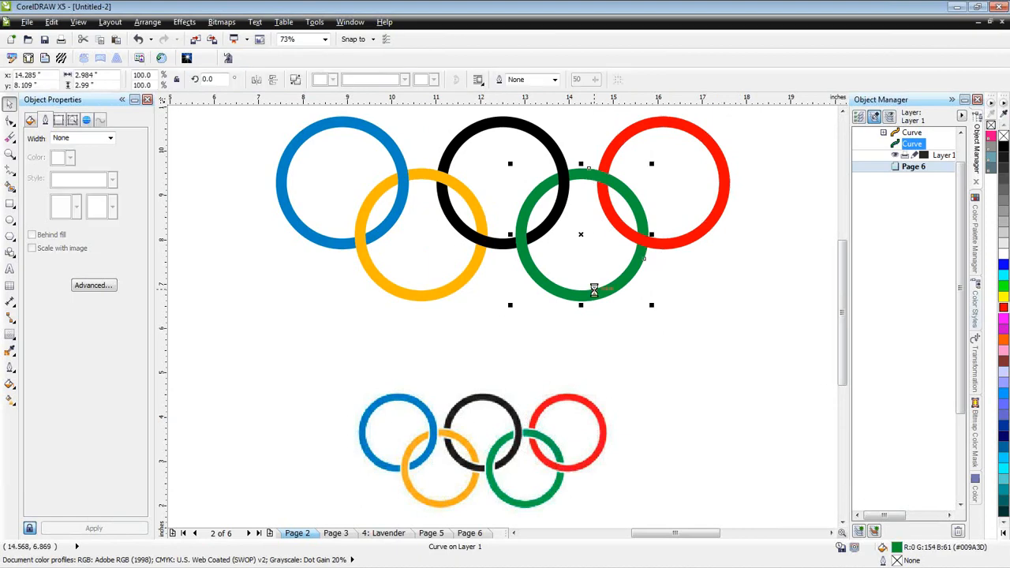
{"action": "left_click", "coordinate": [689, 328]}
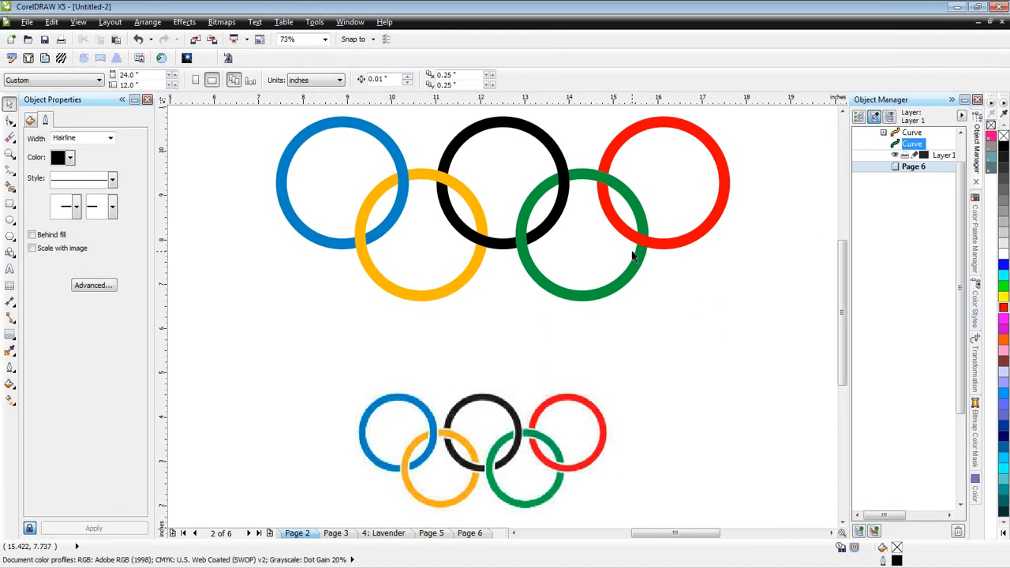
- Select all five rings in wireframe view to examine their overlaps, and return to the full-colour view
{"action": "key", "text": "shift+F9"}
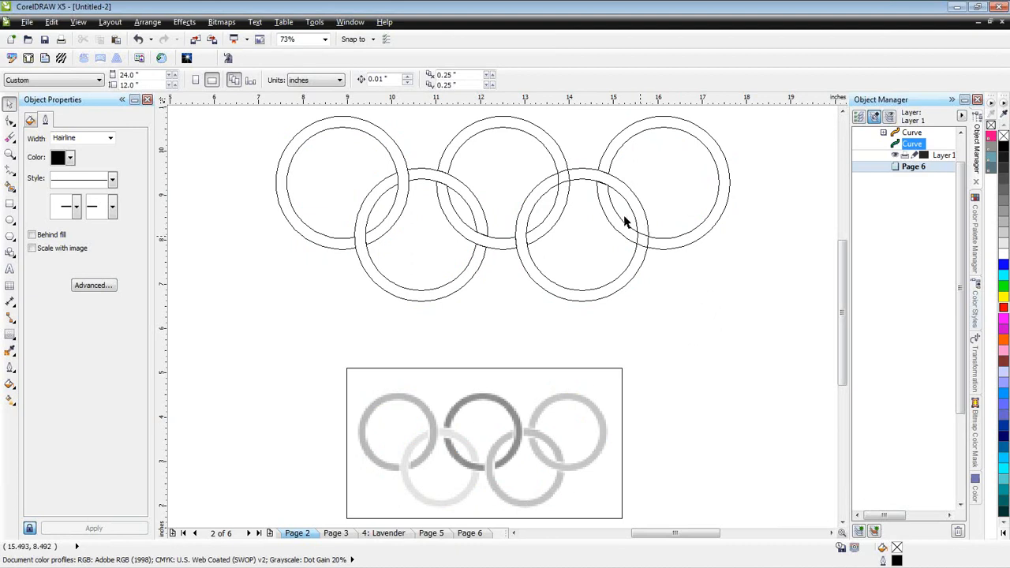
{"action": "left_click_drag", "start_coordinate": [759, 336], "coordinate": [238, 128]}
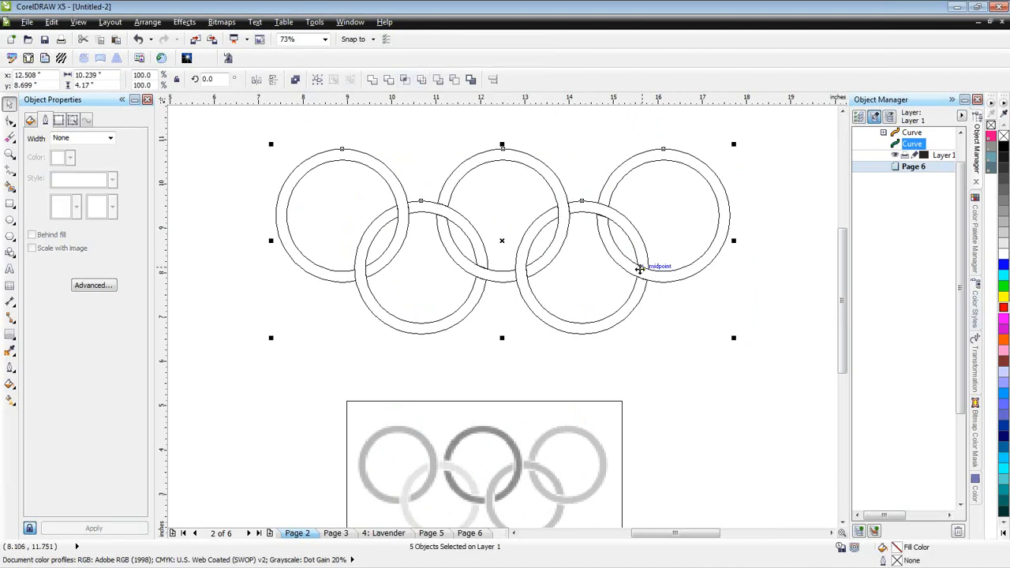
{"action": "left_click", "coordinate": [686, 329]}
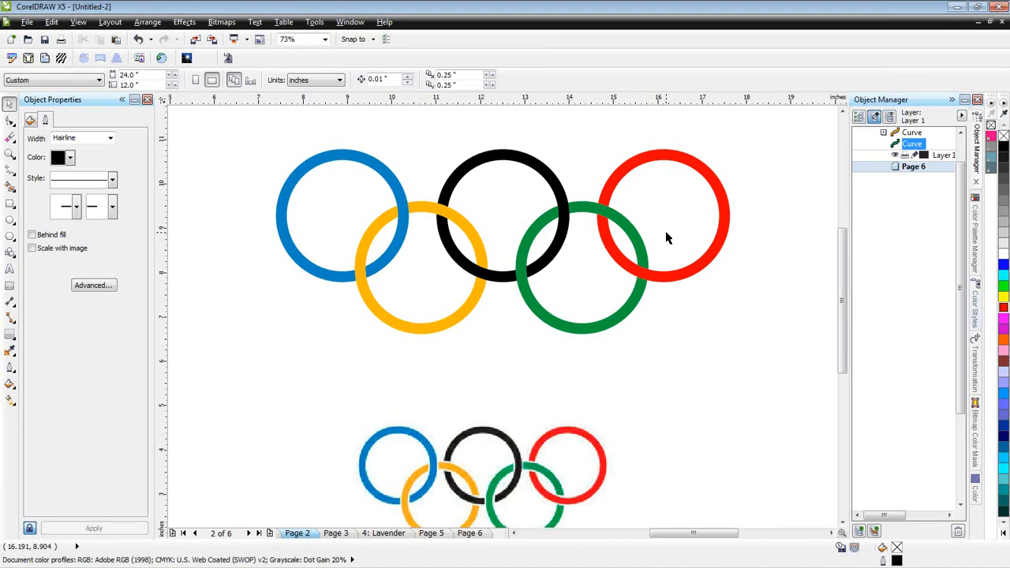
- Create a hairline boundary around all five rings, move it down and left, and remove it
{"action": "left_click_drag", "start_coordinate": [255, 114], "coordinate": [763, 371]}
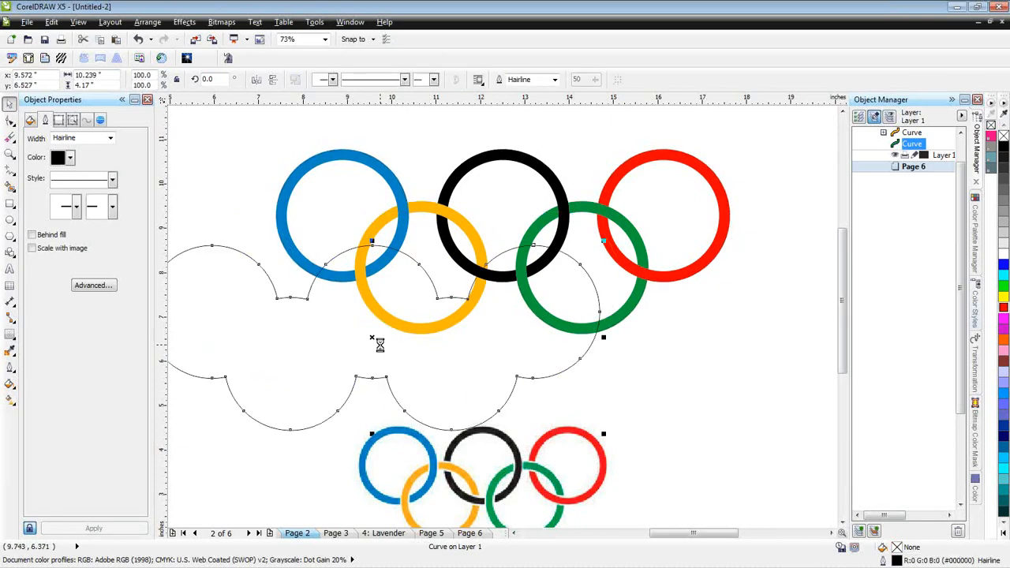
{"action": "left_click", "coordinate": [380, 350]}
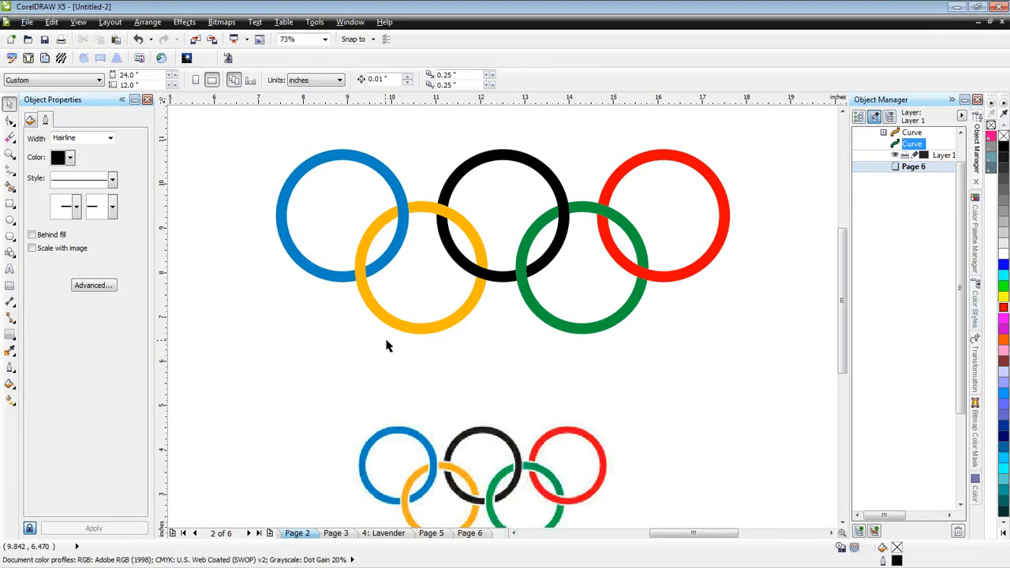
- Toggle the Object Manager's Layer Manager view and show object properties in its list
{"action": "left_click", "coordinate": [891, 119]}
{"action": "left_click", "coordinate": [891, 119]}
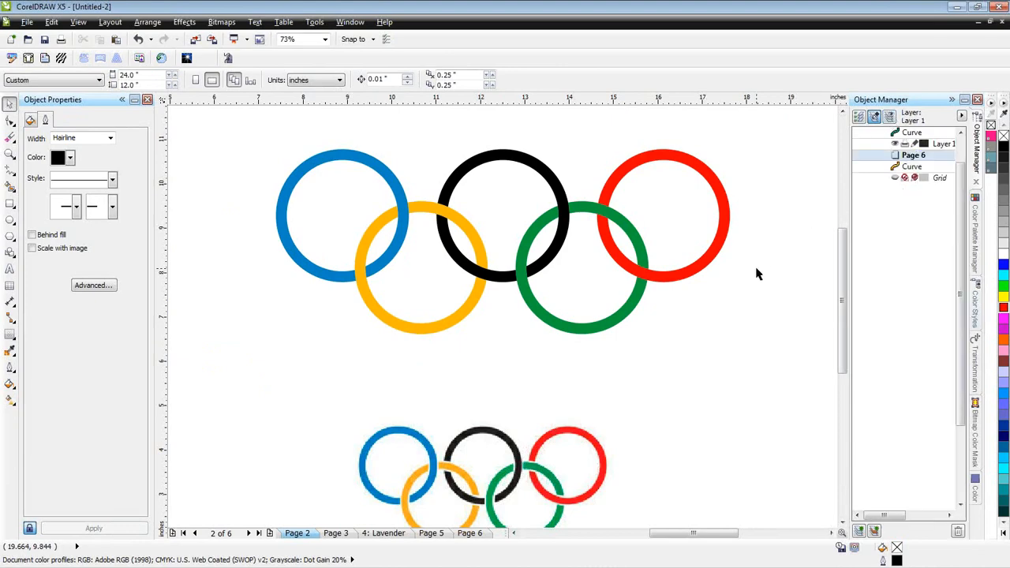
{"action": "left_click", "coordinate": [861, 117]}
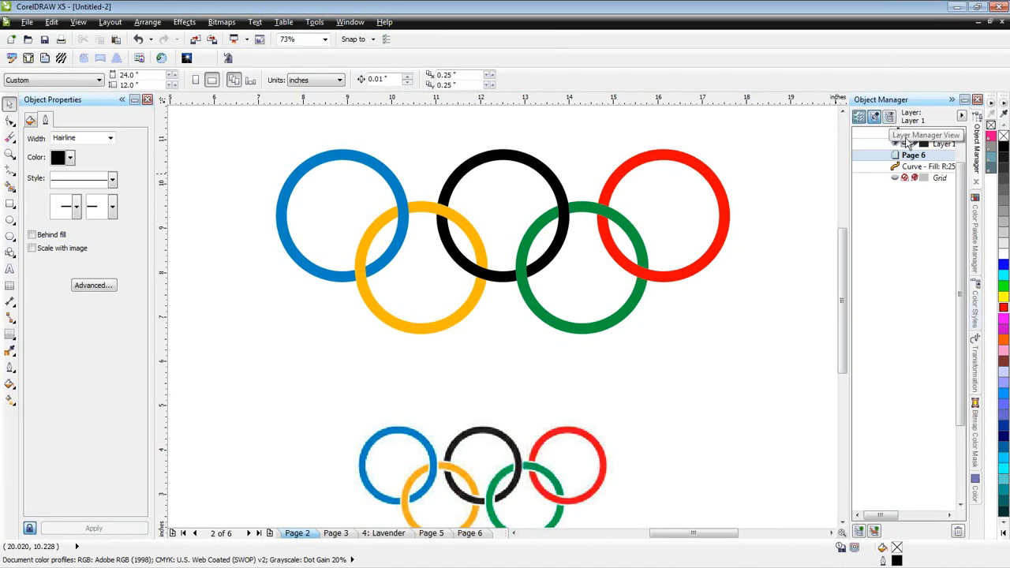
- Open Page 3 and examine the Object Manager's options and the Layer 1 entries in its object list
{"action": "scroll", "coordinate": [963, 201], "scroll_direction": "up", "scroll_amount": 3}
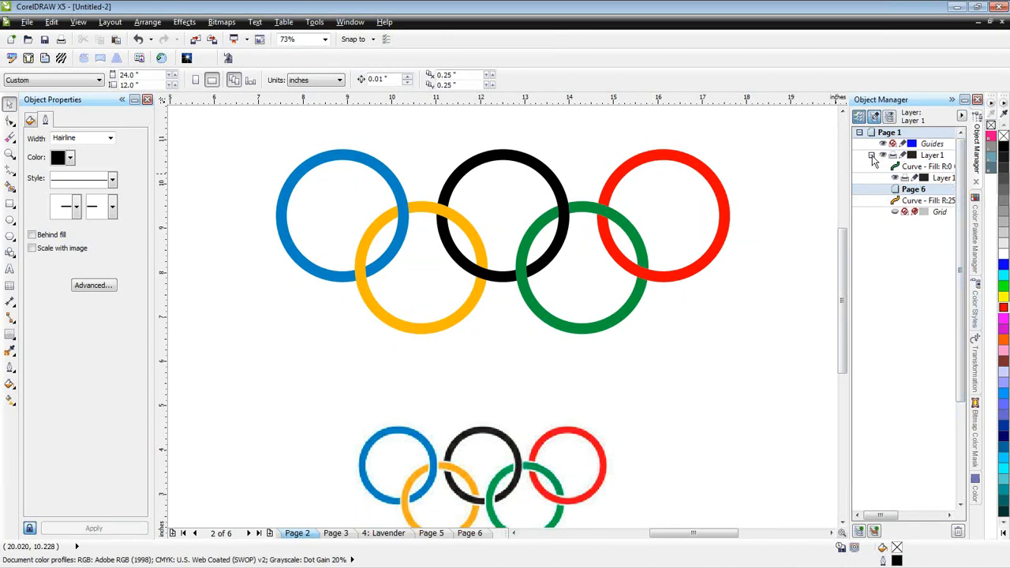
{"action": "left_click", "coordinate": [334, 533]}
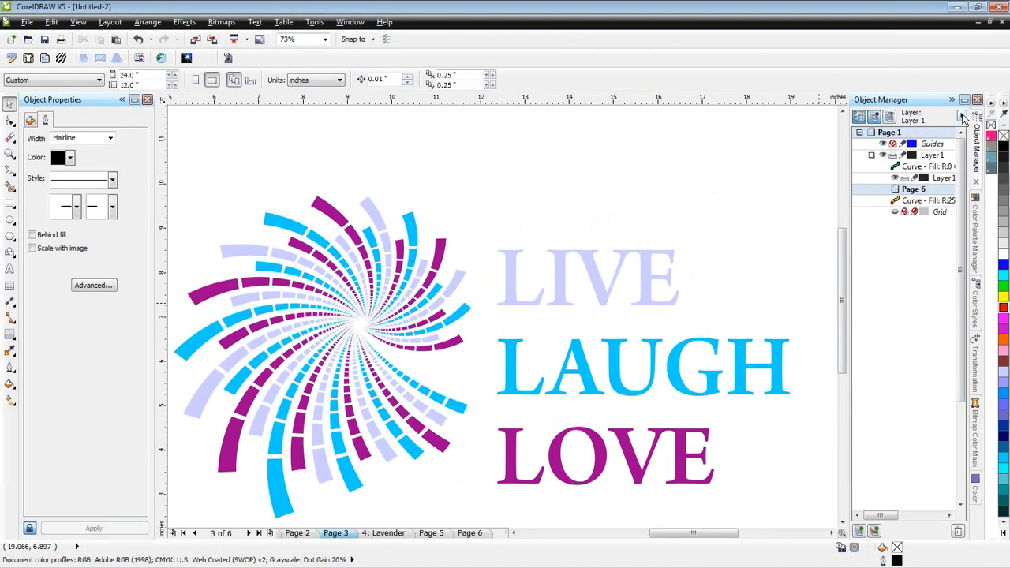
{"action": "left_click", "coordinate": [963, 119]}
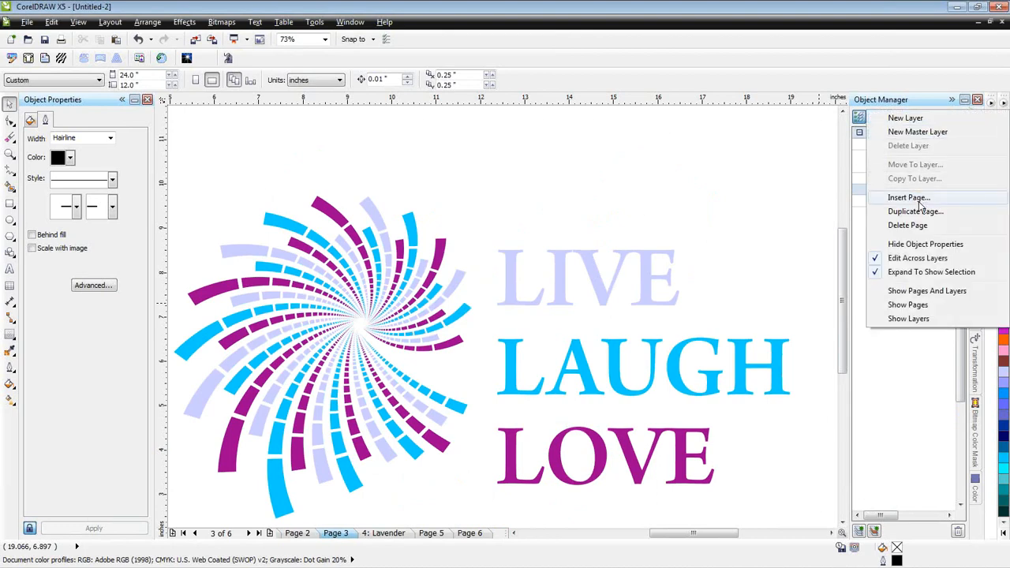
{"action": "left_click", "coordinate": [878, 352]}
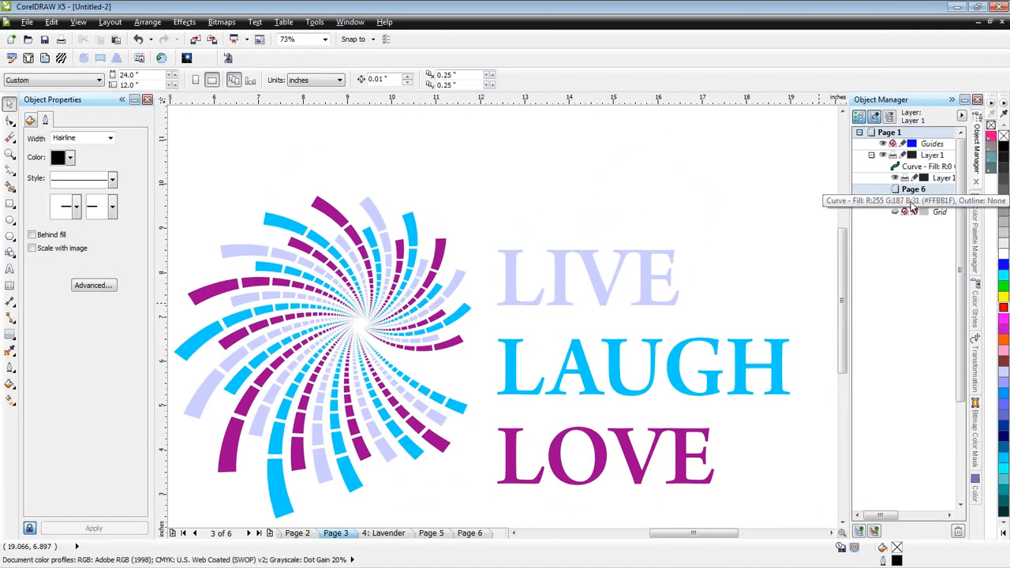
{"action": "left_click", "coordinate": [871, 156]}
{"action": "left_click", "coordinate": [872, 155]}
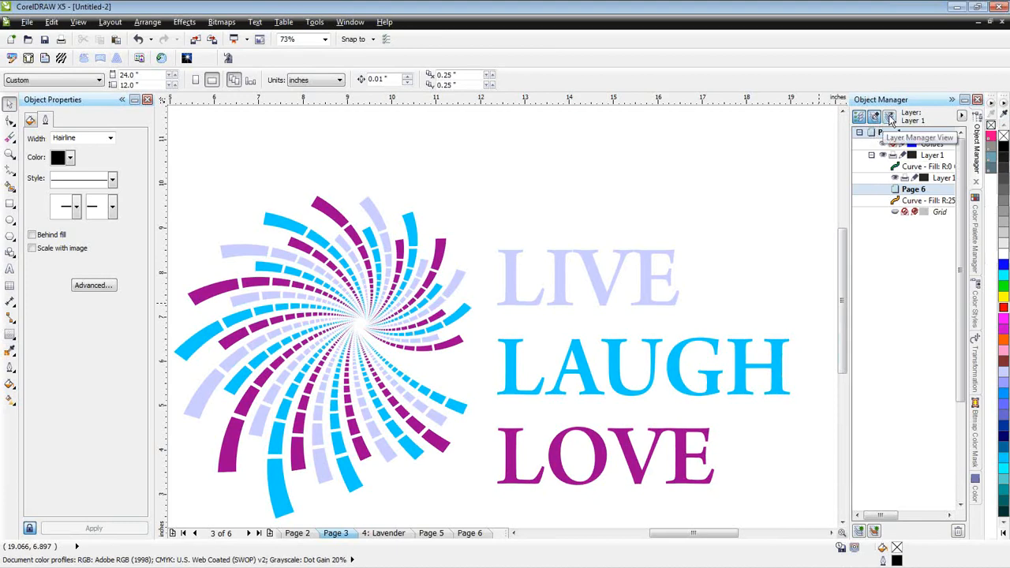
- Toggle the Object Manager's Layer Manager view and hide object properties in its list
{"action": "left_click", "coordinate": [889, 117]}
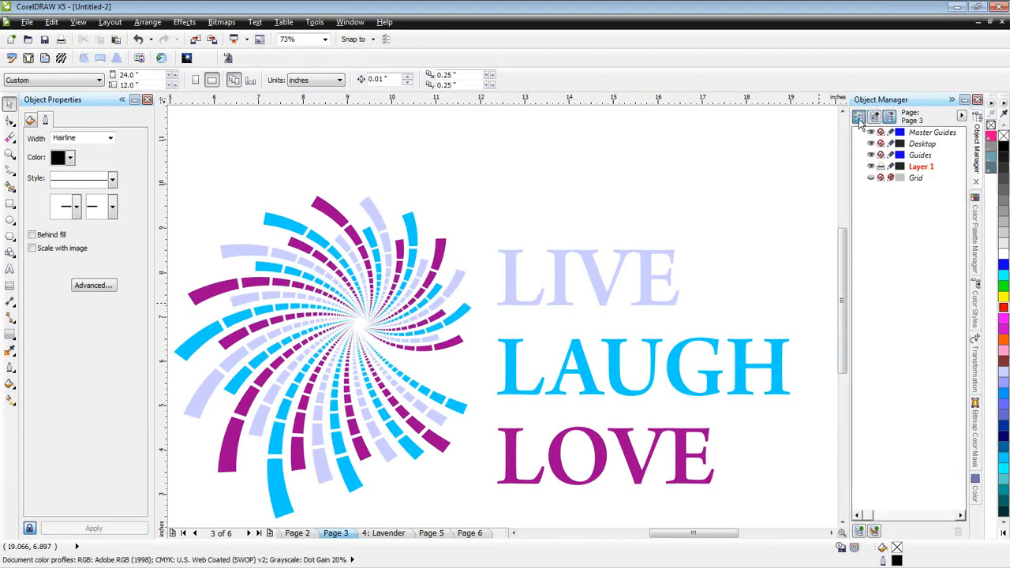
{"action": "left_click", "coordinate": [874, 116]}
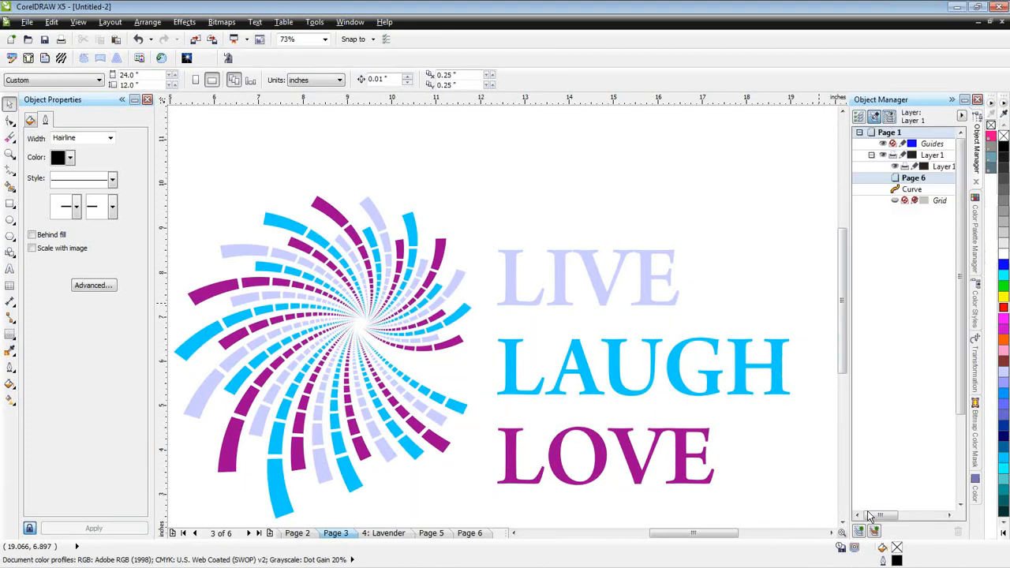
{"action": "mouse_move", "coordinate": [872, 517]}
{"action": "left_mouse_down"}
{"action": "mouse_move", "coordinate": [936, 514]}
{"action": "mouse_move", "coordinate": [884, 515]}
{"action": "left_mouse_up"}
- Return to Page 2 and select the red ring to look for its entry in the Object Manager
{"action": "left_click", "coordinate": [306, 537]}
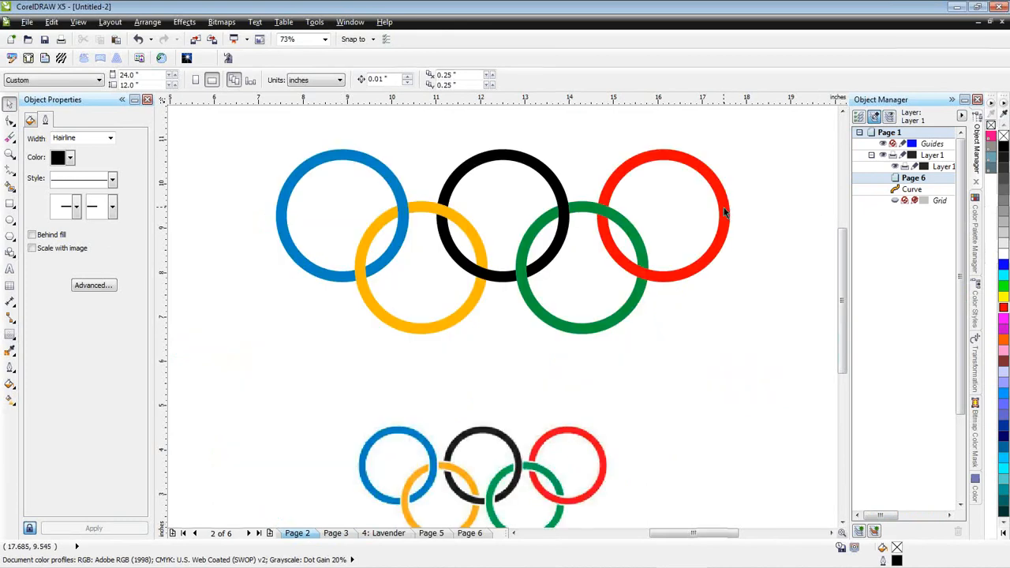
{"action": "left_click", "coordinate": [724, 211]}
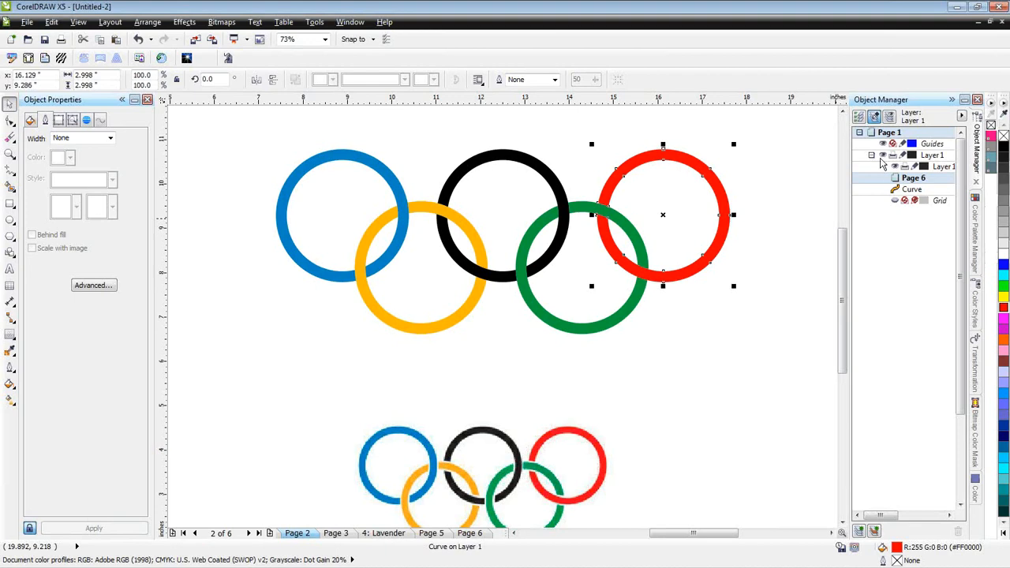
{"action": "left_click", "coordinate": [897, 202]}
{"action": "left_click", "coordinate": [874, 297]}
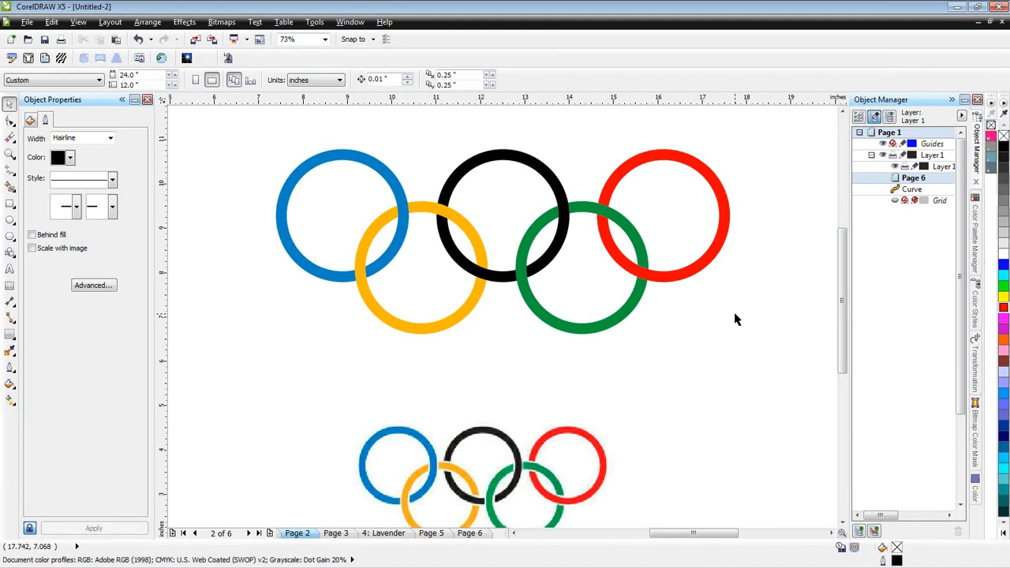
{"action": "left_click", "coordinate": [874, 117]}
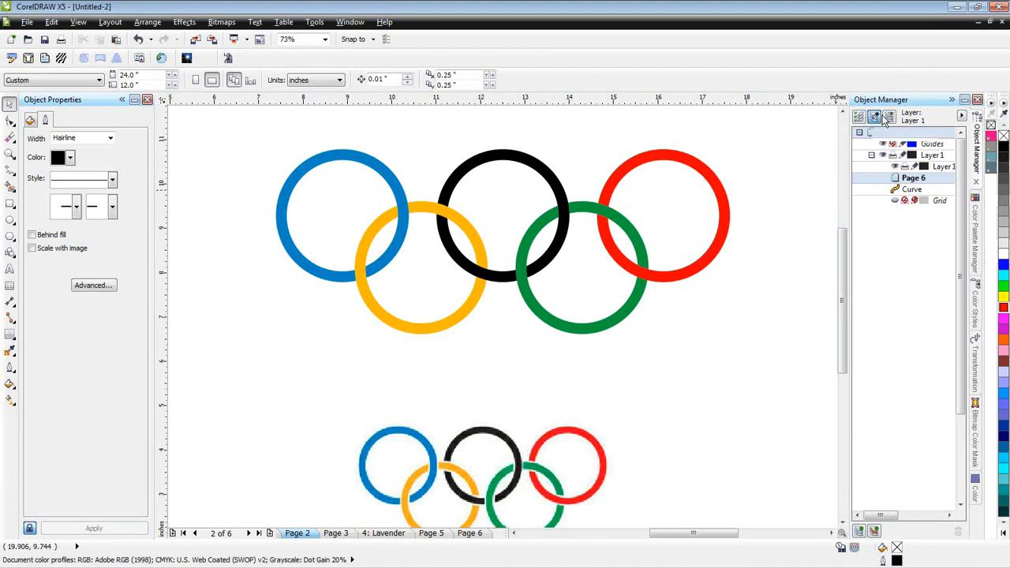